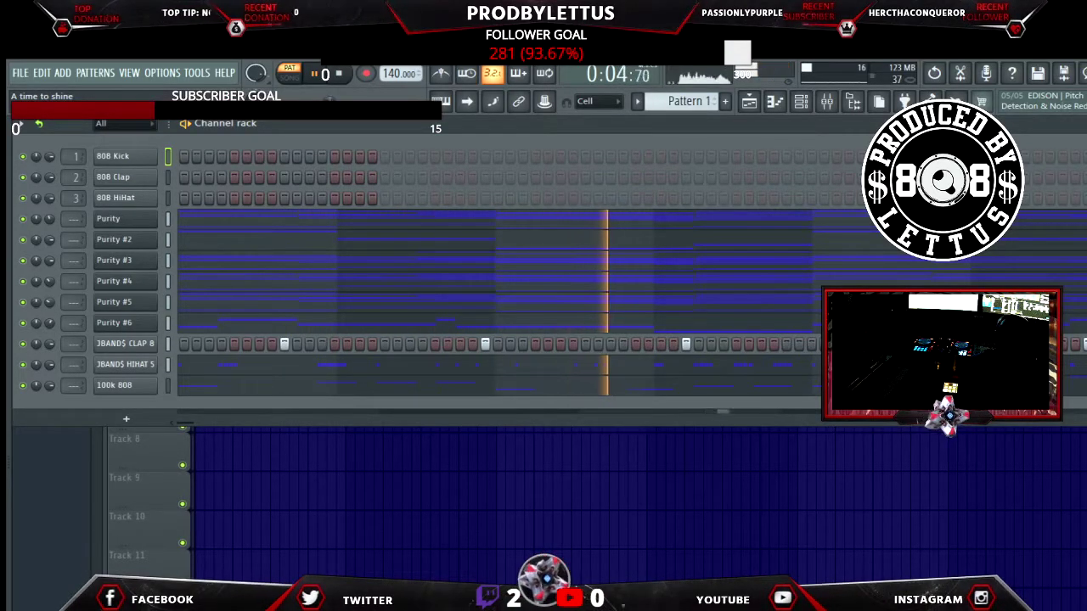
View the playlist and mixer, and bring the channel rack back into view while Pattern 1 plays
key(F6)
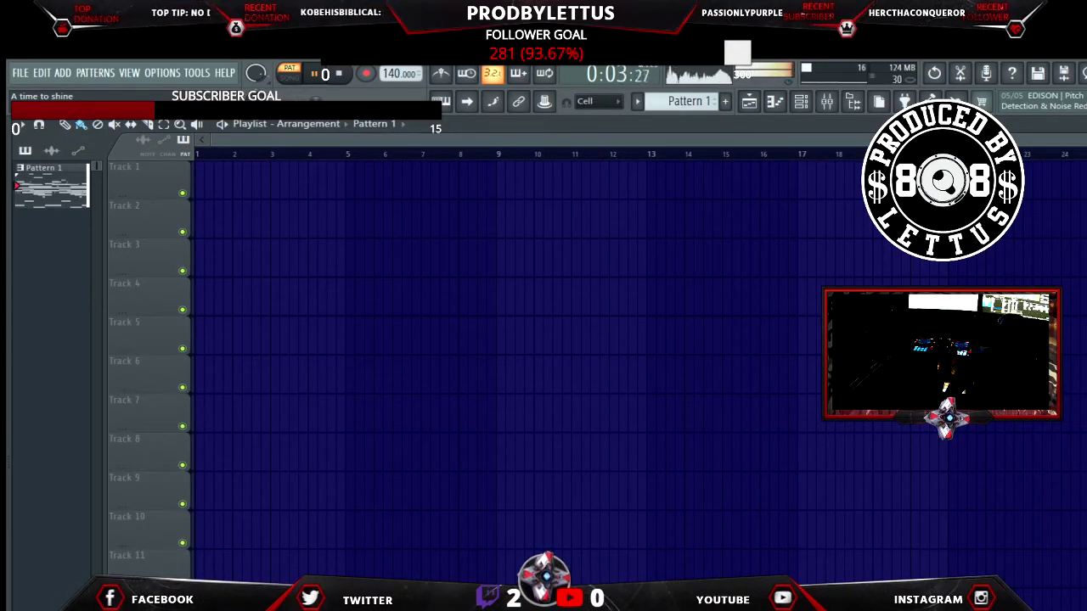
click(751, 101)
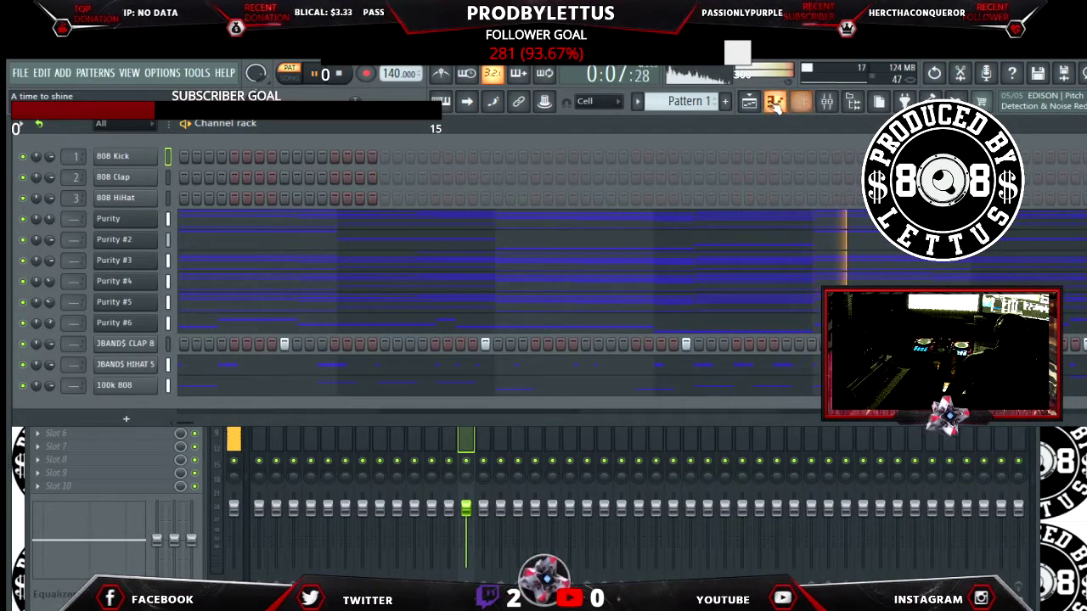
click(751, 101)
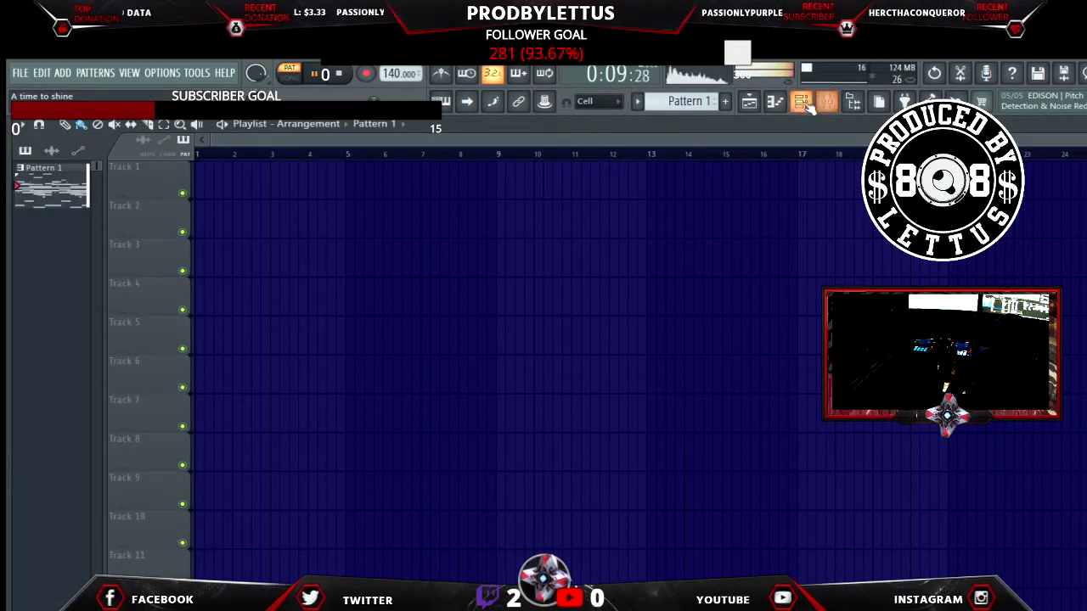
click(801, 101)
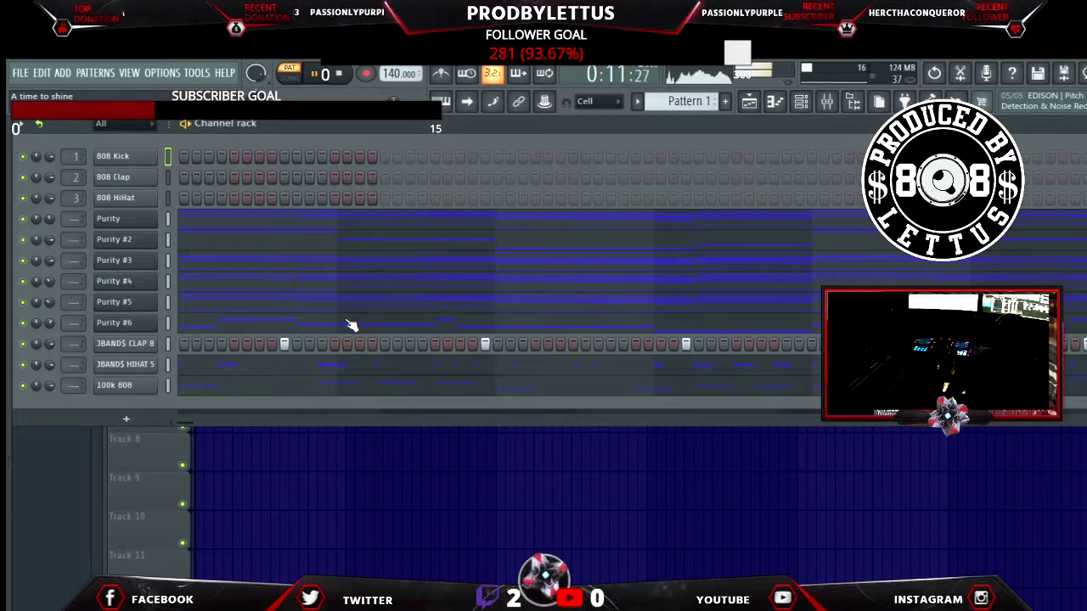
Toggle the mutes of the Purity #2, Purity #4 and Purity #5 channels to audition the melody layers
click(25, 240)
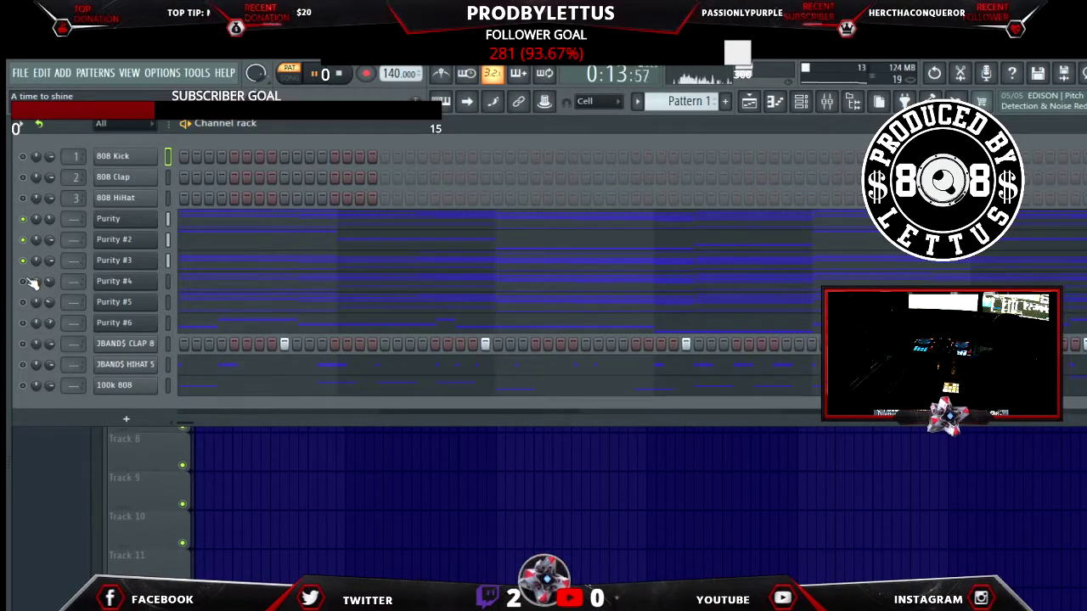
click(24, 281)
click(24, 303)
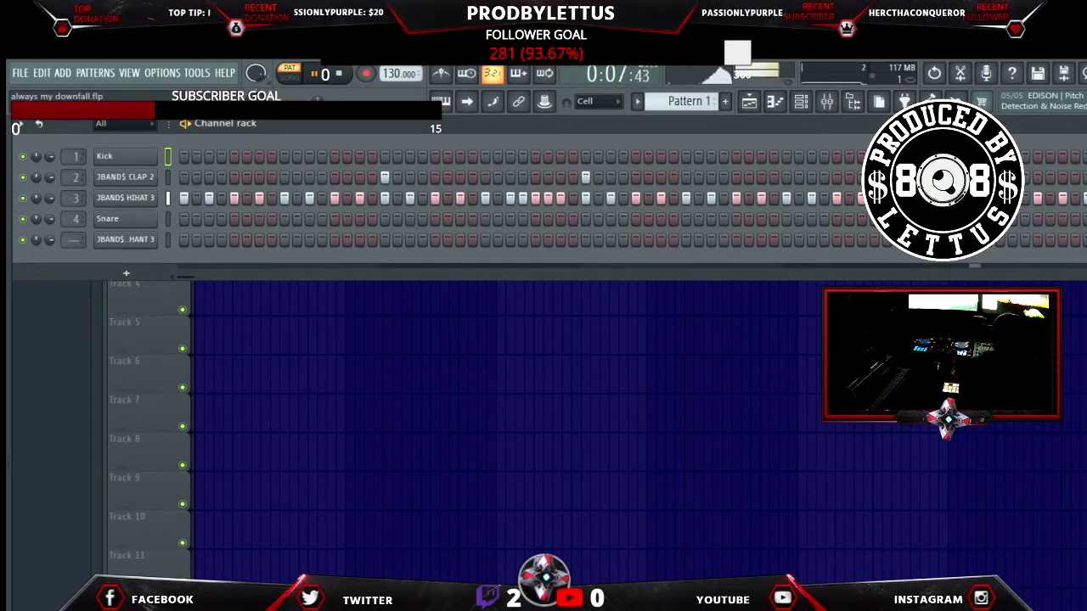
Check the channel rack and playlist of the "always my downfall" project during pattern playback
key(F6)
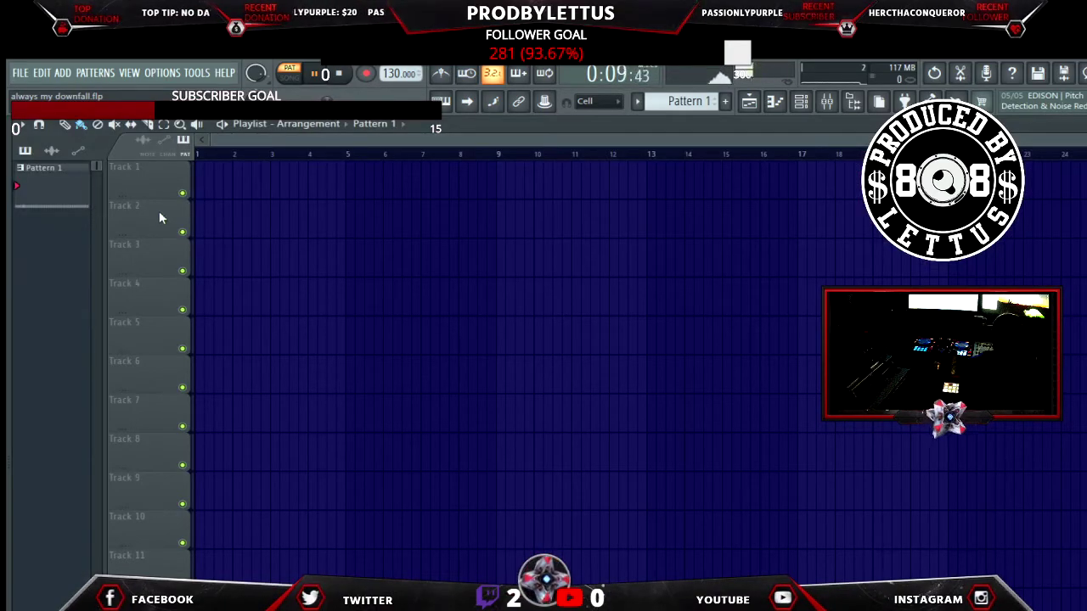
click(800, 101)
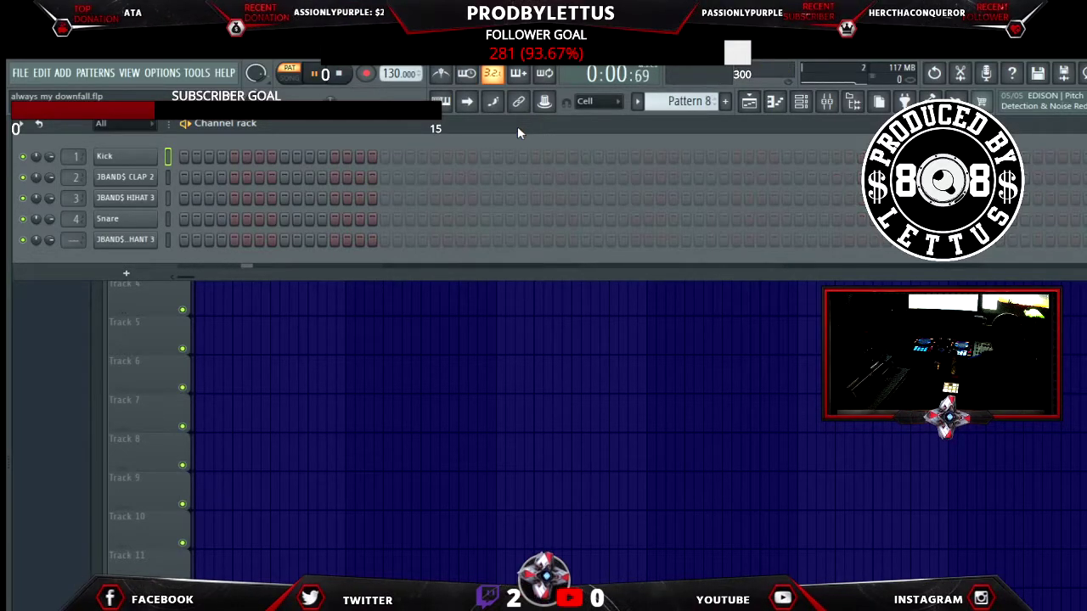
click(162, 370)
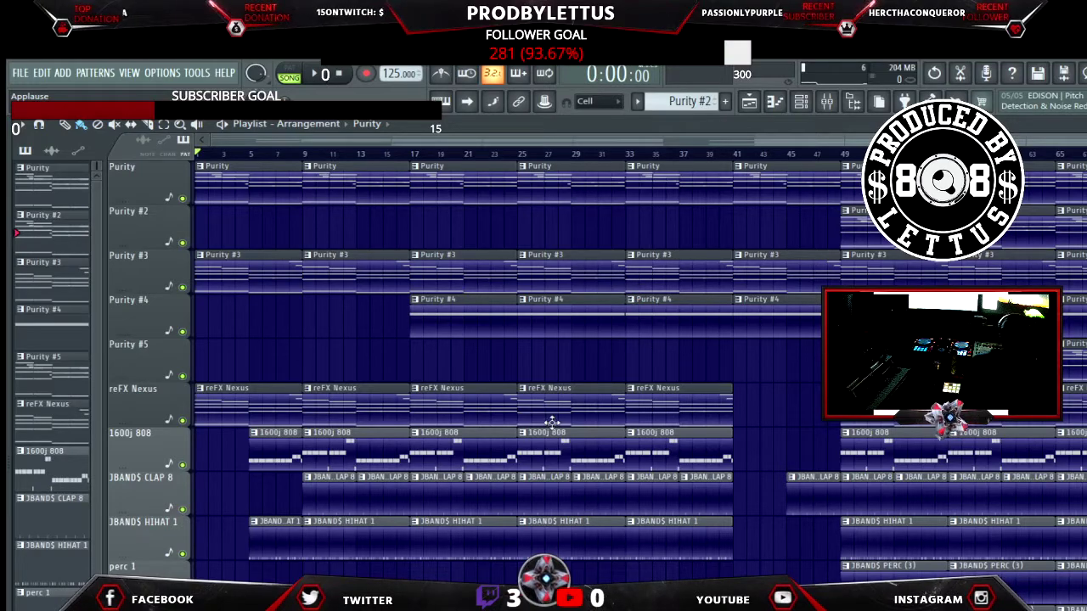
Play the Applause arrangement and compare it in song and pattern playback modes
key(space)
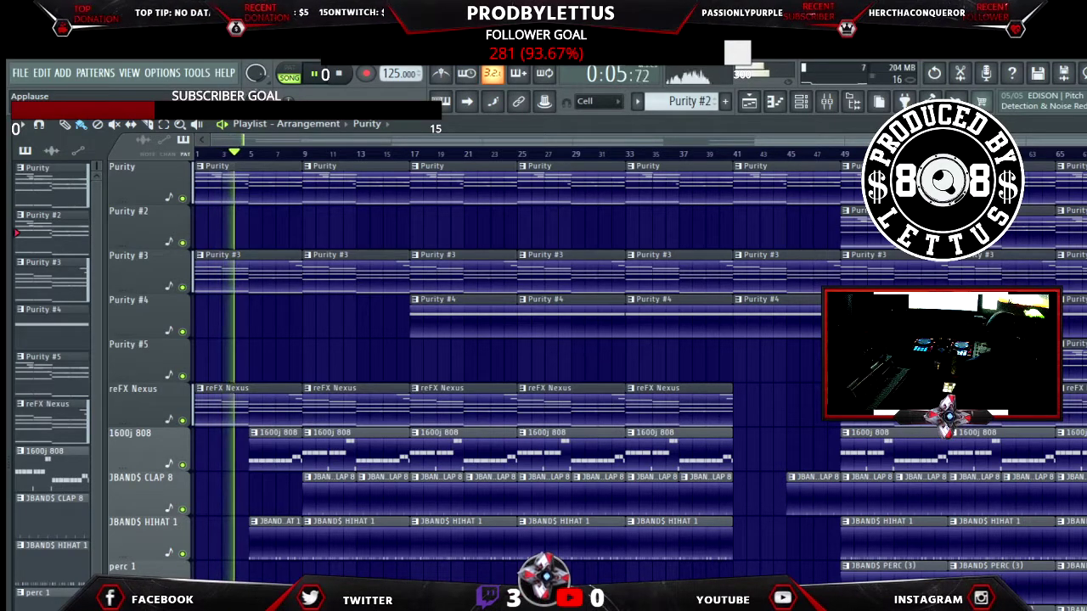
key(l)
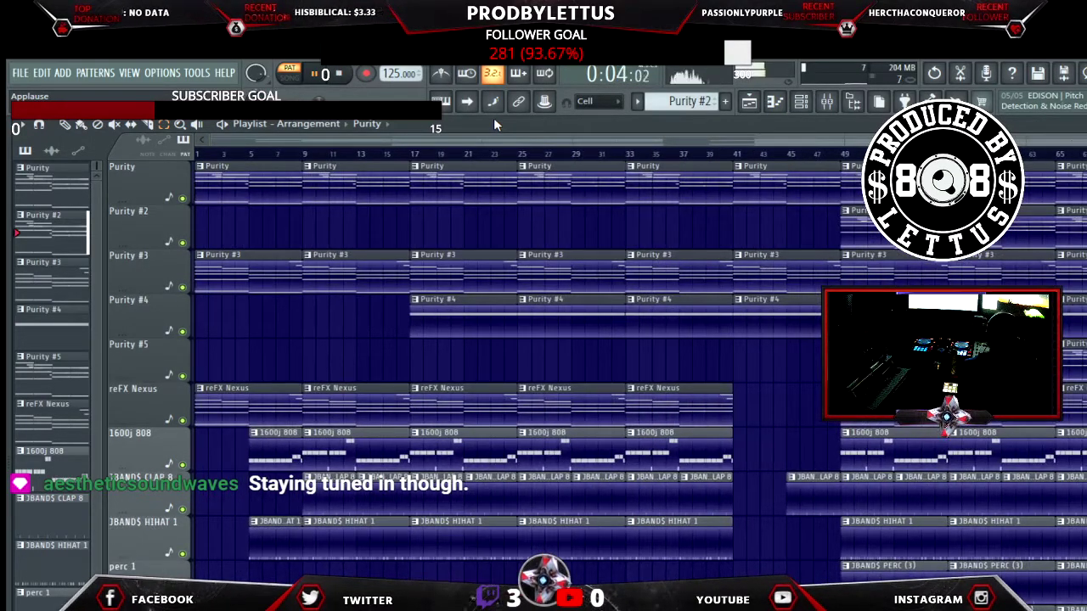
click(297, 82)
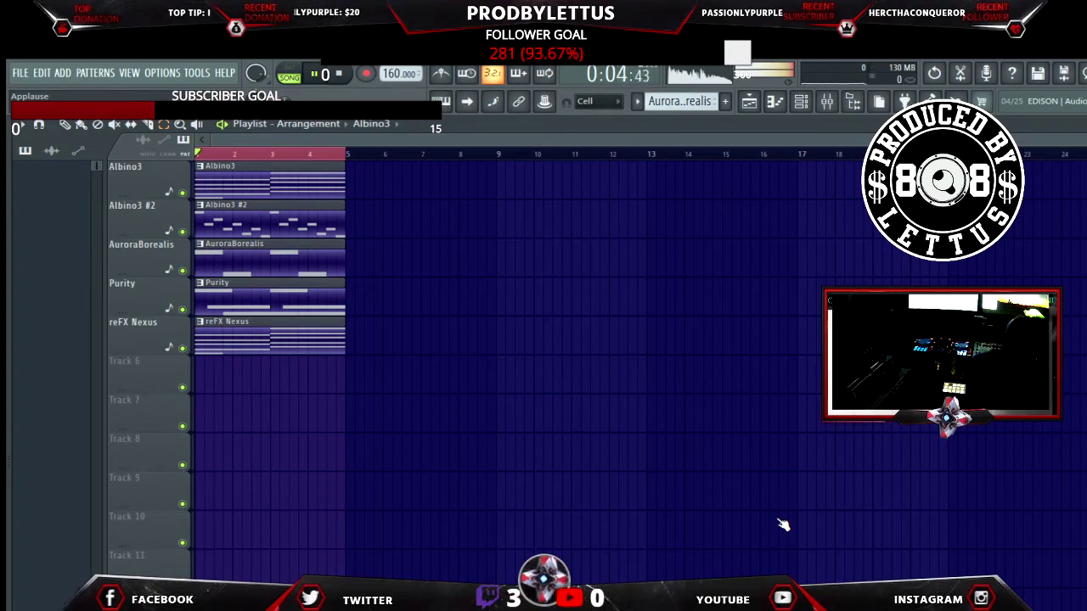
Listen to the Purity arrangement with the playlist tracks enlarged
key(space)
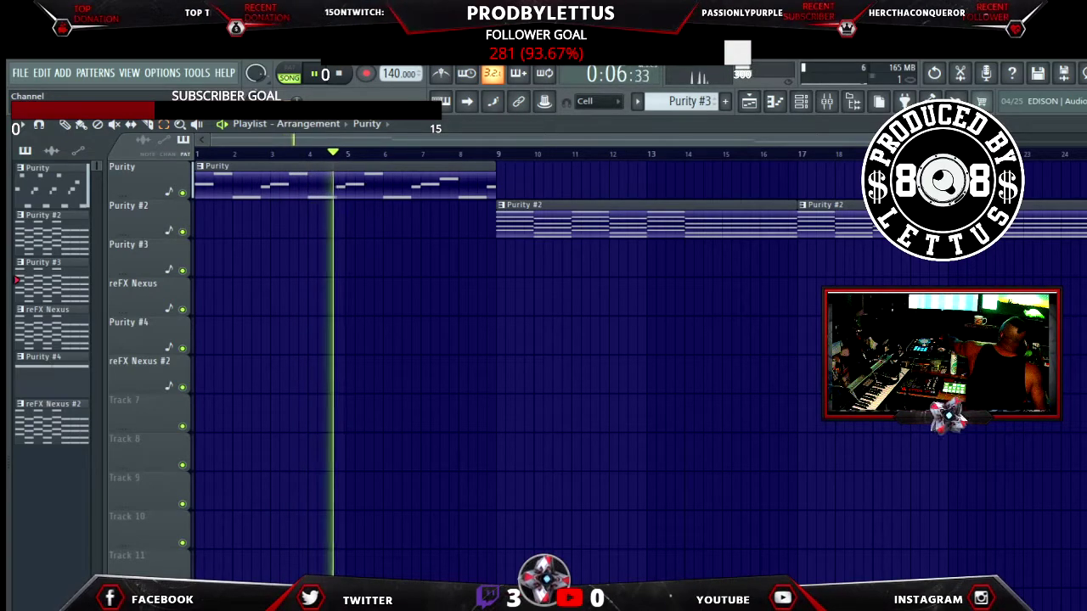
scroll(544, 365, up, 3)
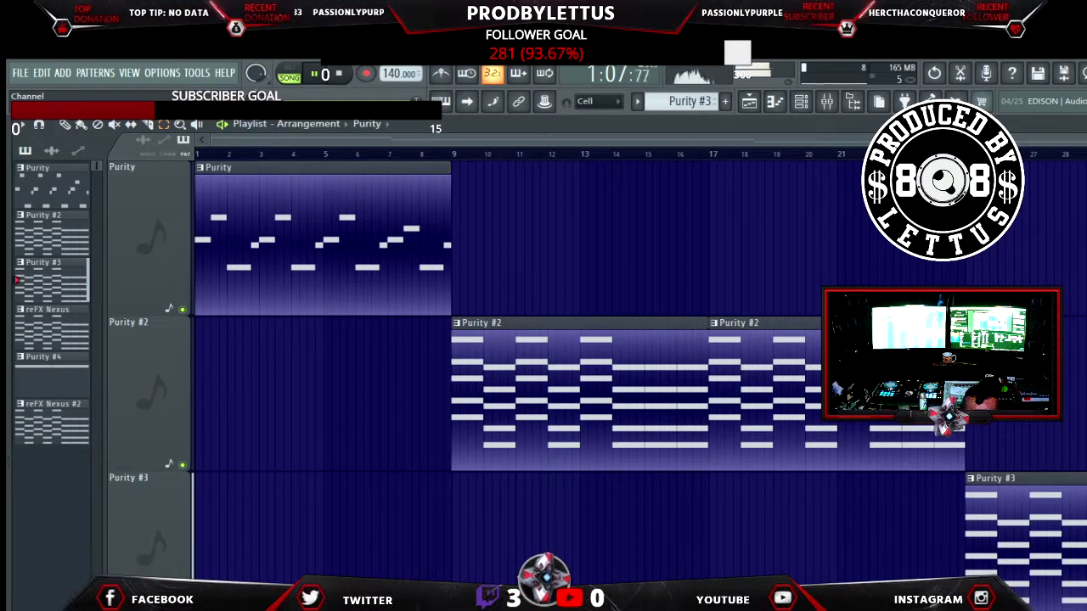
key(space)
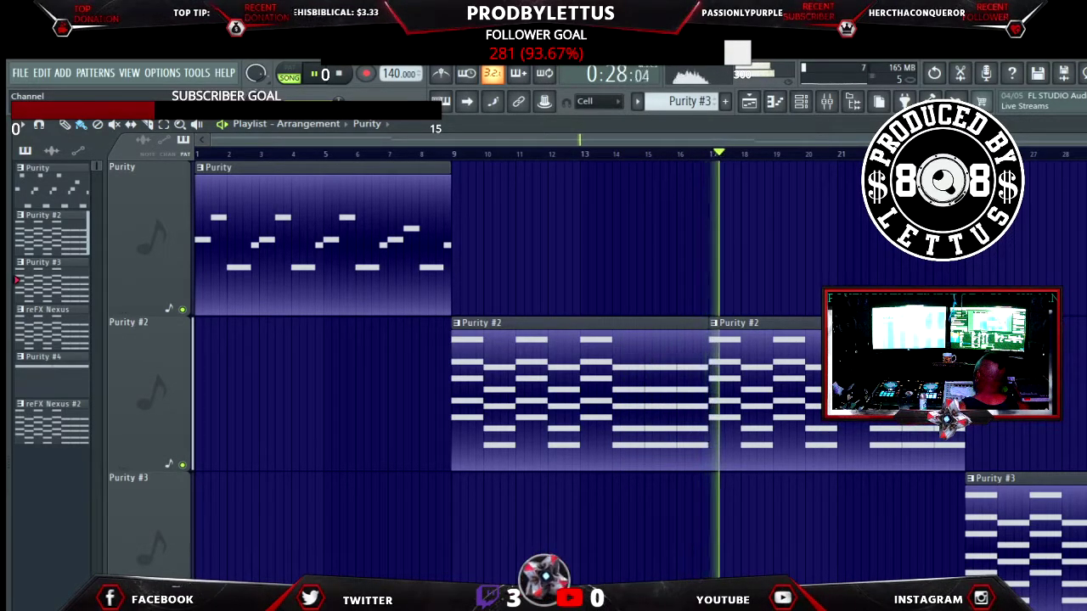
click(354, 217)
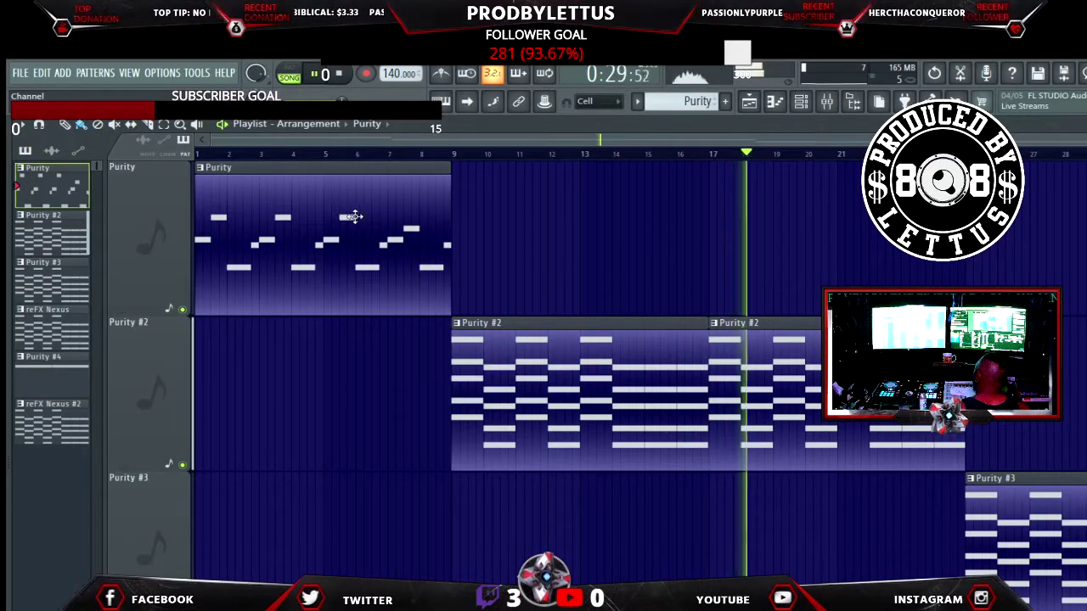
click(716, 246)
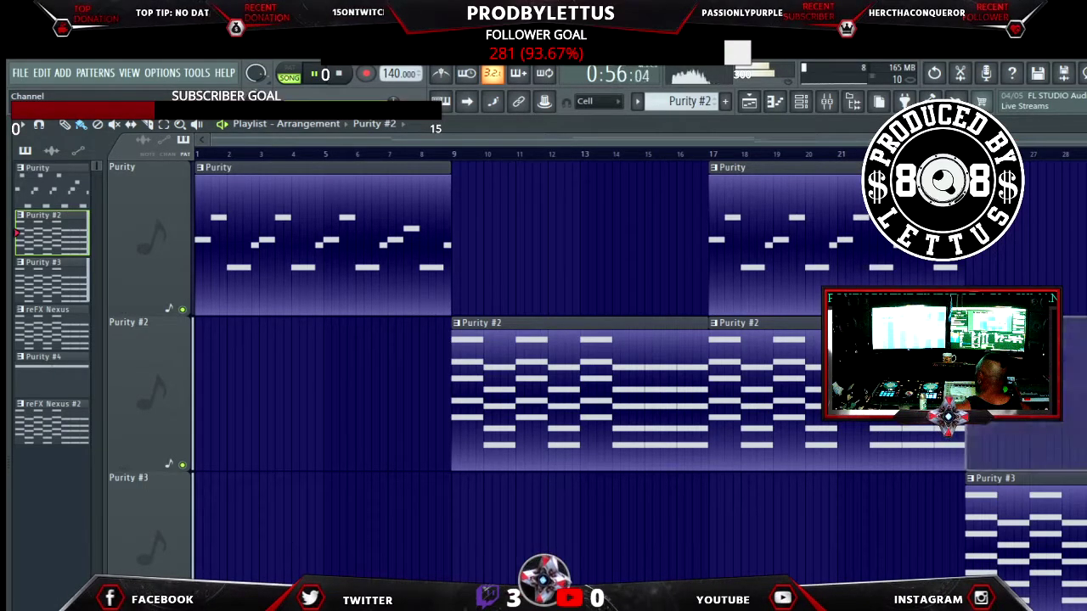
right_click(915, 276)
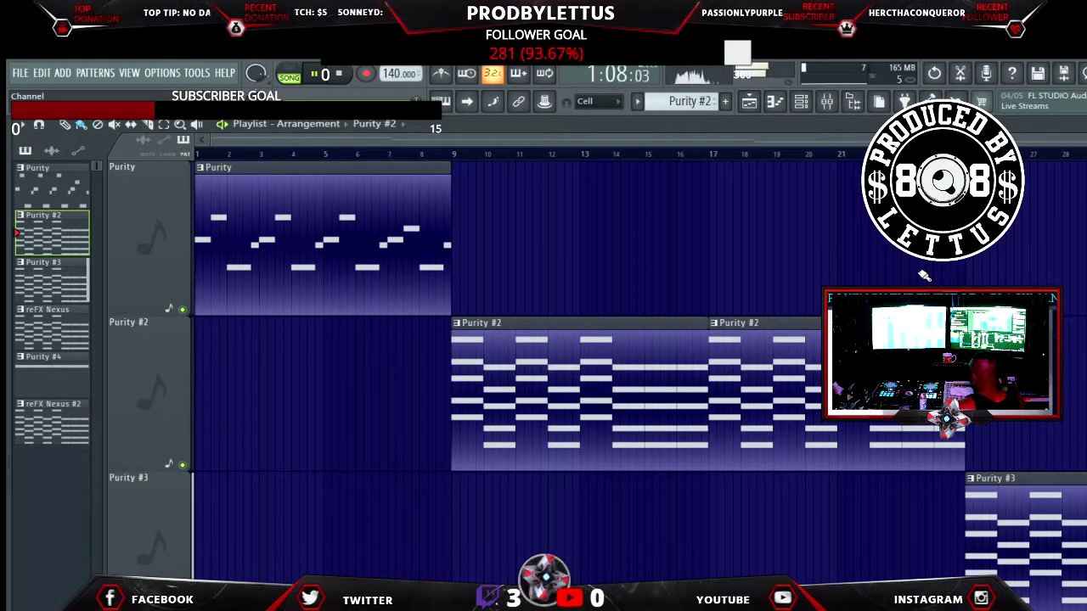
Place a Purity clip at bar 17 on the Purity track and a Purity #2 clip at bar 25 on the Purity #2 track
key(space)
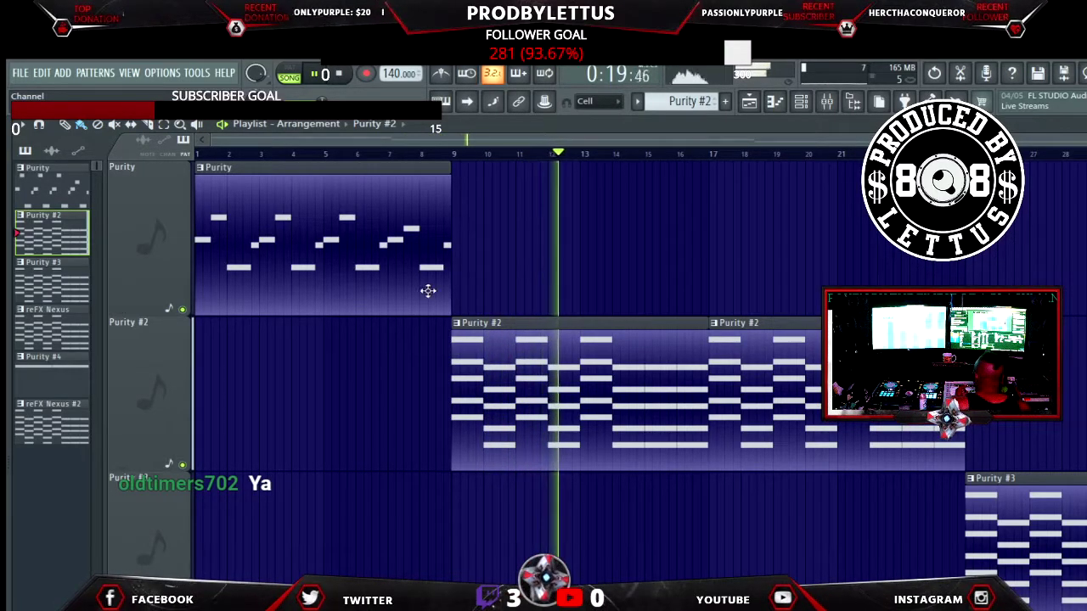
click(360, 257)
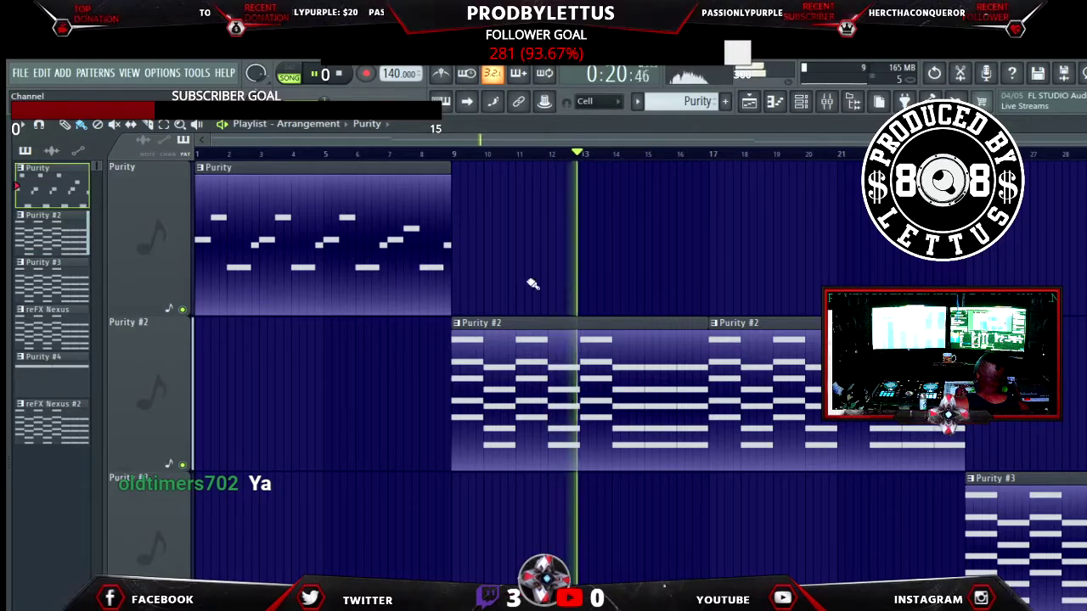
click(715, 274)
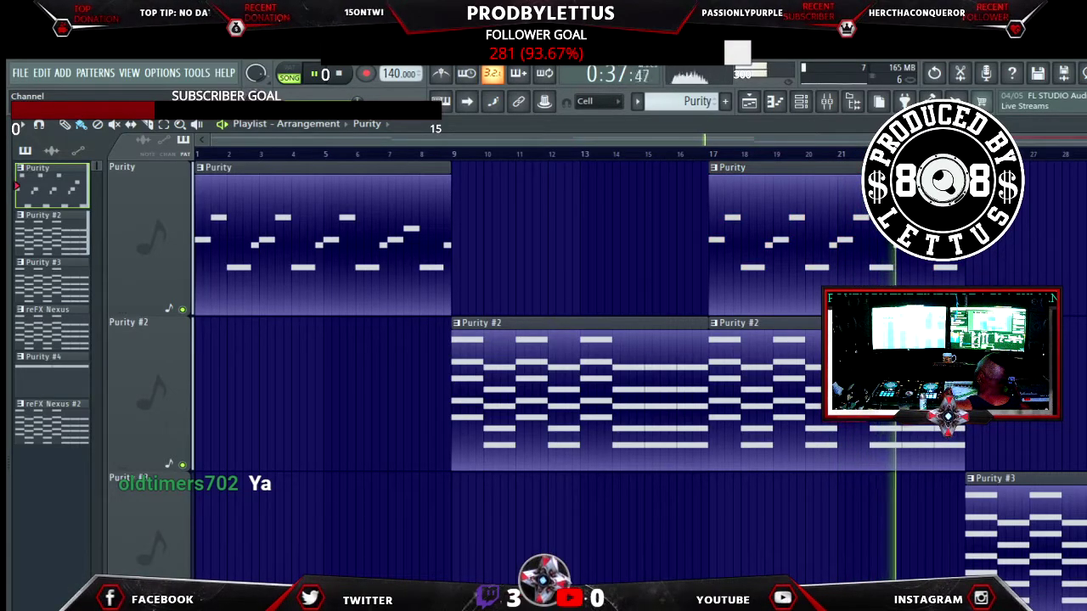
click(879, 425)
click(982, 433)
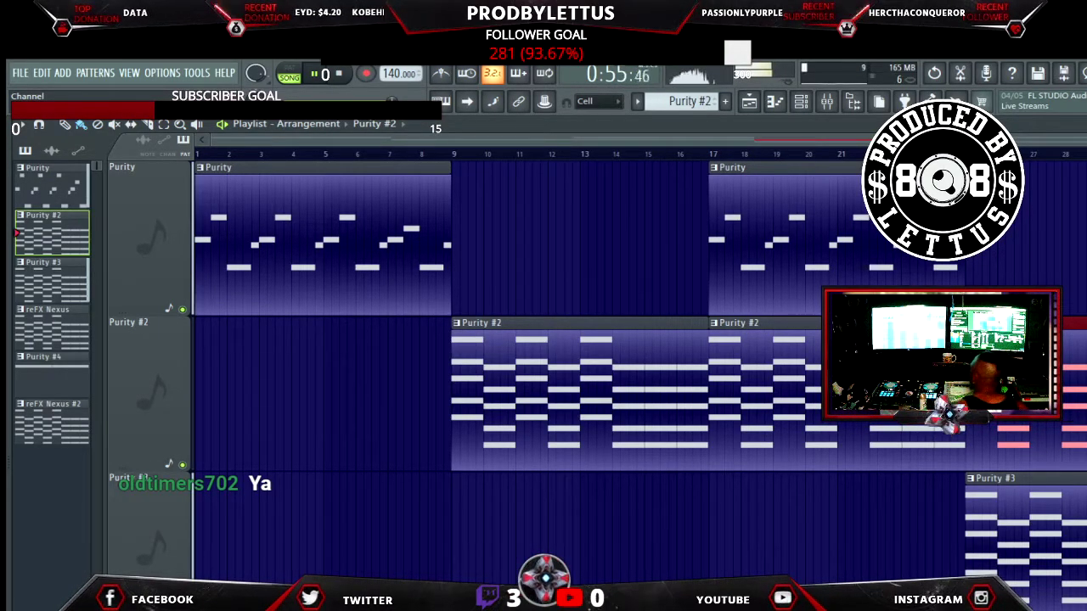
scroll(637, 340, down, 2)
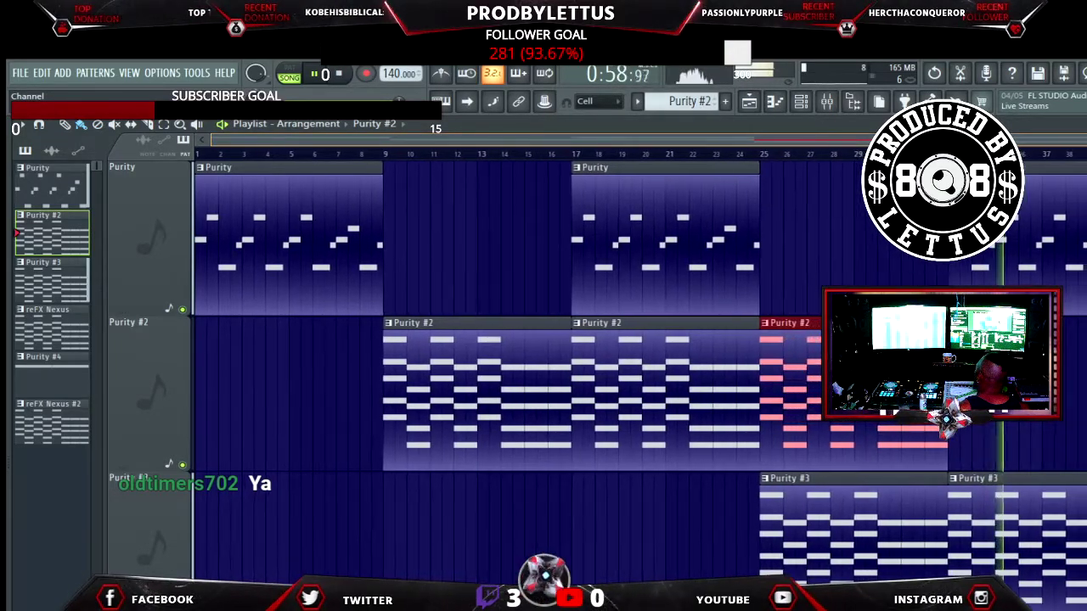
click(1072, 248)
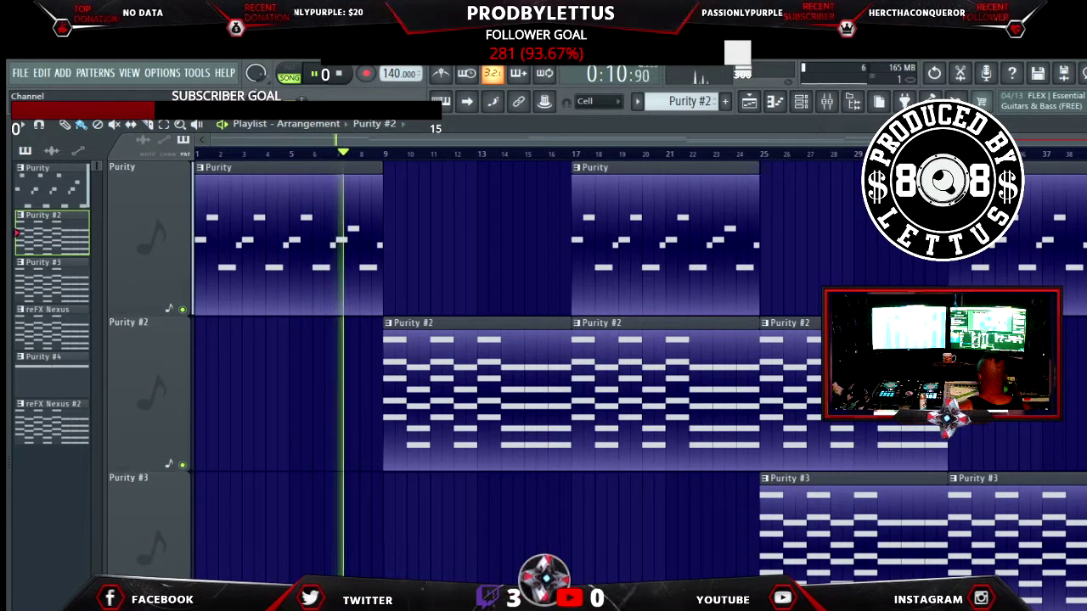
Set the project tempo to 180 BPM and restart song playback from the beginning
key(space)
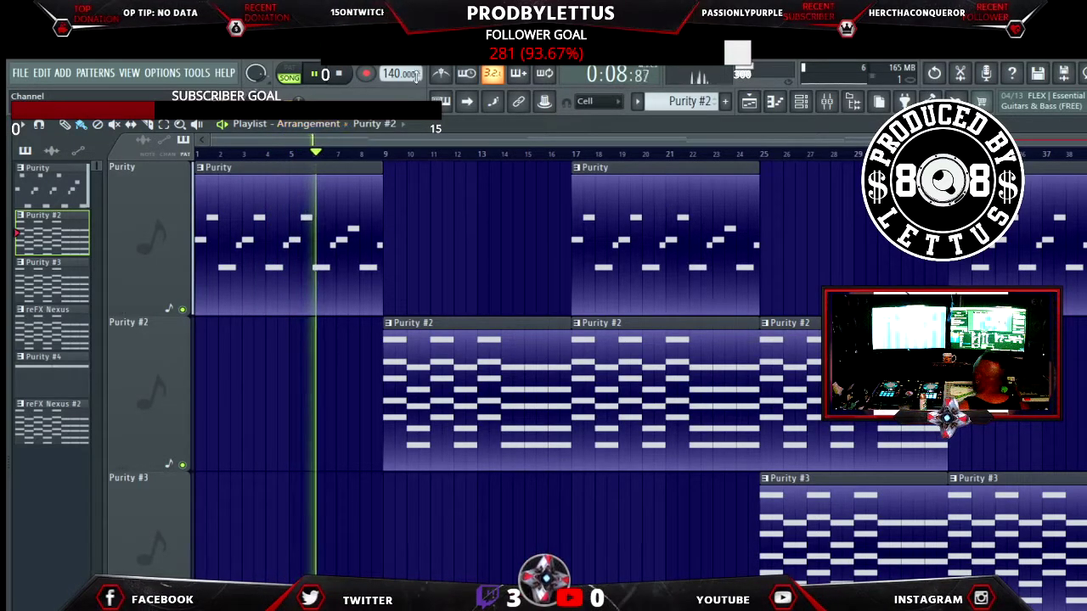
click(339, 75)
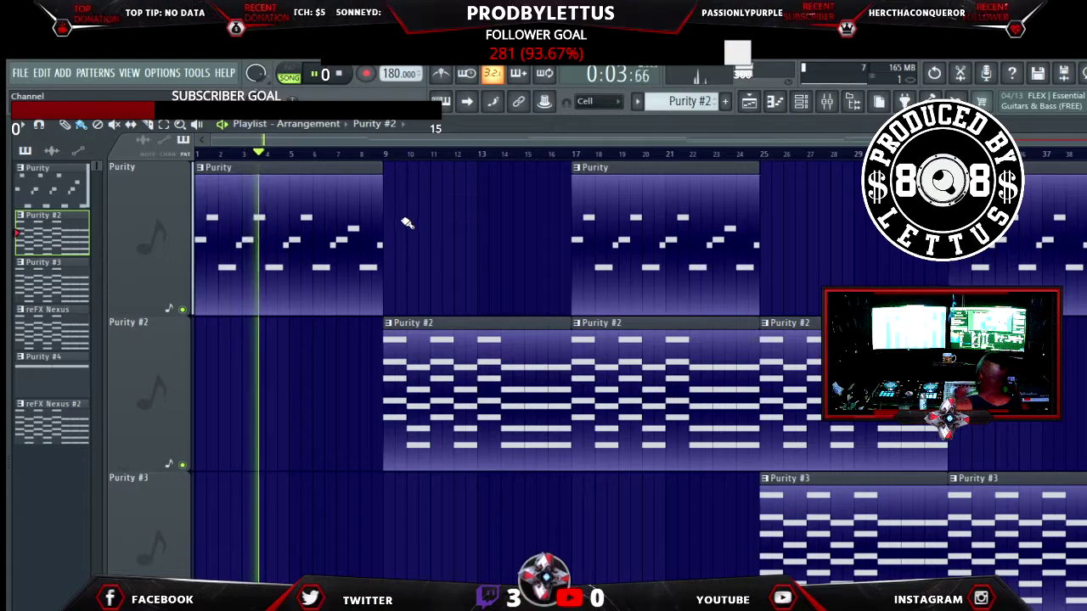
Open the sample browser and check the DANGER DRUM KIT folder inside Film TV Pack
key(alt+F8)
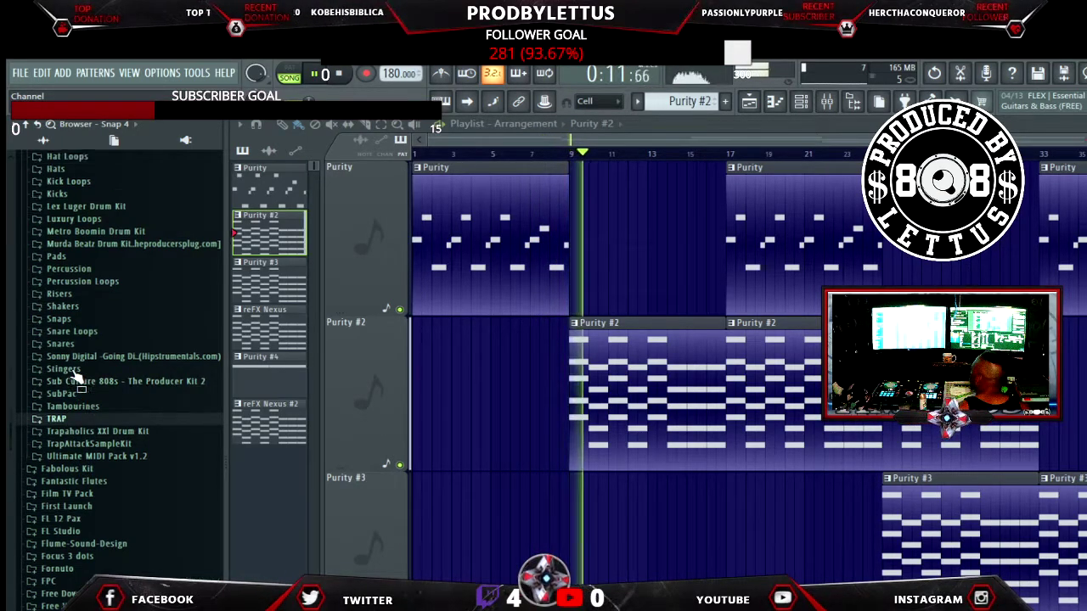
scroll(72, 386, up, 5)
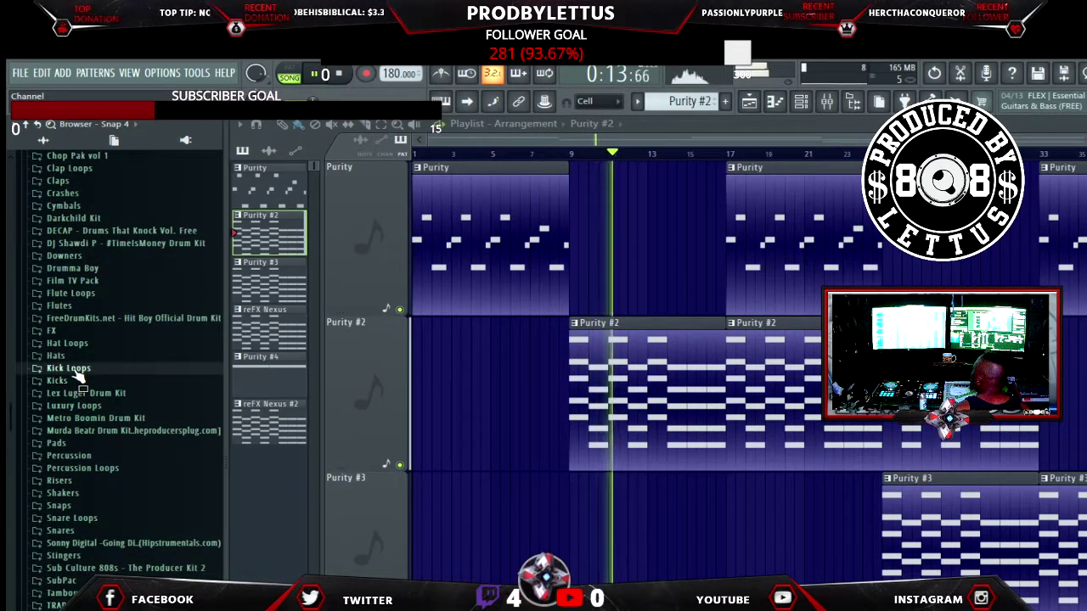
scroll(75, 365, up, 2)
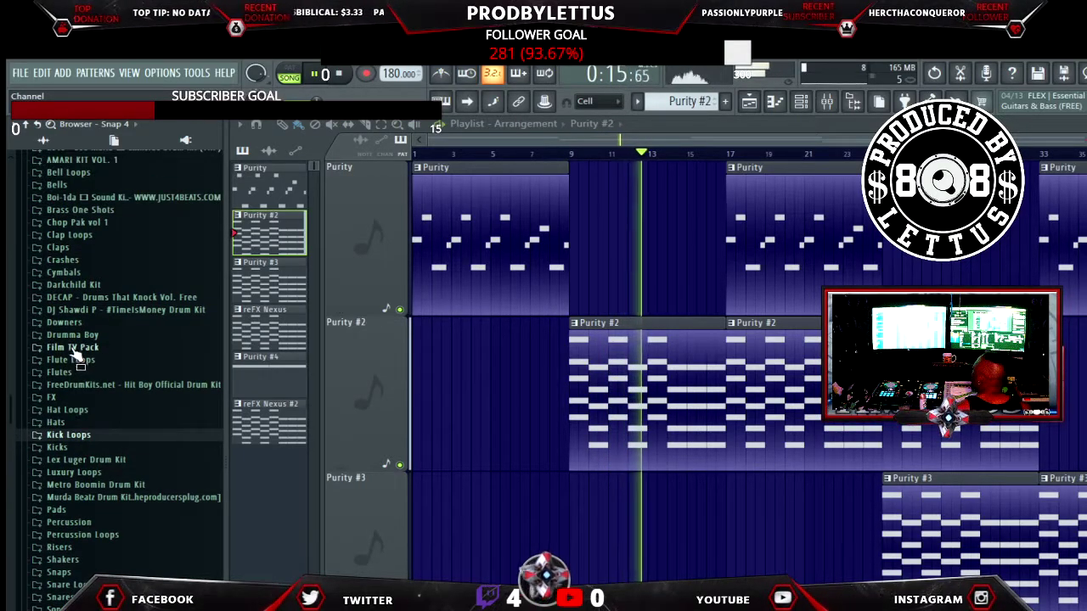
click(91, 347)
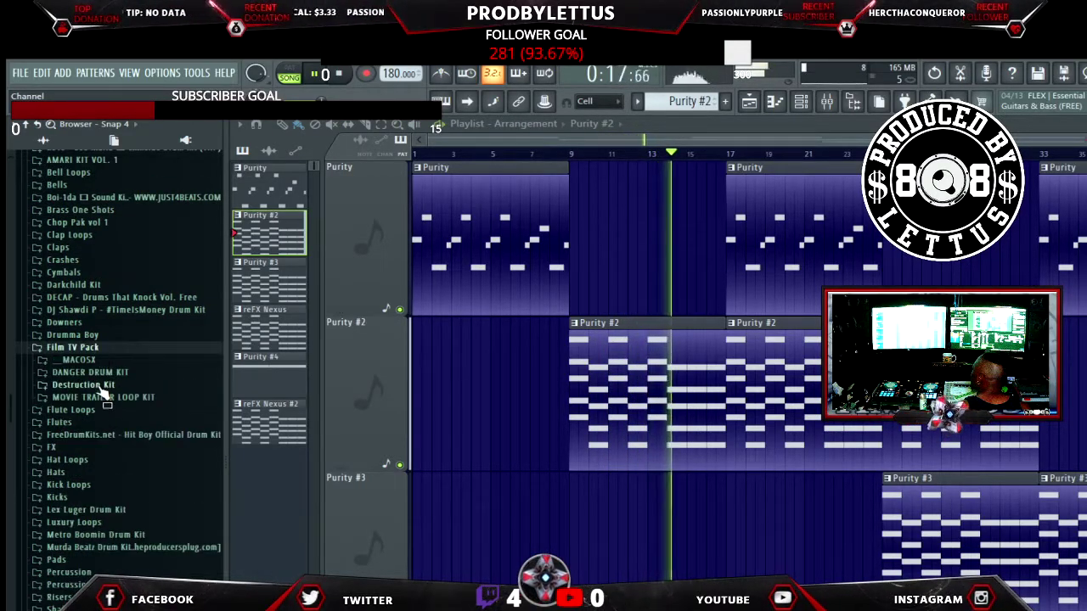
click(100, 374)
click(100, 374)
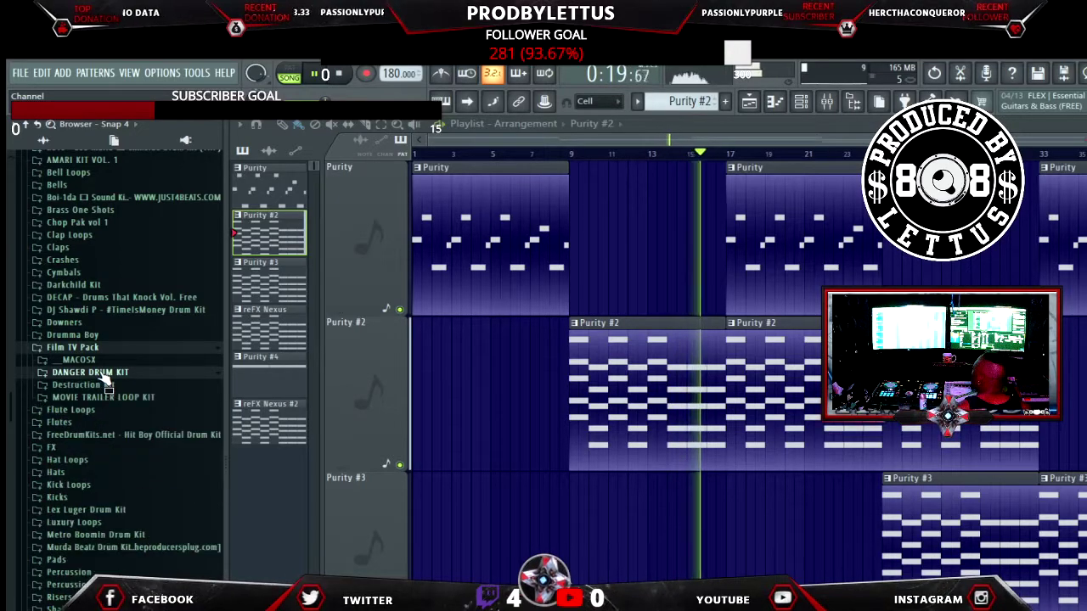
Find the Loopermans folder in the sample browser and expand its Drums Only subfolder
scroll(102, 378, down, 15)
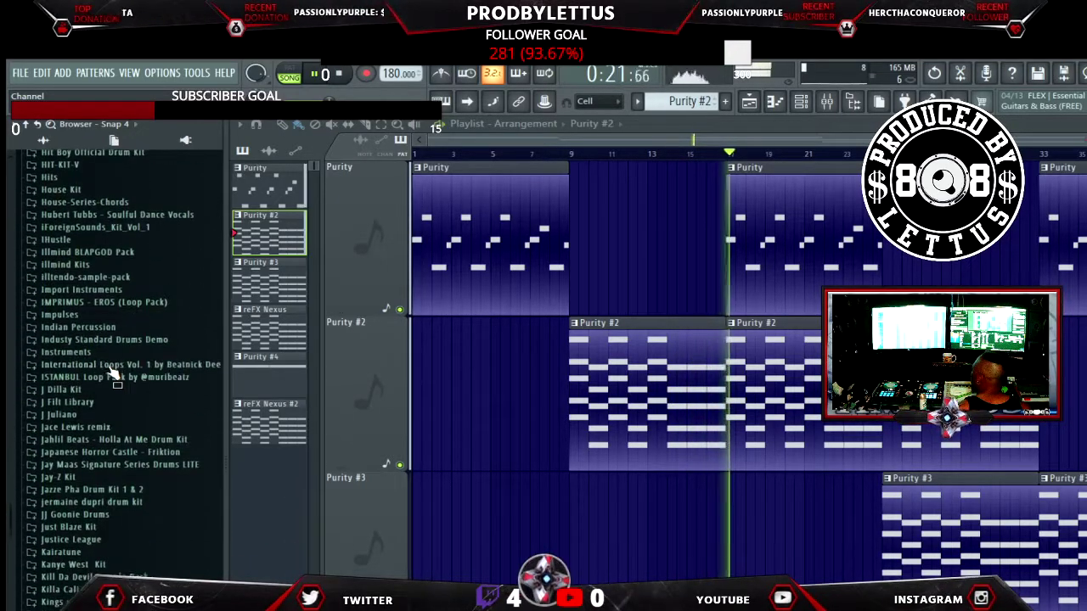
scroll(111, 374, down, 5)
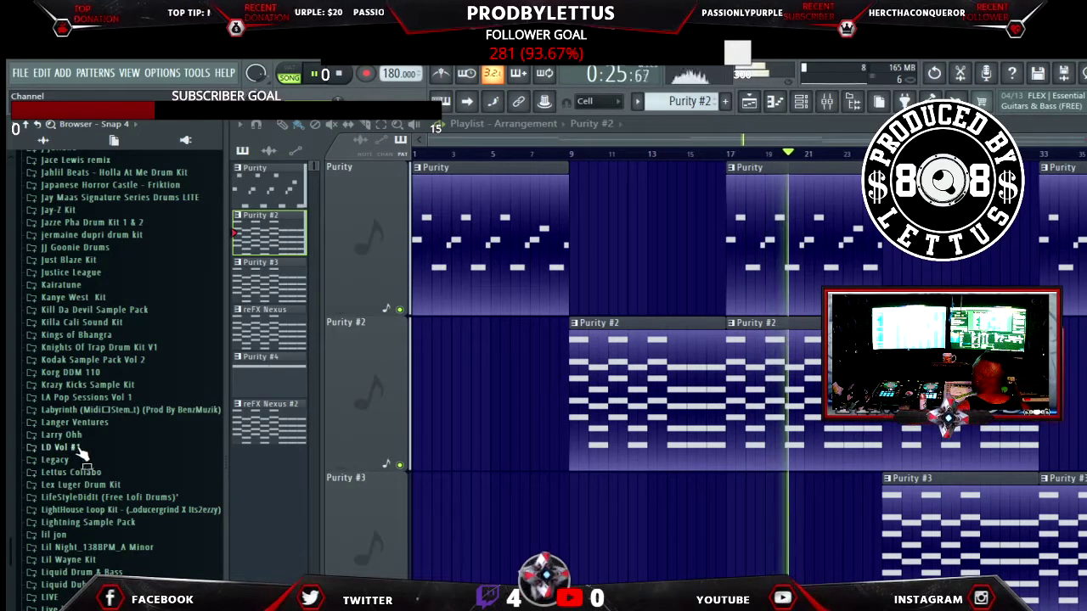
scroll(85, 509, down, 4)
click(83, 513)
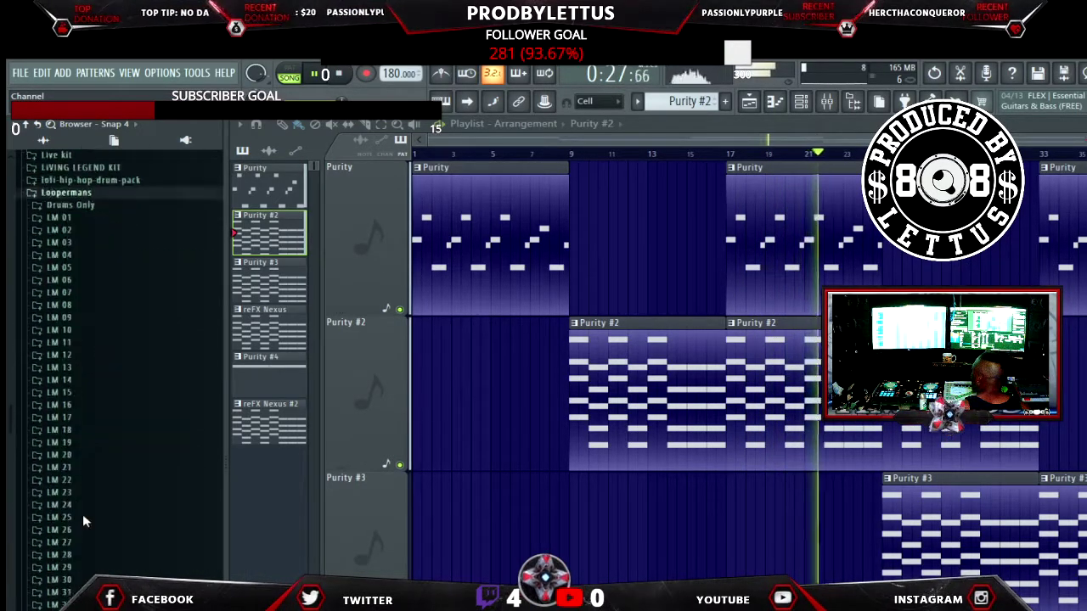
click(81, 169)
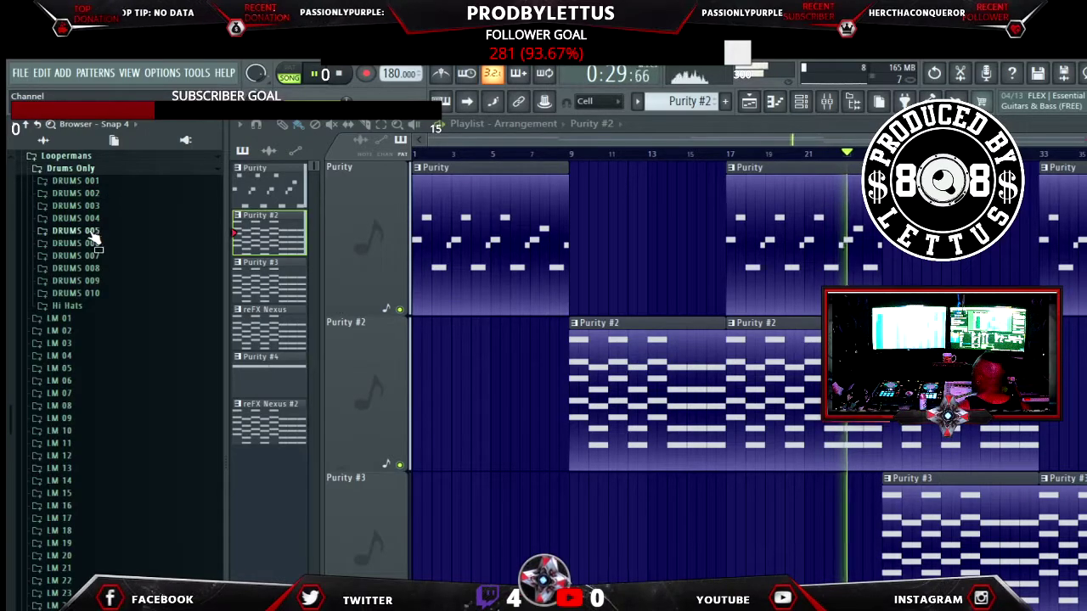
Open the DRUMS 003 folder and audition its loops from things-dat-bounce-drums through dark-trap-drums-no-808 against the playing arrangement
click(94, 208)
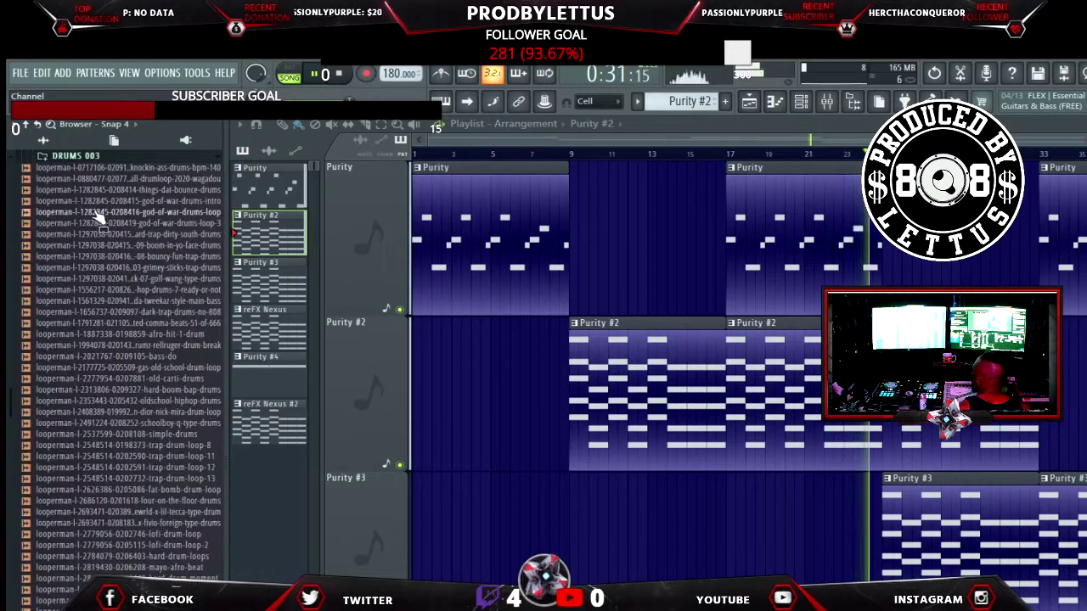
click(145, 190)
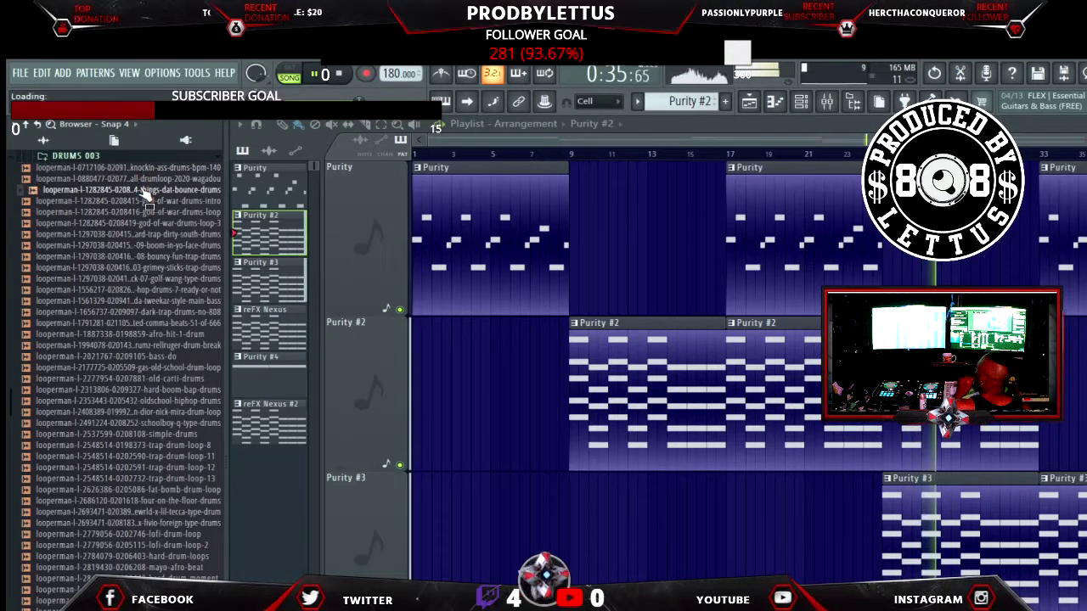
click(145, 179)
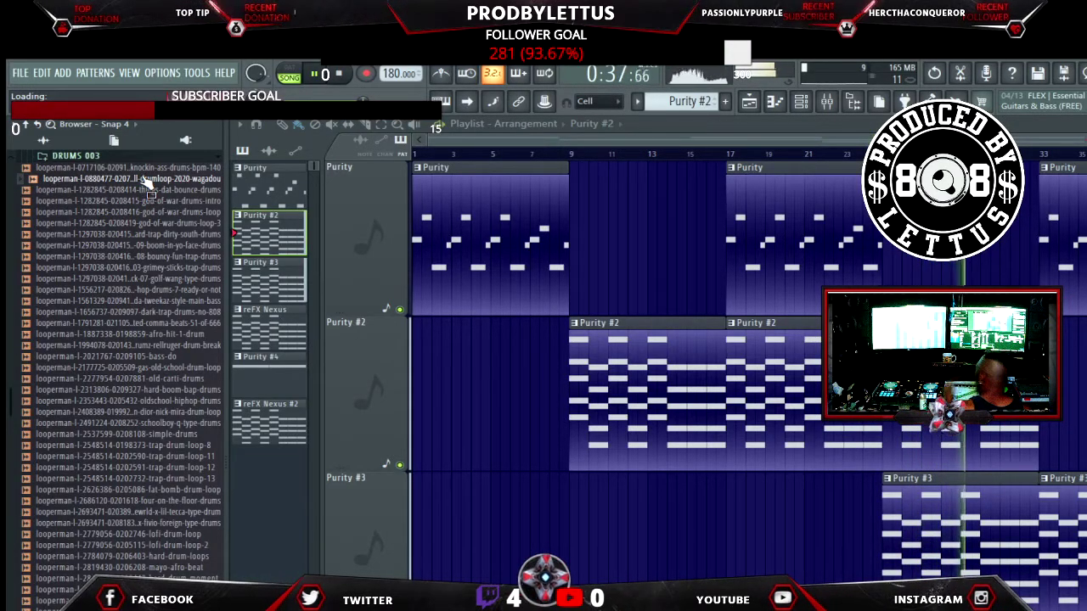
key(Down)
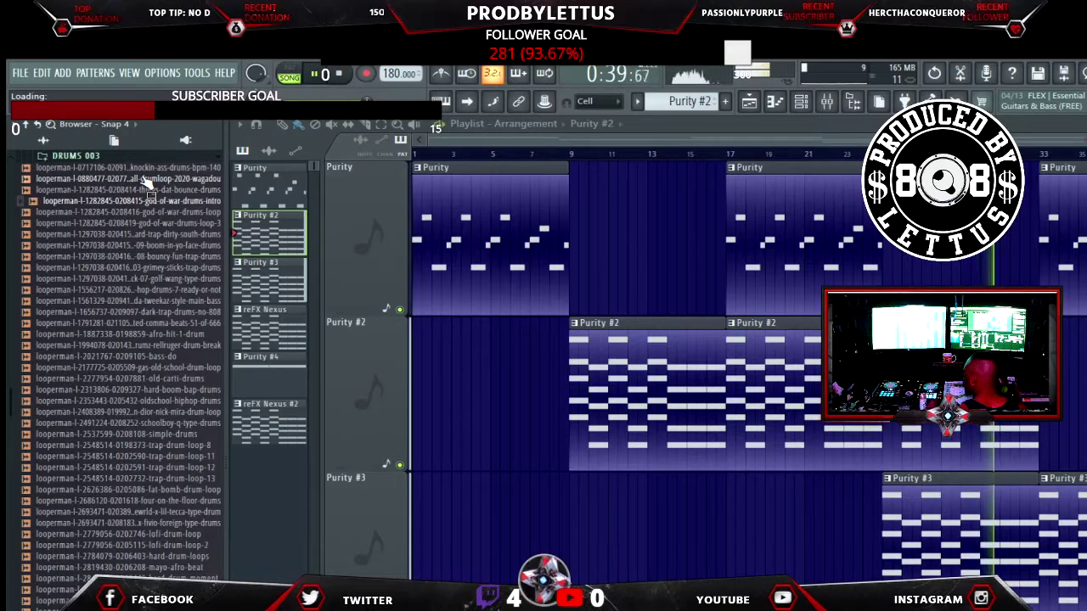
key(Down)
key(Down)
key(Down)
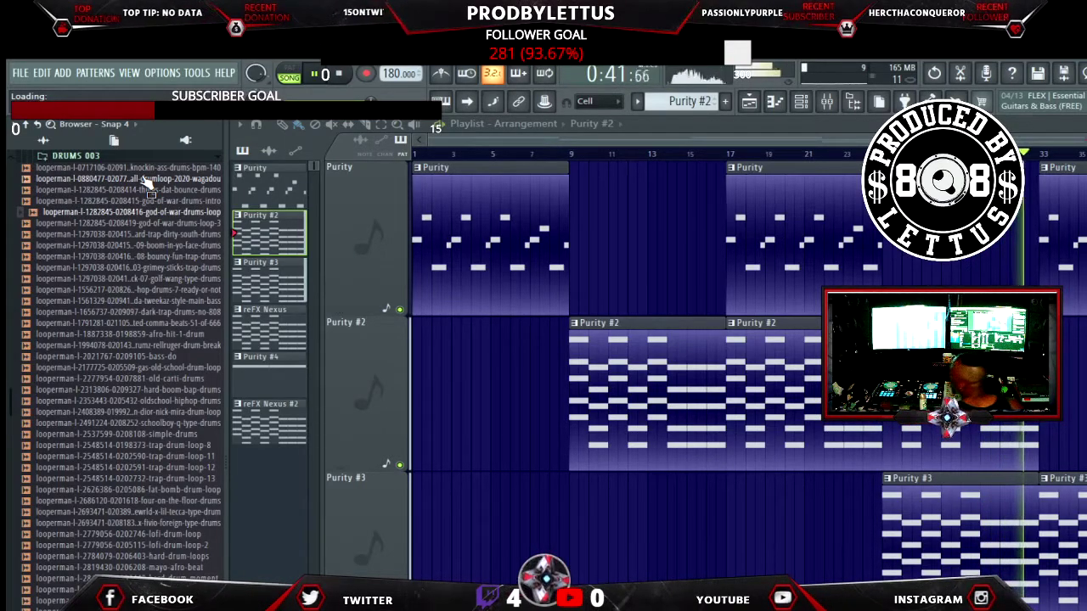
key(Down)
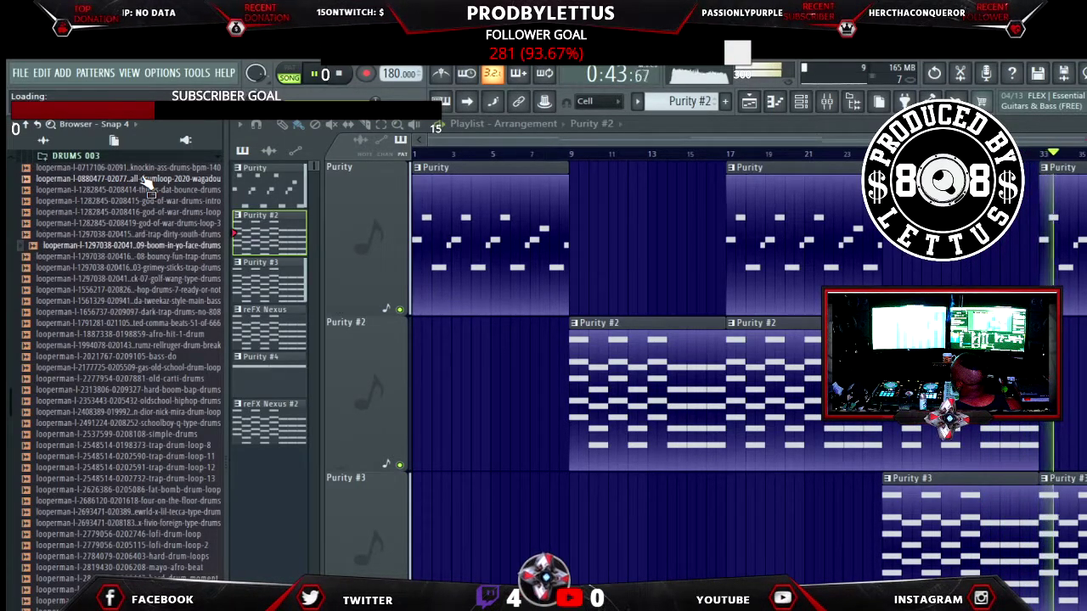
key(Down)
key(Down)
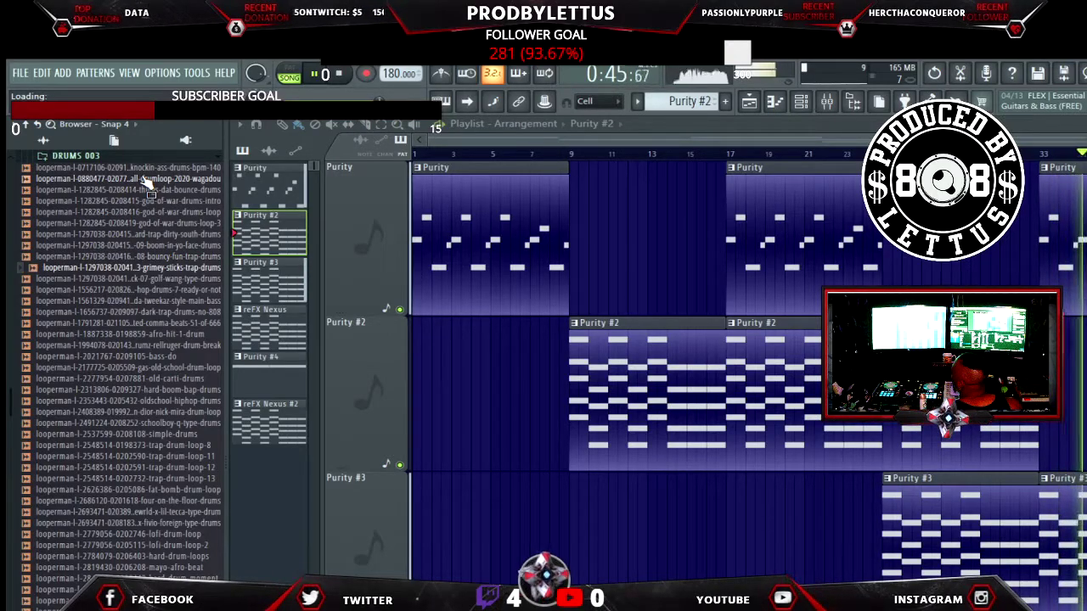
key(Down)
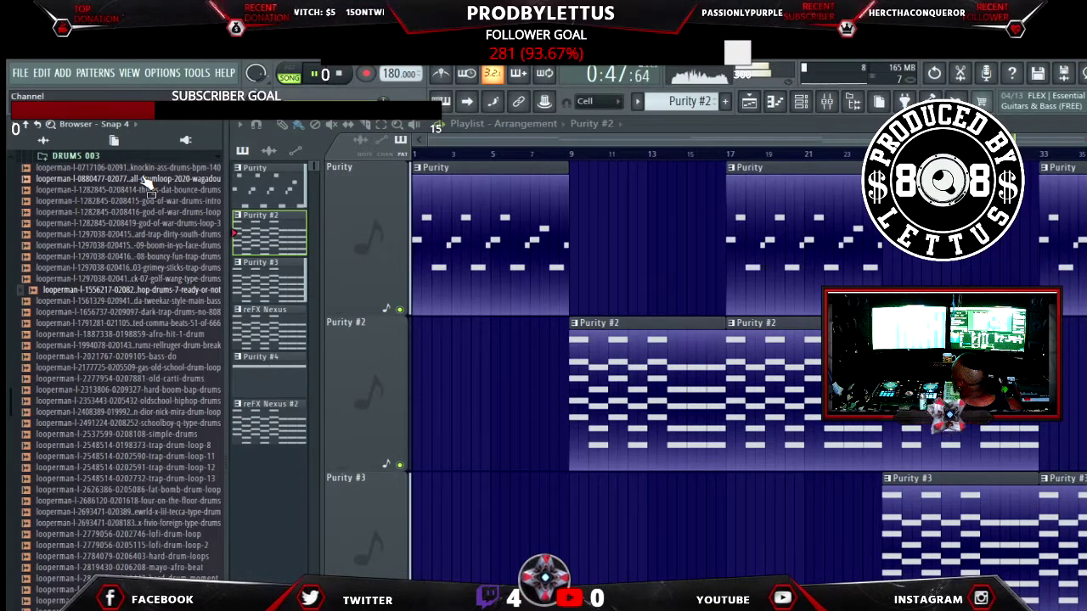
key(Down)
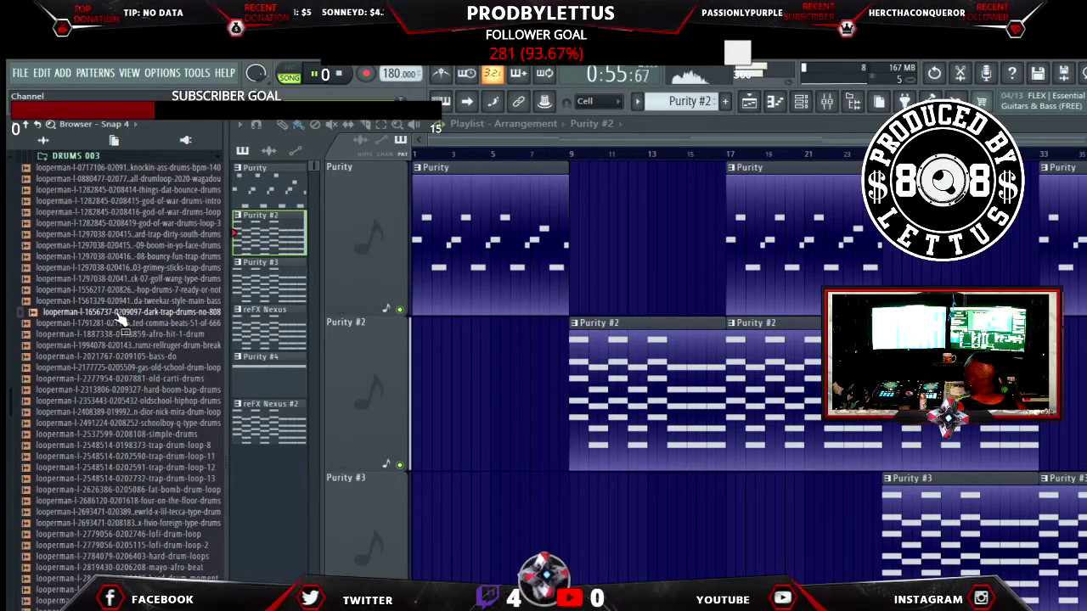
Place the dark-trap-drums-no-808 loop at bar 9 on the reFX Nexus track and mute the Purity clips at bars 17 and 33
drag(124, 316, 255, 356)
drag(51, 231, 51, 231)
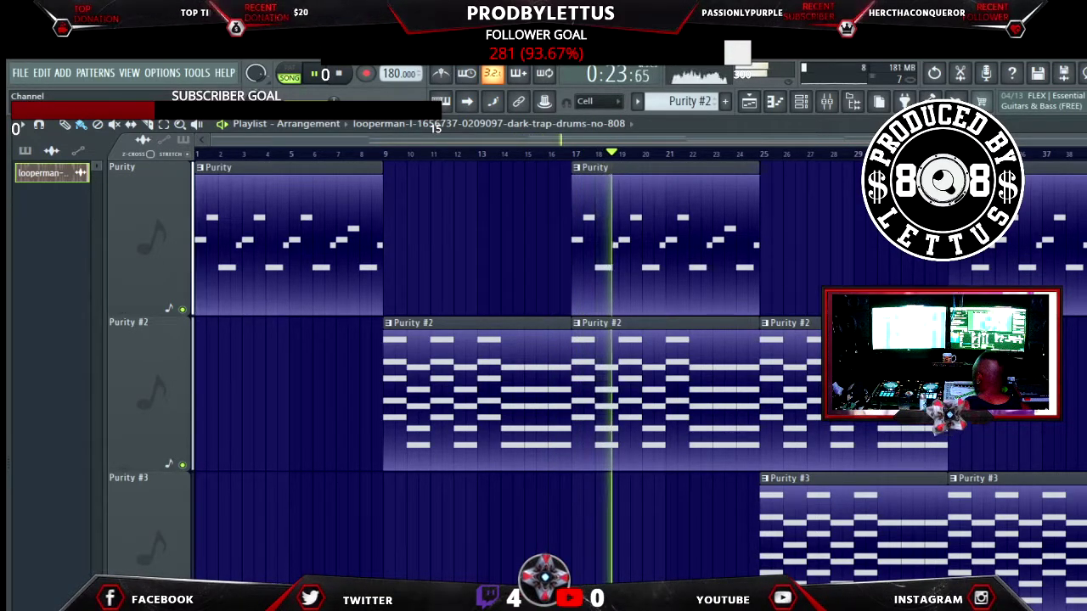
key(space)
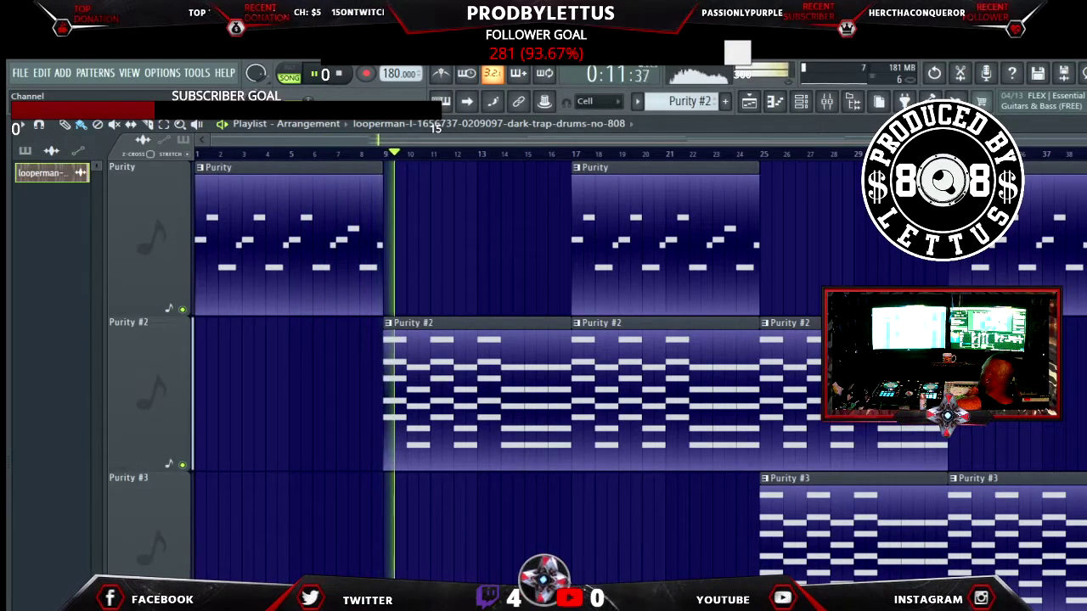
scroll(552, 365, up, 1)
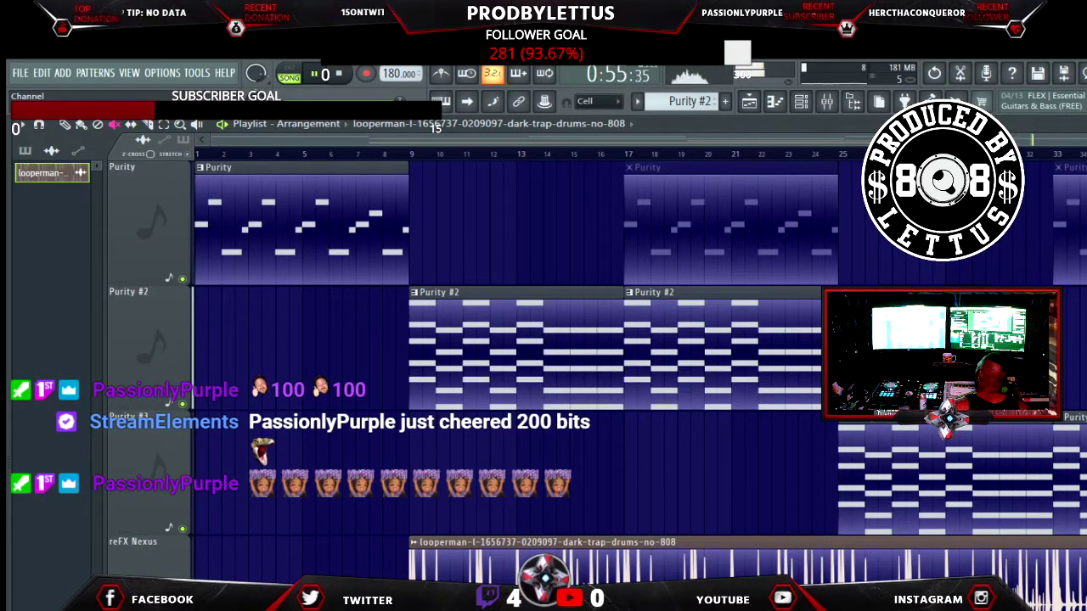
Remove the dark-trap-drums-no-808 clip from the reFX Nexus track in the playlist
scroll(1068, 516, down, 2)
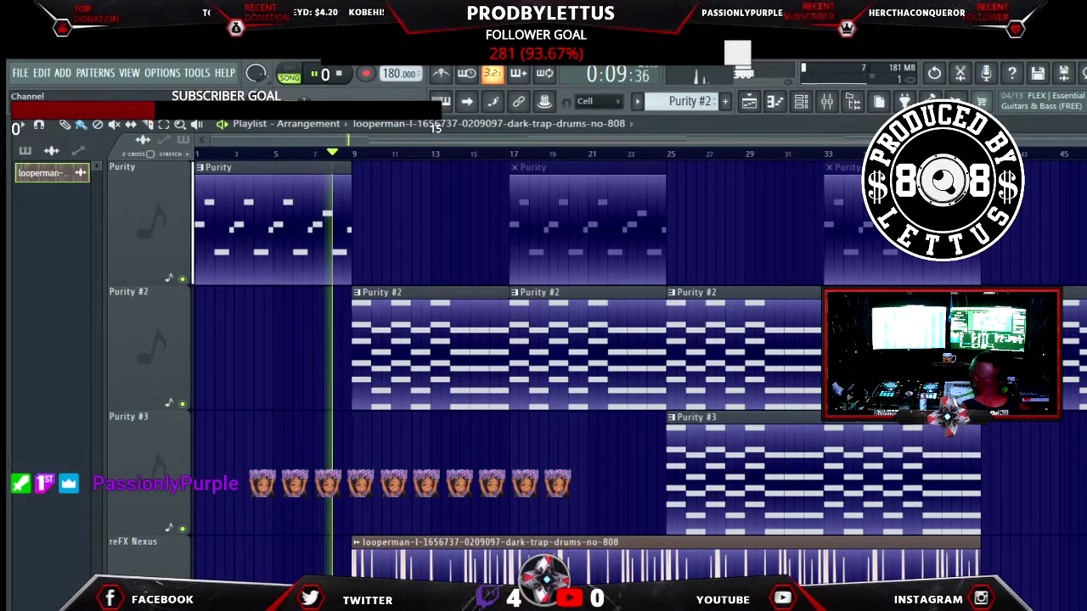
scroll(586, 365, down, 2)
scroll(586, 365, up, 2)
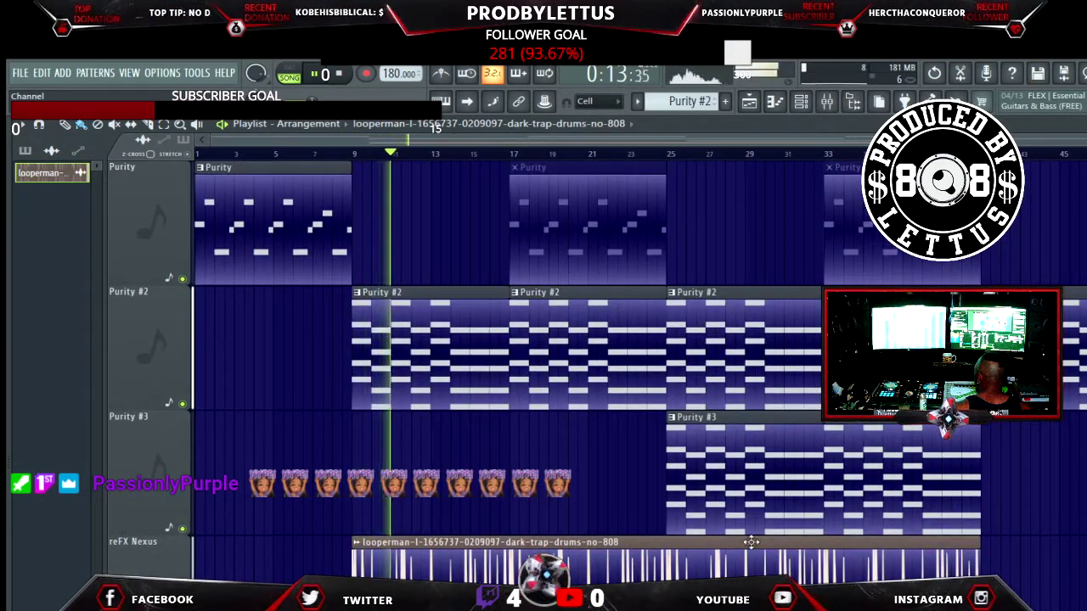
scroll(586, 365, down, 1)
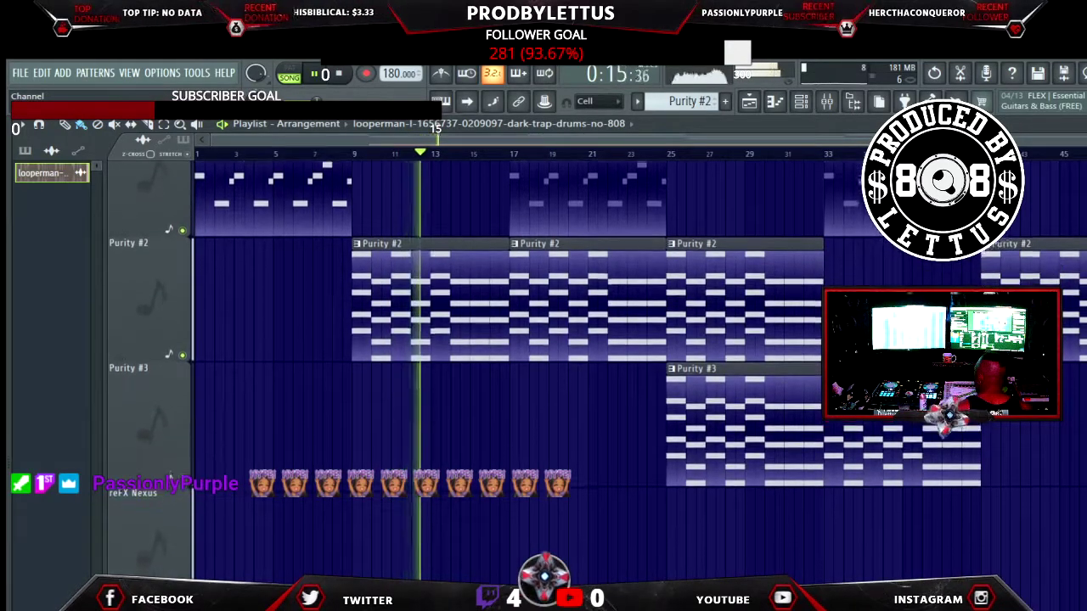
scroll(552, 365, up, 2)
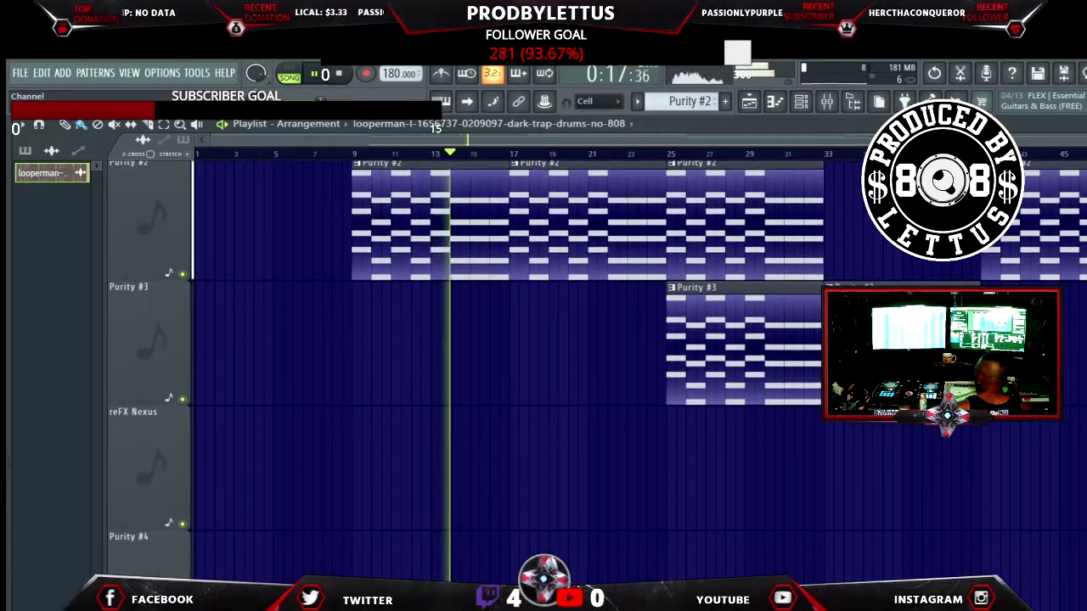
scroll(551, 365, up, 1)
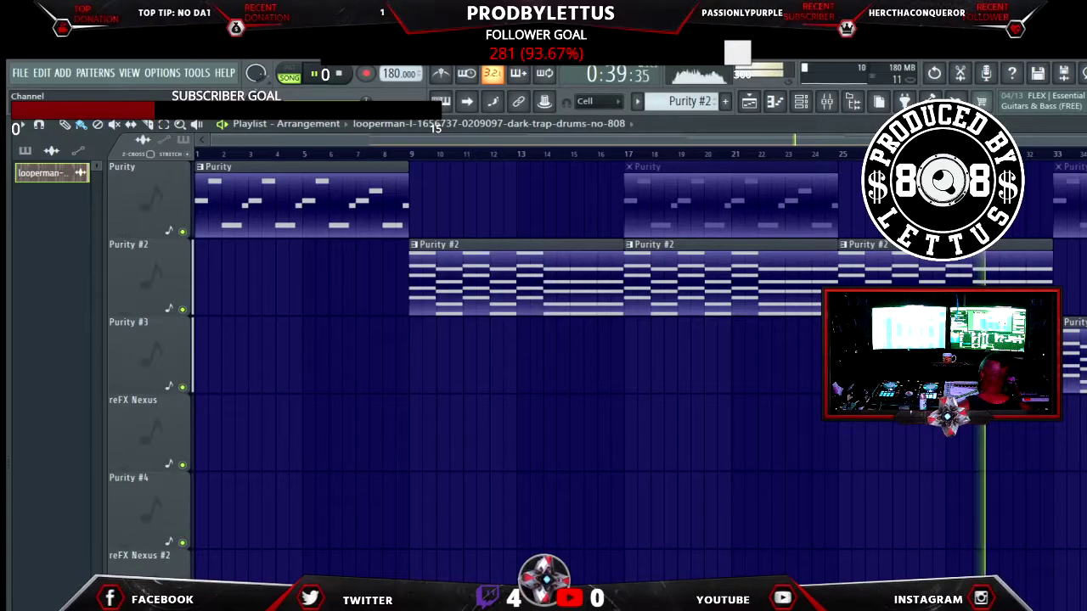
Unmute the Purity clips at bars 17 and 33 and select the whole arrangement for playback
click(25, 149)
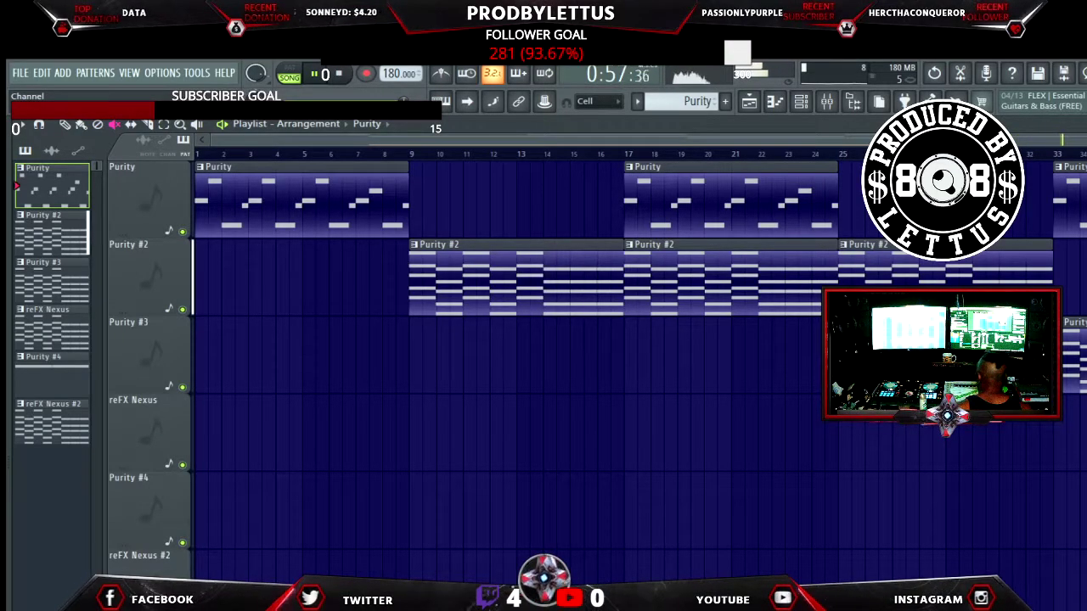
scroll(543, 340, down, 2)
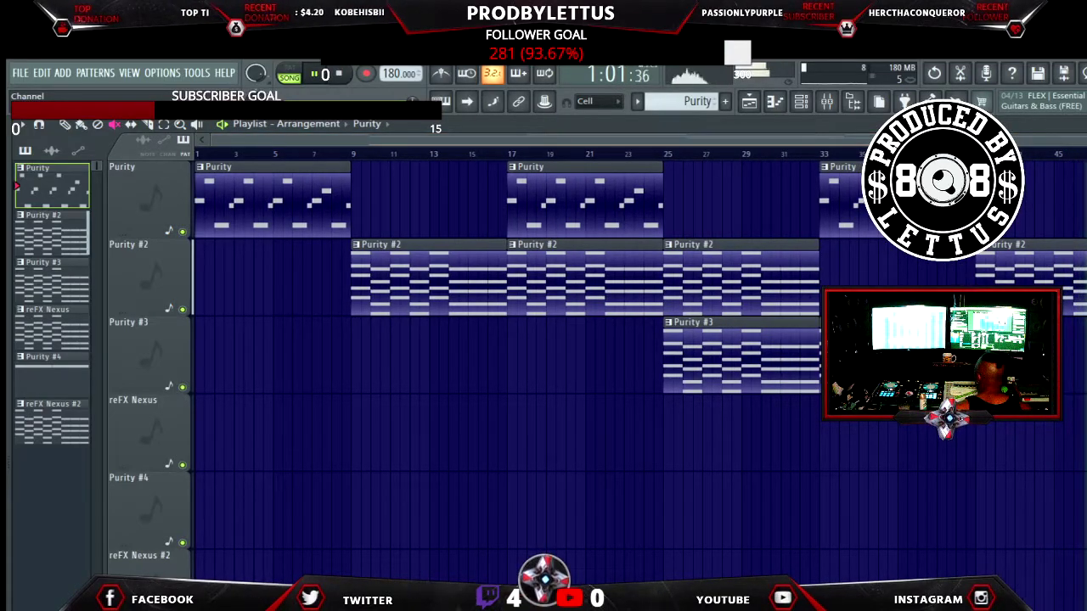
key(ctrl+a)
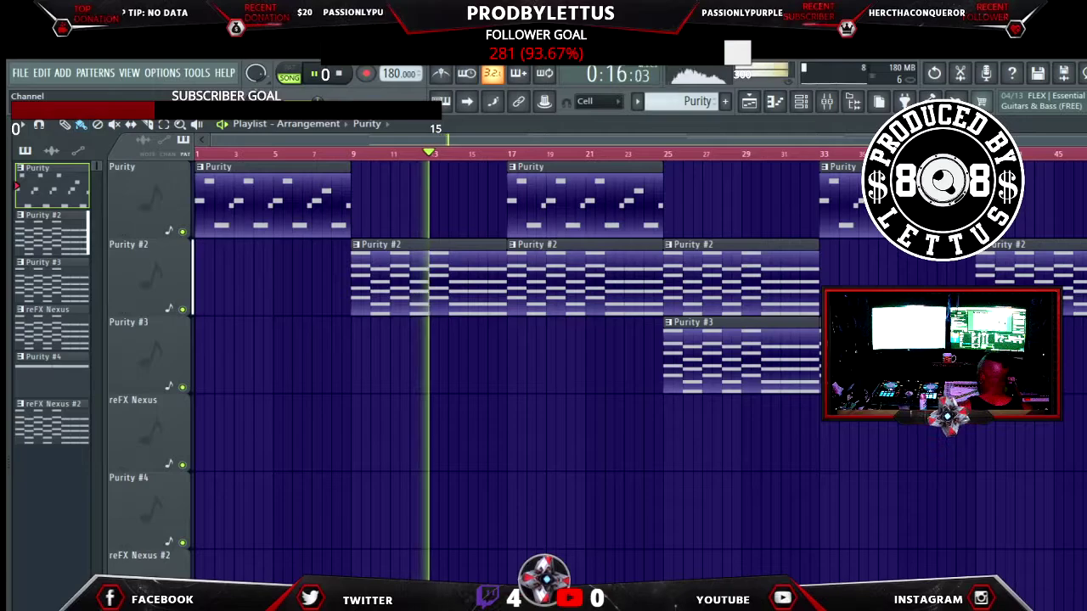
Open the Purity #2 pattern's notes in the piano roll
click(51, 234)
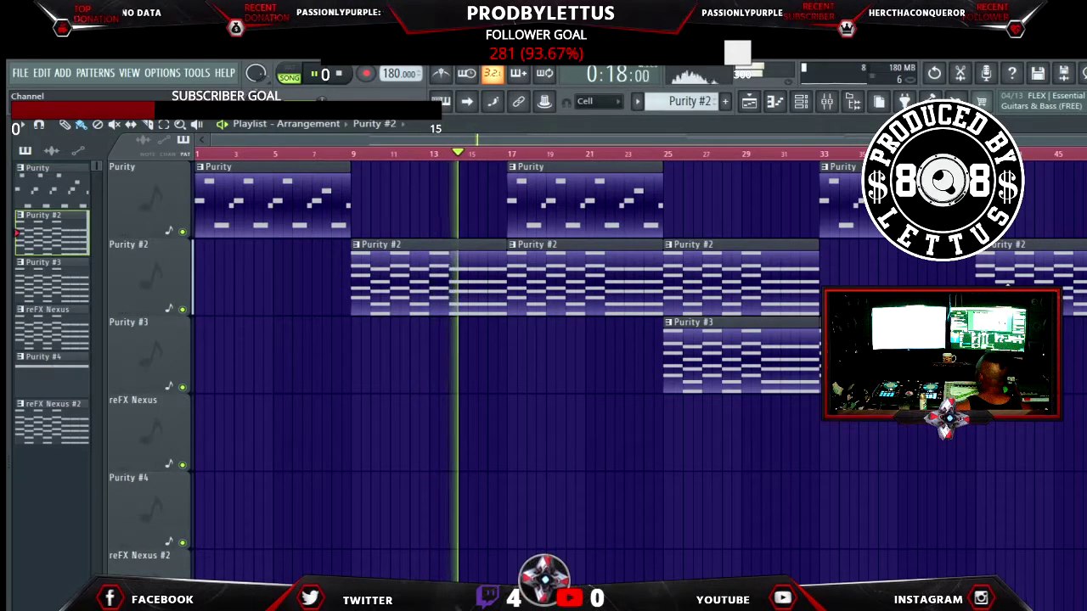
key(F6)
key(F7)
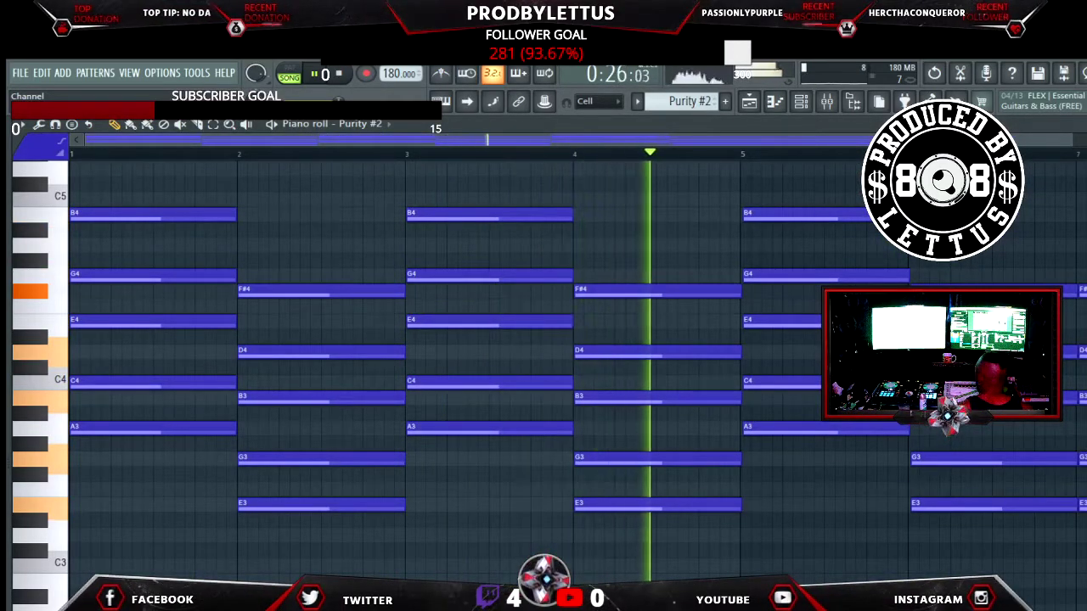
Add a TrackGod 2 instrument channel from the Purity #3 pattern and move its plugin window clear of the channel rack
click(808, 104)
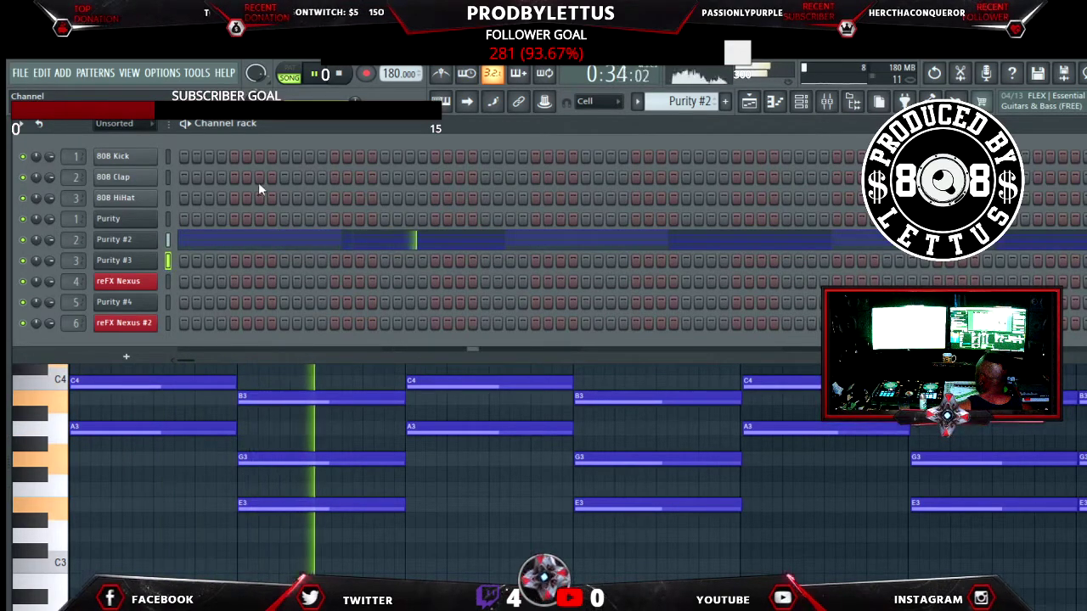
key(Down)
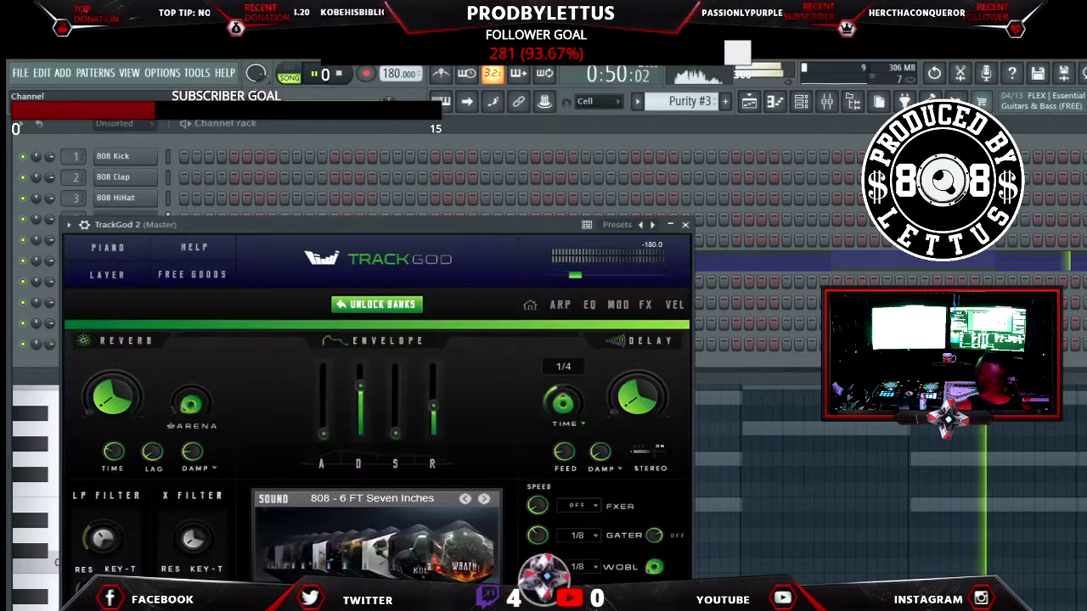
drag(536, 228, 890, 428)
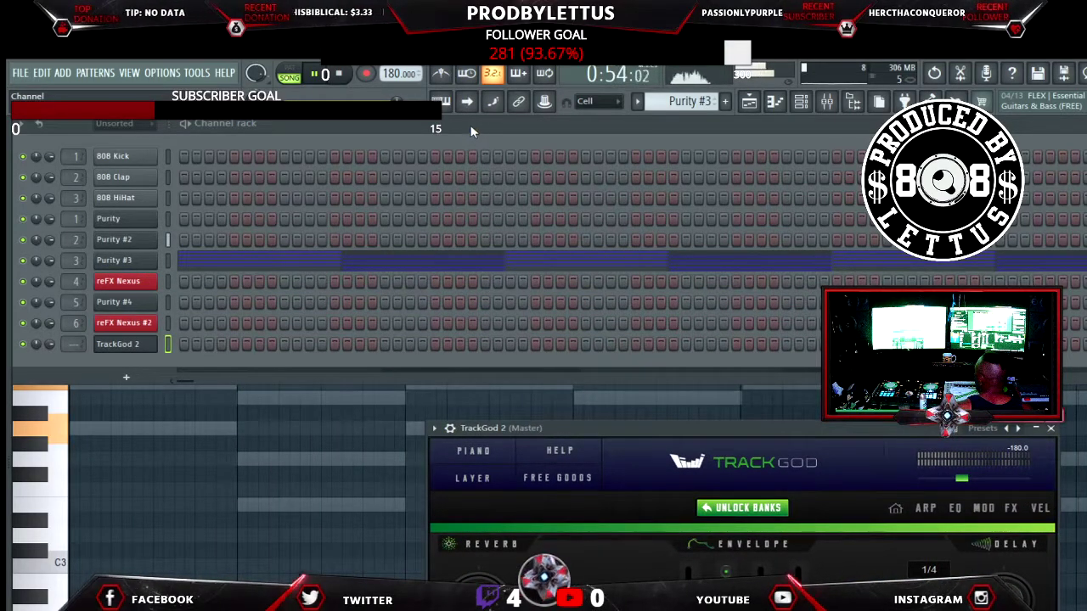
Switch to the empty Pattern 8 and paste the copied Purity #3 chords into the TrackGod 2 channel
key(KP_Add)
key(KP_Add)
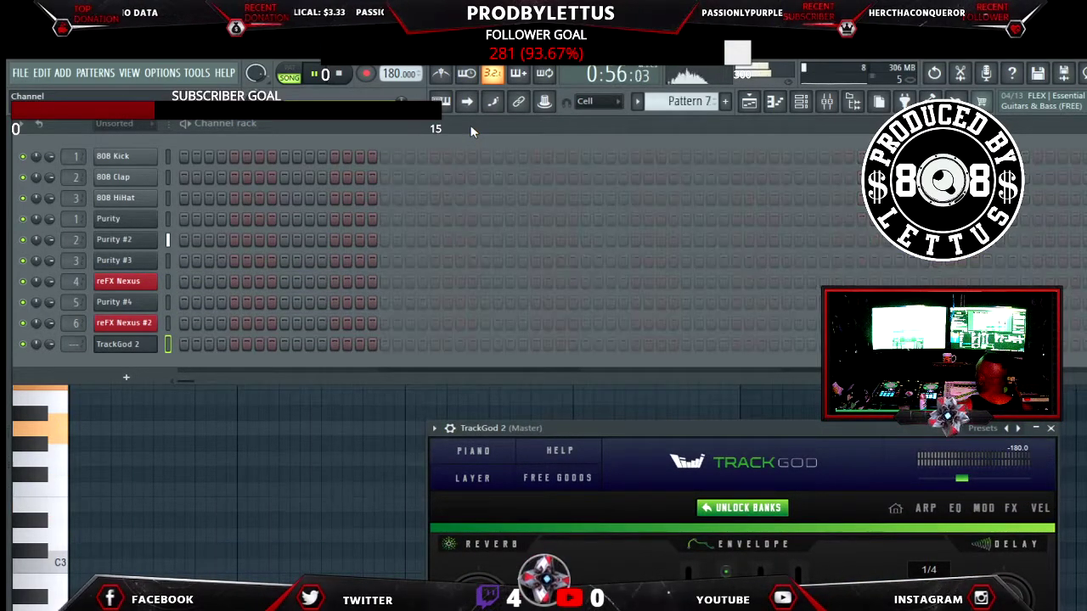
key(KP_Add)
key(KP_Add)
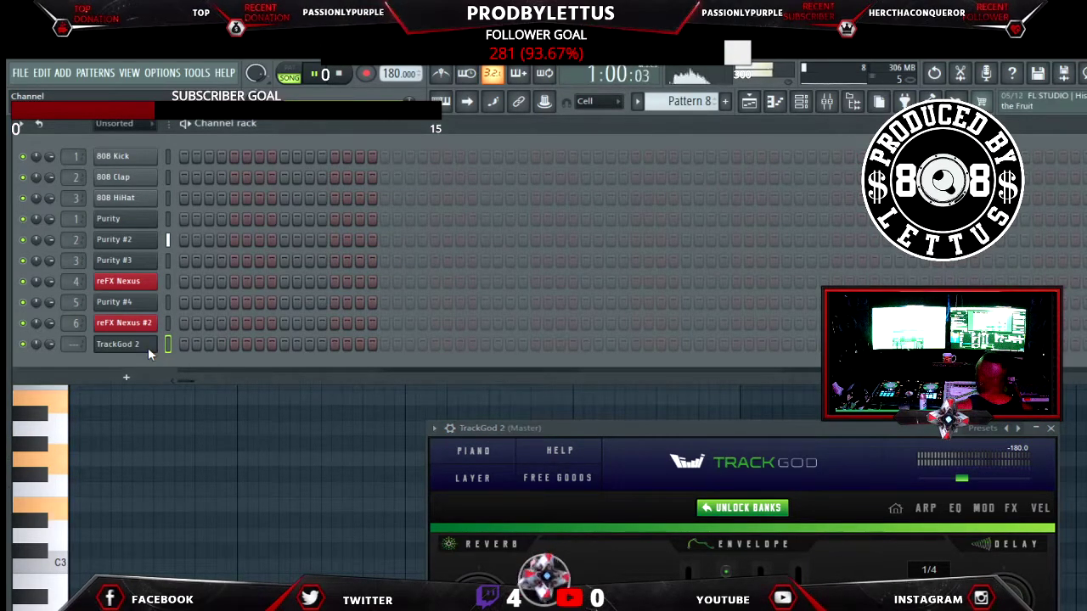
click(345, 380)
key(ctrl+v)
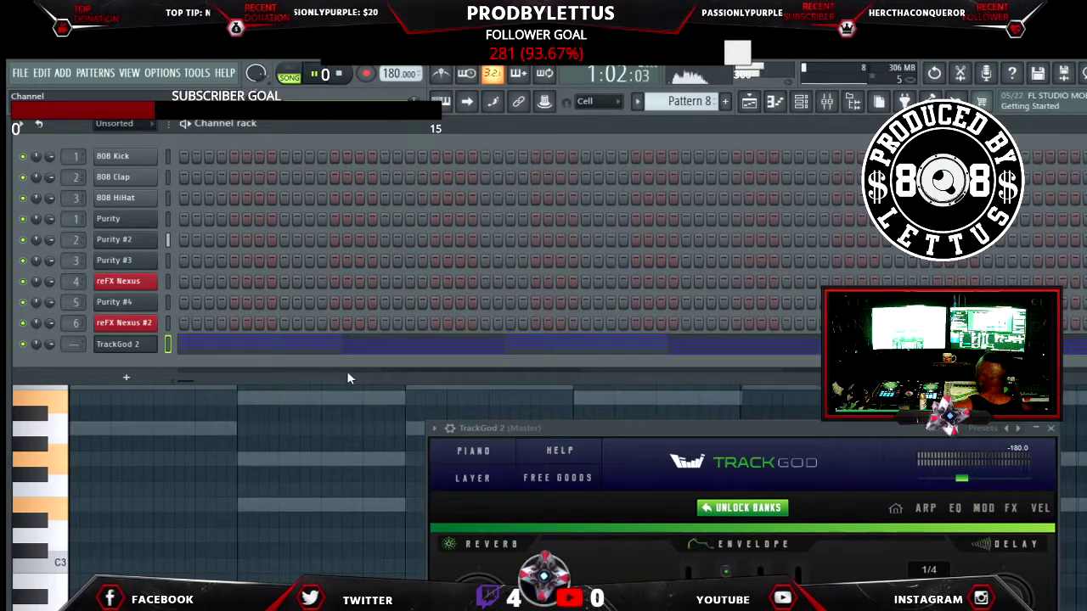
Browse the TrackGod 2 sound banks and select the BL - Ay What A Bell sound from METRO THUGGIN
drag(733, 431, 708, 184)
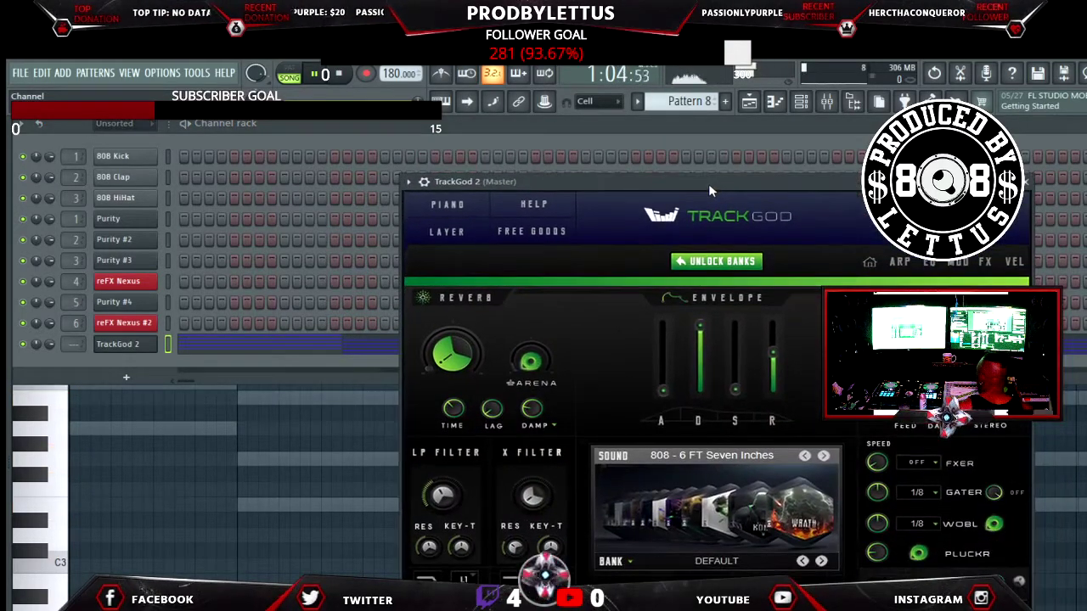
click(802, 561)
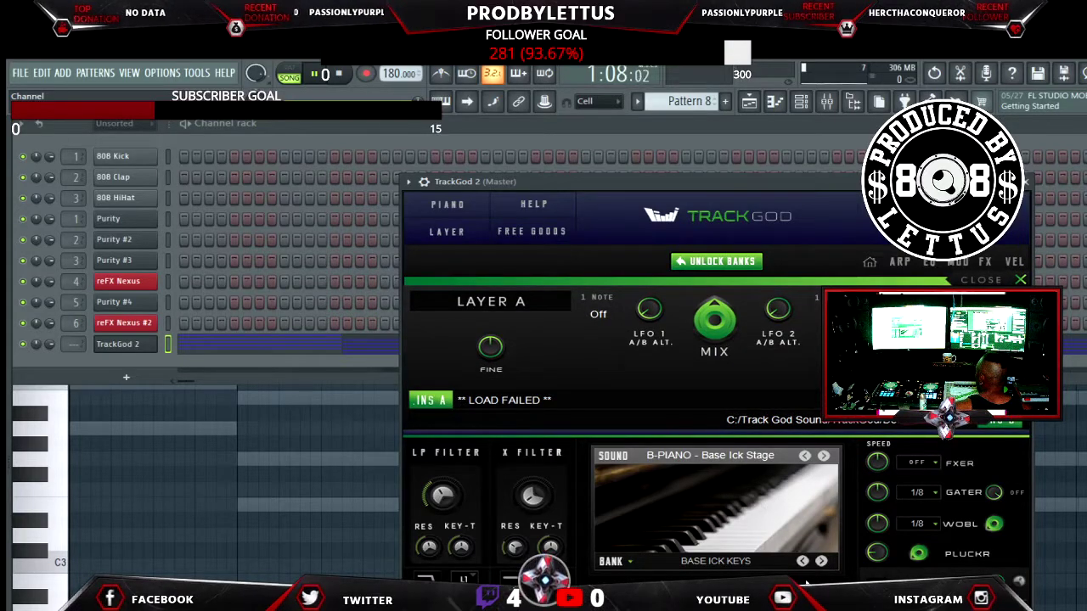
click(820, 561)
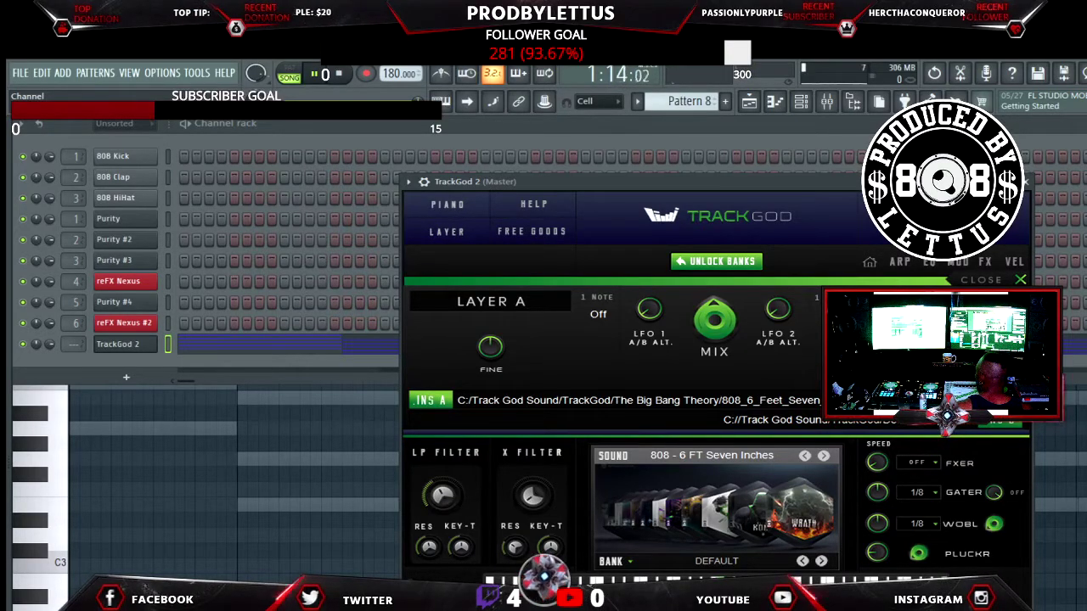
click(821, 561)
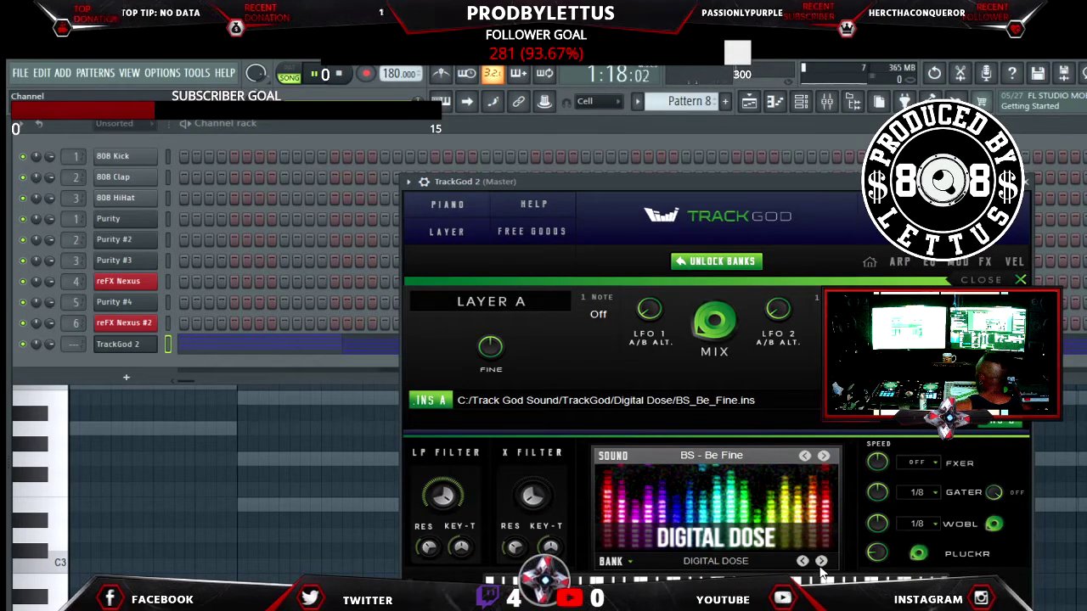
click(821, 561)
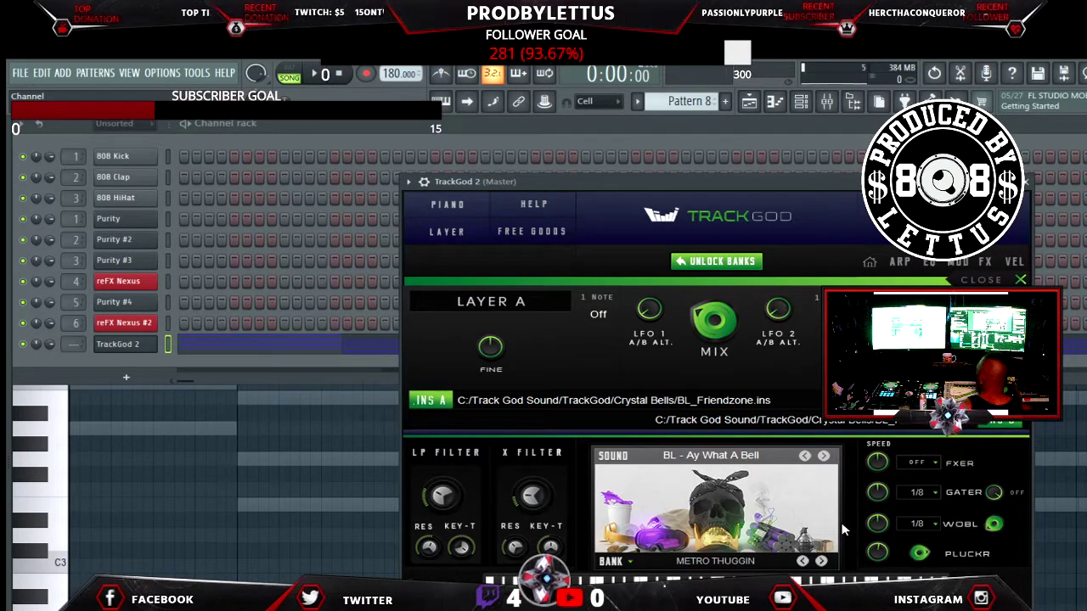
Restart song playback and enlarge the channel rack to show every channel down to TrackGod 2
key(Escape)
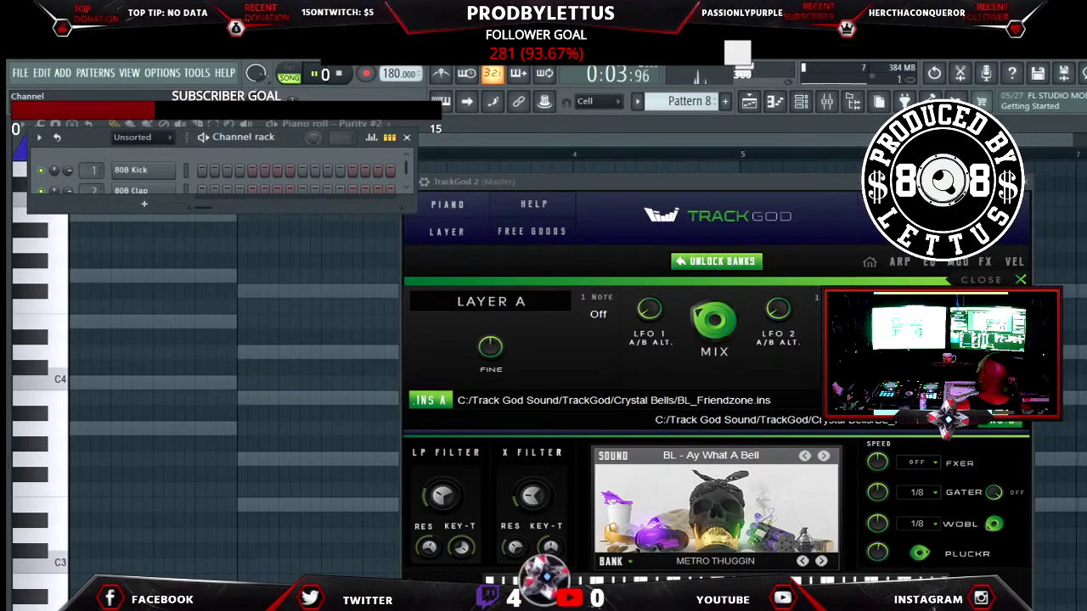
drag(412, 208, 882, 386)
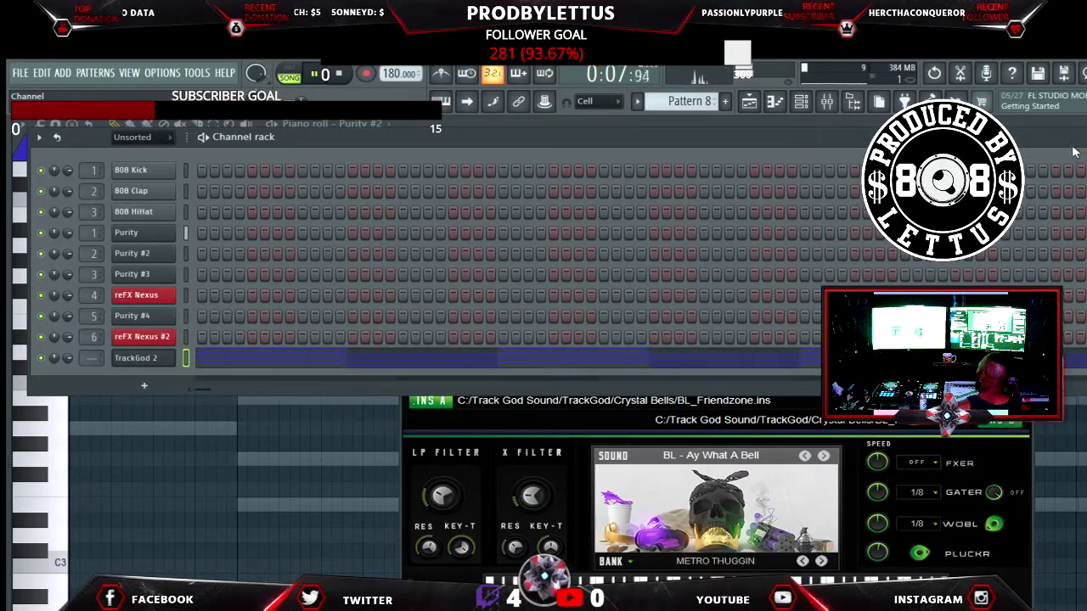
Move the channel rack below the TrackGod 2 window, shift TrackGod 2 higher, and return to the playlist arrangement
drag(1019, 137, 1055, 549)
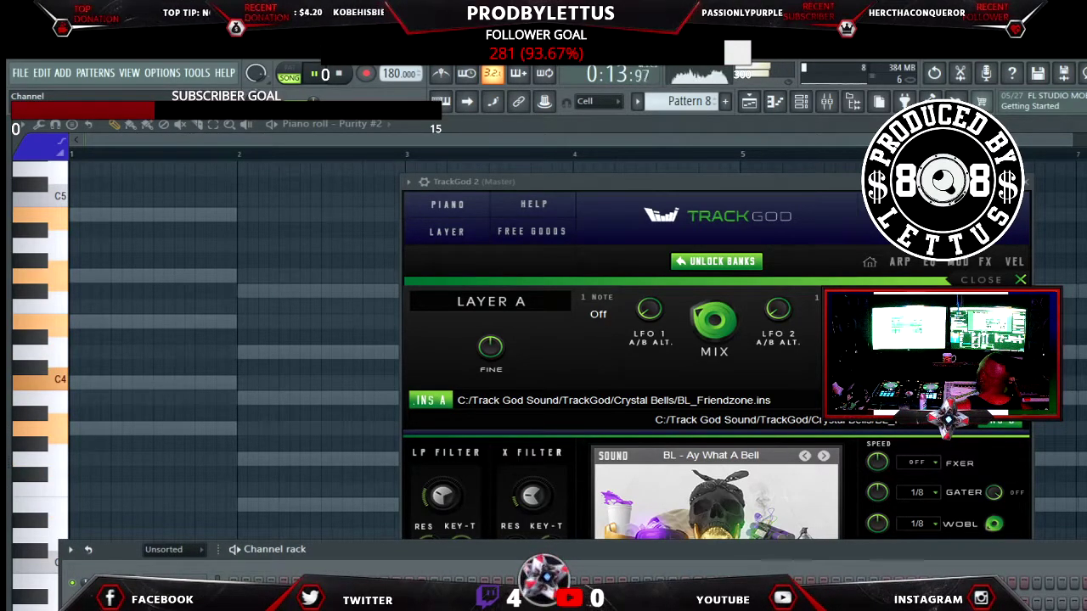
scroll(129, 135, up, 1)
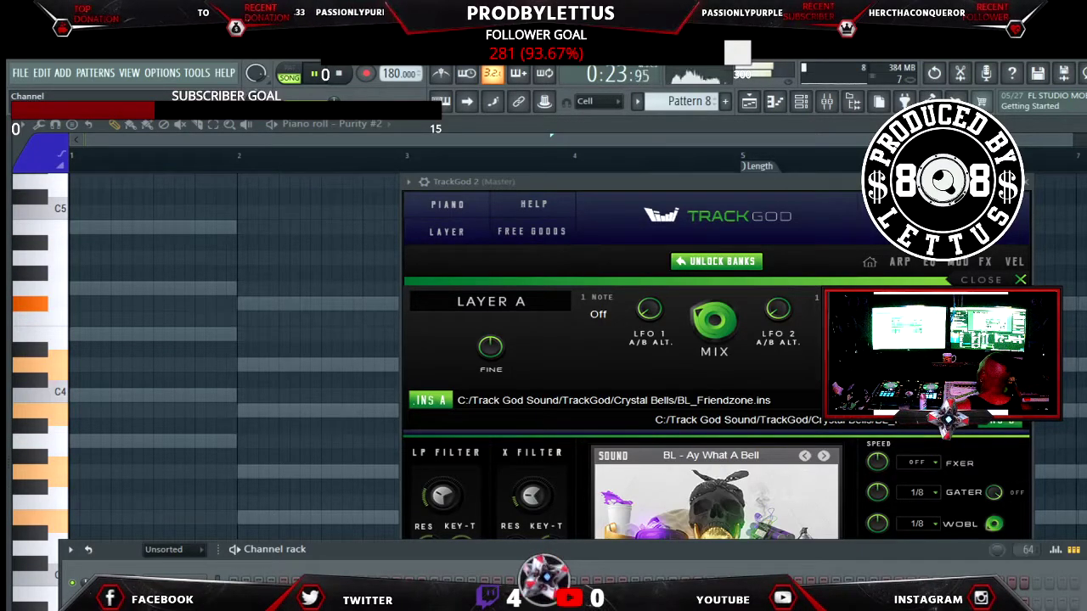
drag(878, 553, 1035, 540)
drag(976, 181, 977, 150)
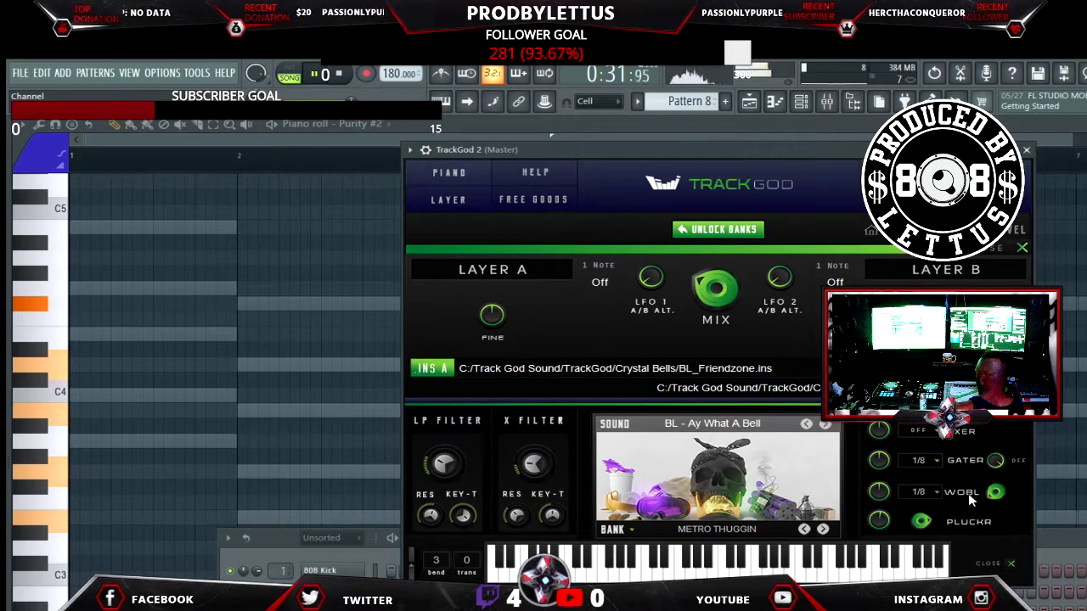
key(F7)
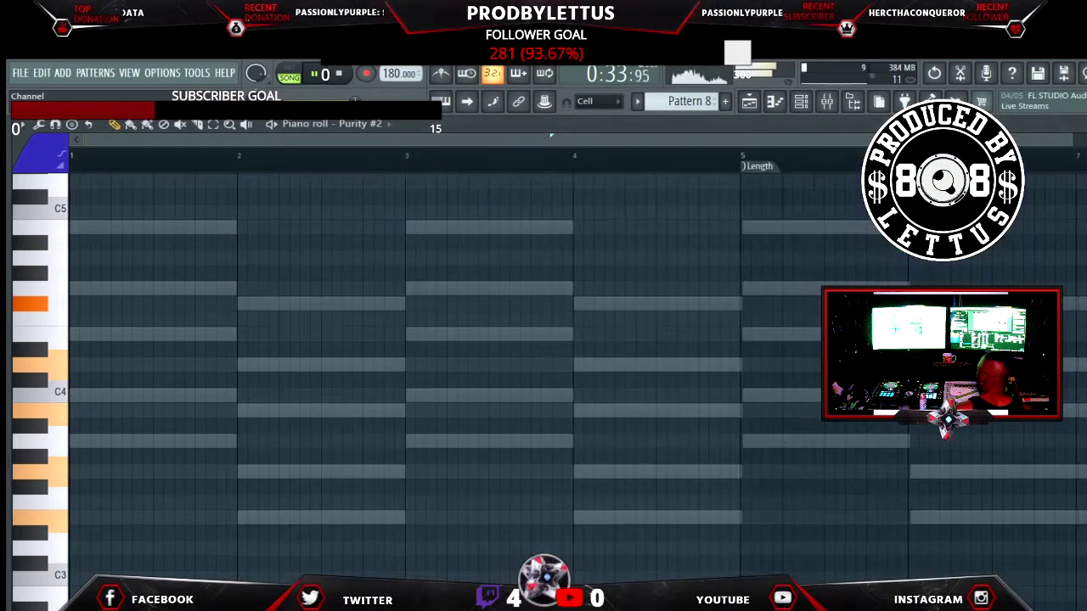
key(F7)
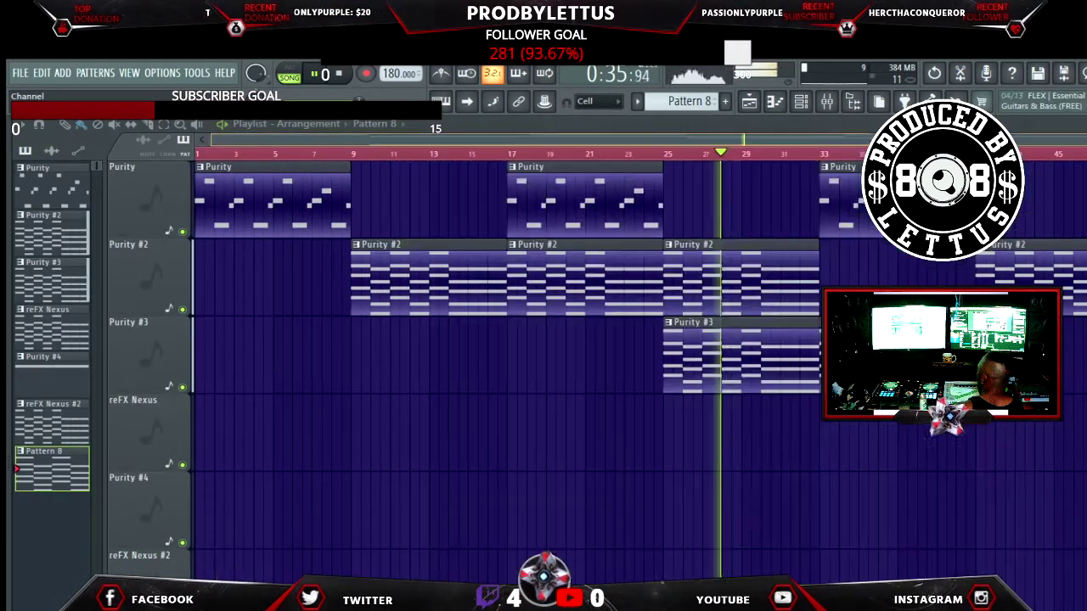
key(Escape)
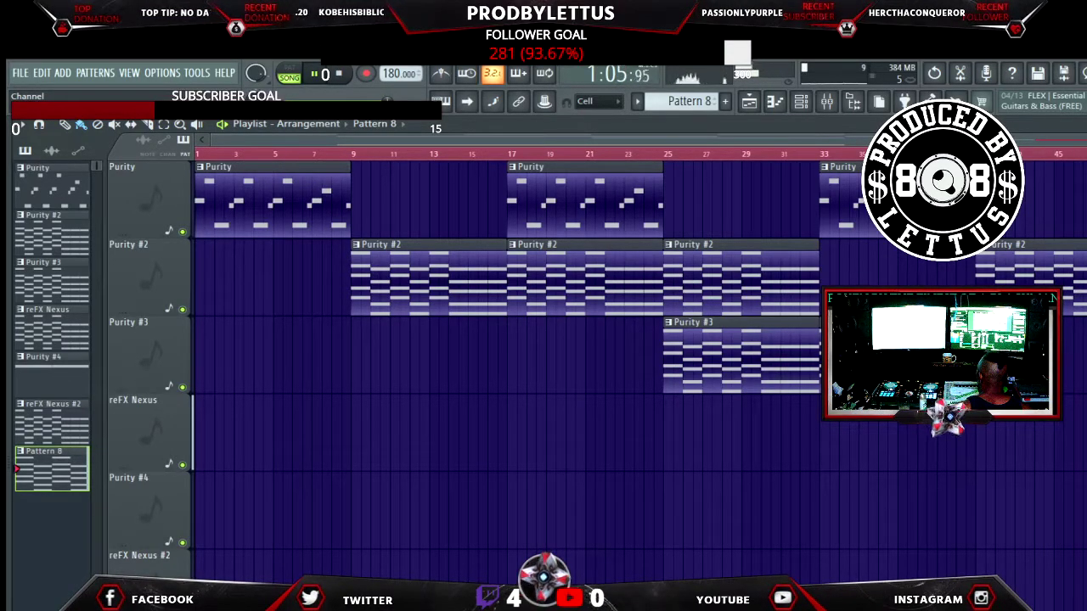
Choose the Purity #3 pattern, show the audio clips in the picker and play the song from the start
click(51, 280)
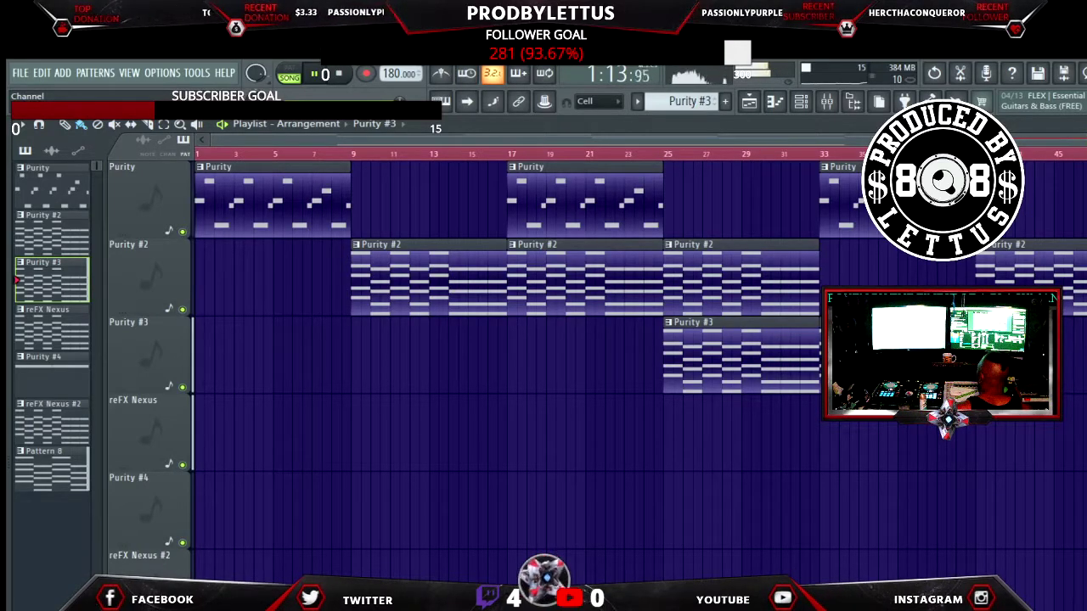
click(51, 150)
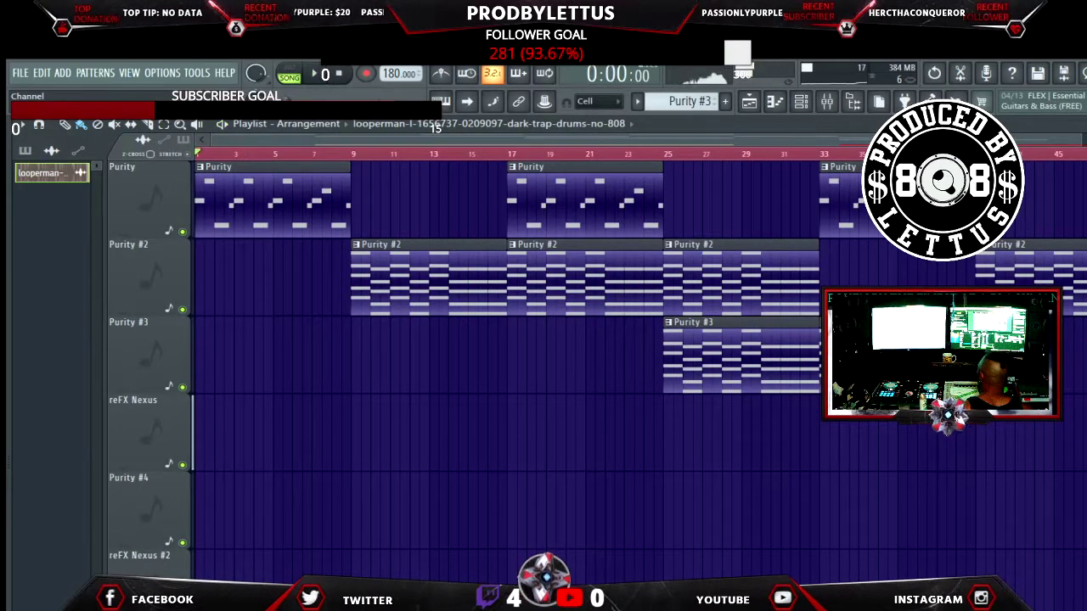
key(space)
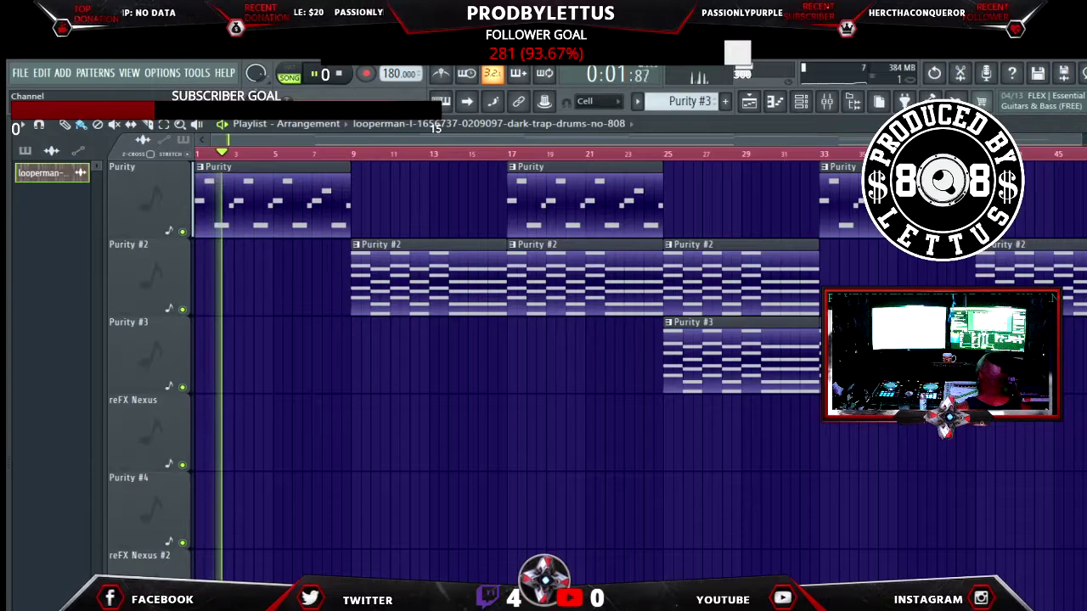
Clear the selection of all playlist clips and review the arrangement's section starting at bar 49 during playback
key(ctrl+a)
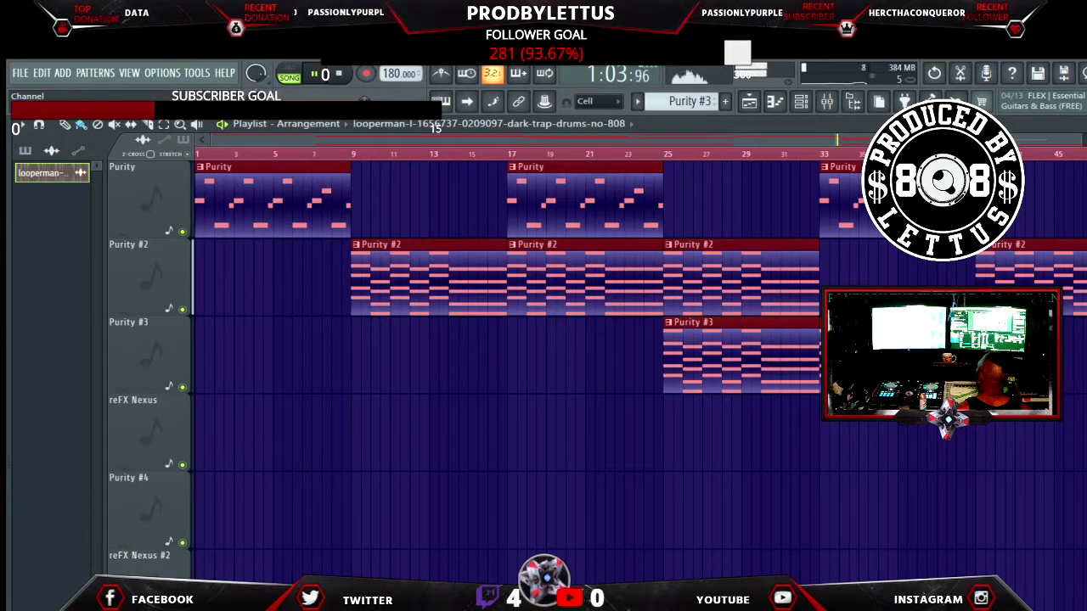
key(ctrl+d)
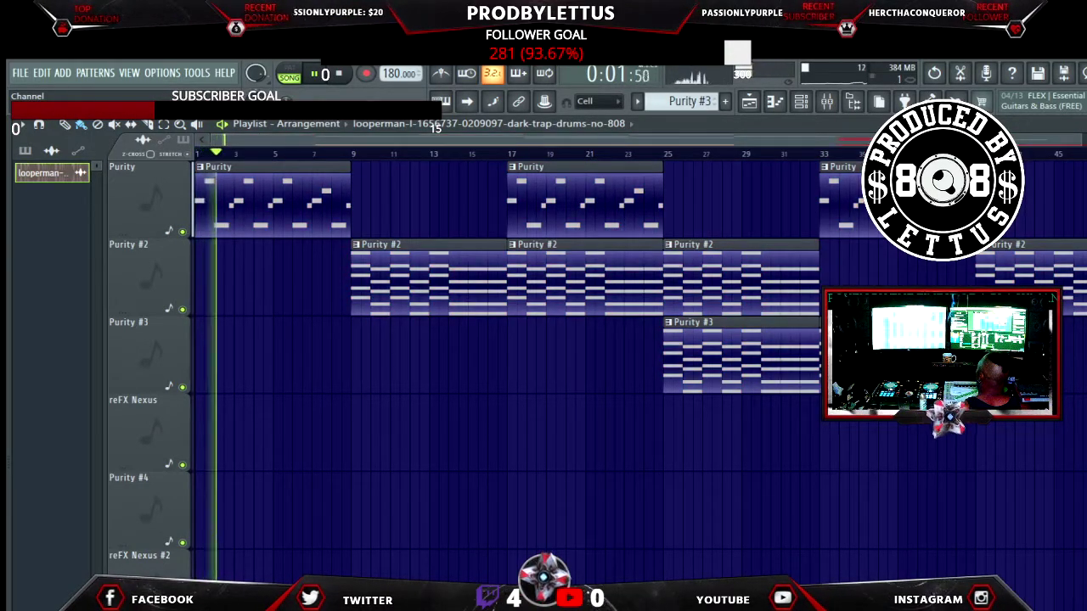
scroll(594, 356, right, 3)
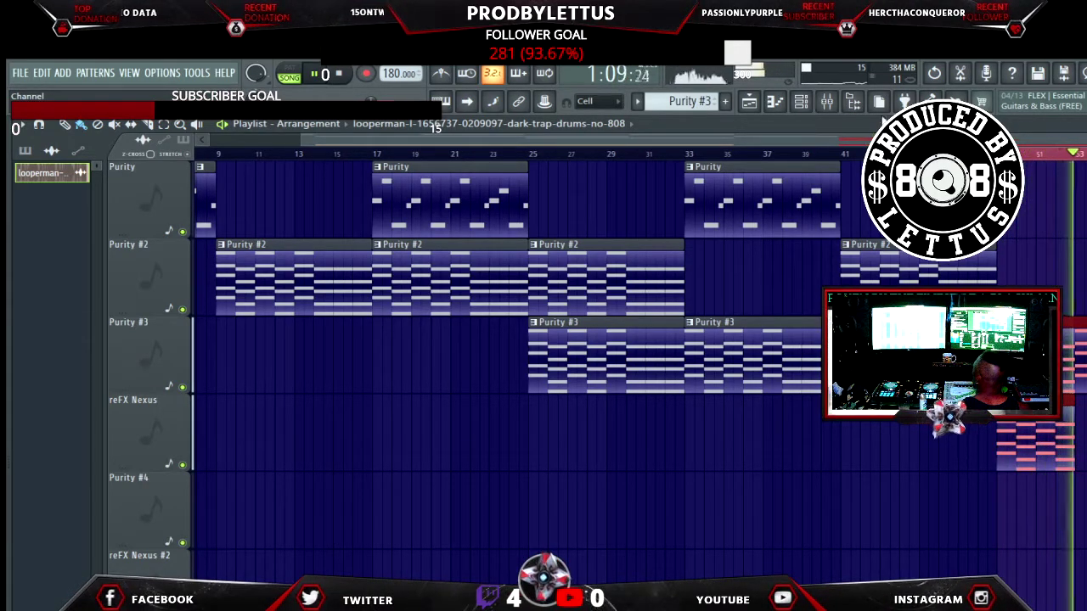
Show the channel rack, switch to Pattern 8 and open its TrackGod 2 chords in the piano roll
click(799, 103)
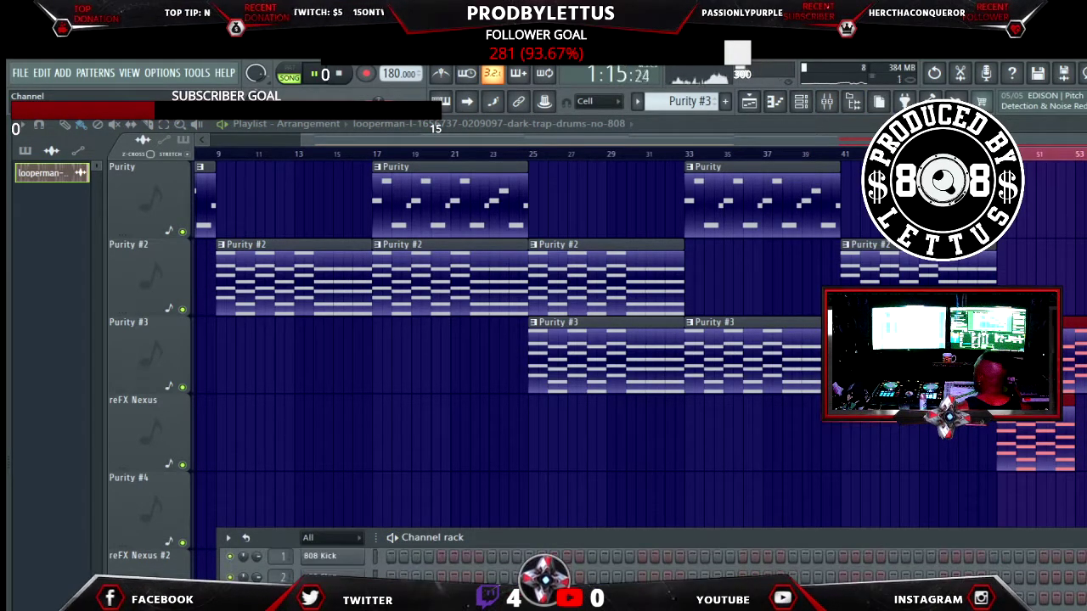
key(KP_Add)
key(KP_Add)
key(KP_Add)
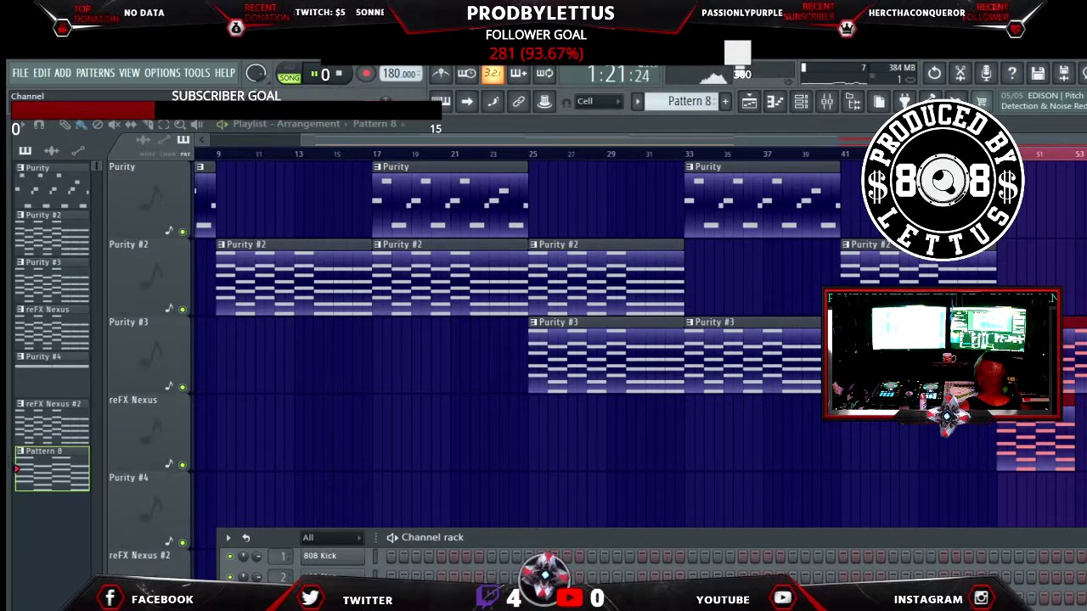
key(F7)
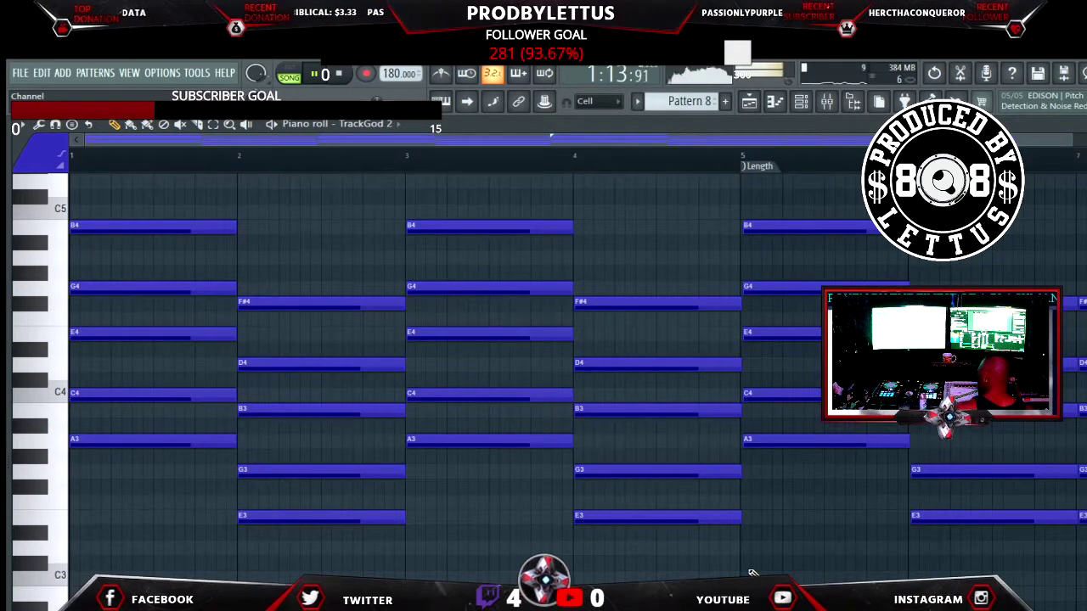
key(ctrl+a)
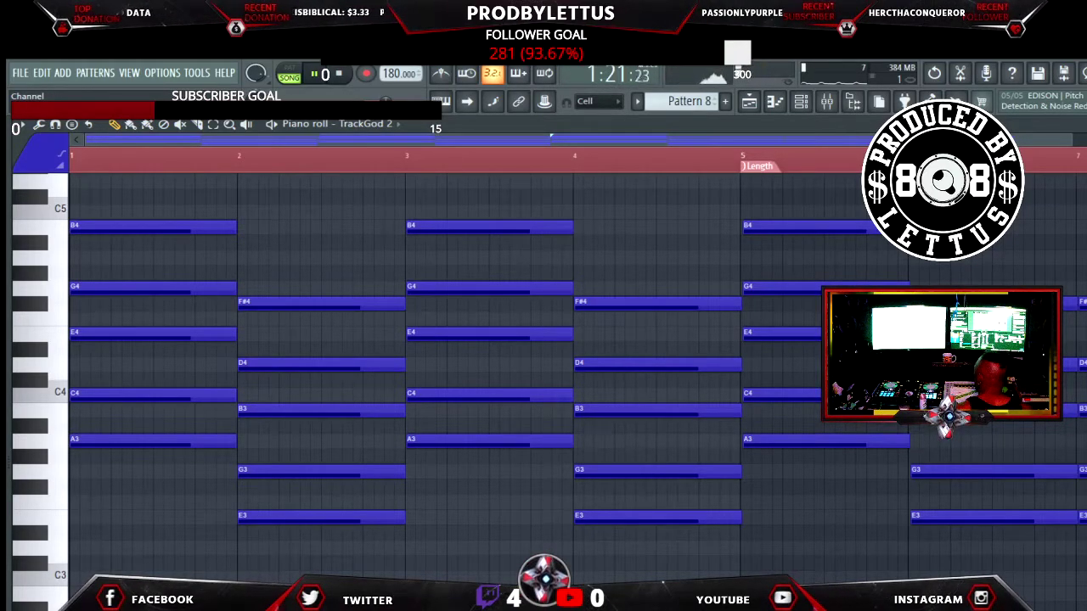
Compare Pattern 8's TrackGod 2 chords in the piano roll with the playlist section playing from bar 49
key(F5)
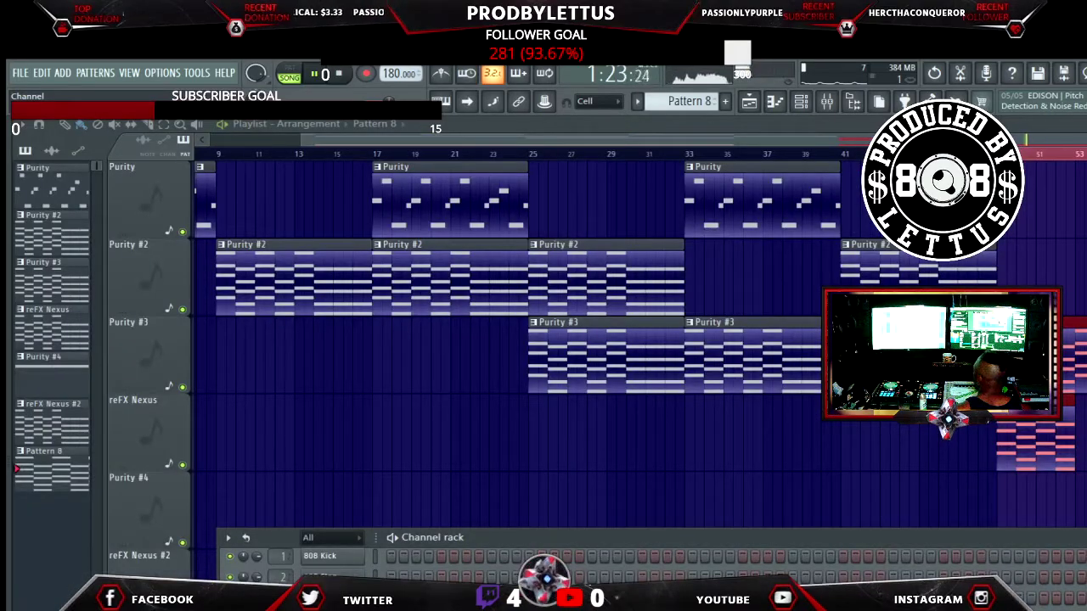
key(F6)
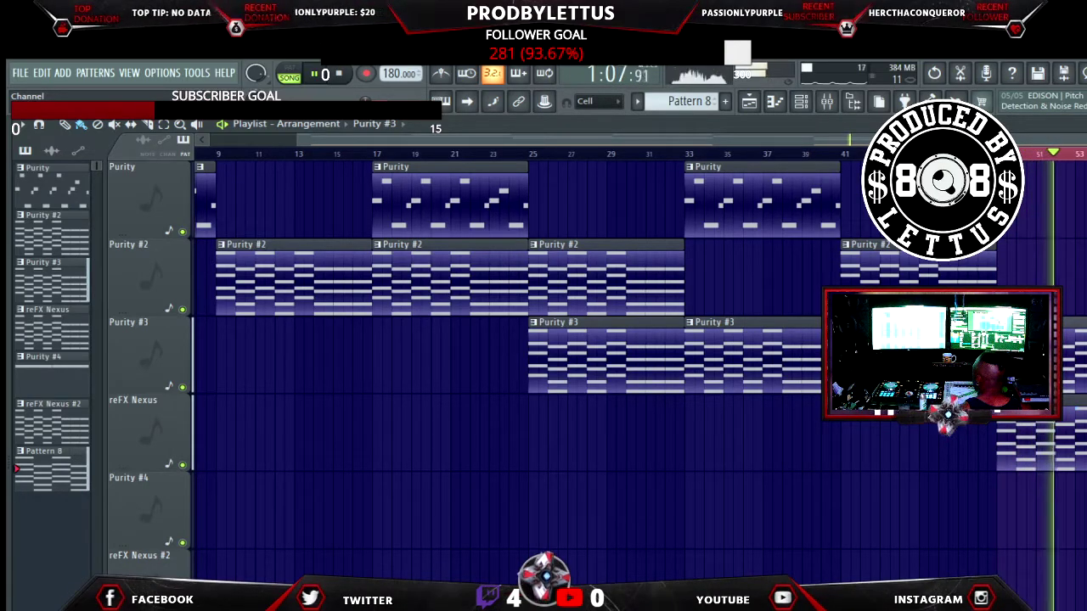
key(F7)
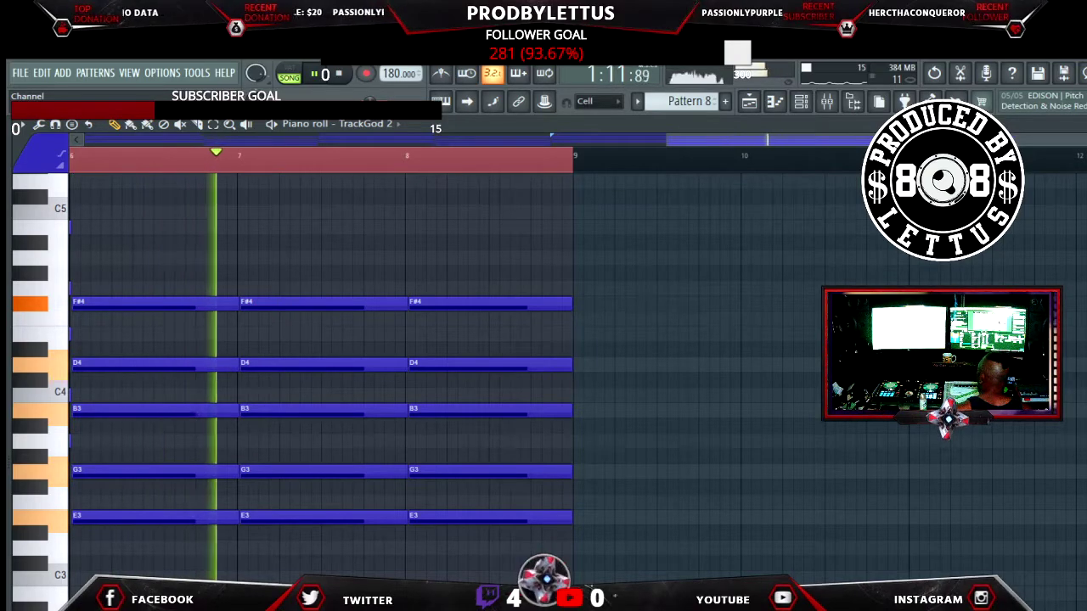
key(F5)
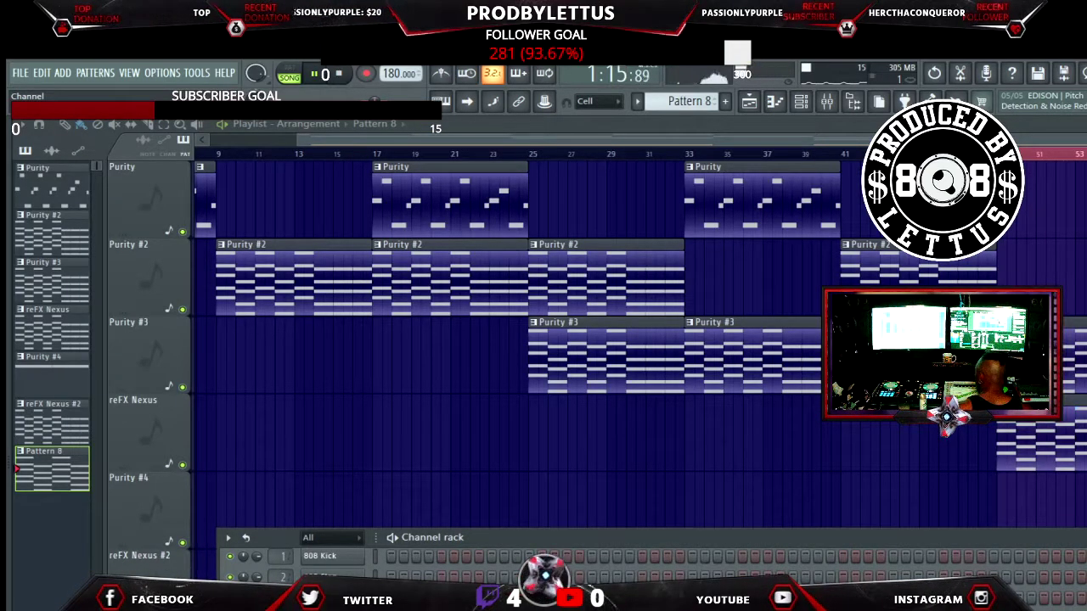
key(F7)
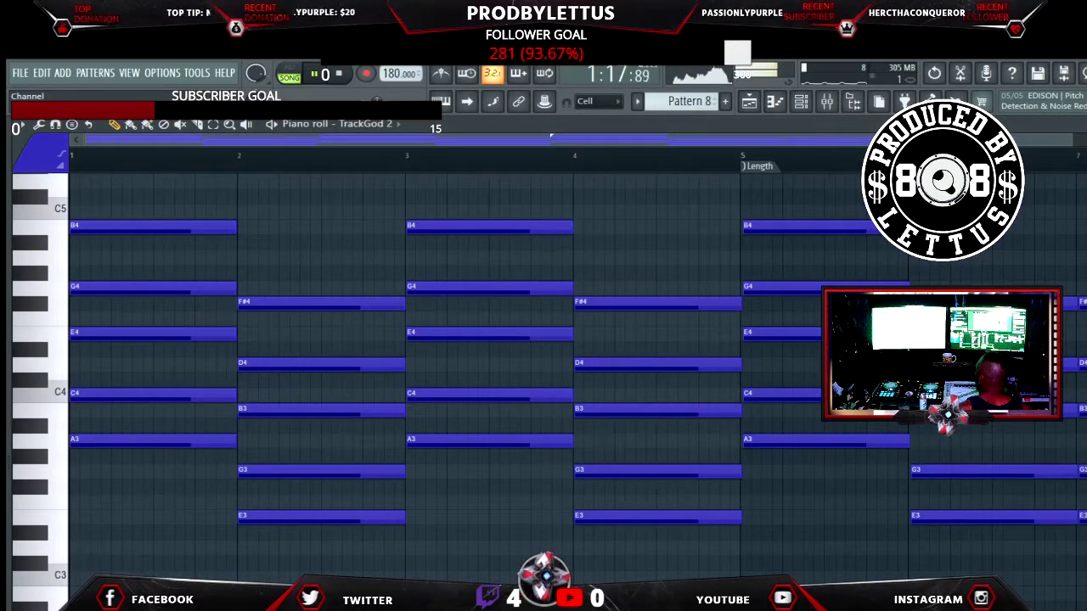
Step TrackGod 2 through the METRO THUGGIN sounds past BL - Cheap O Bell, and close the plugin and channel rack
key(F5)
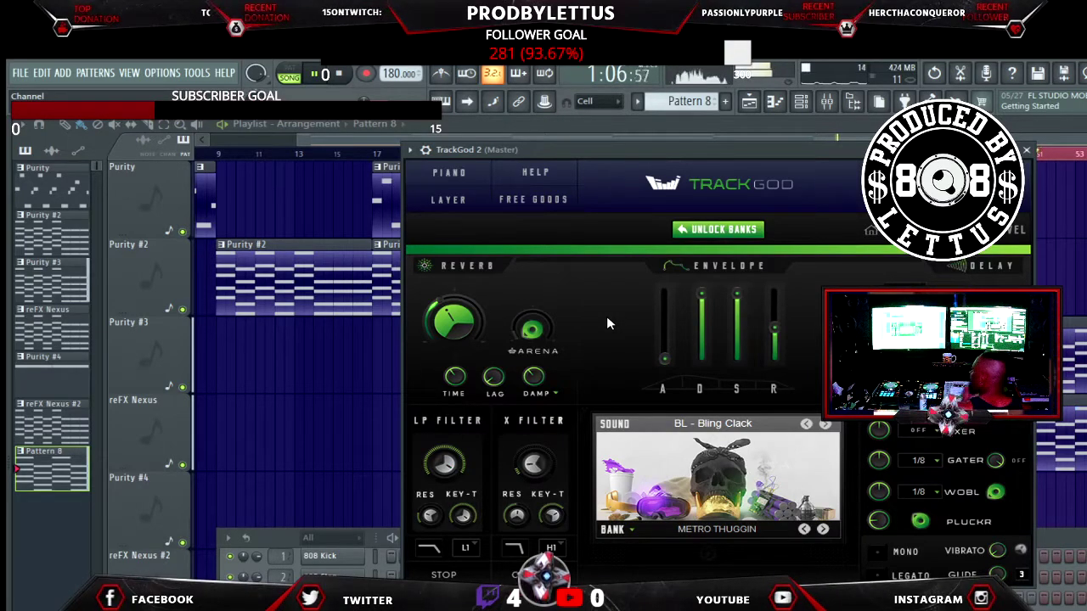
click(824, 424)
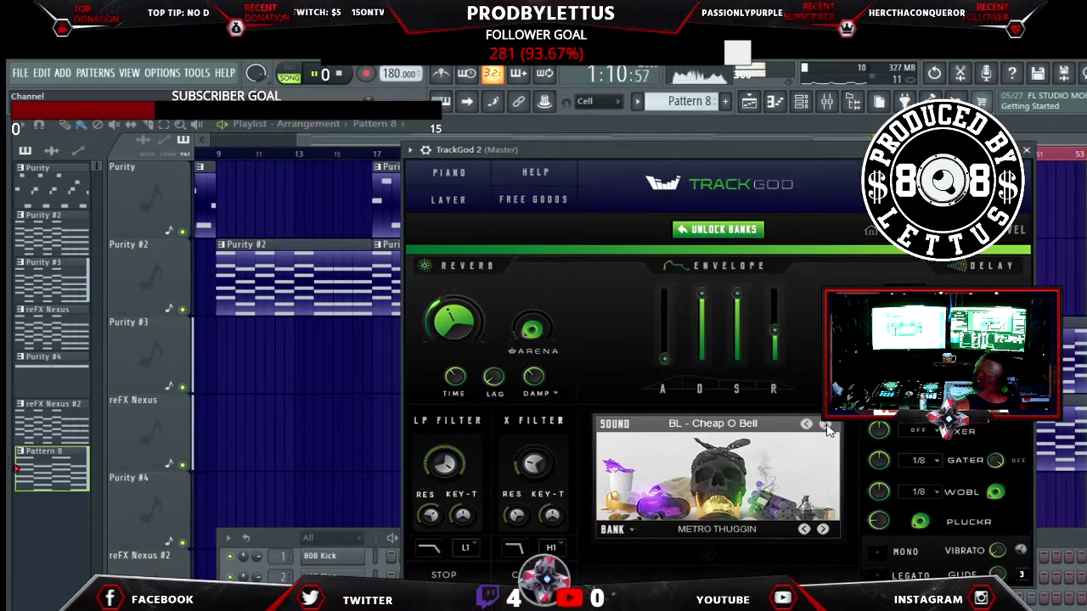
click(824, 424)
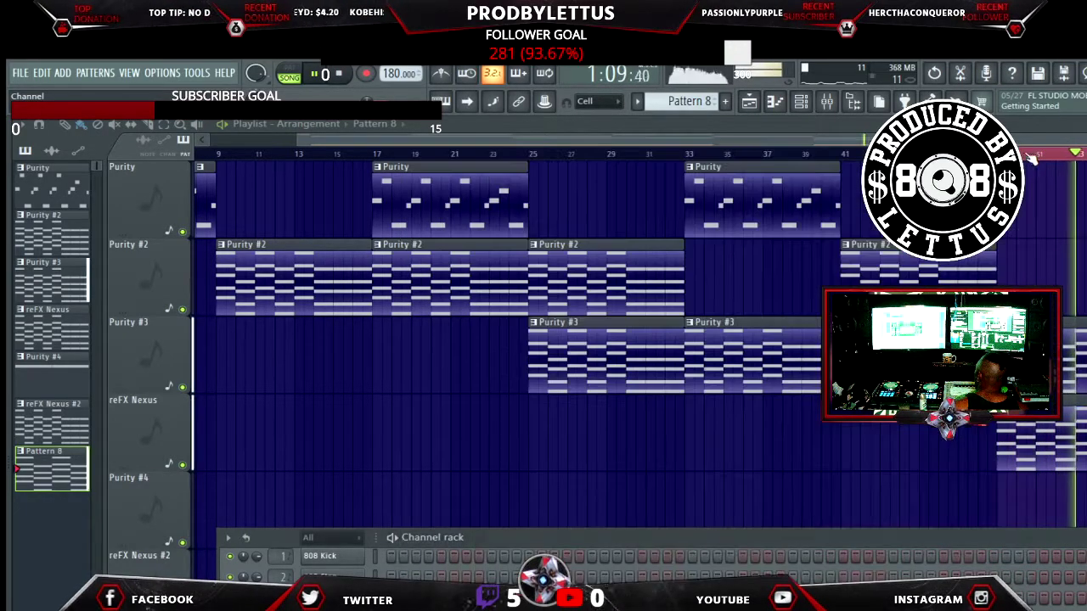
click(1026, 150)
key(F6)
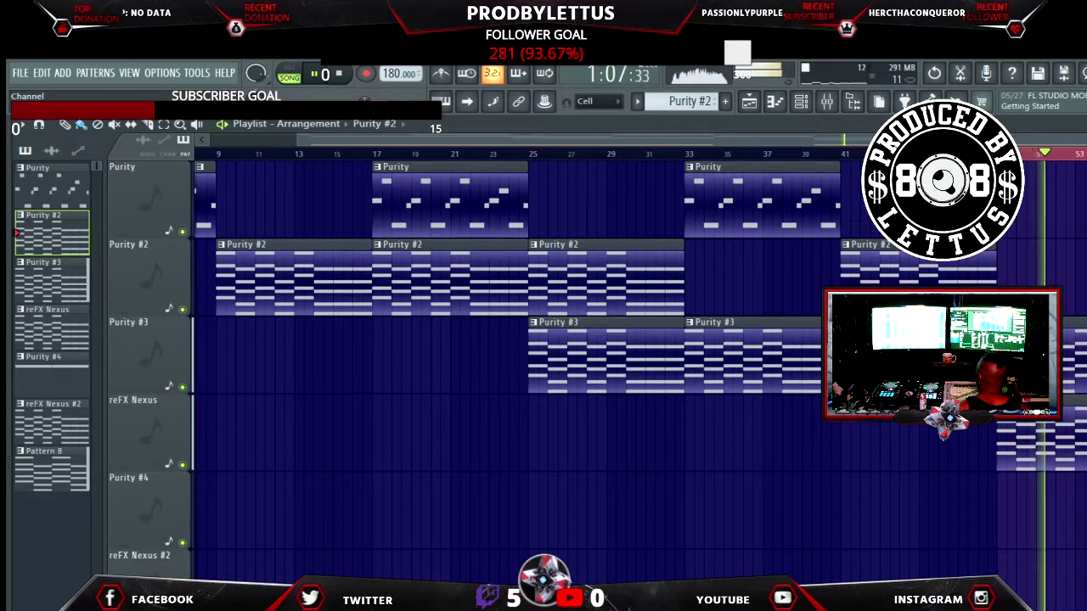
Play the arrangement and shorten the Purity and Purity #2 clips starting at bar 17 so both end at bar 24
drag(1069, 475, 190, 171)
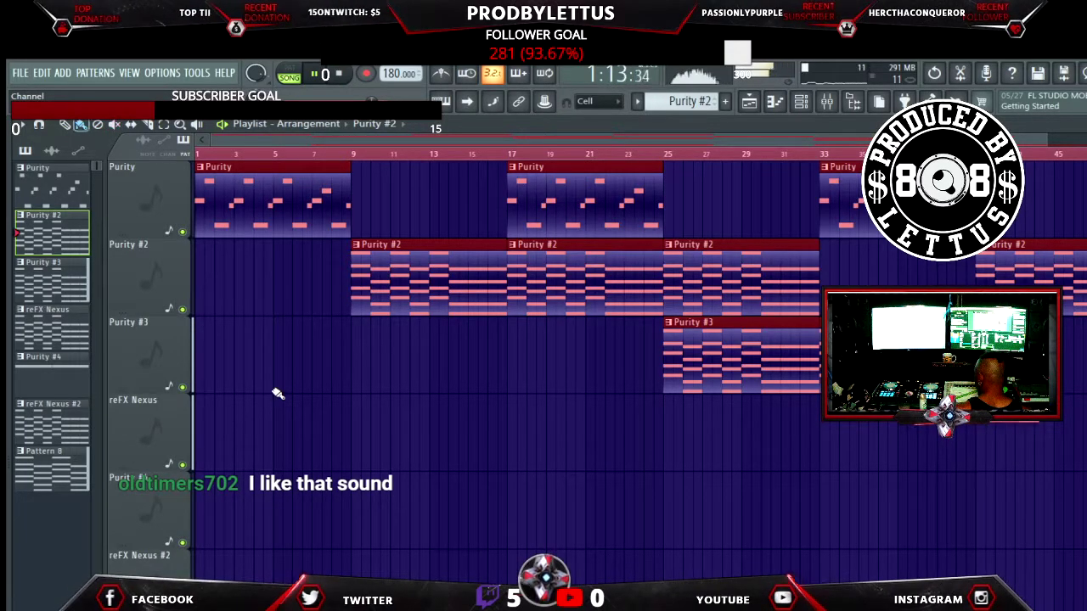
scroll(278, 393, down, 1)
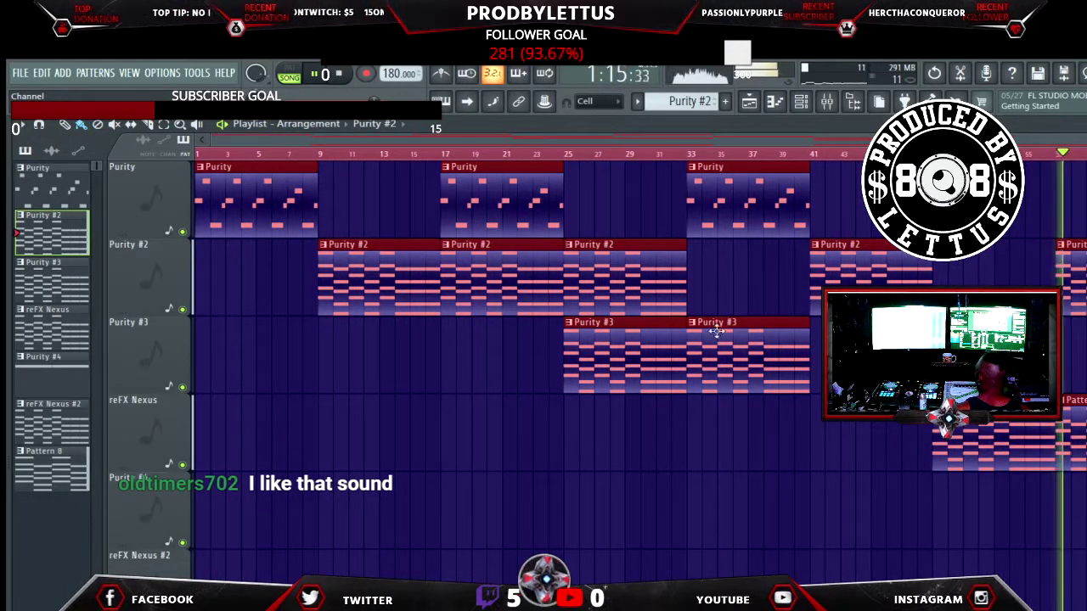
click(776, 506)
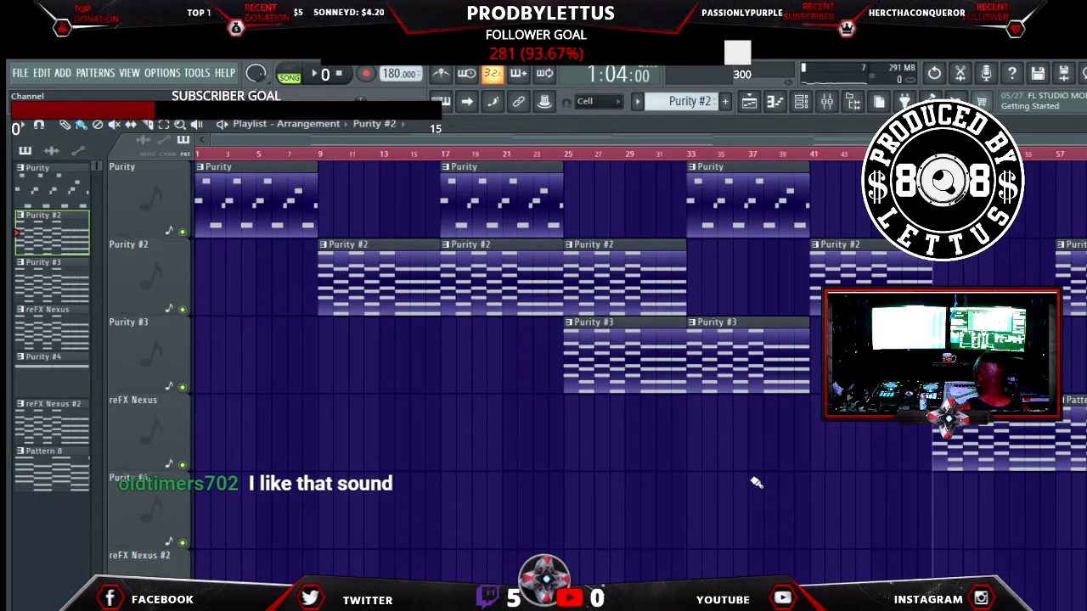
key(space)
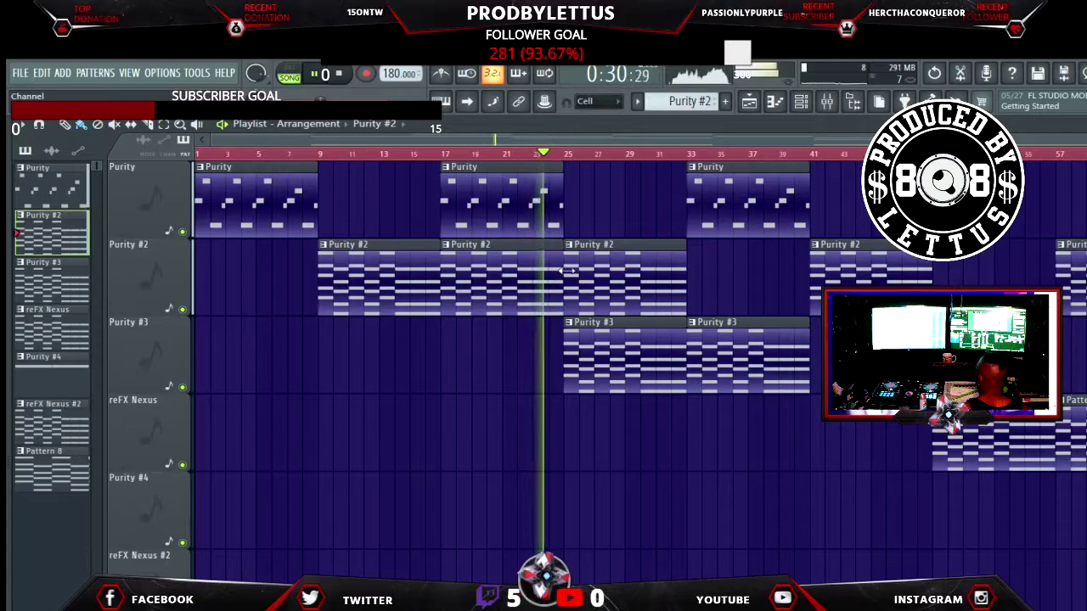
mouse_move(562, 270)
mouse_down()
mouse_move(531, 261)
mouse_move(549, 263)
mouse_up()
drag(563, 210, 550, 212)
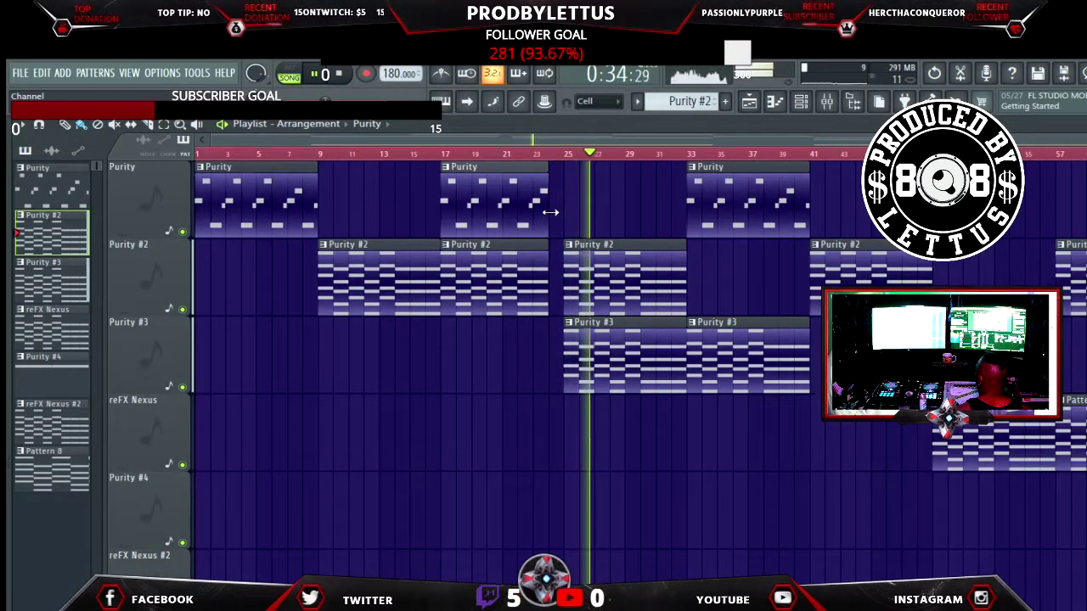
Play the song from bar 17 and select all clips in the playlist
key(space)
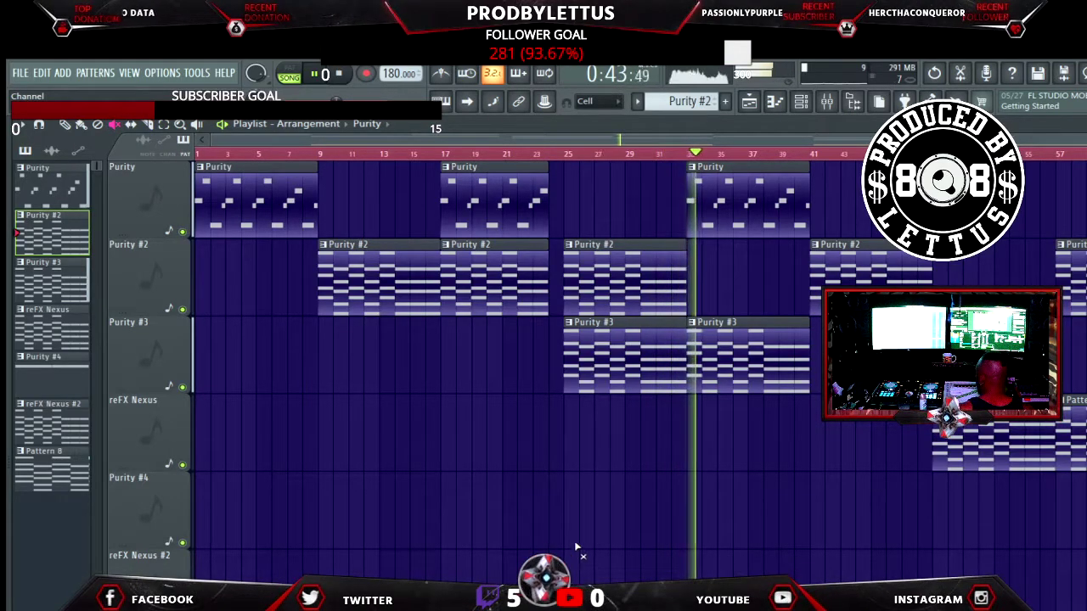
click(437, 154)
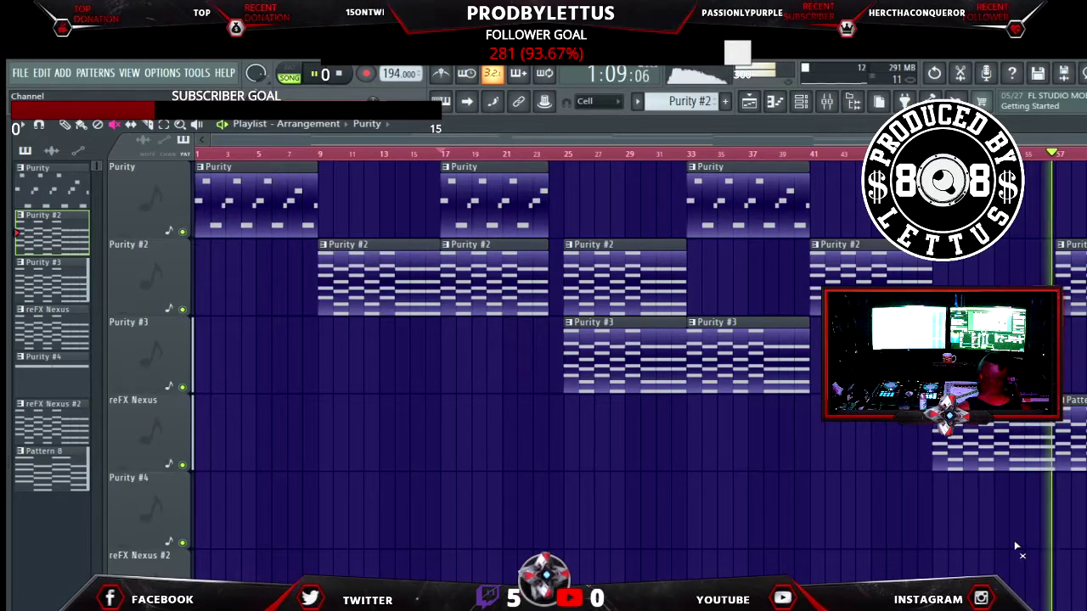
key(ctrl+a)
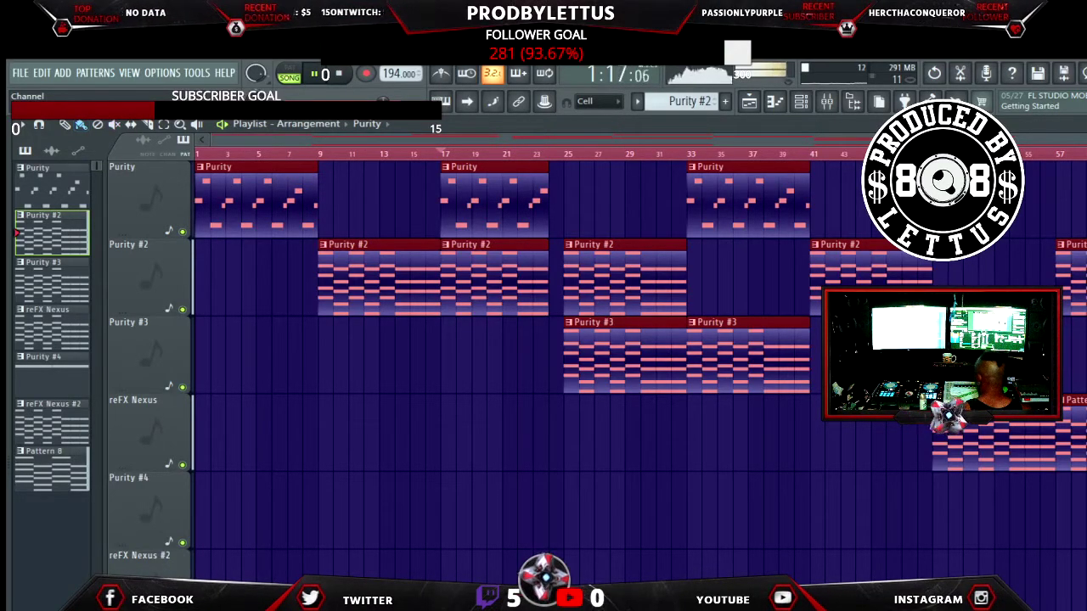
key(ctrl+d)
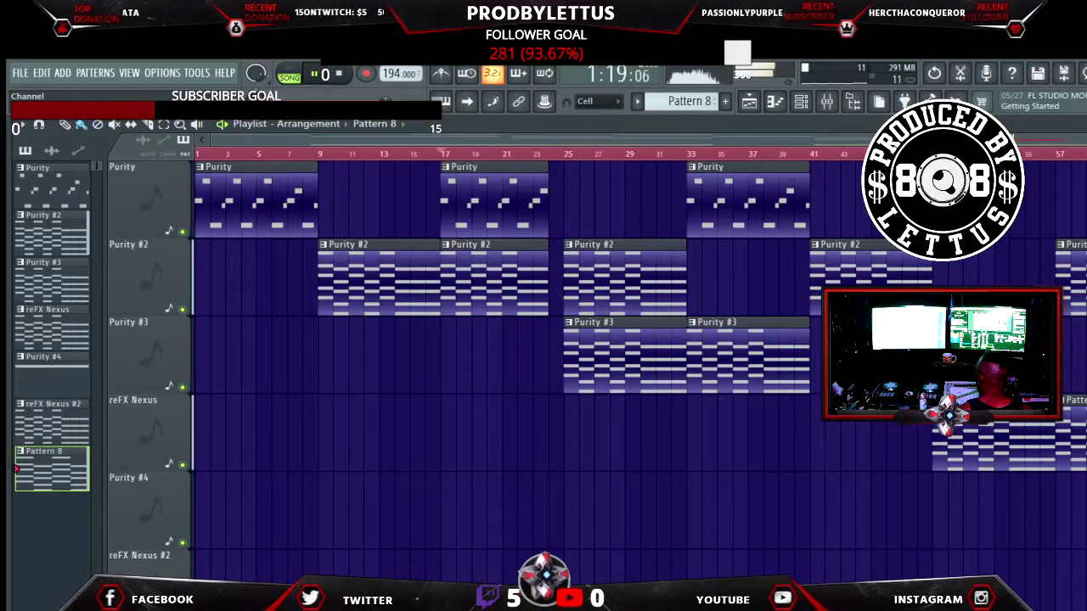
key(ctrl+a)
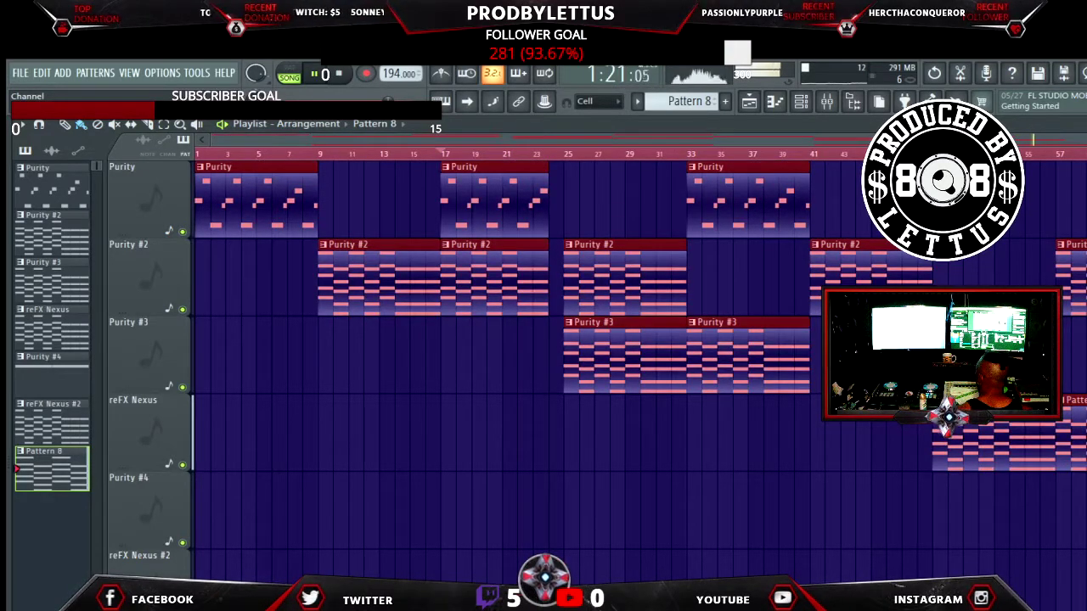
Clear the clip selection, replay the arrangement from the start and list the project's audio clips in the picker
key(ctrl+d)
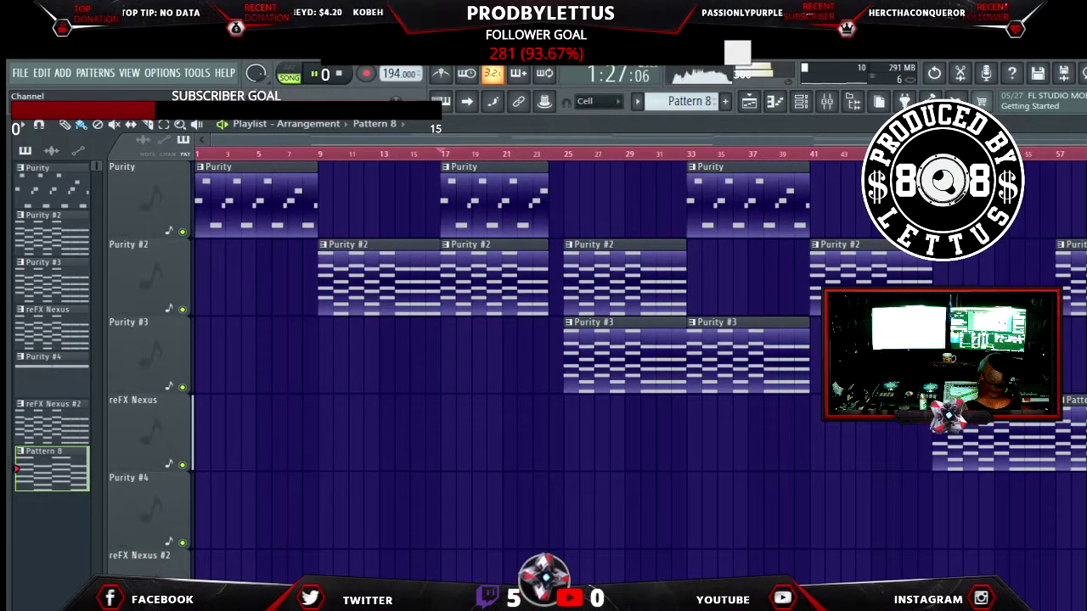
key(ctrl+a)
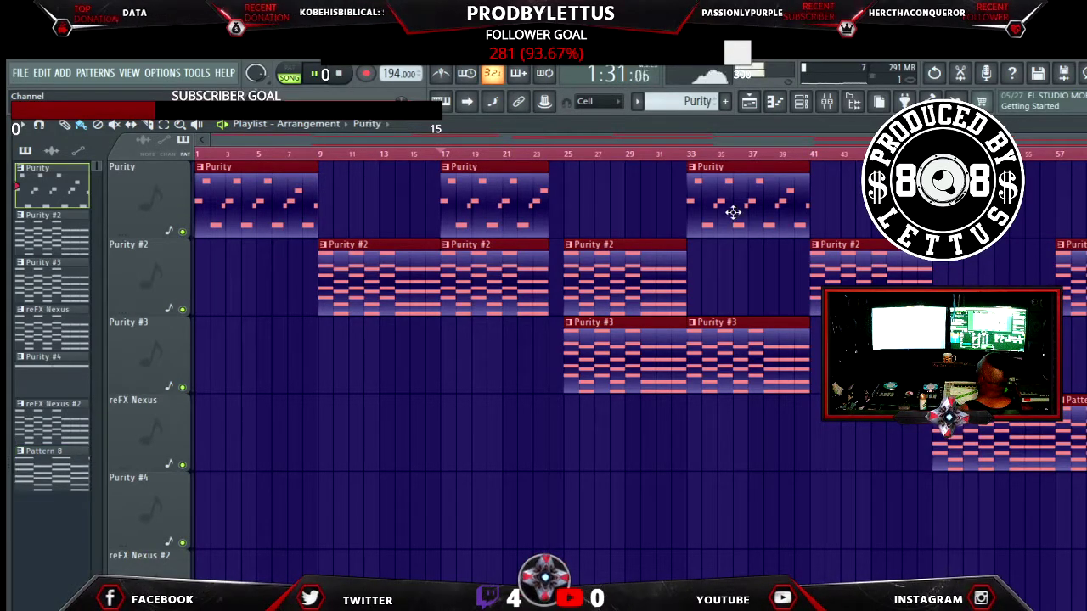
key(ctrl+d)
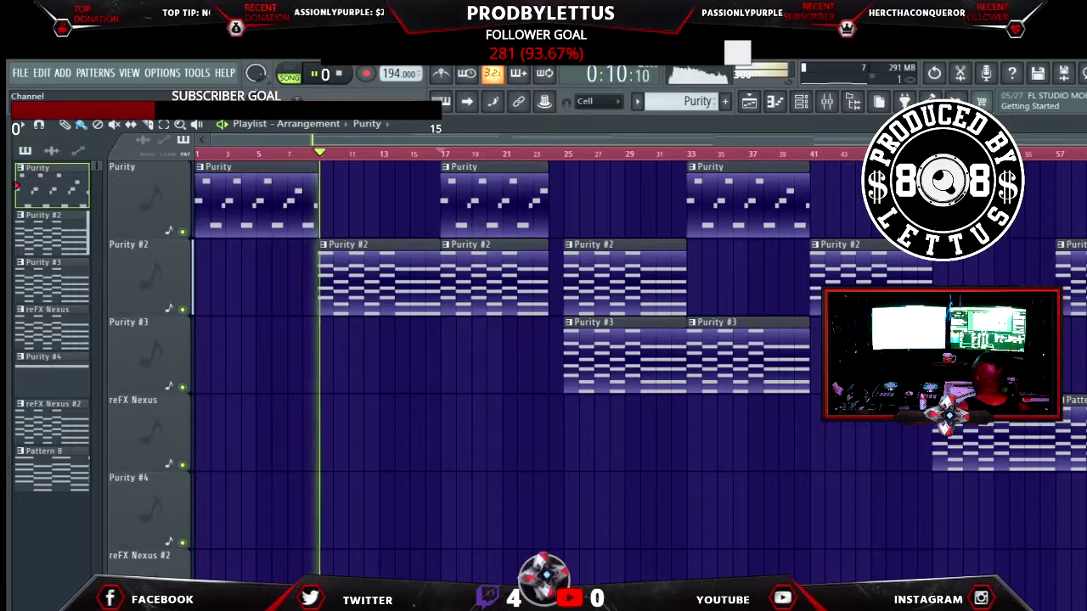
scroll(543, 365, up, 2)
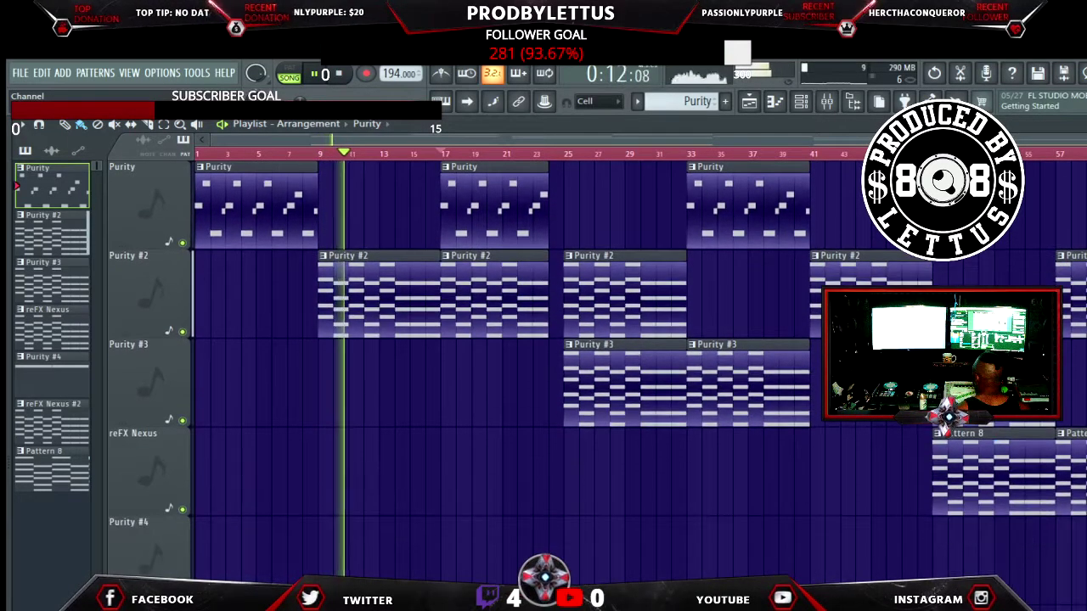
scroll(543, 365, down, 2)
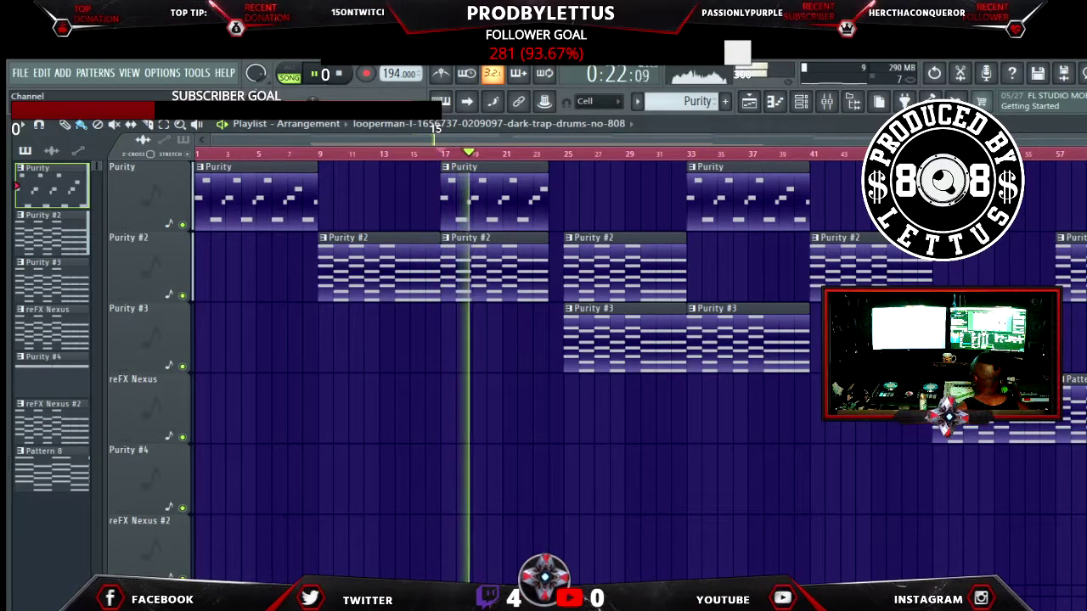
click(51, 150)
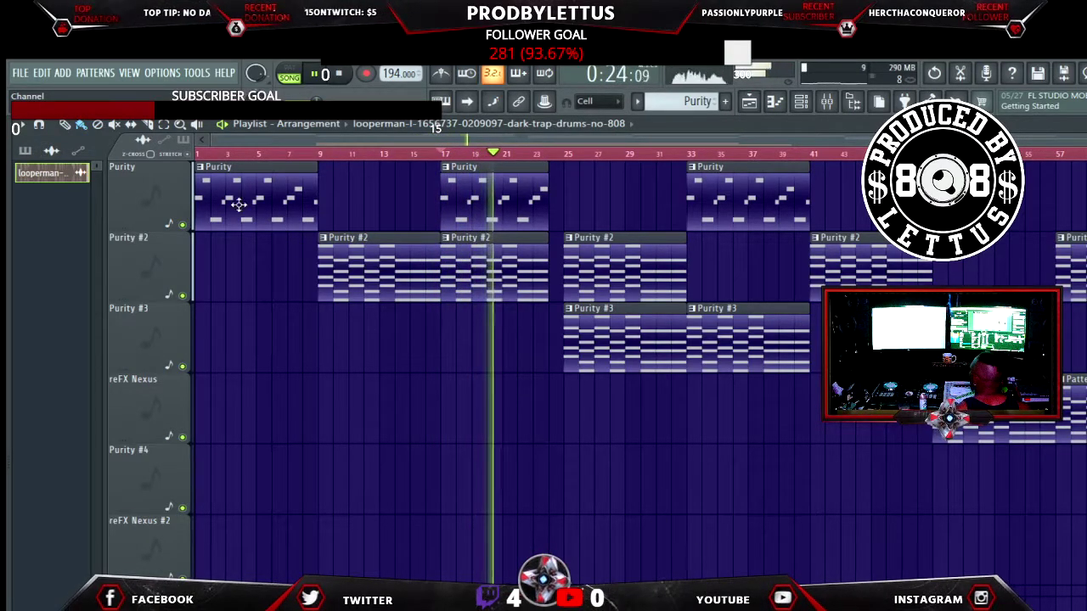
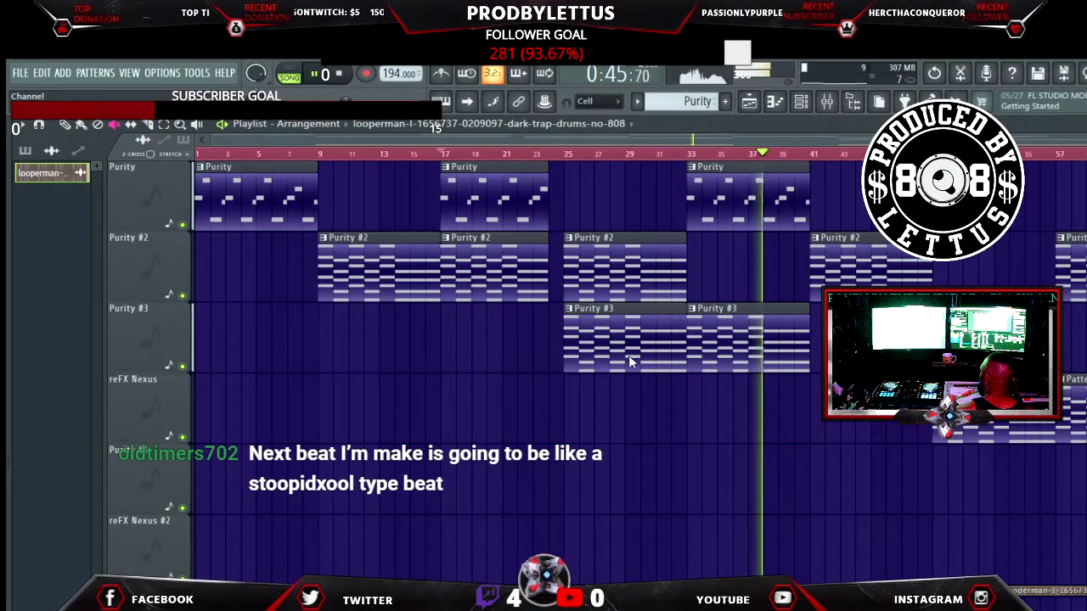
Switch to the Chef 139 project and solo the Title waves 139 track
key(alt+Tab)
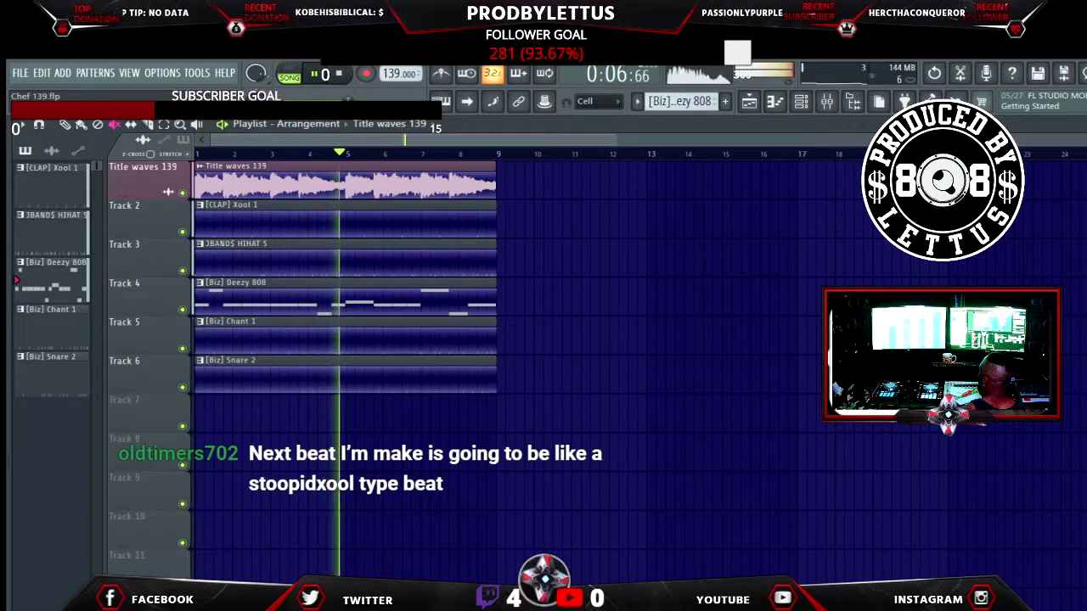
right_click(183, 193)
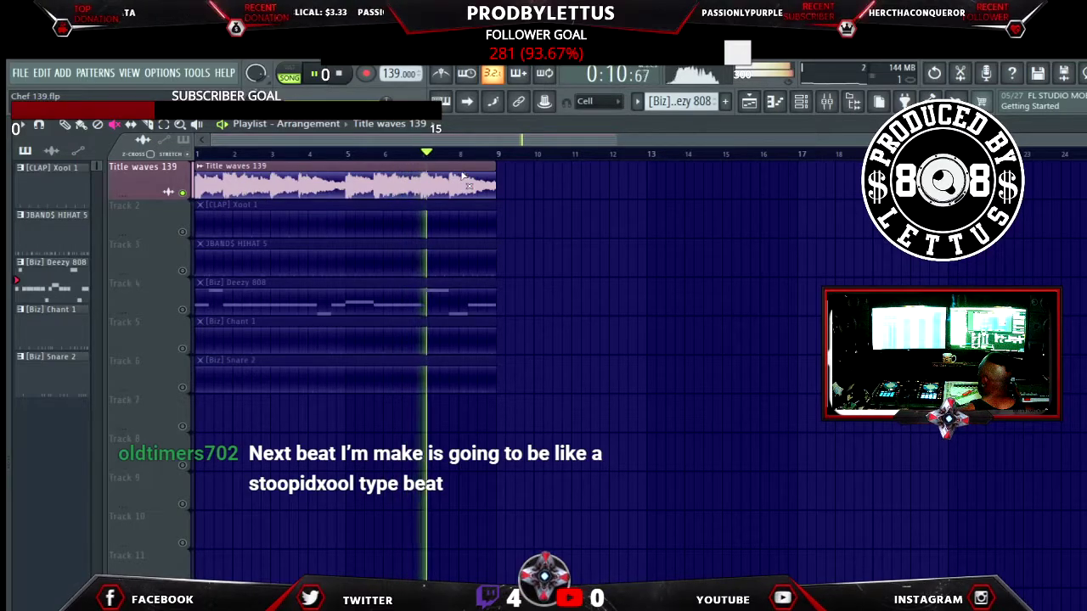
Check the mixer and the Title waves 139 sampler settings while replaying the soloed sample, and return to the playlist
click(826, 102)
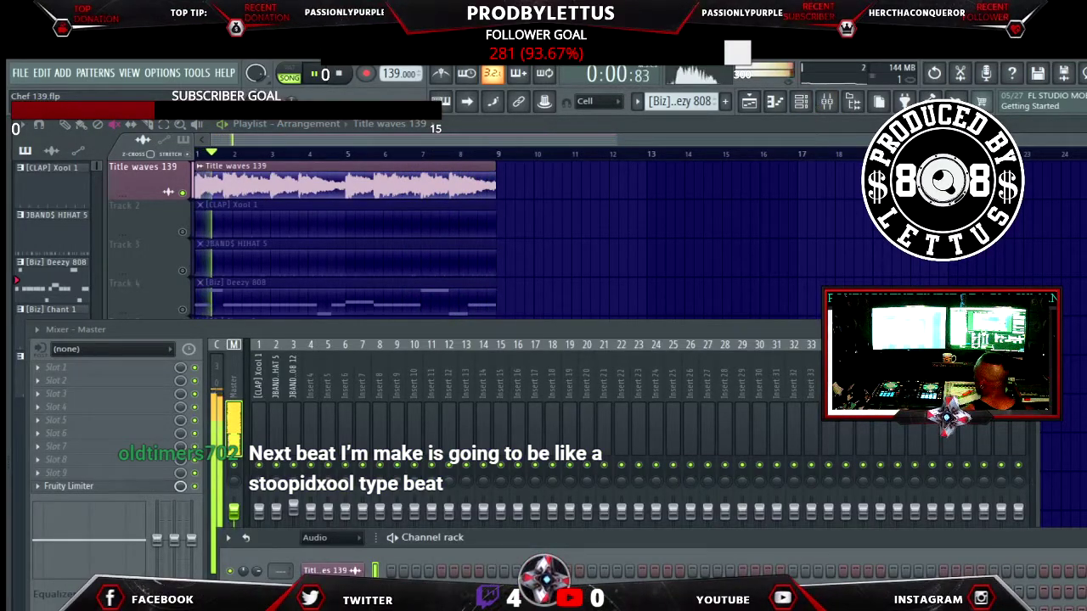
double_click(168, 192)
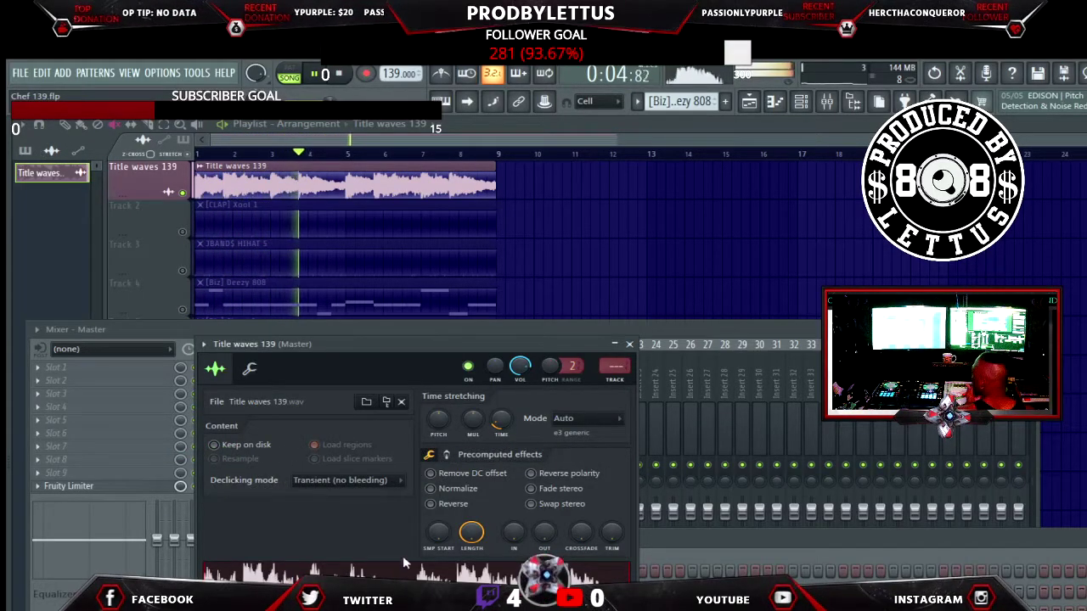
click(629, 344)
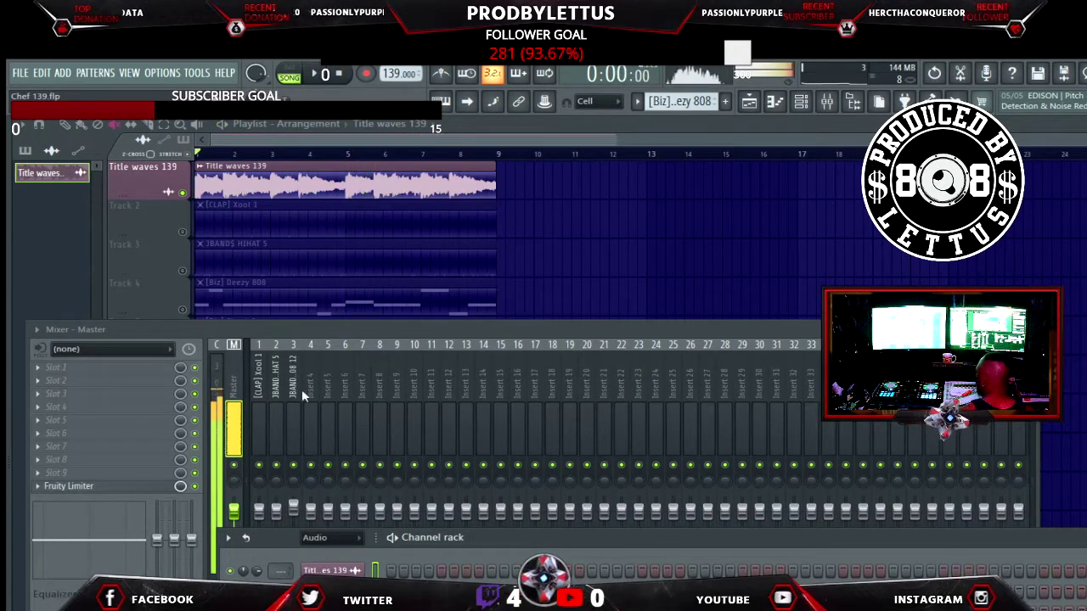
key(space)
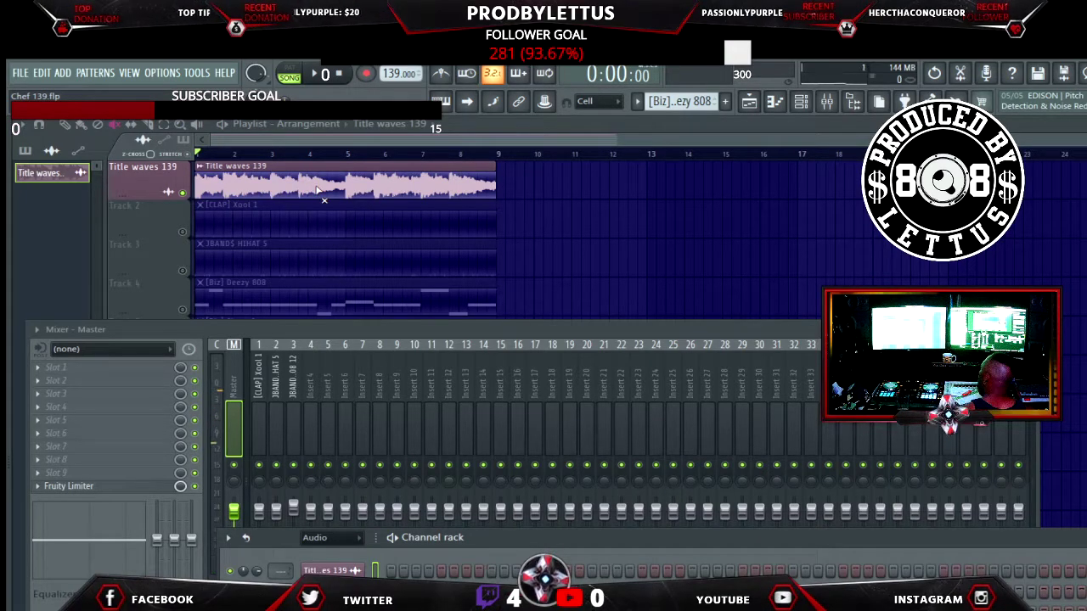
key(space)
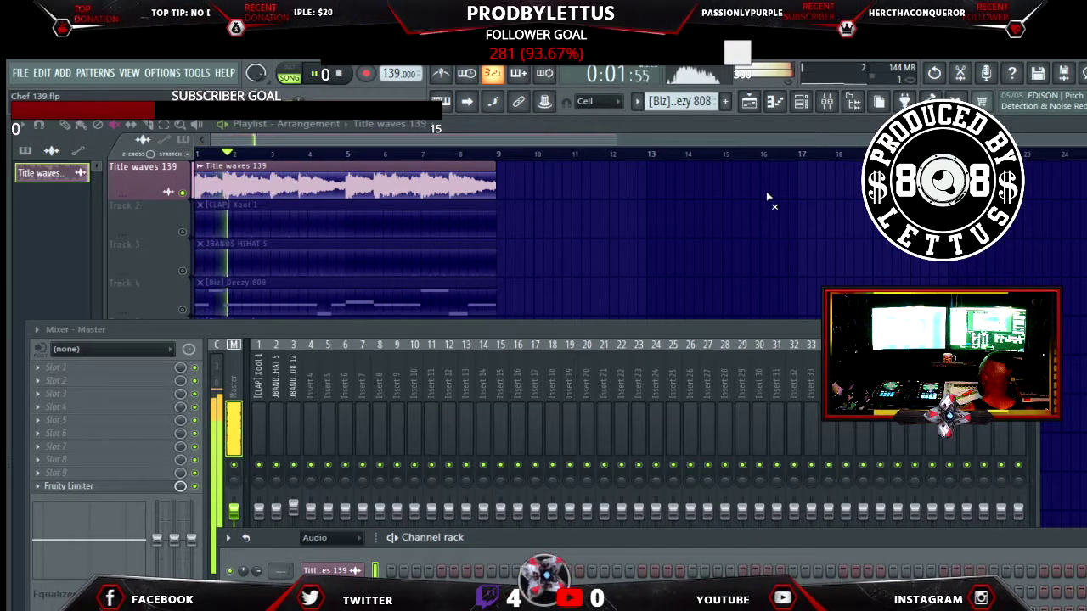
key(F9)
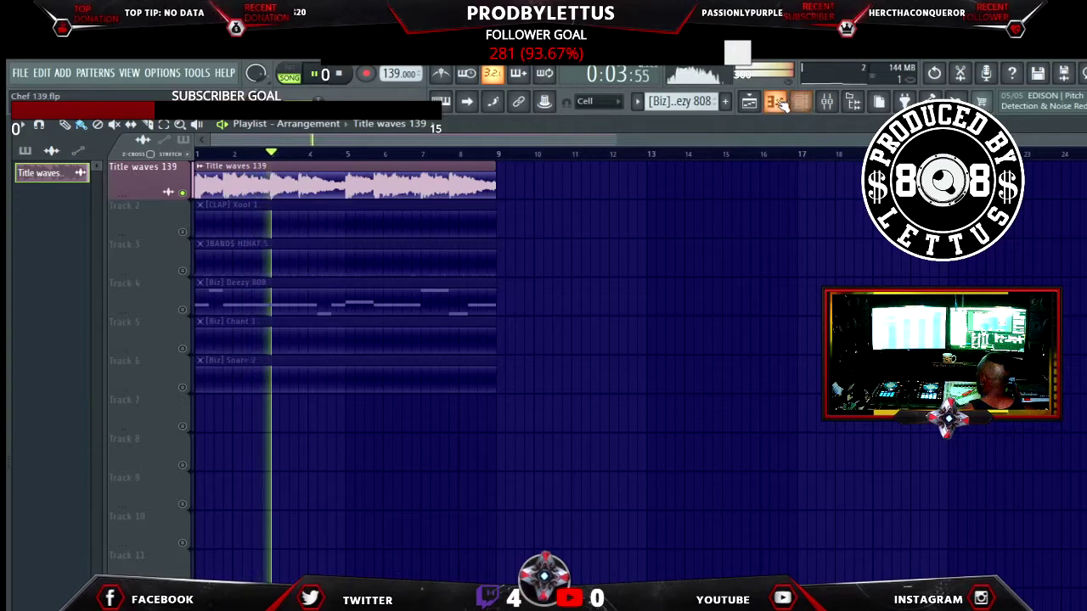
click(747, 102)
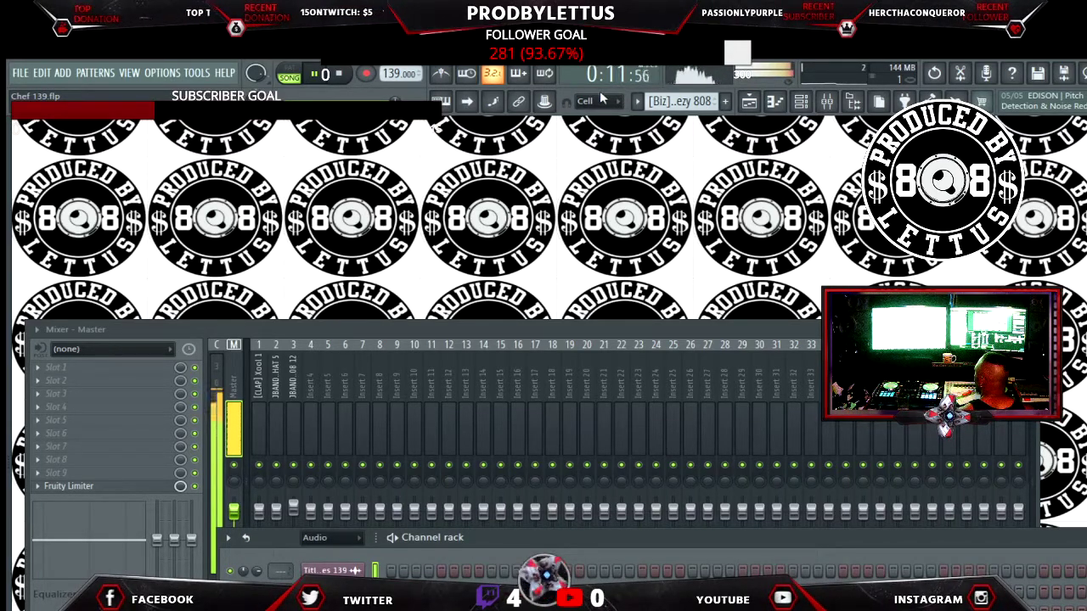
click(748, 102)
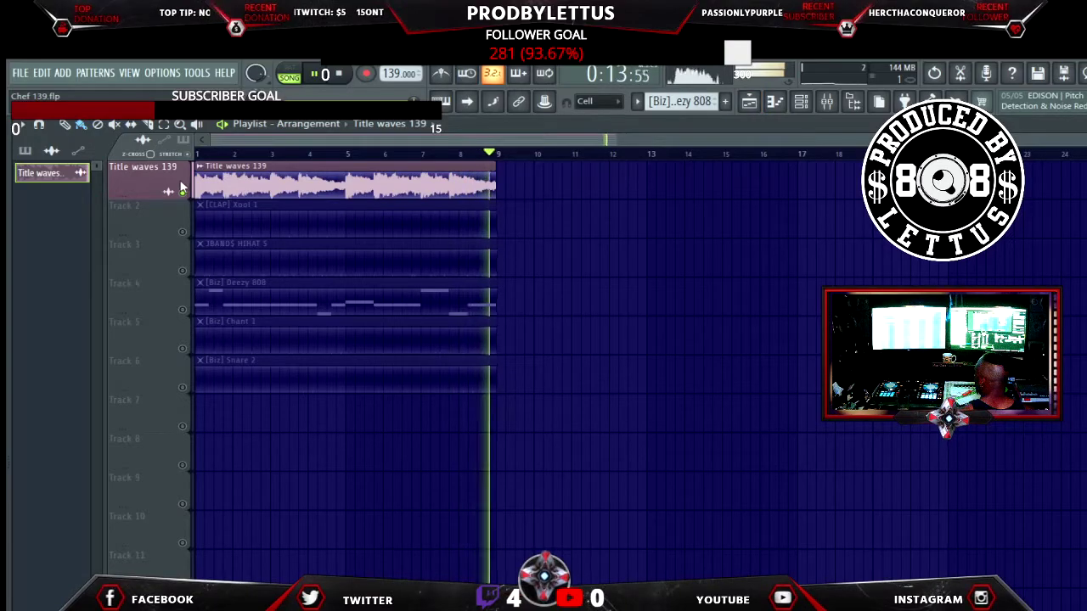
Recheck the Title waves 139 sampler settings and briefly audition Track 4's Deezy 808 together with the sample
click(55, 174)
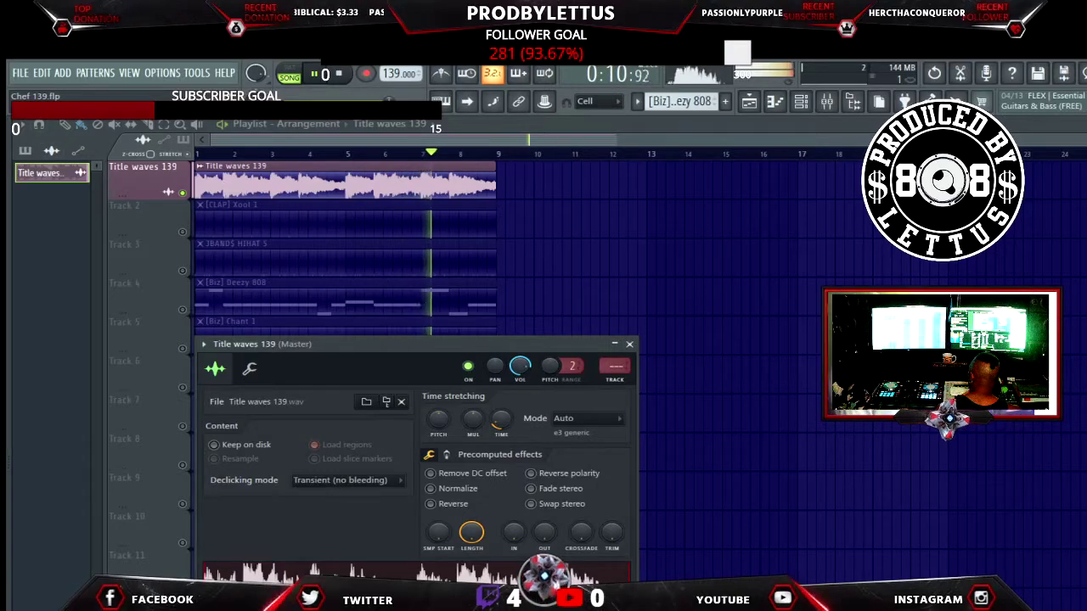
click(135, 315)
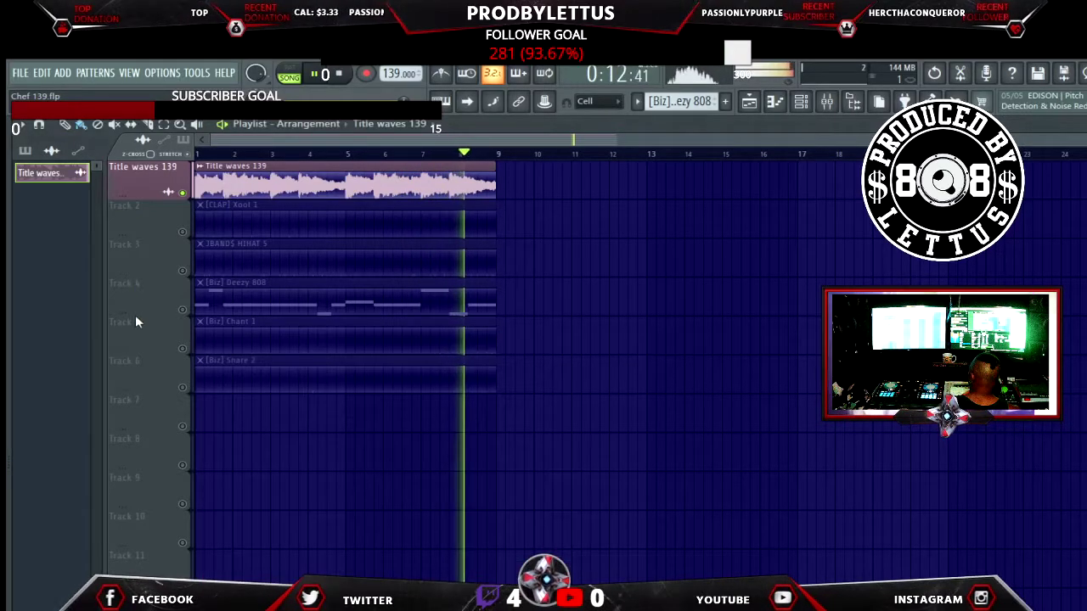
click(193, 311)
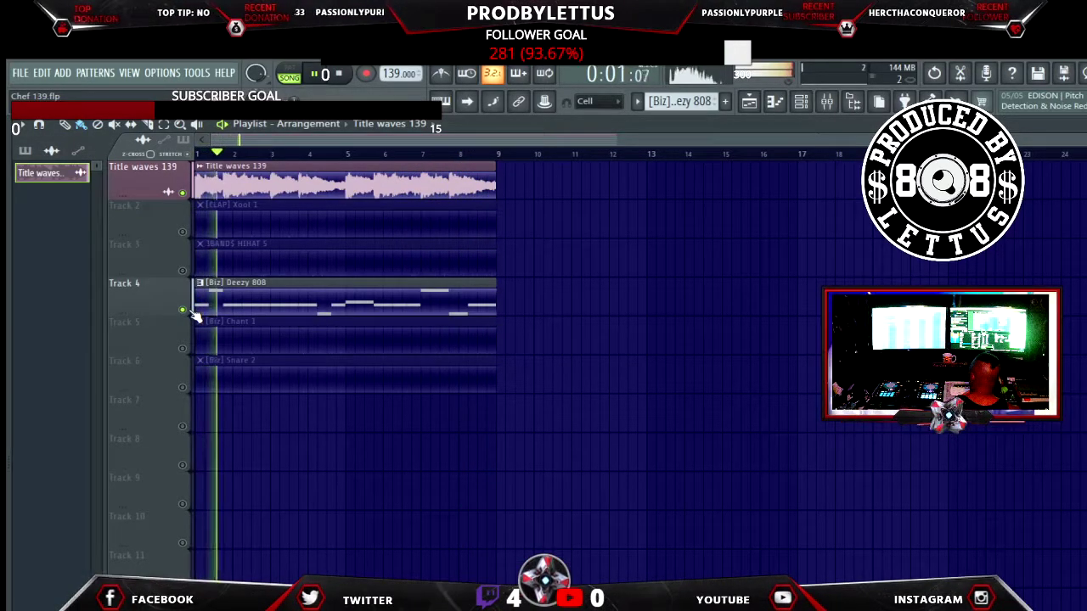
click(193, 310)
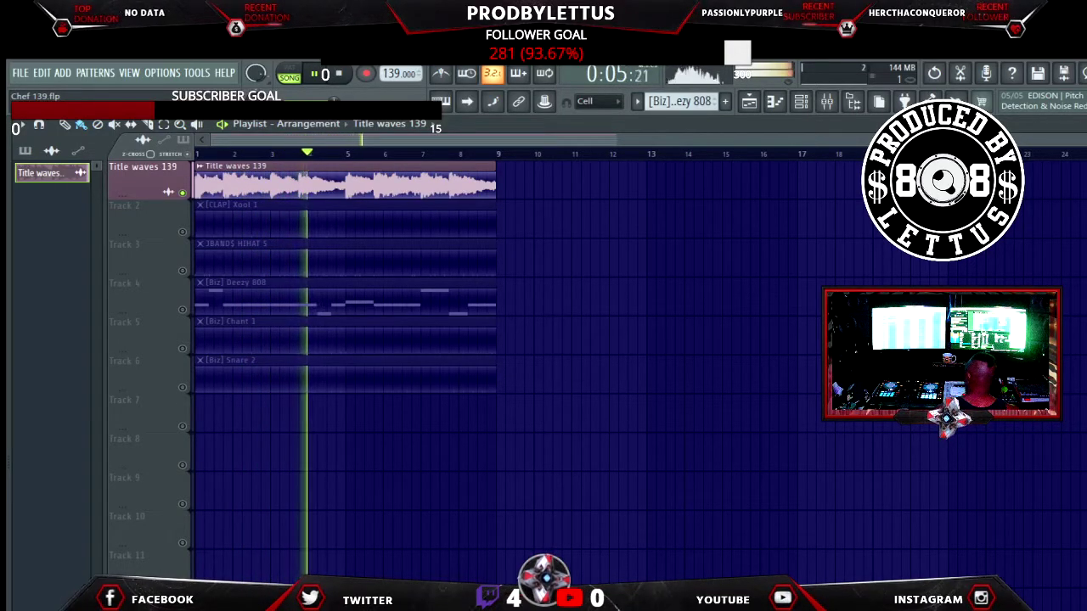
Unmute Tracks 6, 5, 4, 3 and 2 one at a time so the drums layer onto the Title waves 139 sample
click(182, 387)
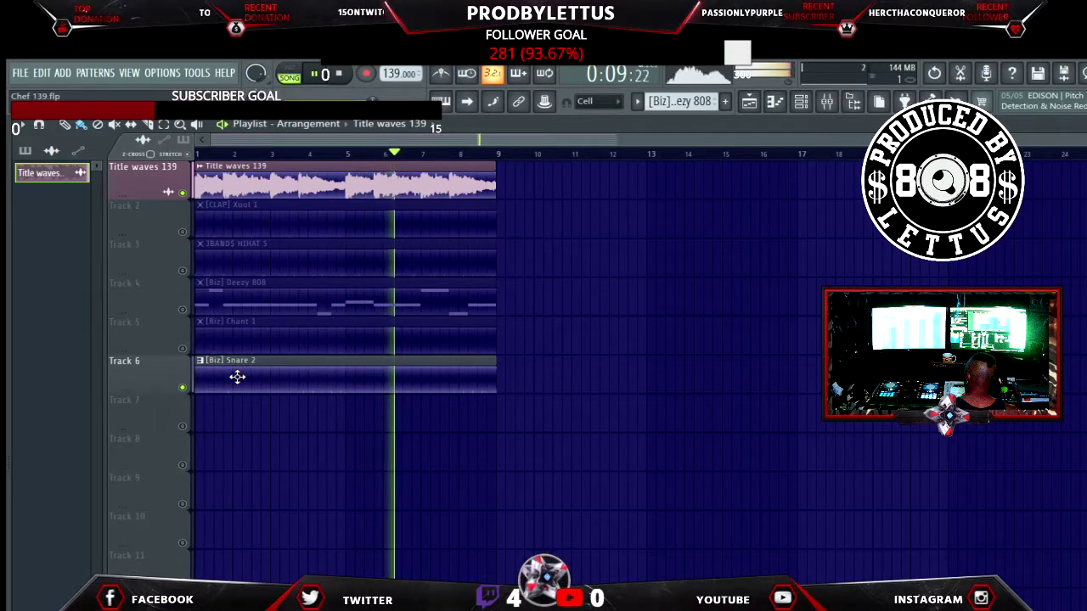
click(182, 348)
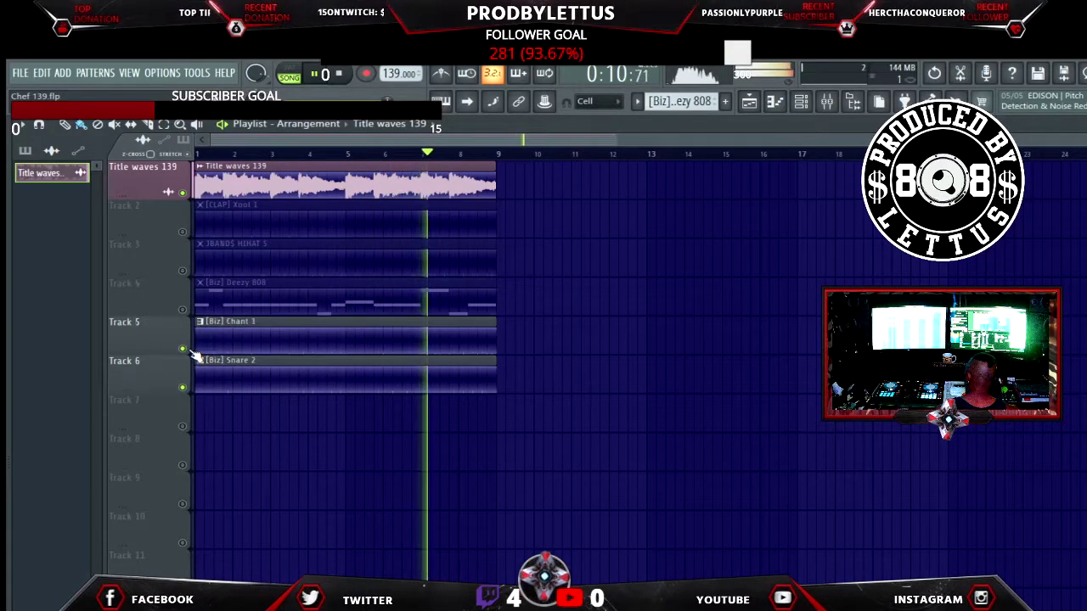
click(183, 309)
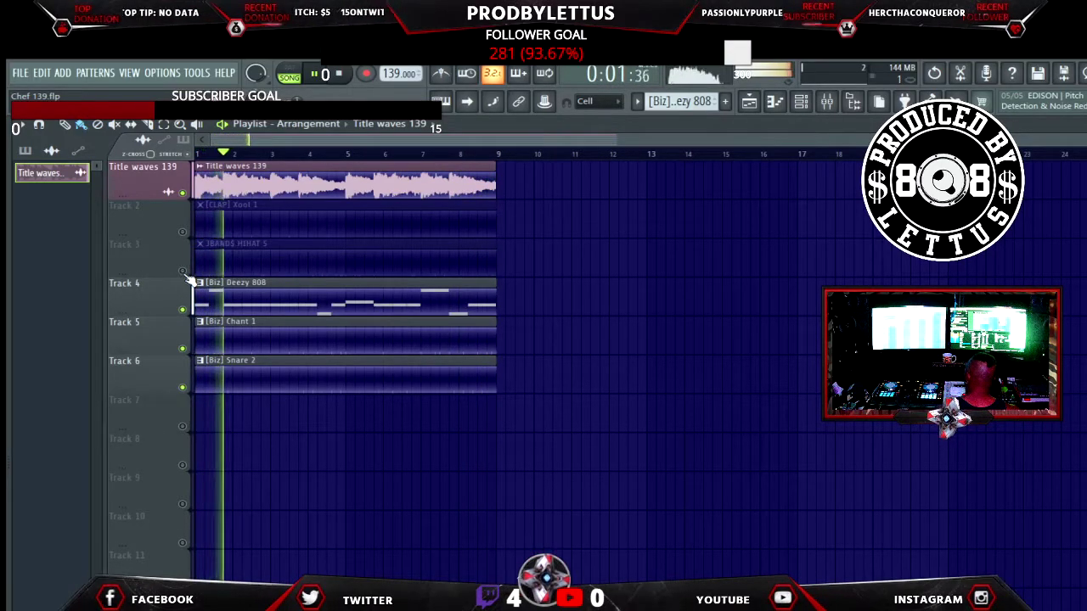
click(183, 270)
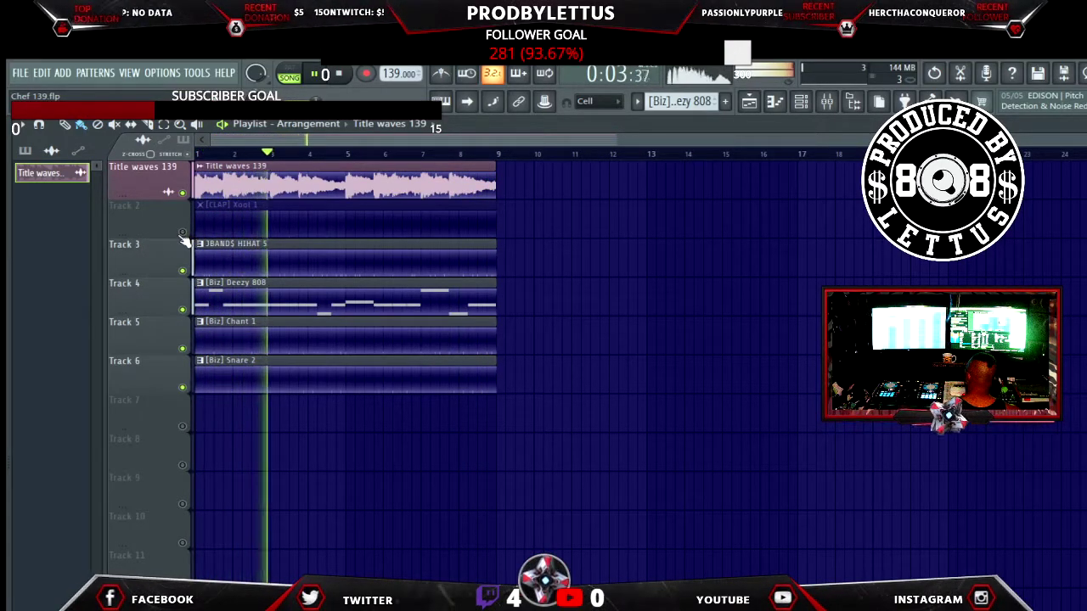
click(183, 230)
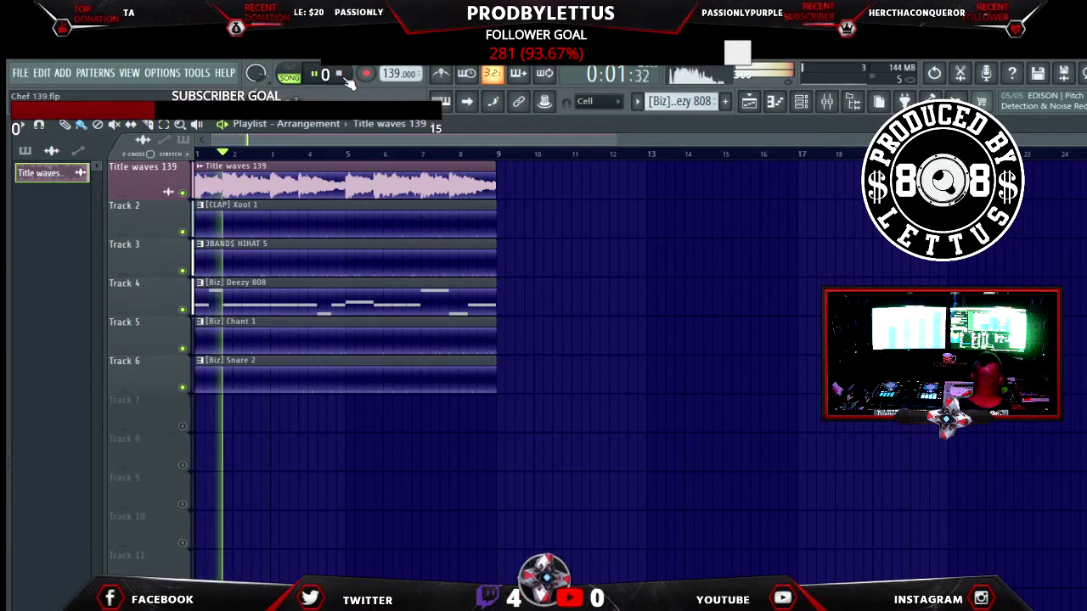
Solo Track 5's Chant 1 and bring Tracks 4, 3, 2, 6 and Title waves 139 back in one by one while listening
right_click(182, 348)
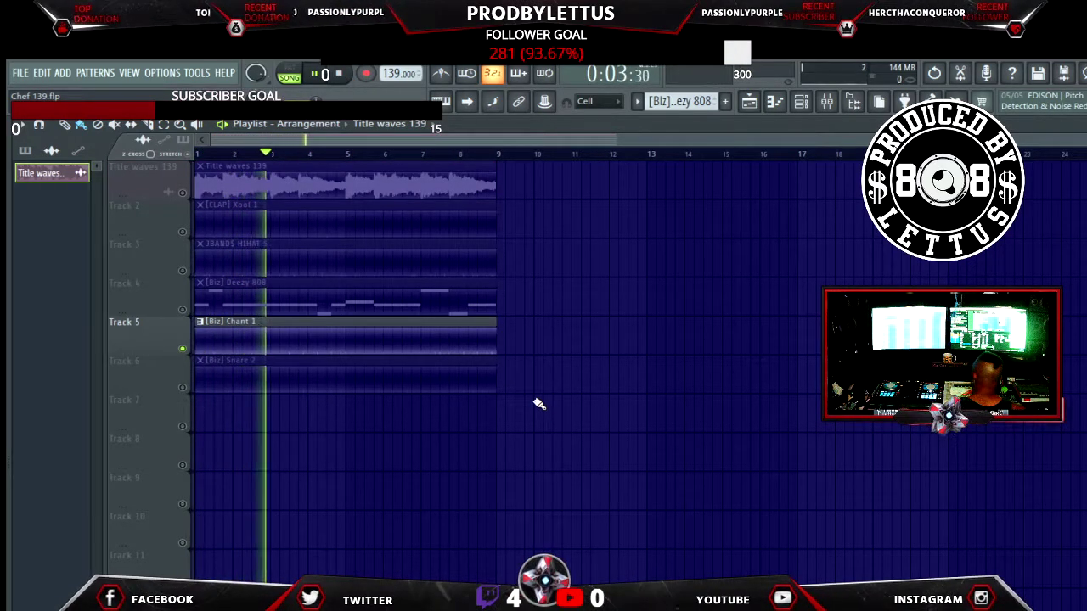
key(alt+F8)
key(alt+F8)
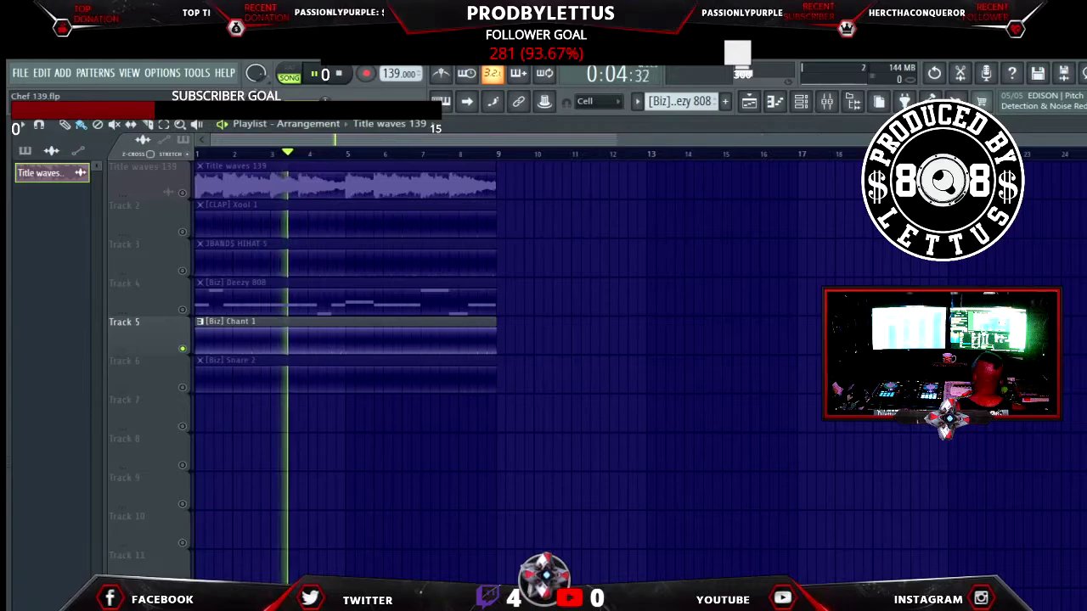
click(185, 310)
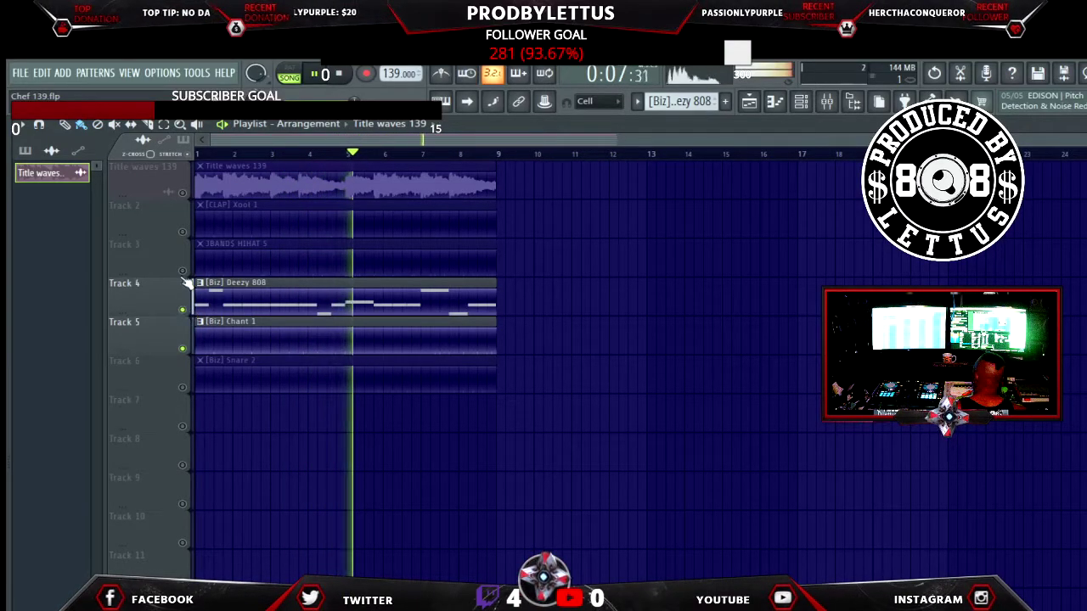
click(182, 272)
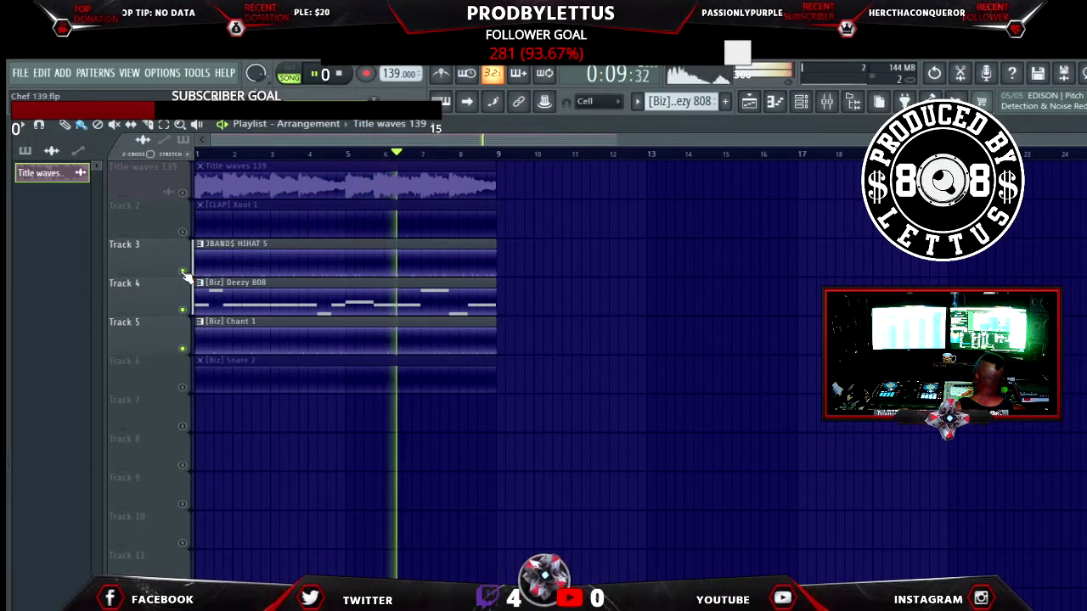
click(184, 232)
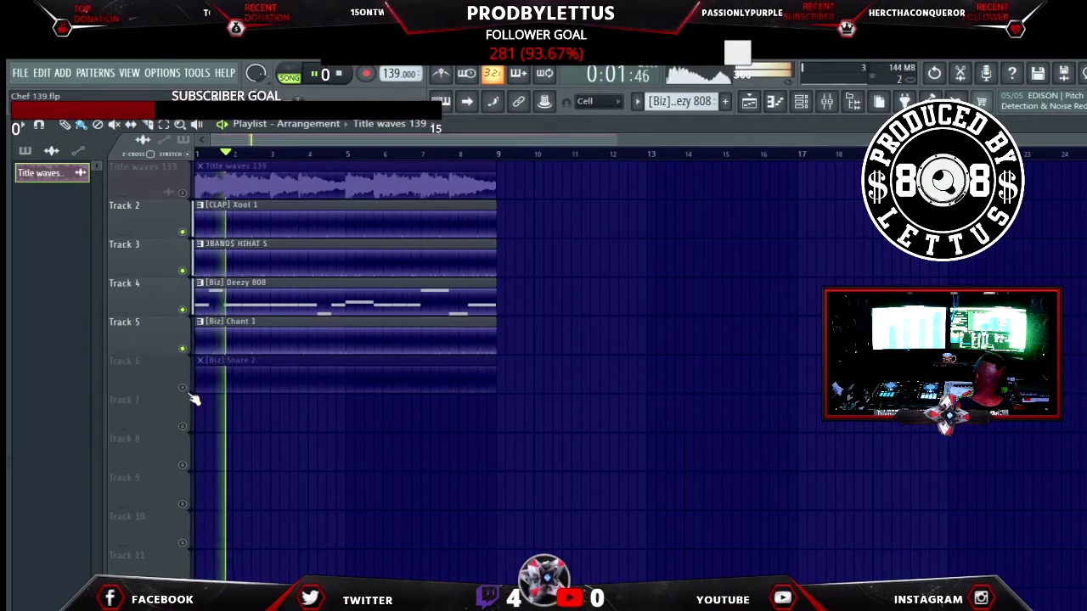
click(182, 387)
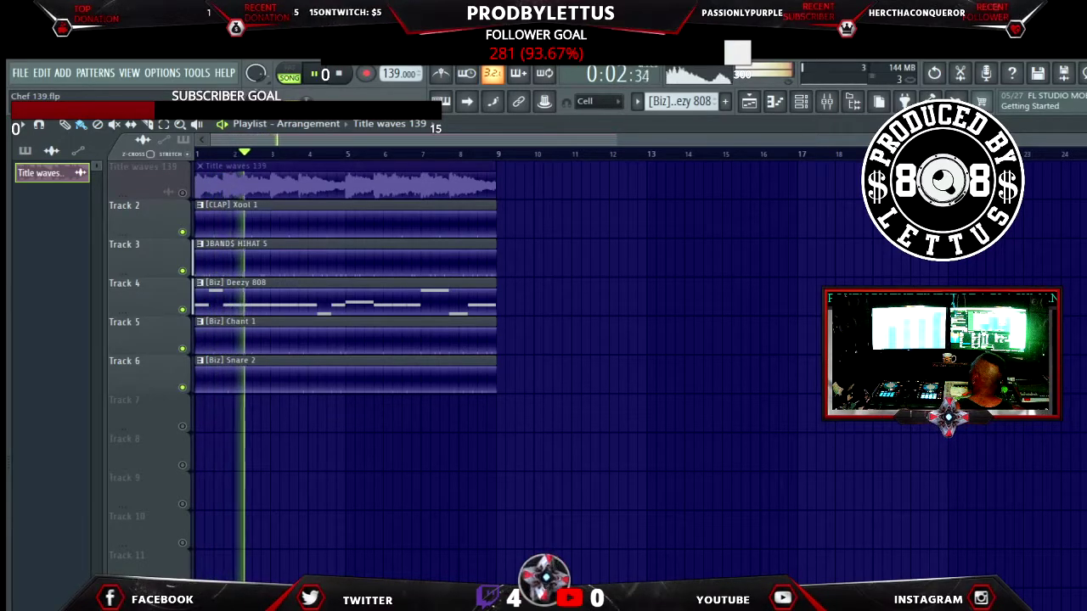
click(182, 193)
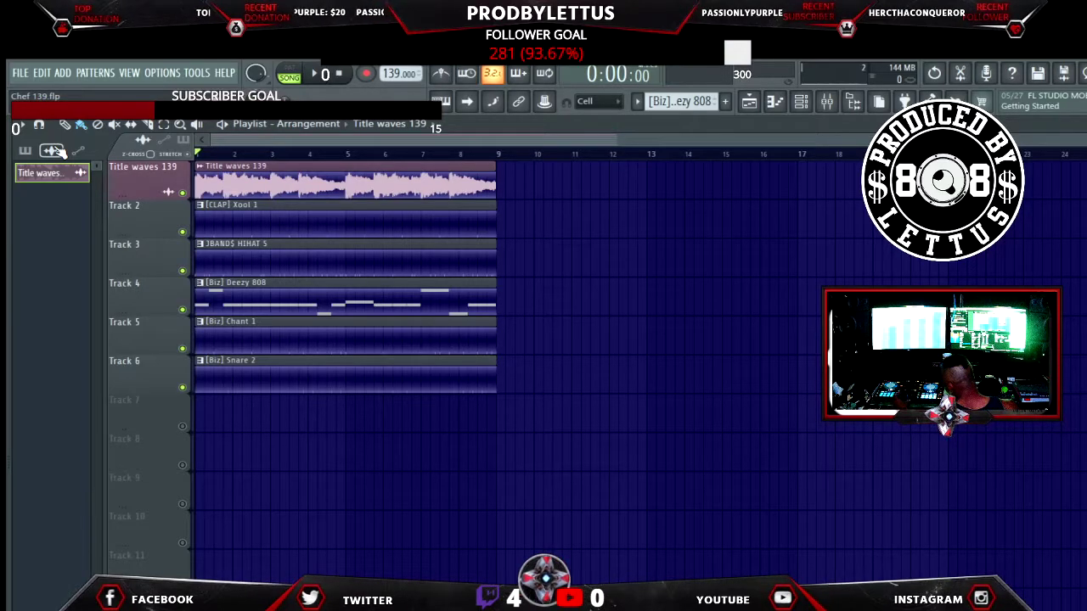
Show the DRUMS 003 loops in the sample browser and hide the browser again
key(alt+F8)
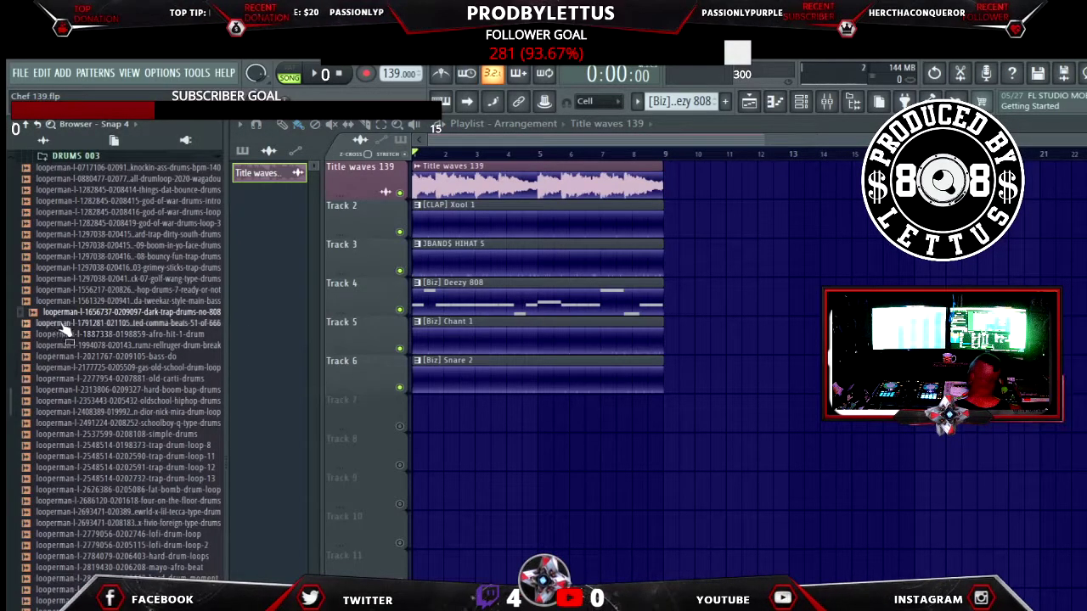
key(alt+F8)
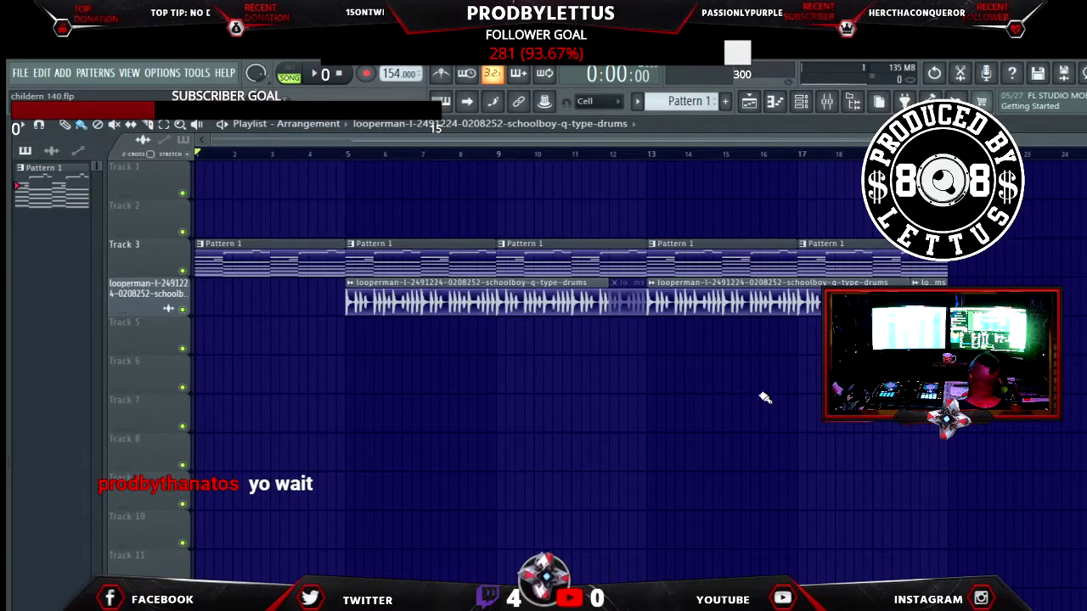
Play the opening of the childern 140 arrangement and stop playback
key(space)
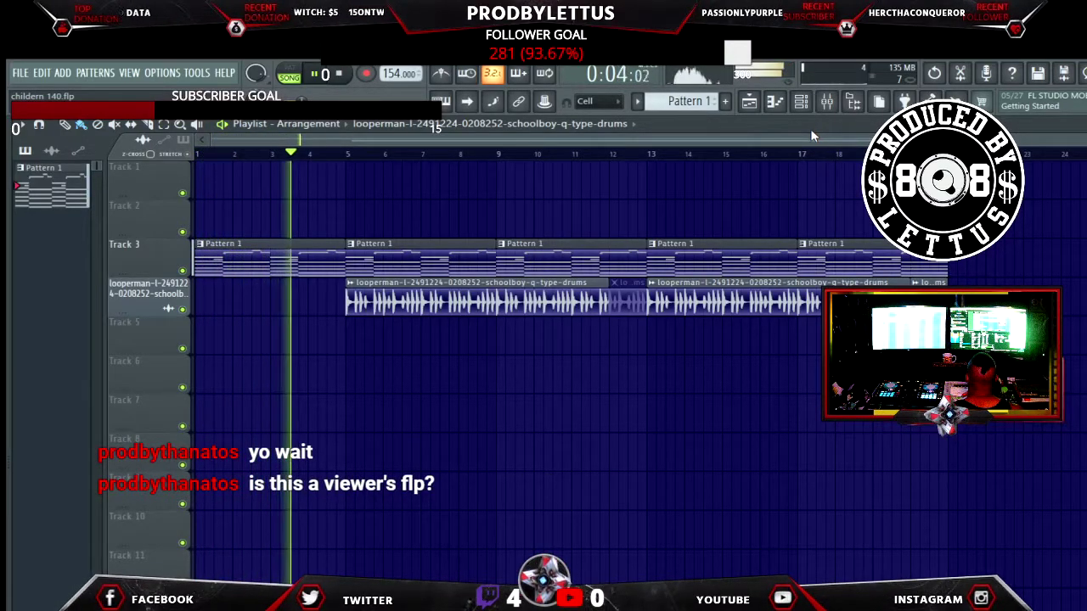
key(space)
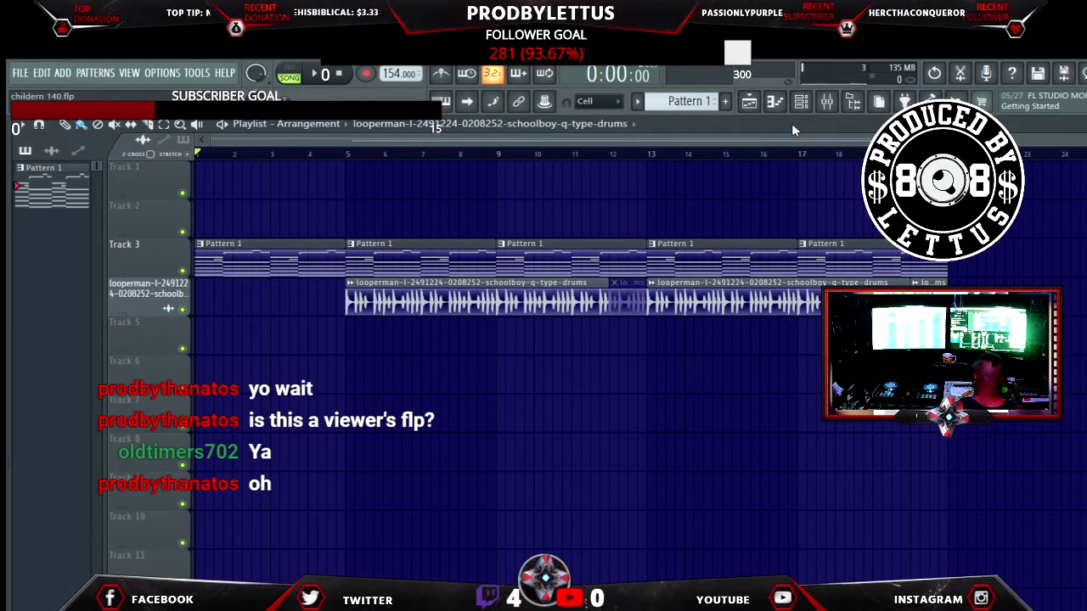
Enlarge the playlist tracks and move the Pattern 1 and schoolboy-q-type-drums tracks up to Tracks 1 and 2
scroll(791, 123, up, 2)
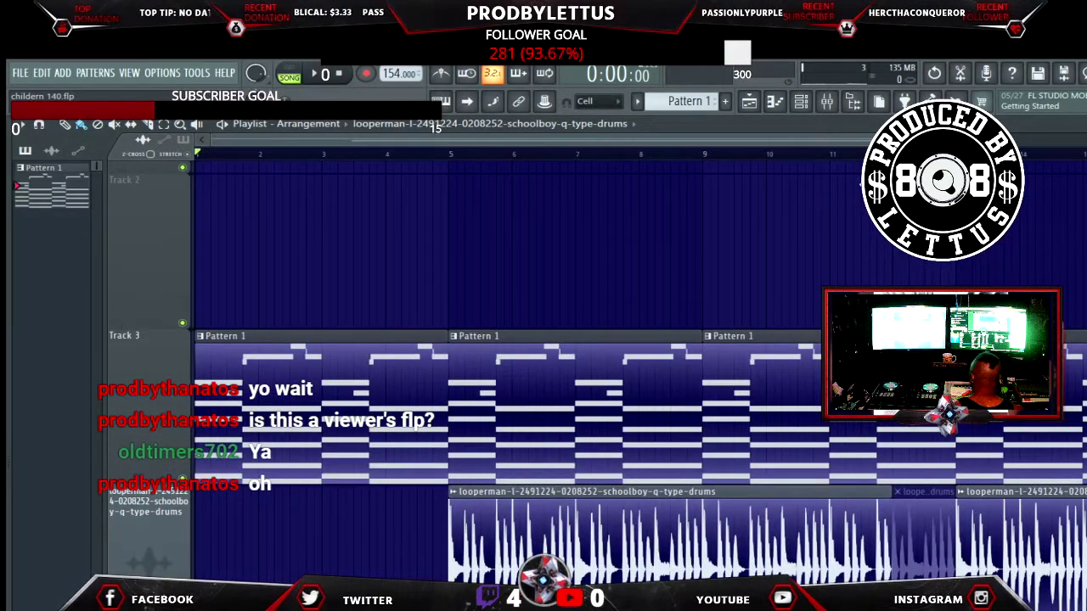
scroll(791, 123, up, 2)
scroll(837, 389, down, 1)
scroll(837, 390, up, 3)
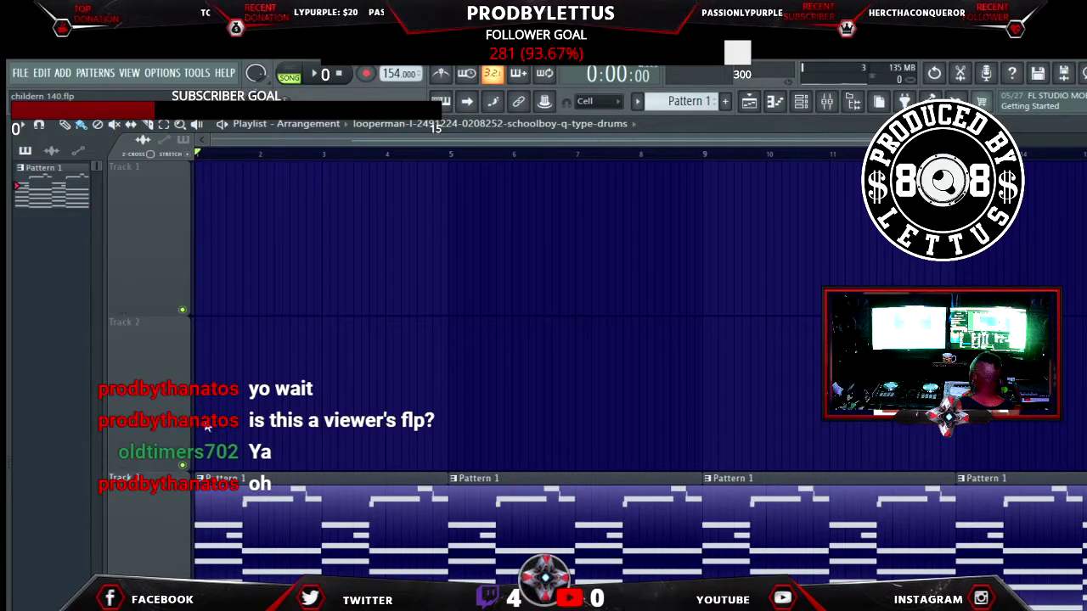
scroll(831, 482, down, 1)
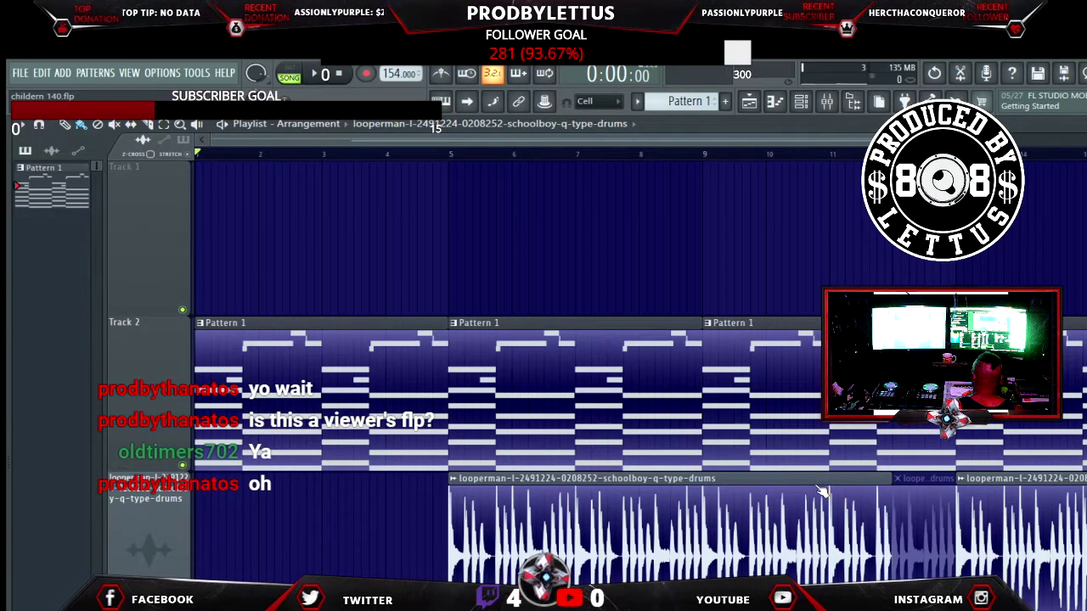
scroll(822, 490, down, 1)
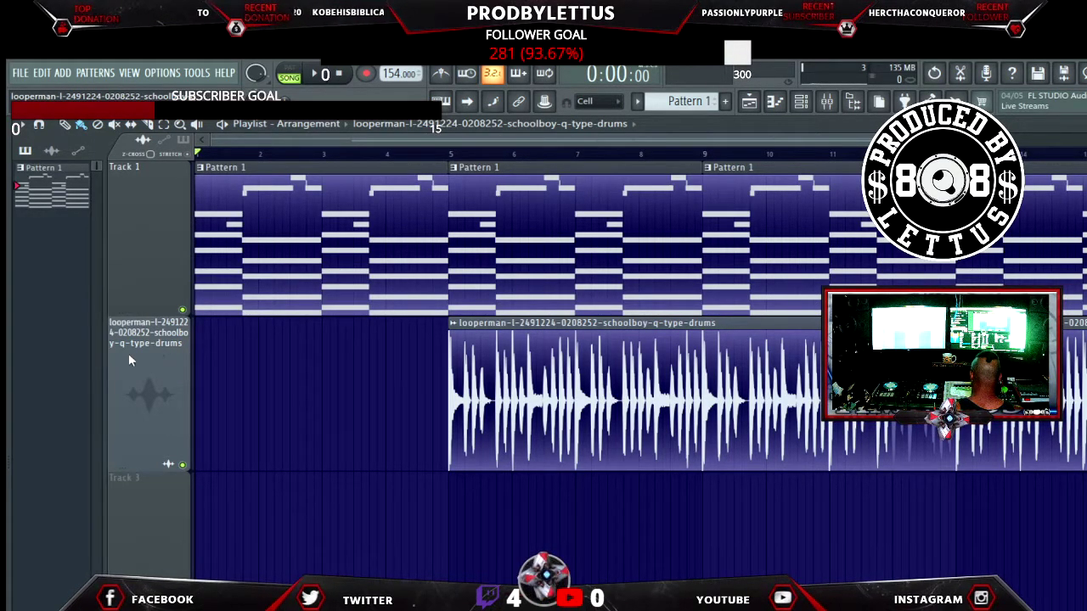
key(alt+F8)
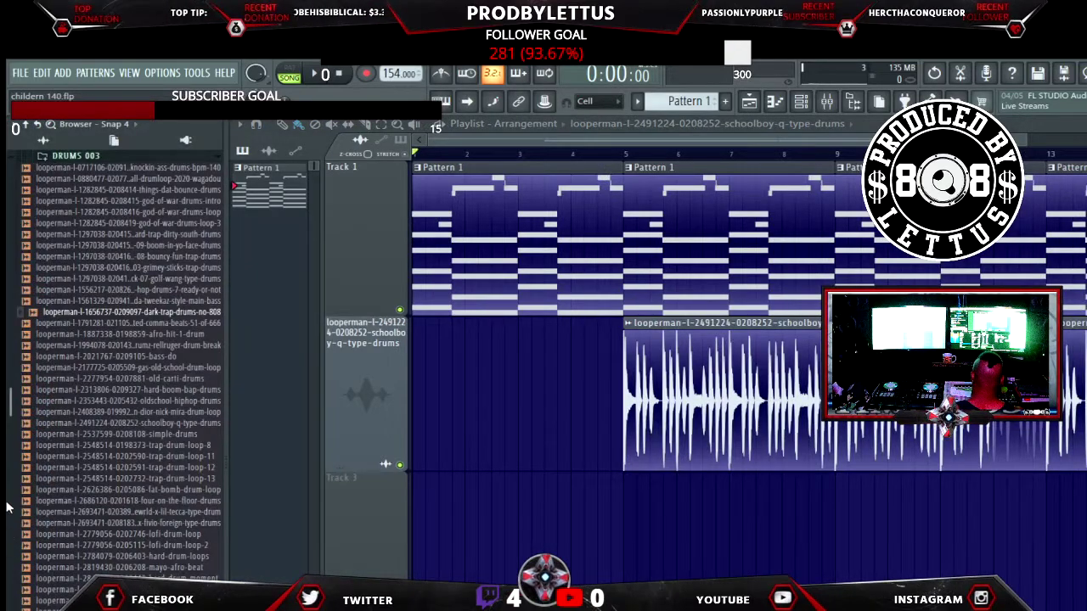
key(alt+F8)
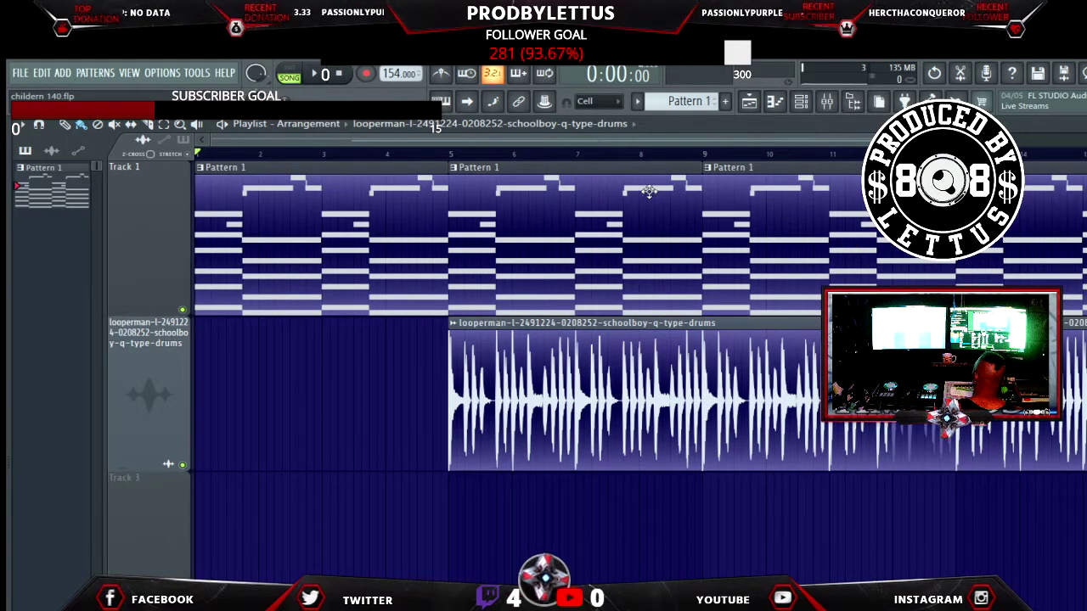
click(755, 103)
click(756, 103)
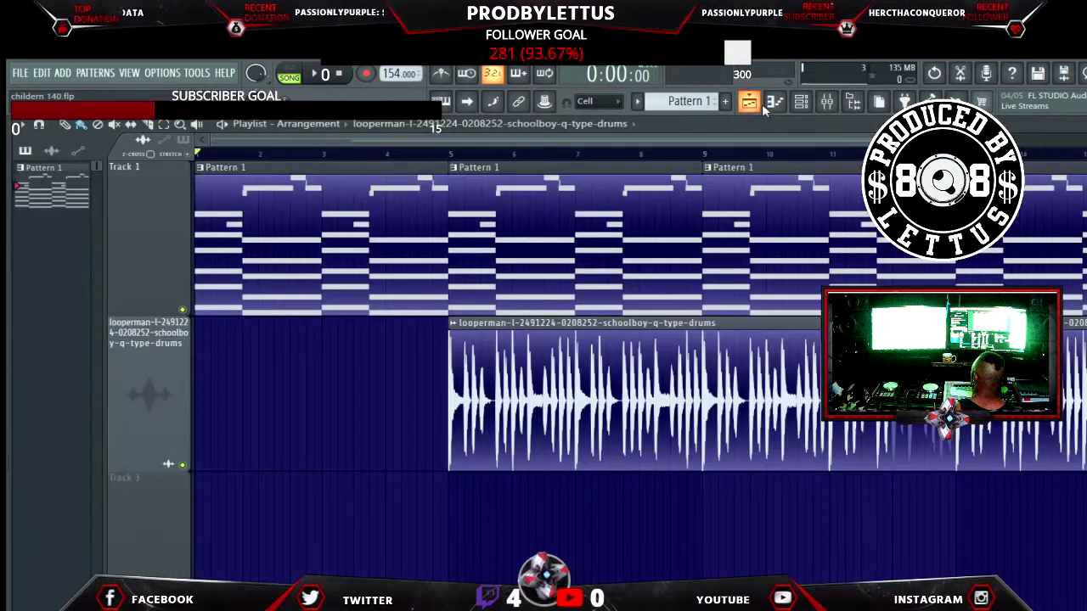
click(756, 102)
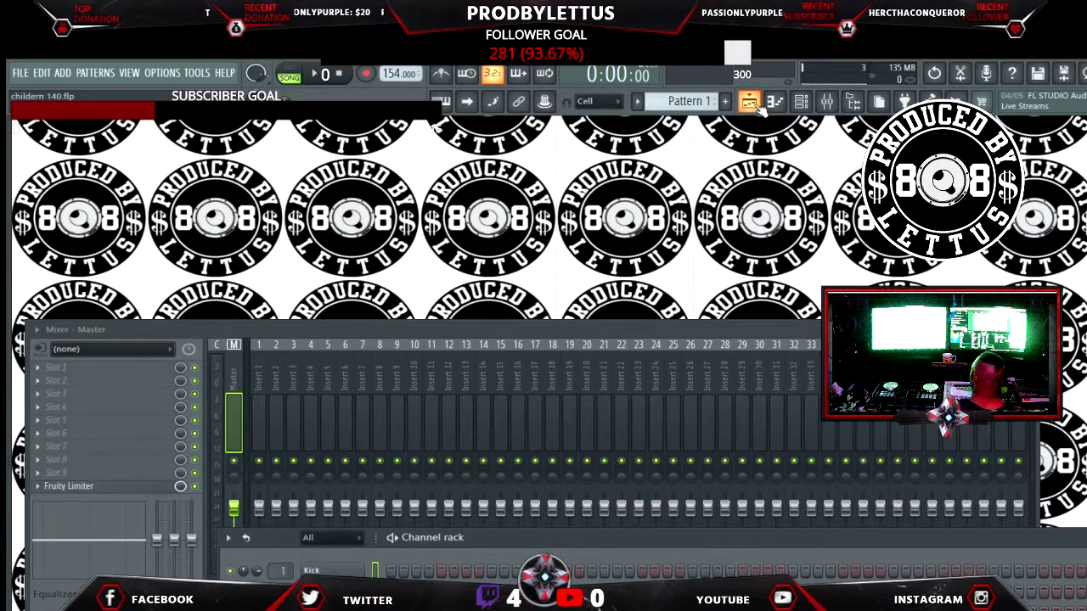
click(755, 103)
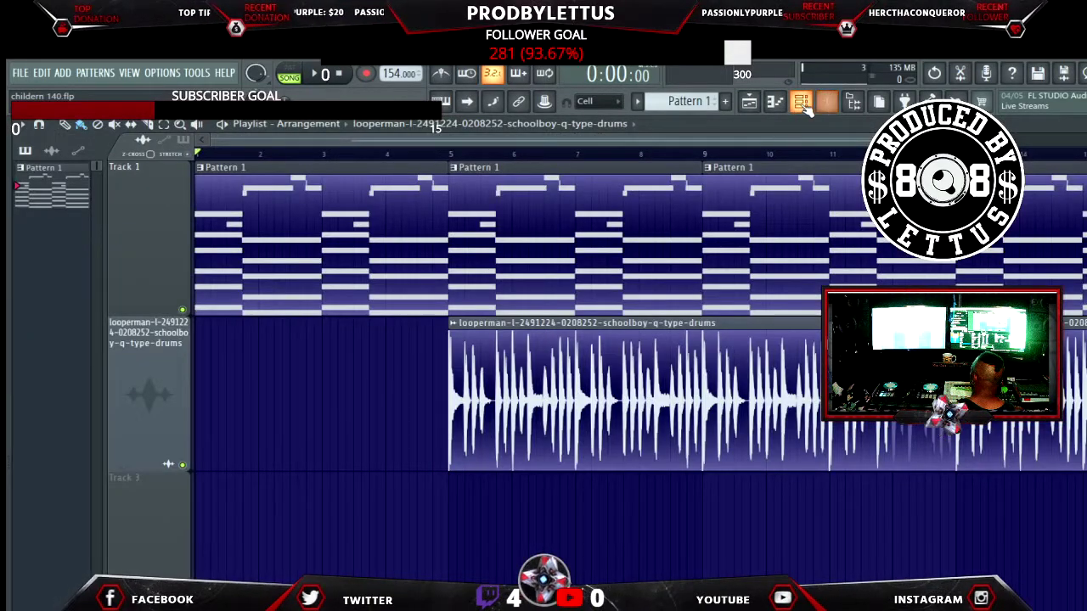
Show the channel rack and check the sampler settings of the schoolboy-q-type-drums loop
click(801, 102)
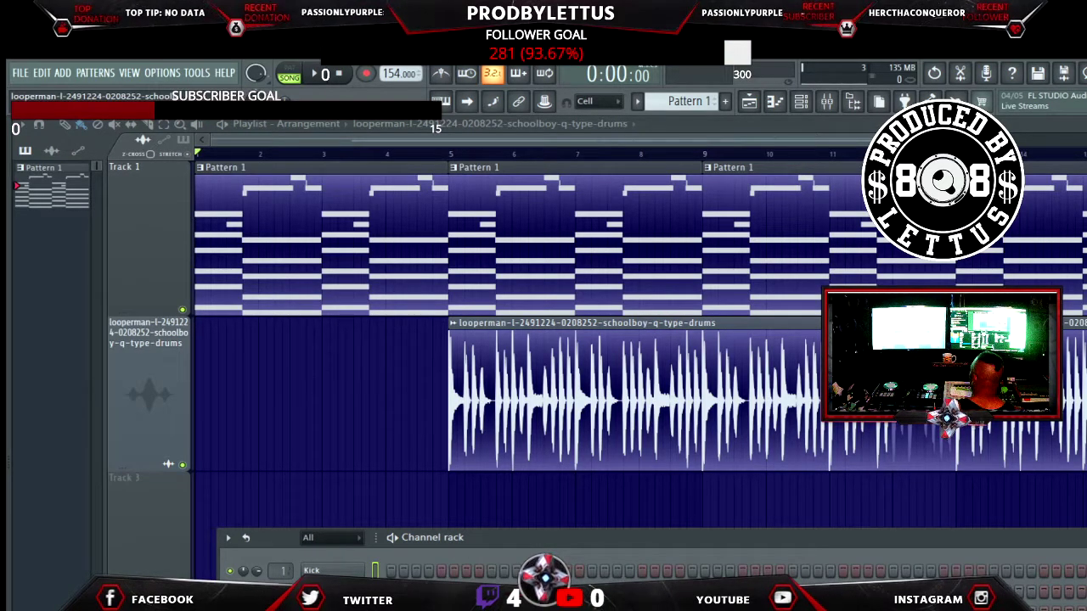
click(254, 586)
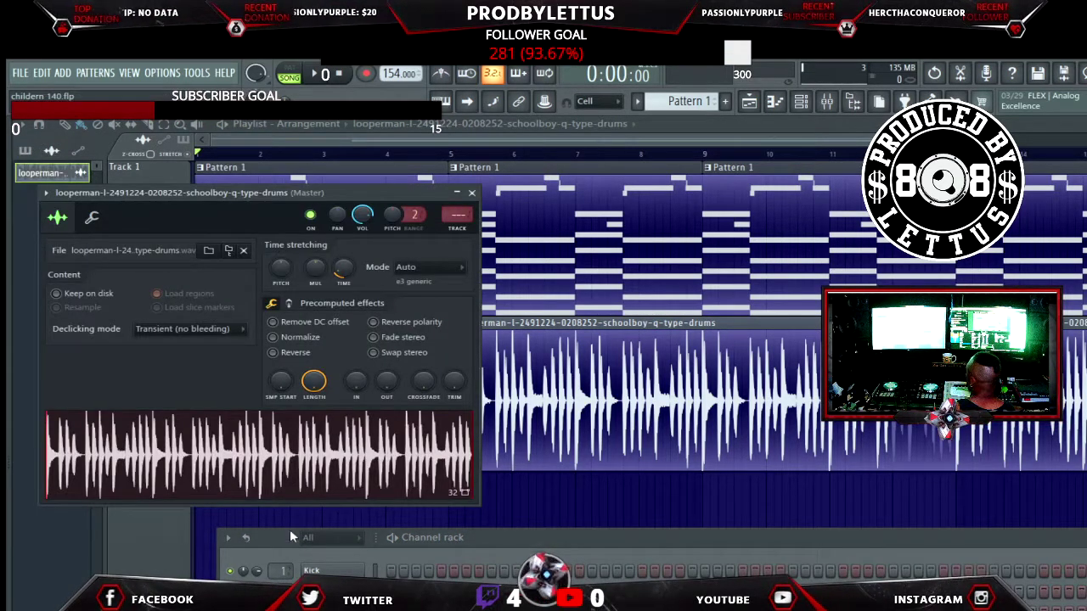
click(472, 193)
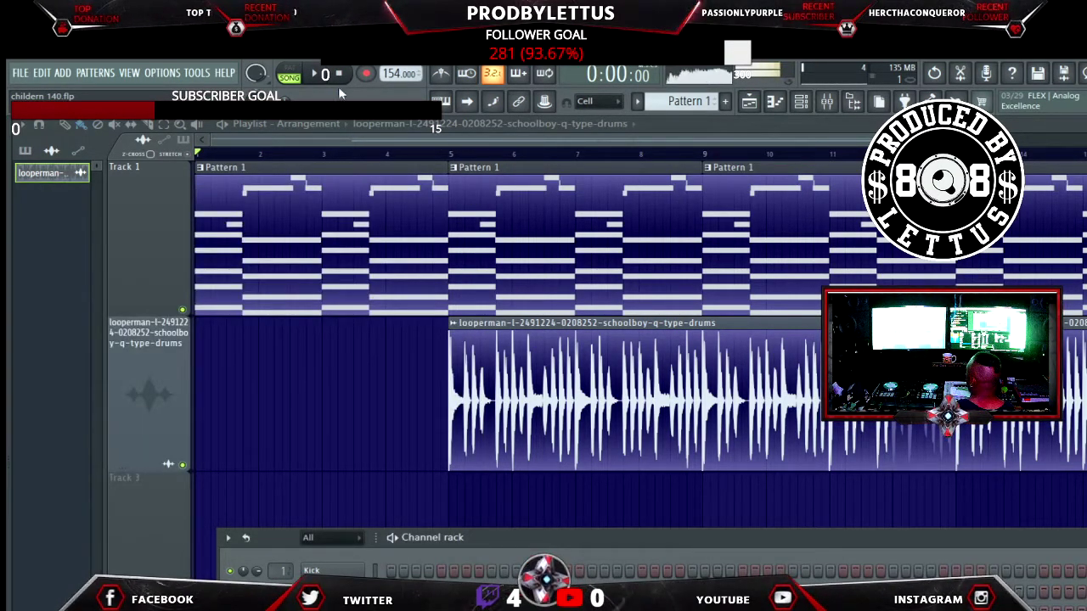
Play the arrangement from the start and open Pattern 1's Purity chords in the piano roll
key(space)
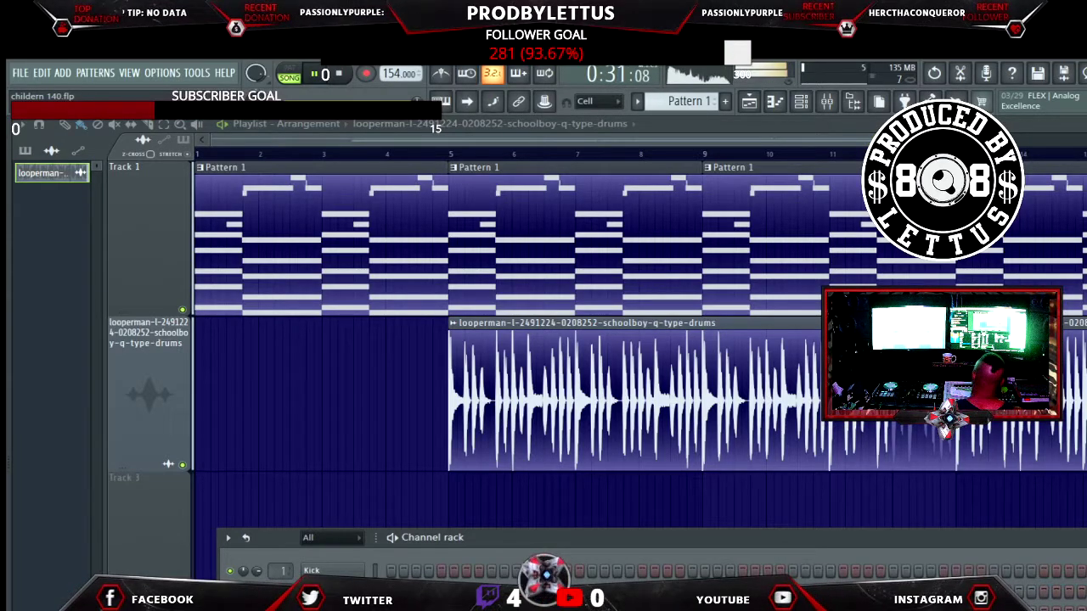
key(space)
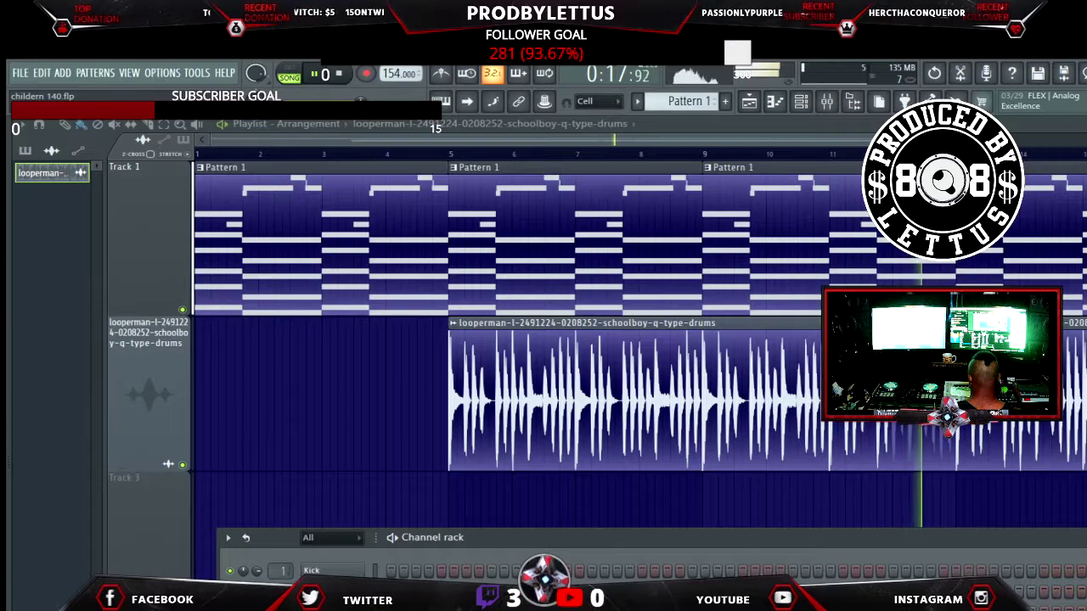
key(F6)
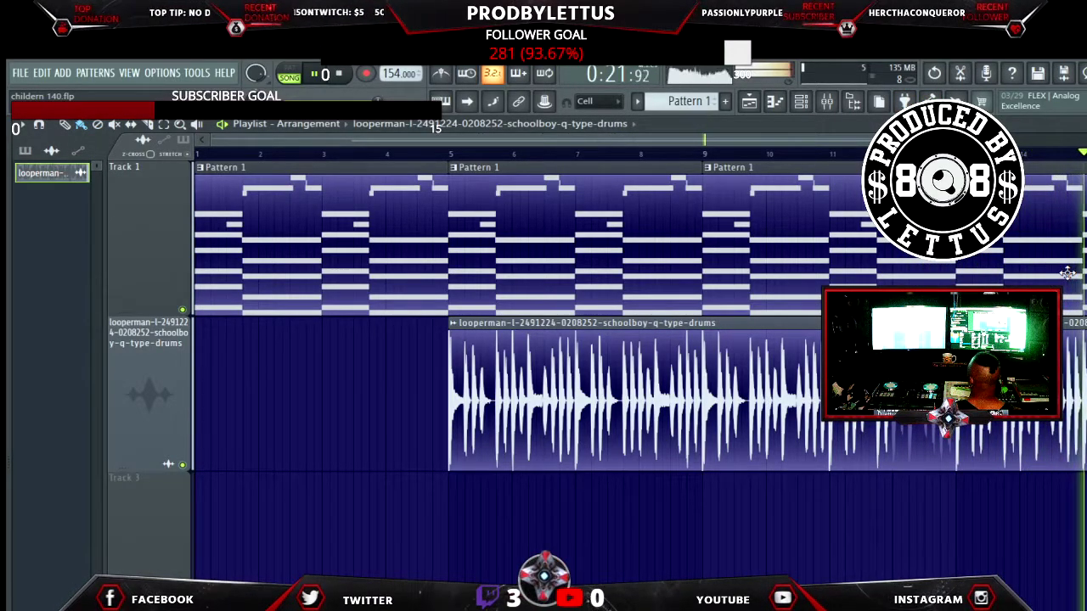
click(1051, 247)
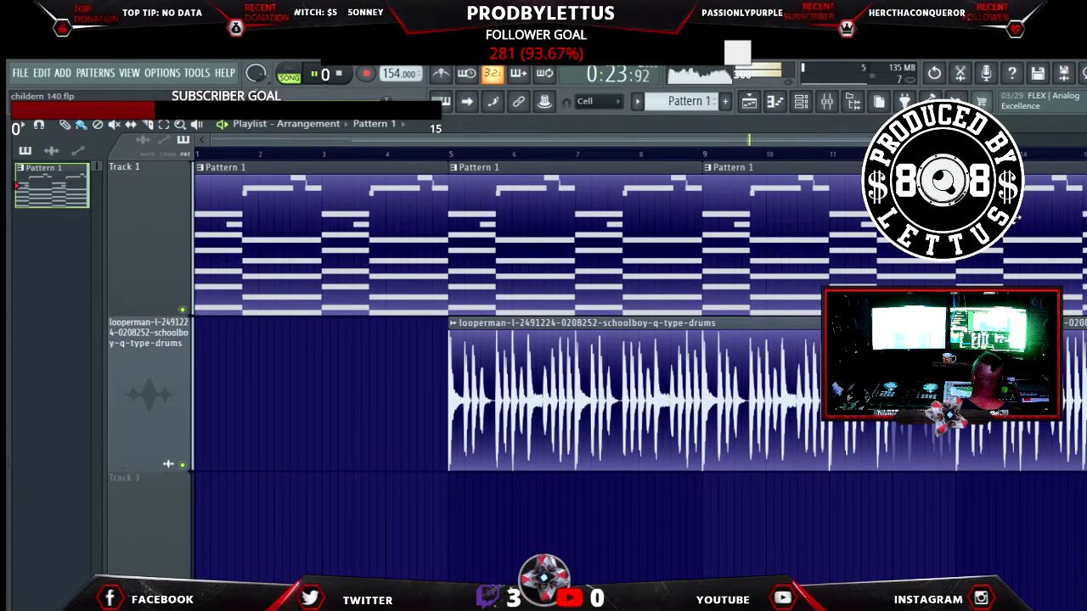
double_click(1015, 219)
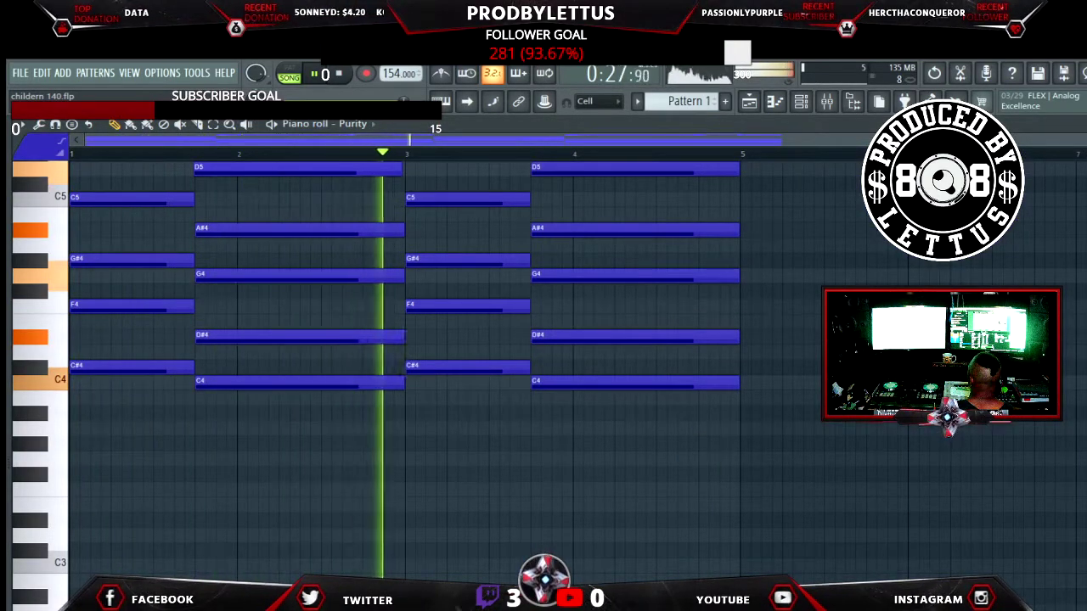
Return to the playlist, add a Helm synth channel and dismiss its donation request
key(F5)
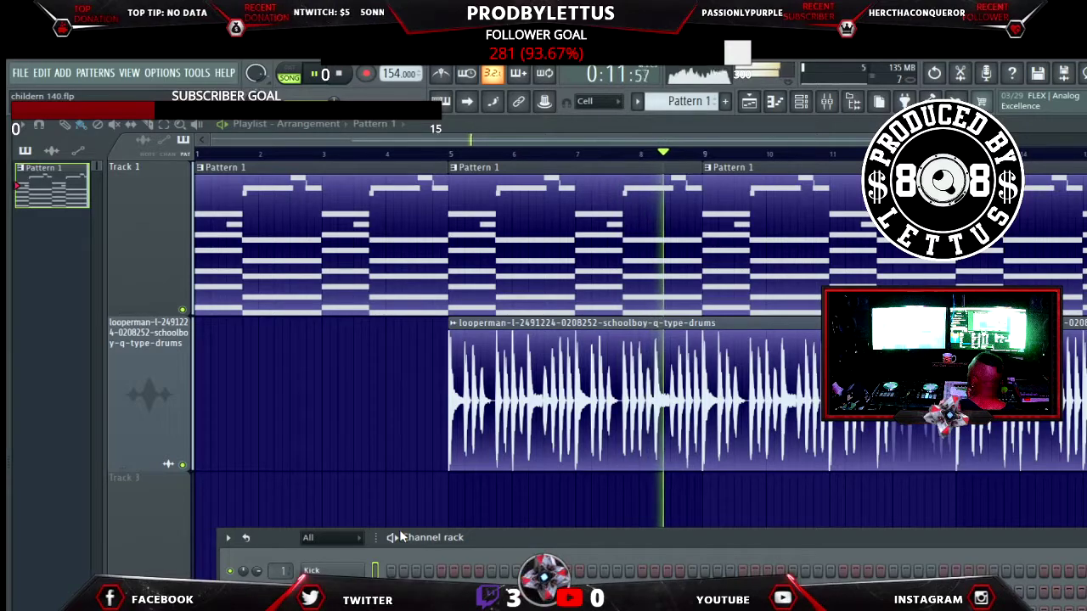
click(457, 529)
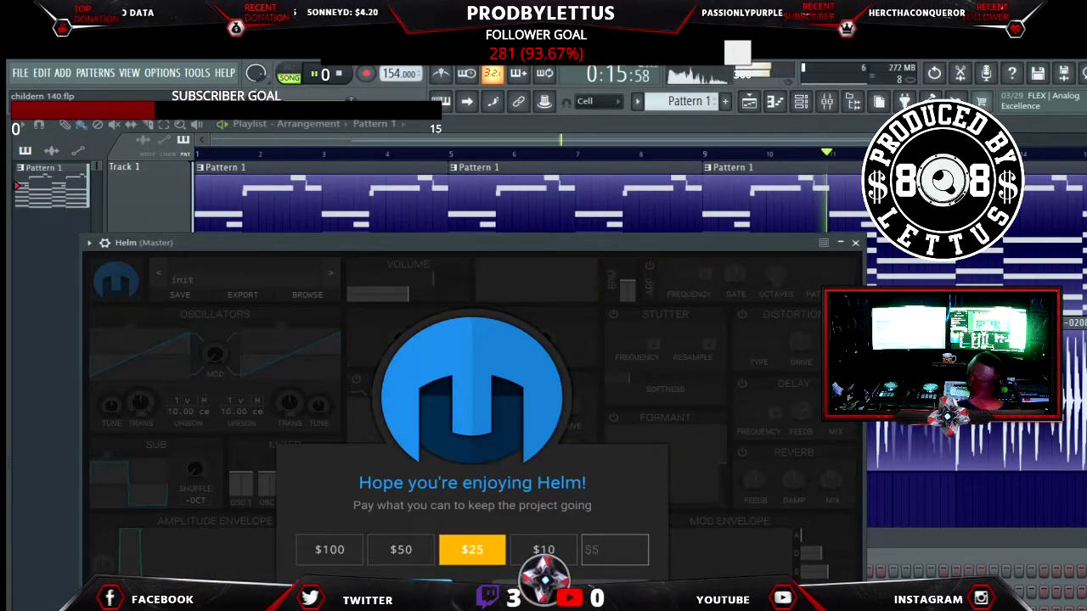
click(625, 547)
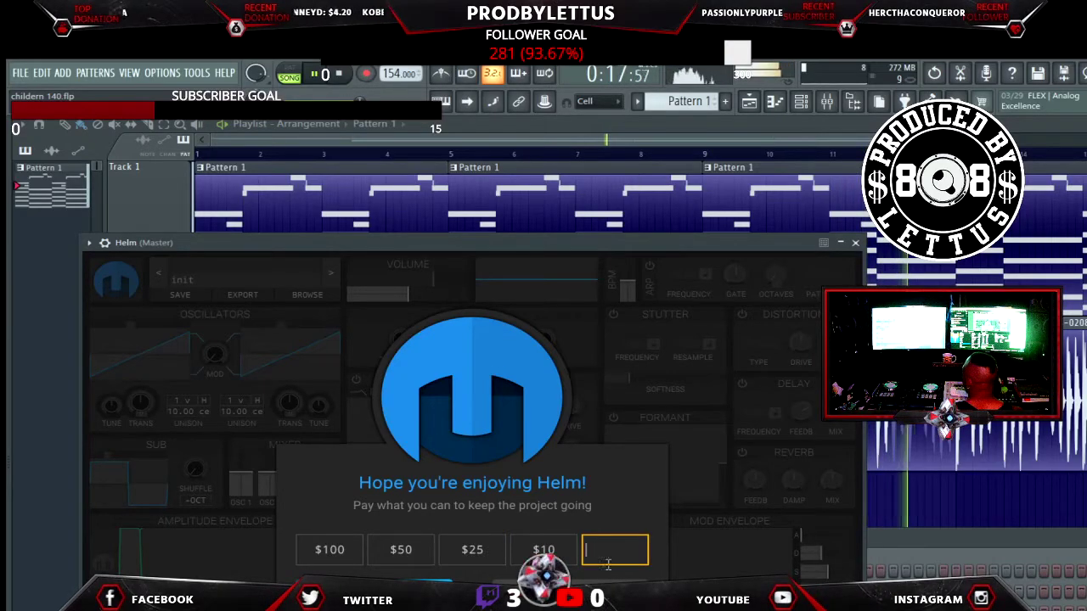
key(Escape)
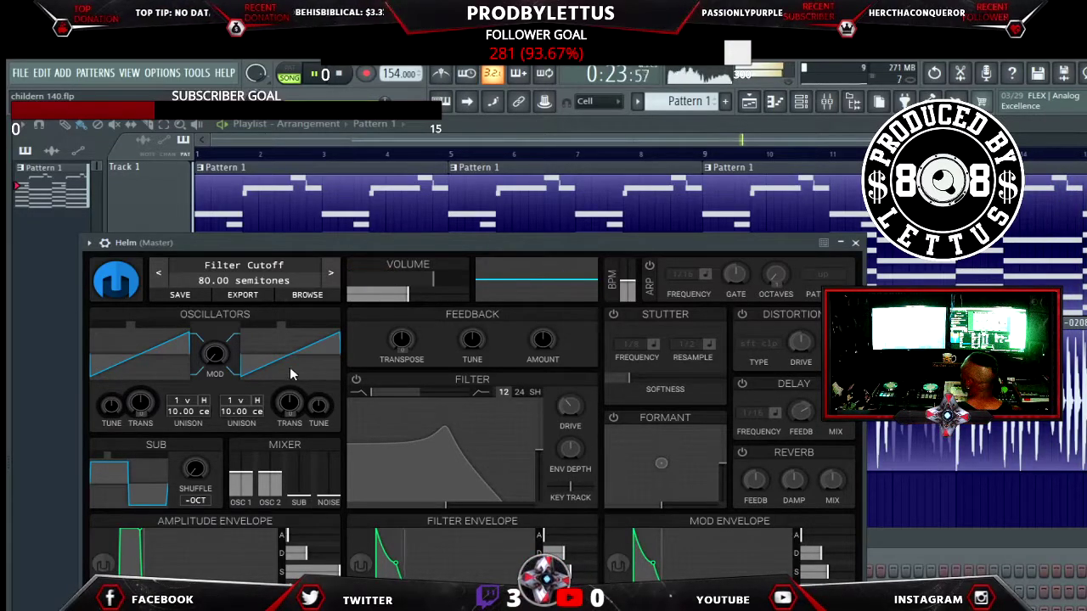
Load the MT Organ 2 preset from Helm's Keys category
click(262, 269)
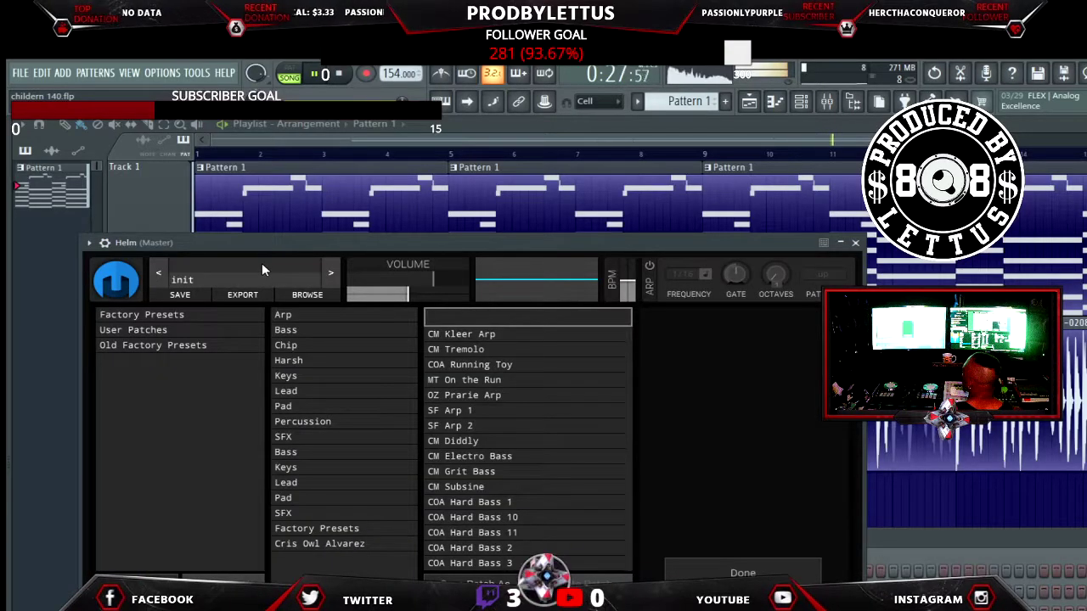
click(322, 374)
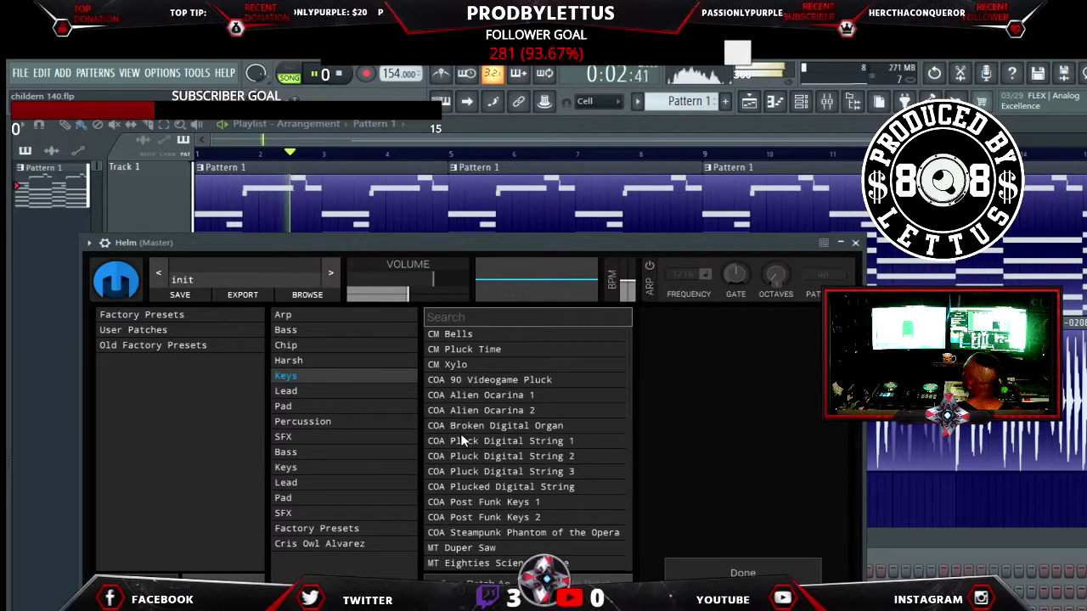
scroll(474, 458, down, 2)
scroll(474, 463, down, 1)
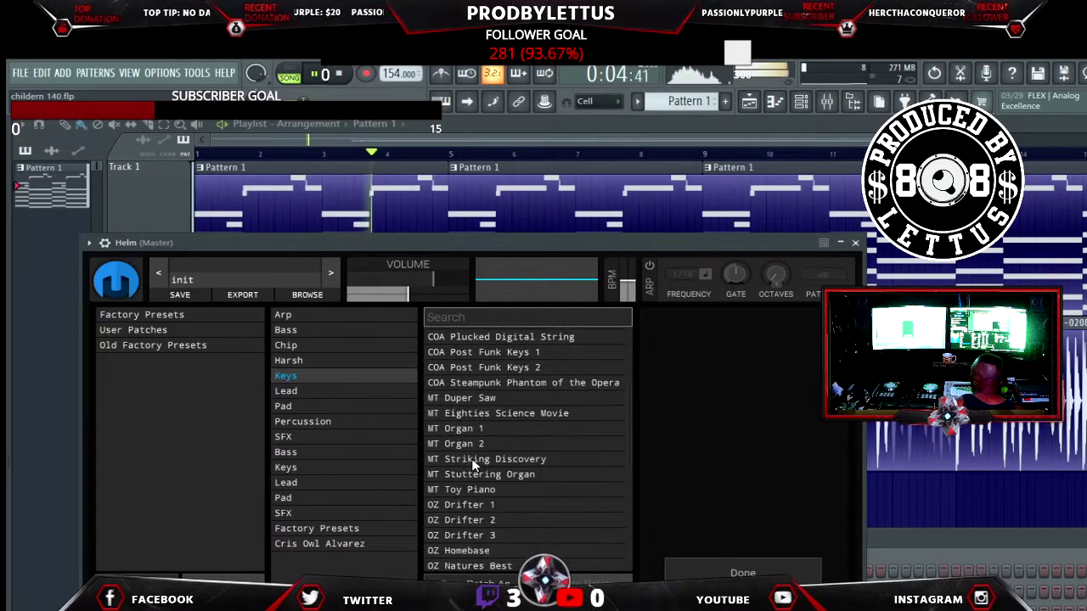
click(469, 444)
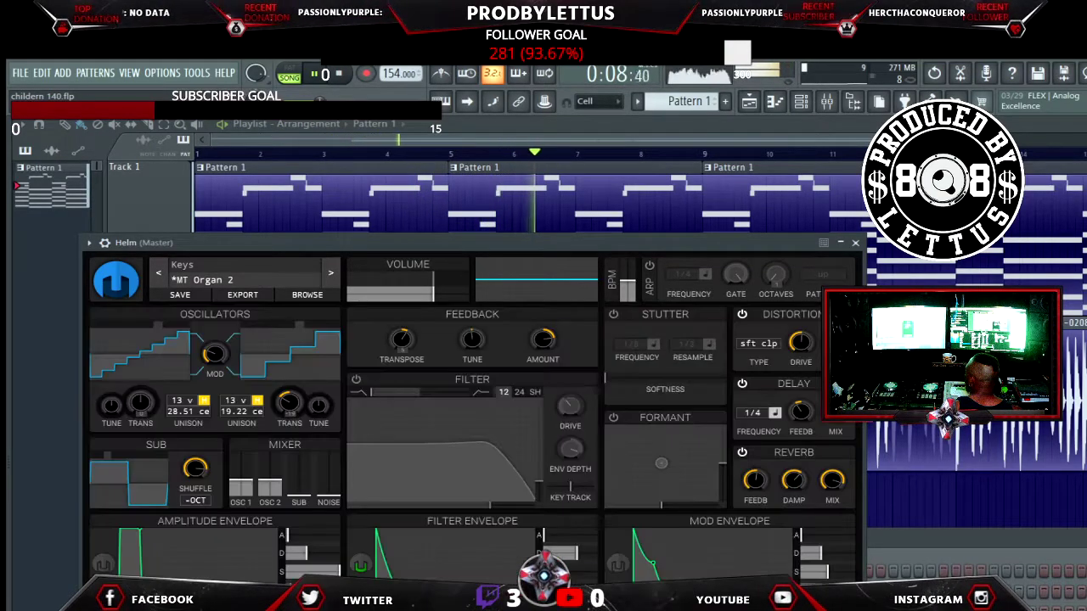
click(742, 573)
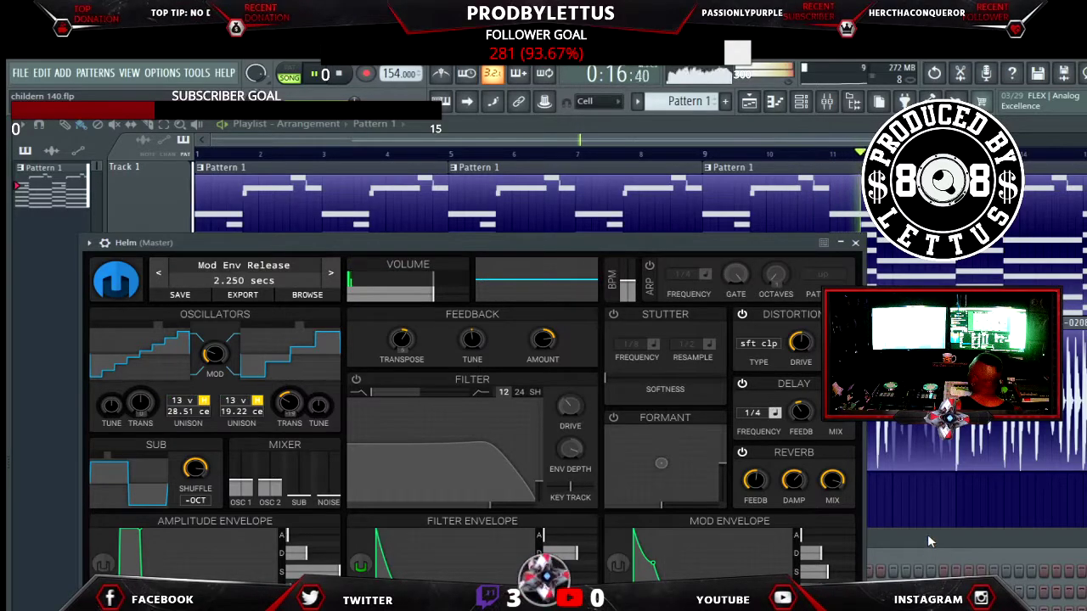
Create Pattern 2, paste Pattern 1's chord notes into its Helm channel and check them in the piano roll
key(F6)
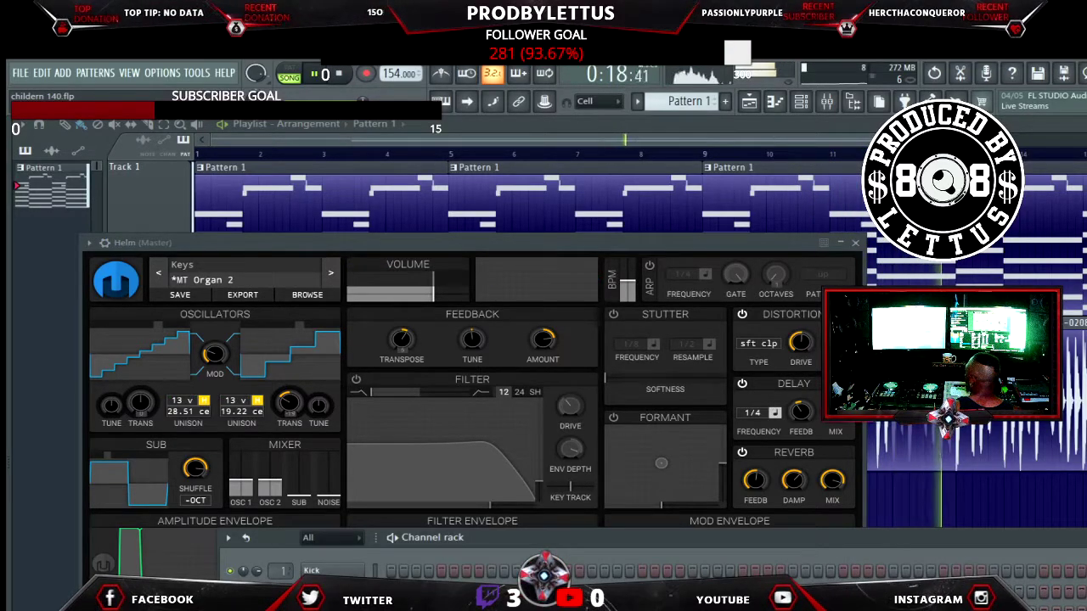
key(F4)
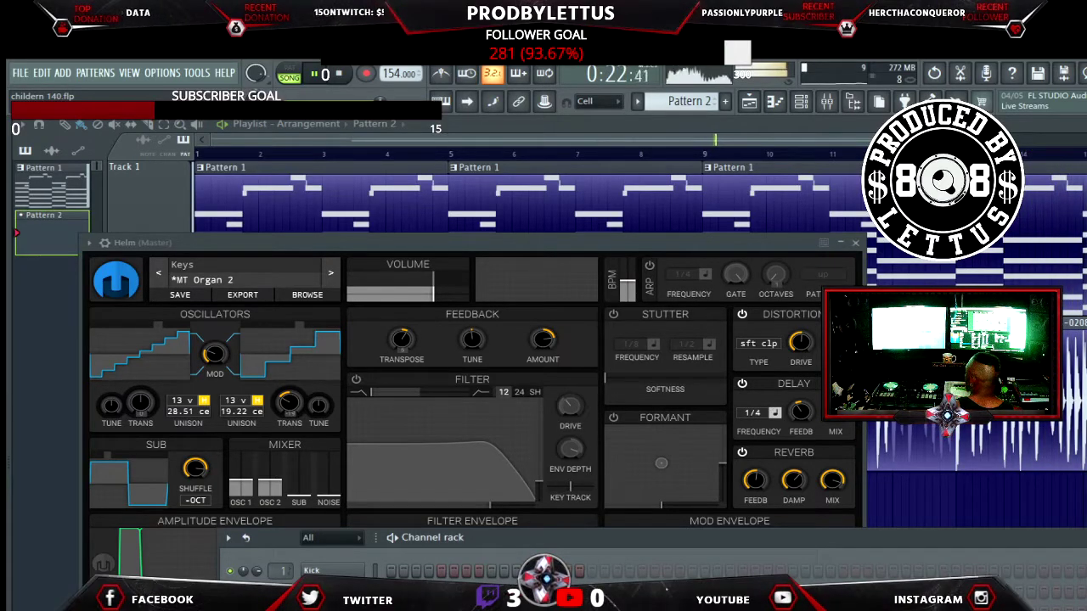
key(ctrl+v)
key(F5)
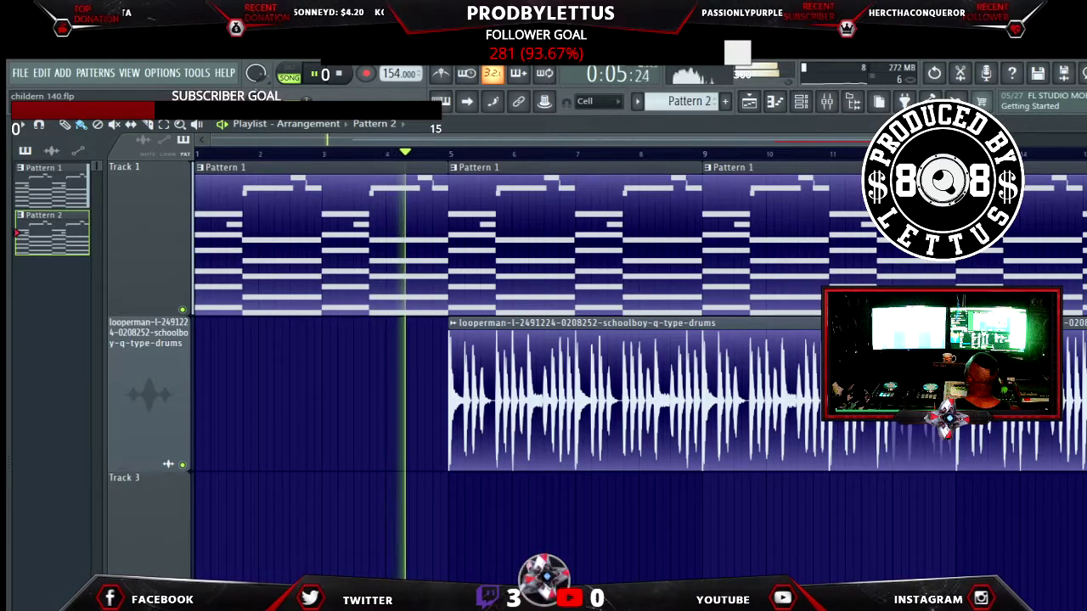
key(F7)
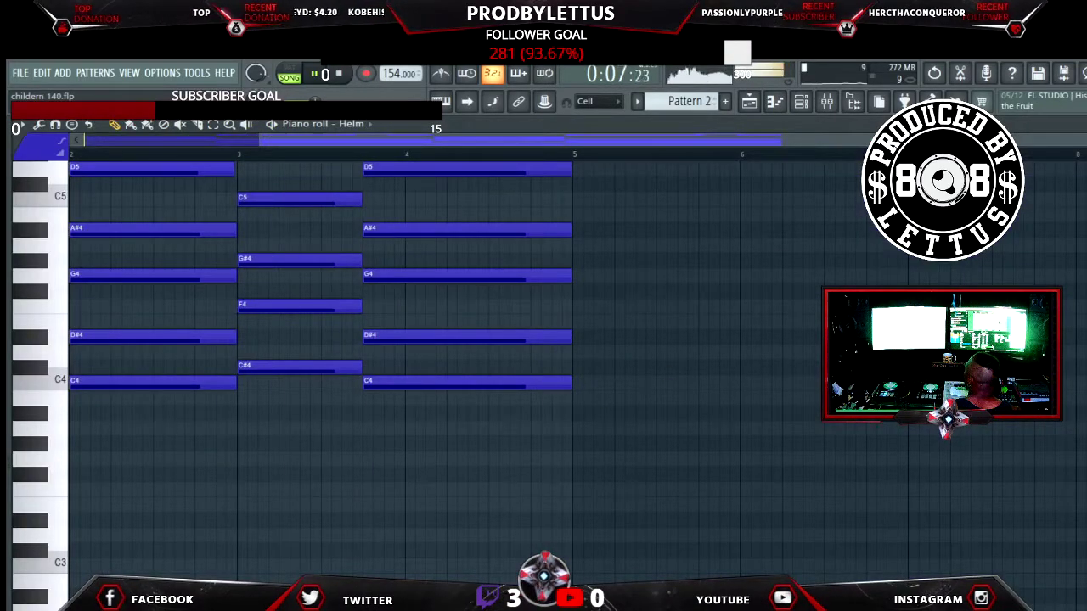
Replace Helm with the OCTANE_2 synth and move its window clear of the track headers
key(F5)
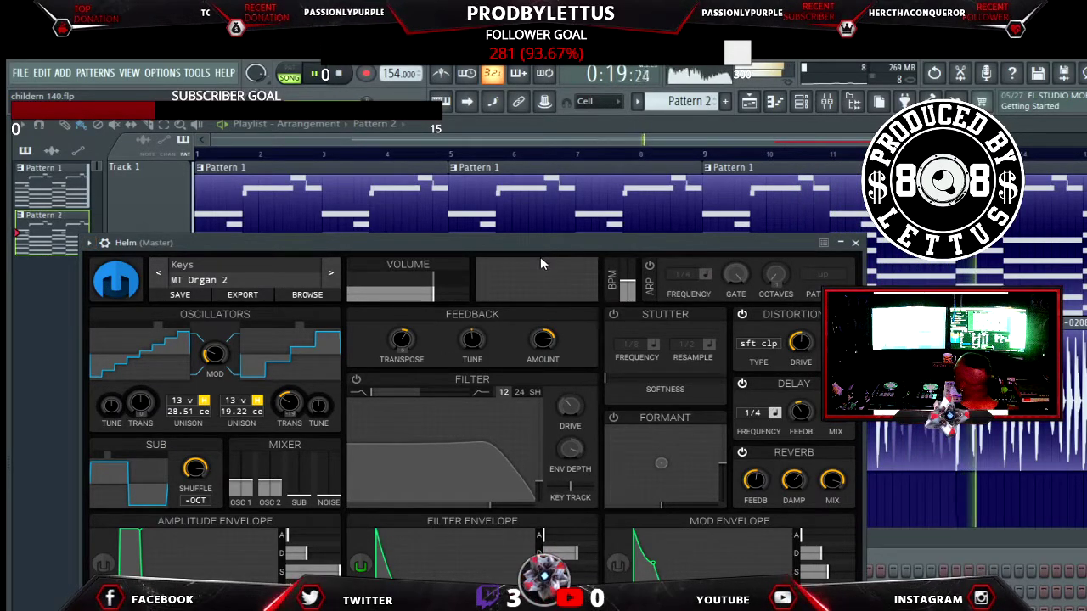
click(855, 243)
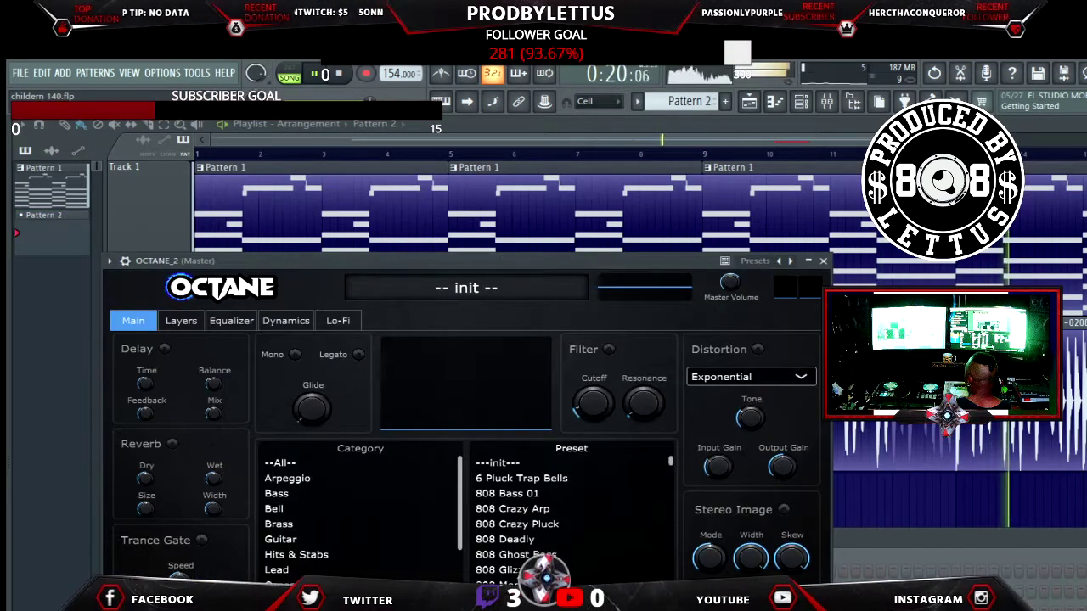
drag(255, 261, 472, 233)
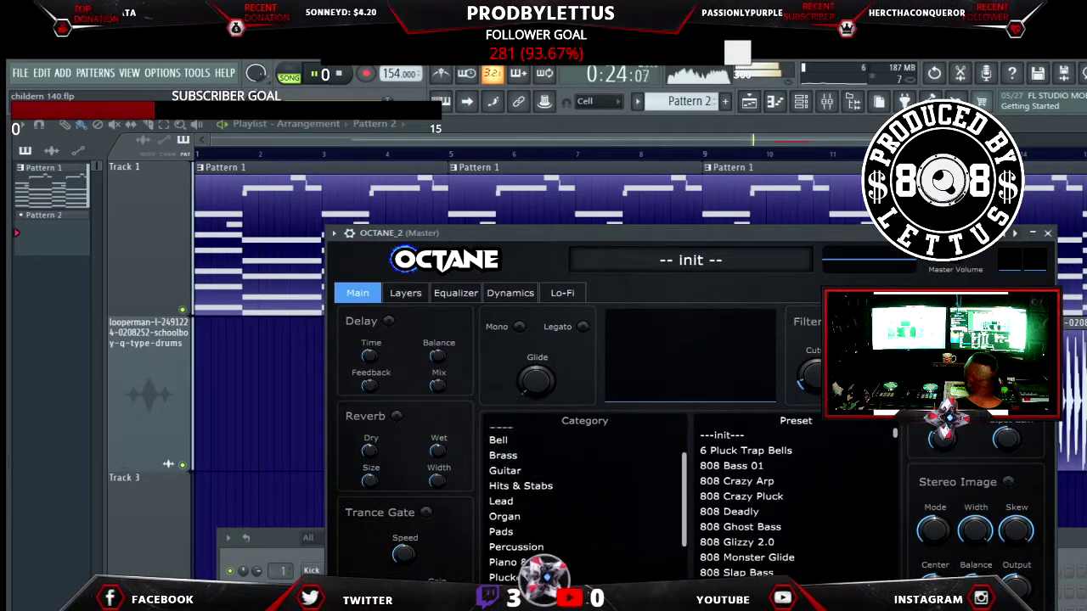
Load the Dream Keys preset from OCTANE_2's Piano & Keys category, then close the synth and channel rack during song playback
scroll(584, 500, down, 2)
click(522, 507)
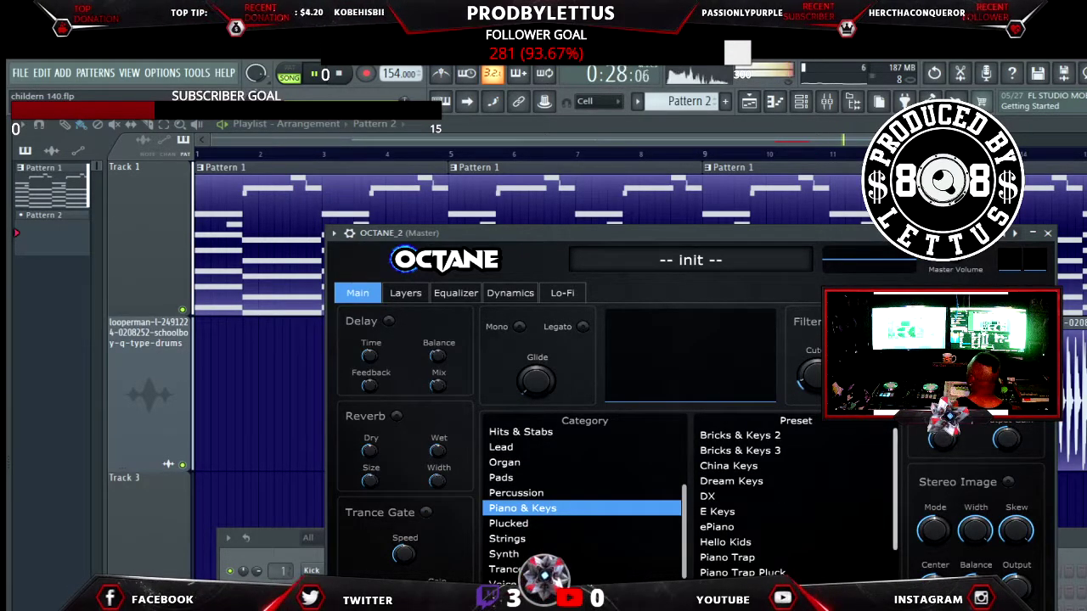
scroll(794, 501, down, 3)
scroll(794, 501, up, 3)
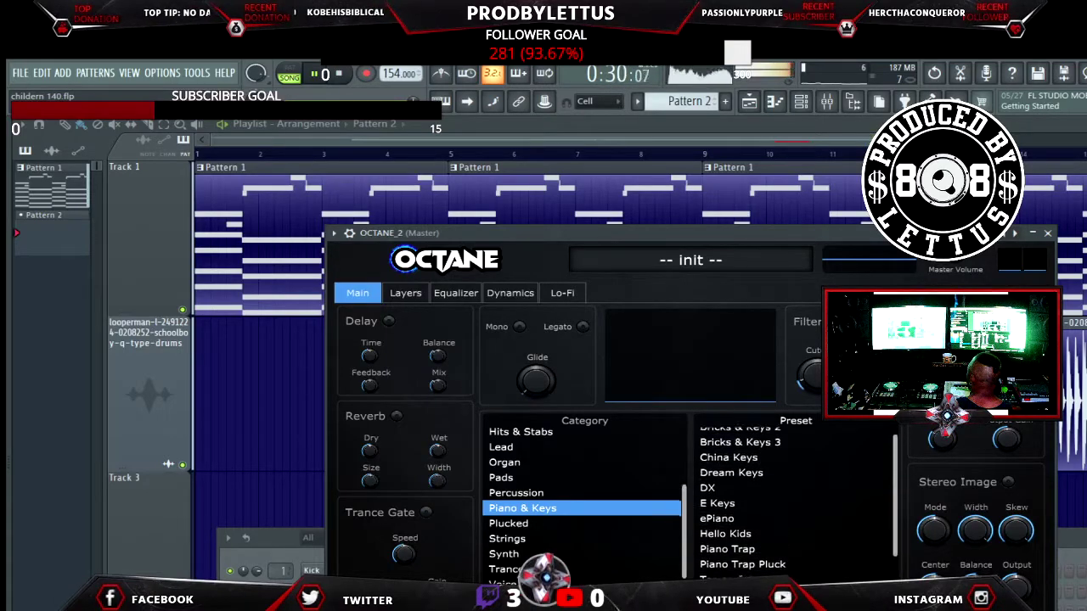
scroll(794, 501, up, 1)
key(space)
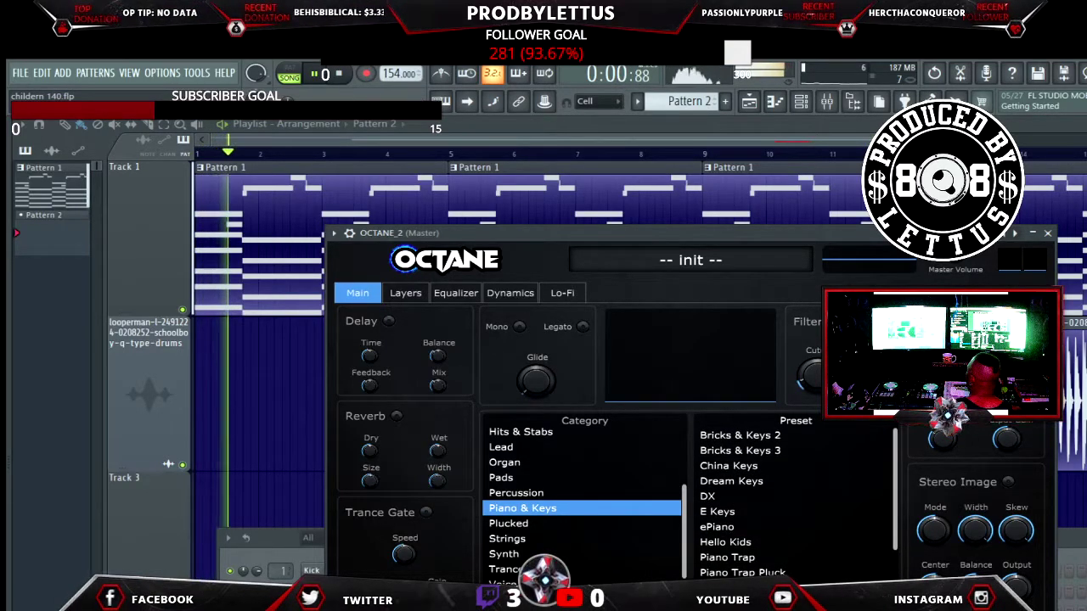
click(731, 480)
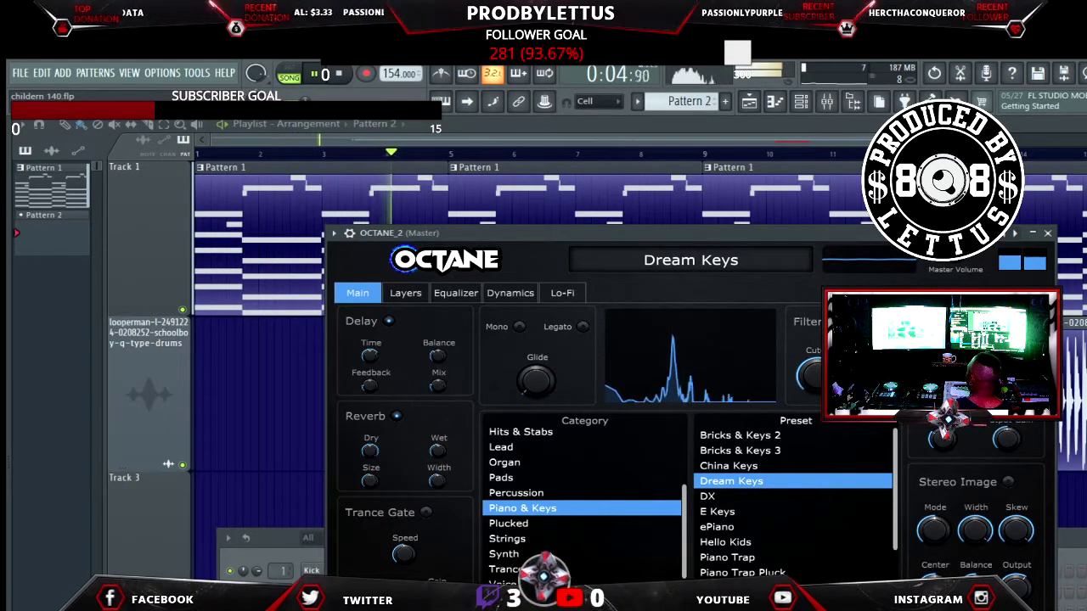
key(Escape)
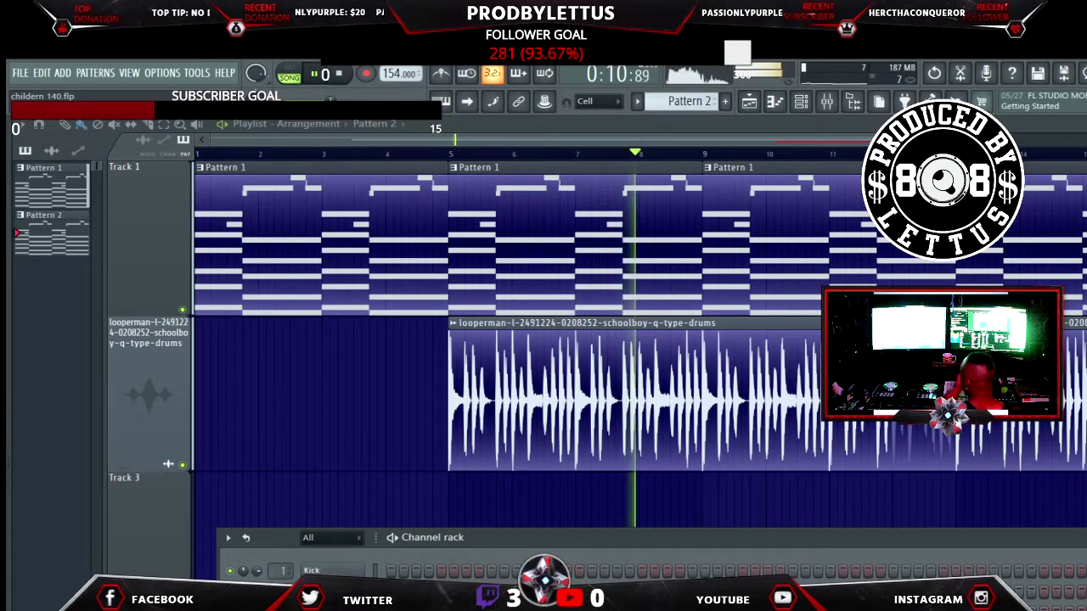
key(F6)
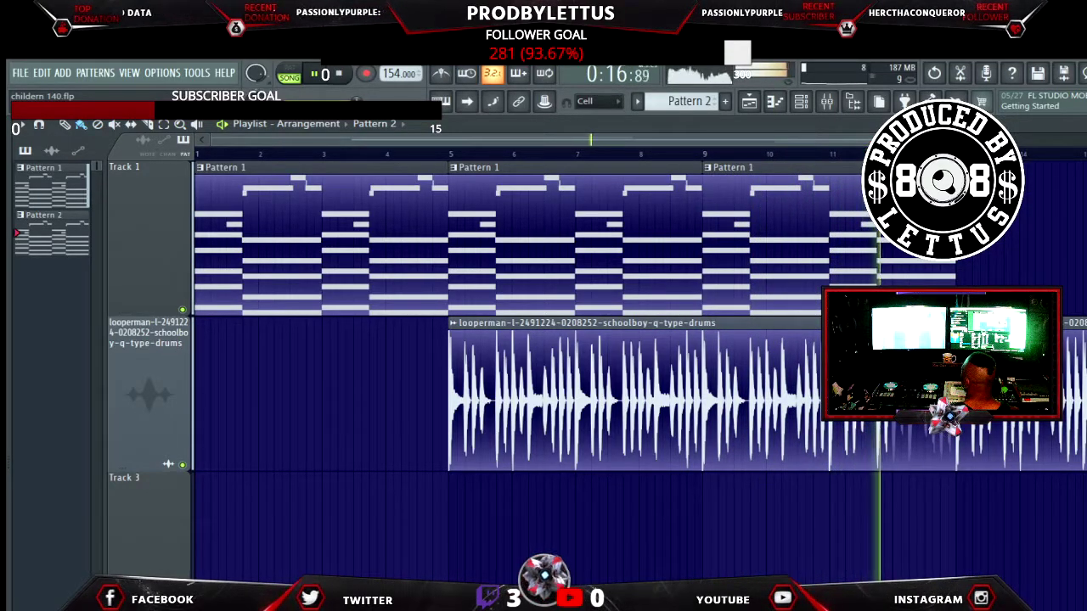
Place Pattern 2 clips on Track 3 at bars 9 and 13, and delete the Pattern 1 clips at bars 5 and 9
click(963, 488)
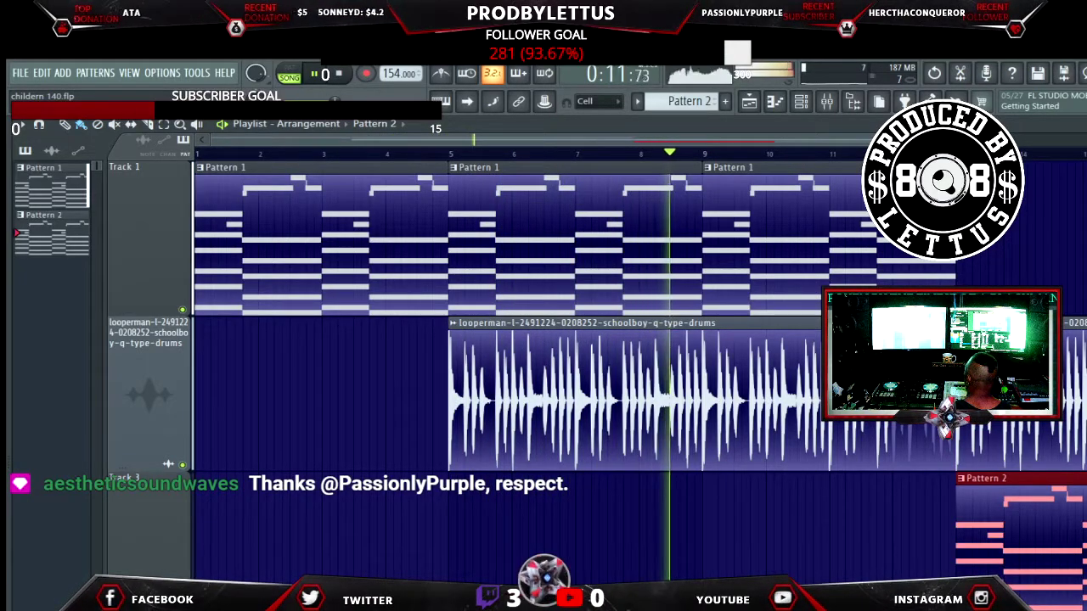
click(713, 518)
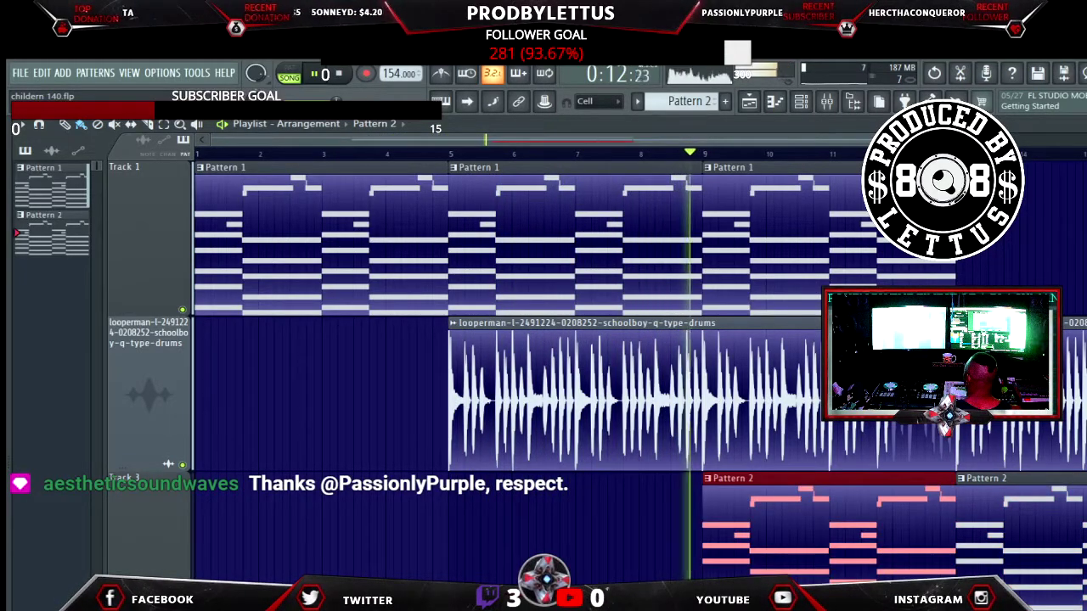
right_click(815, 254)
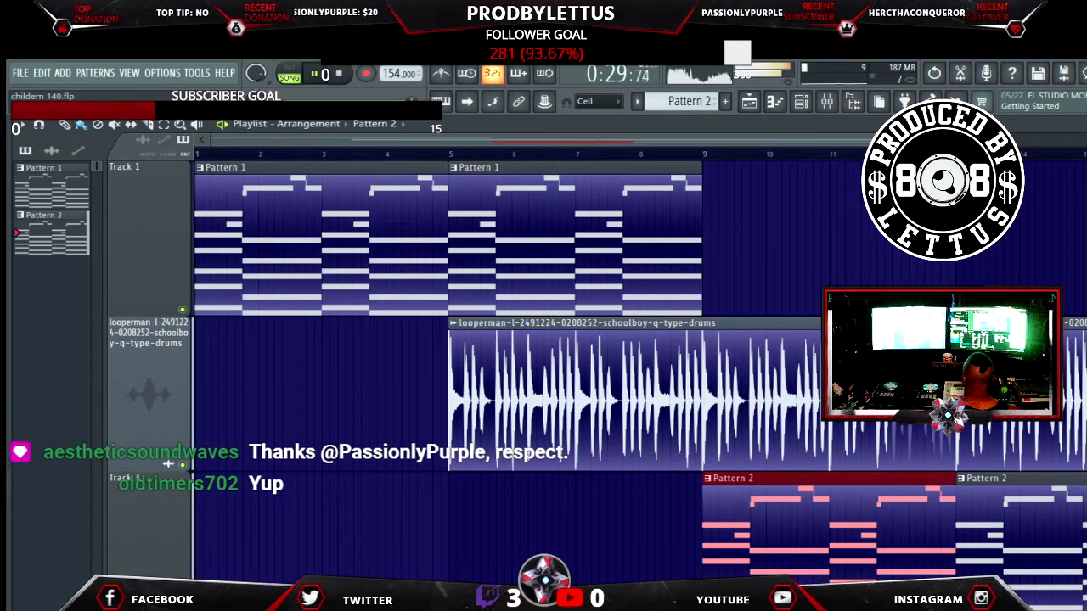
click(645, 255)
key(space)
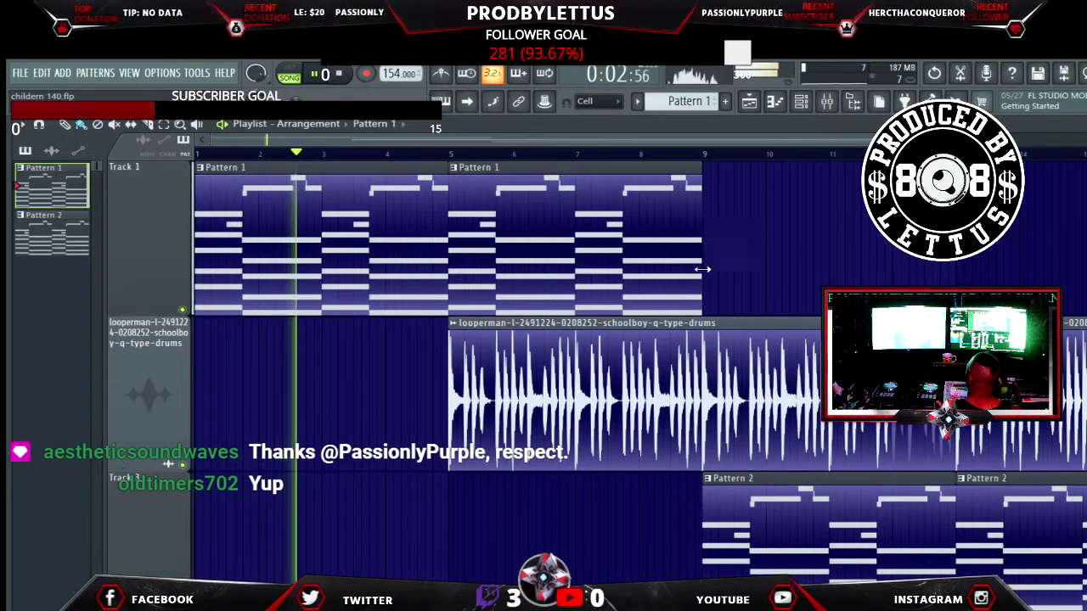
right_click(602, 311)
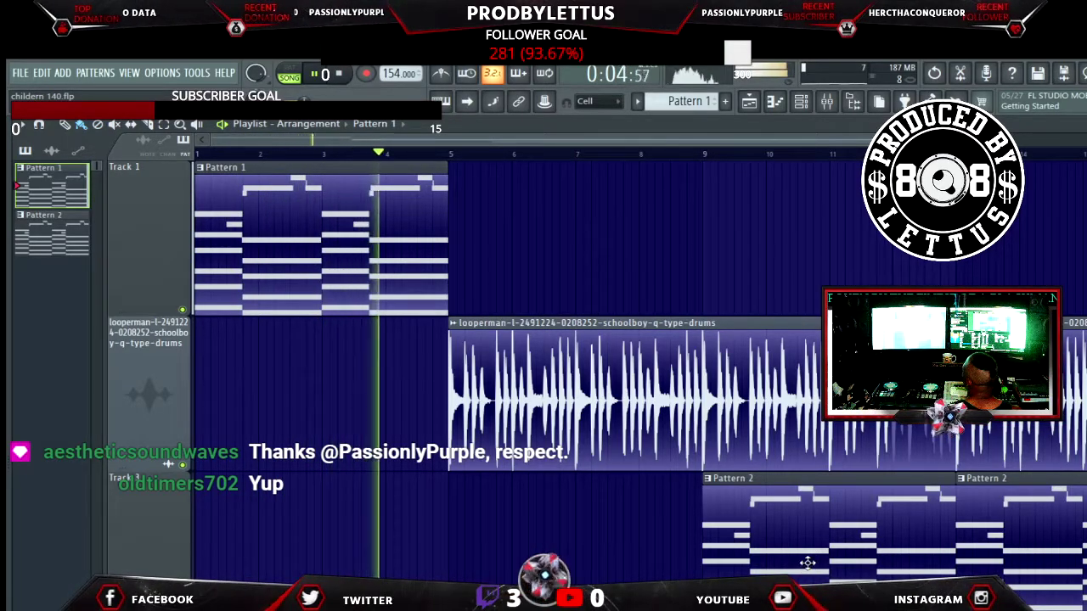
Move the two Pattern 2 clips on Track 3 to bars 5 and 9 and make the bar 9 clip a unique pattern
drag(739, 510, 492, 509)
drag(687, 553, 678, 553)
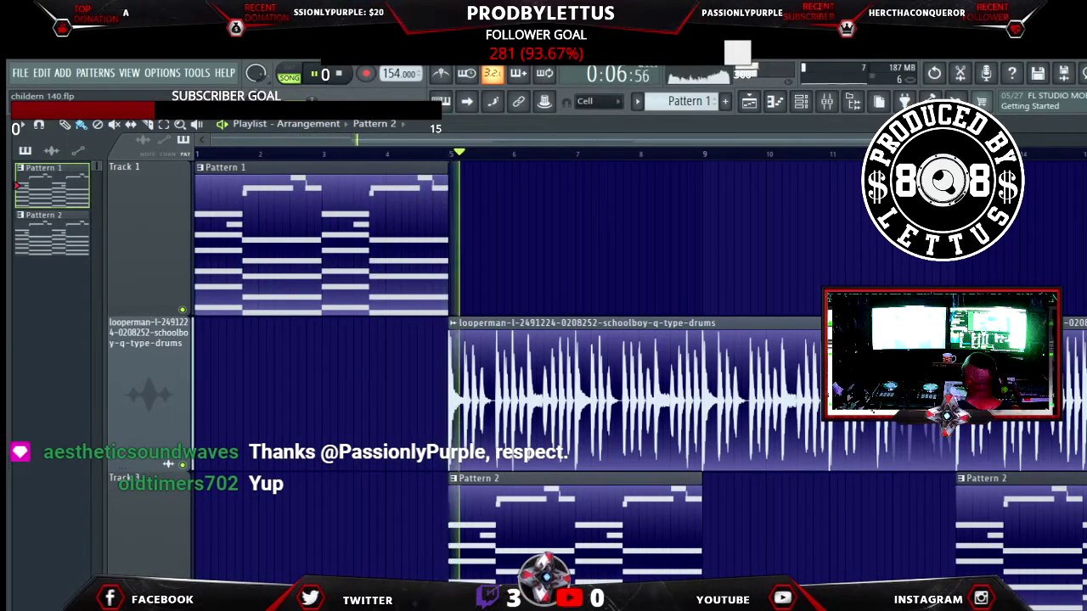
key(space)
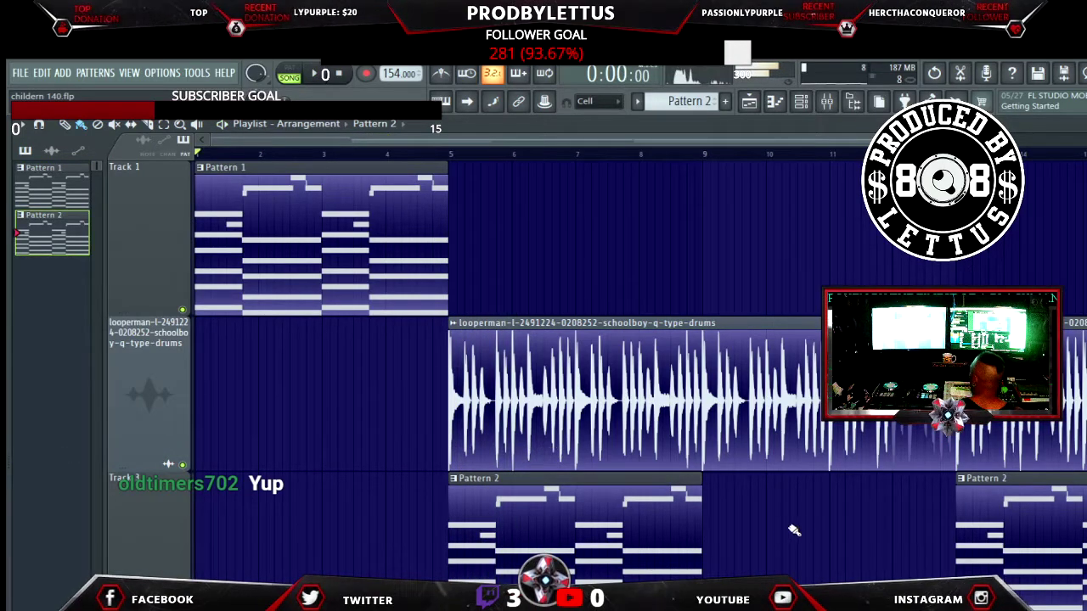
key(space)
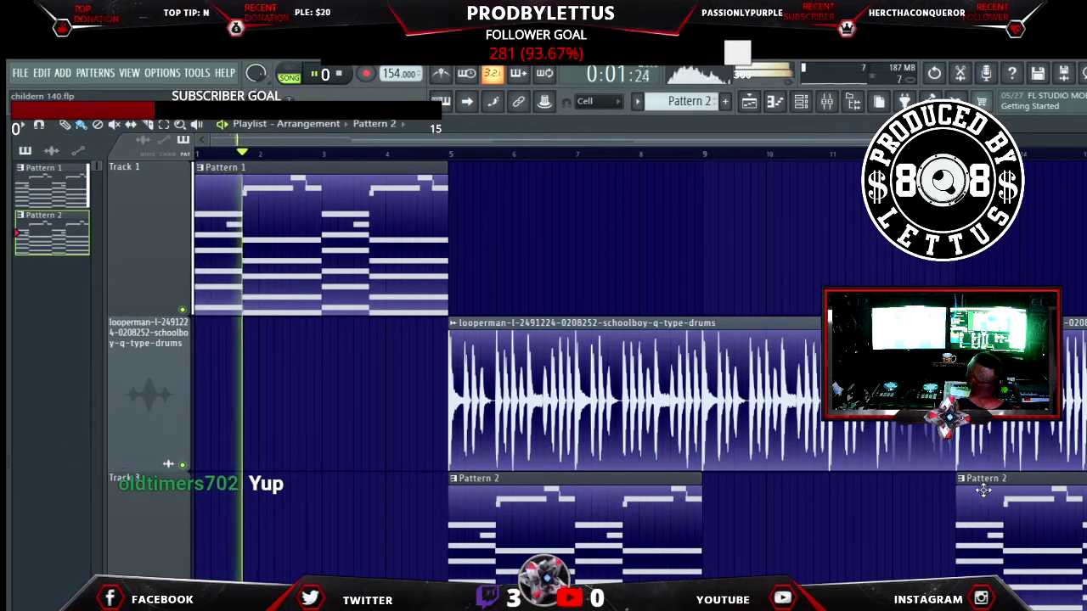
drag(987, 516, 734, 517)
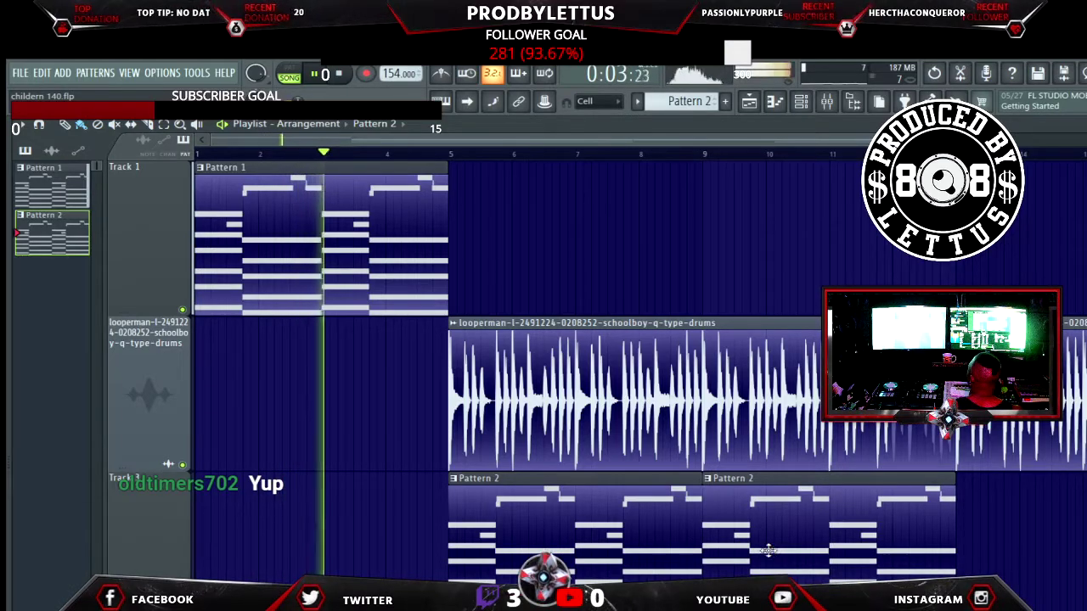
click(707, 477)
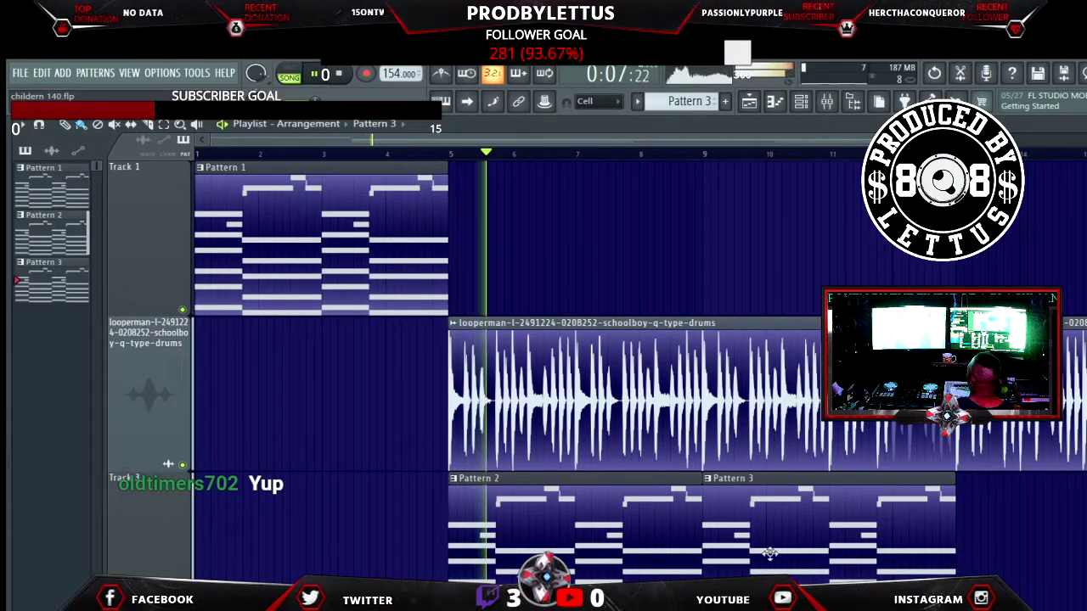
Route the Purity, drum loop and OCTANE_2 channels to mixer inserts 1 to 3 and return to the playlist
click(826, 101)
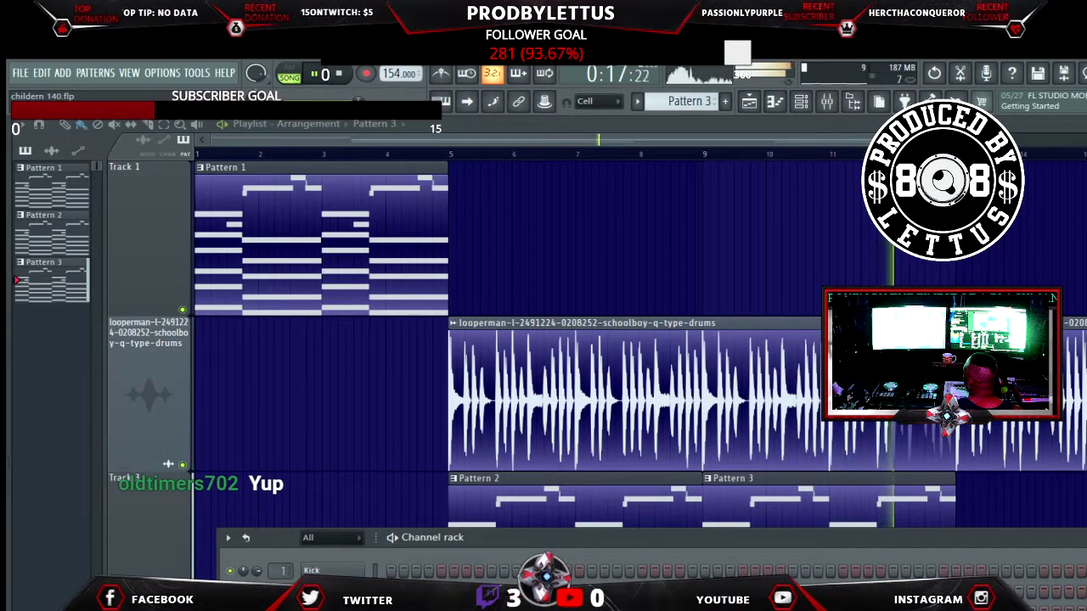
click(830, 101)
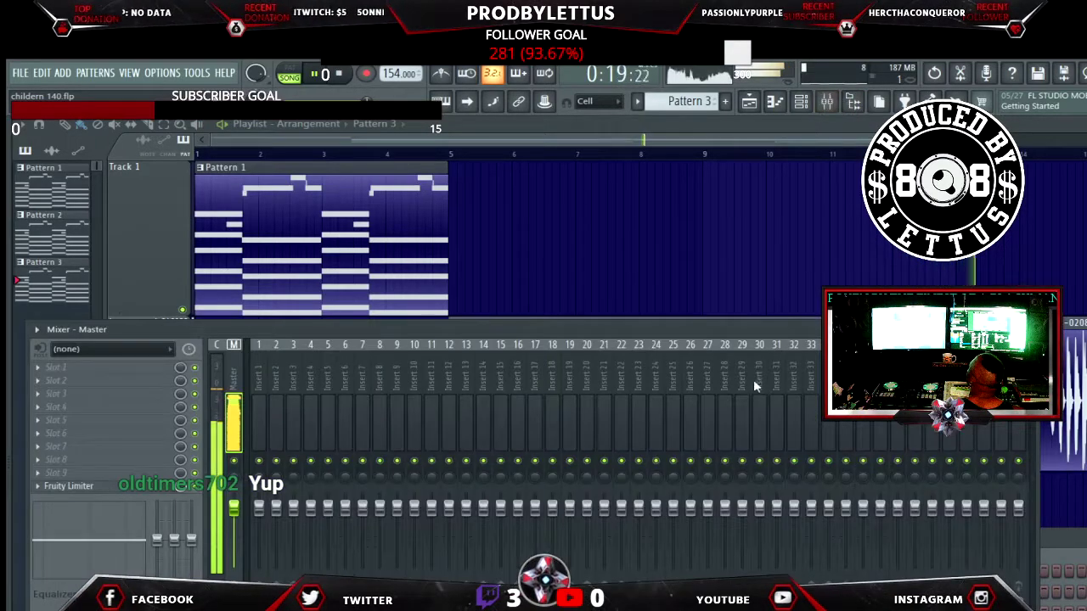
click(258, 420)
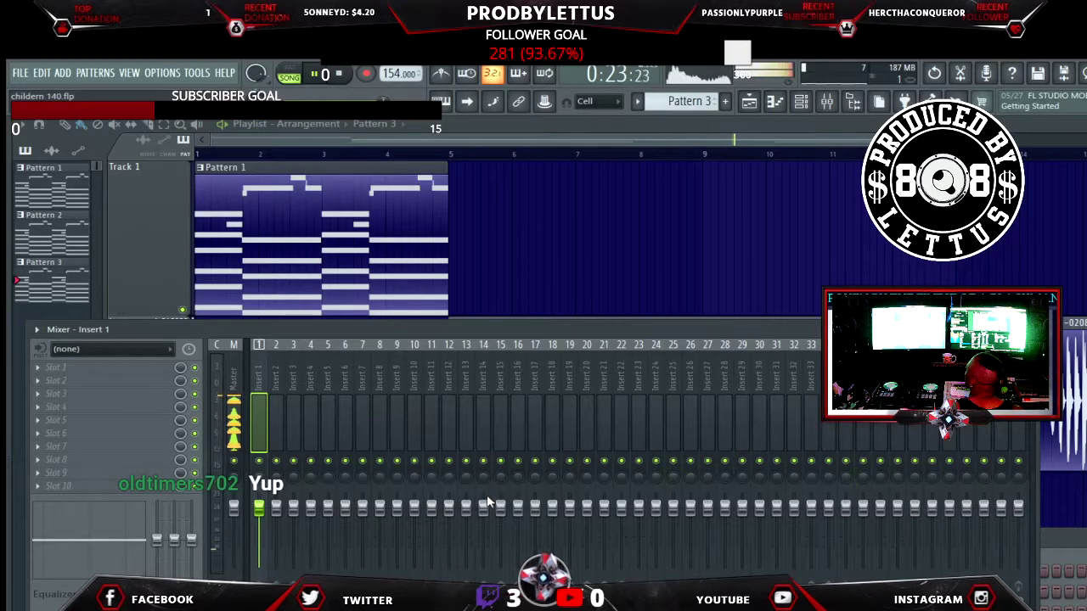
key(ctrl+shift+l)
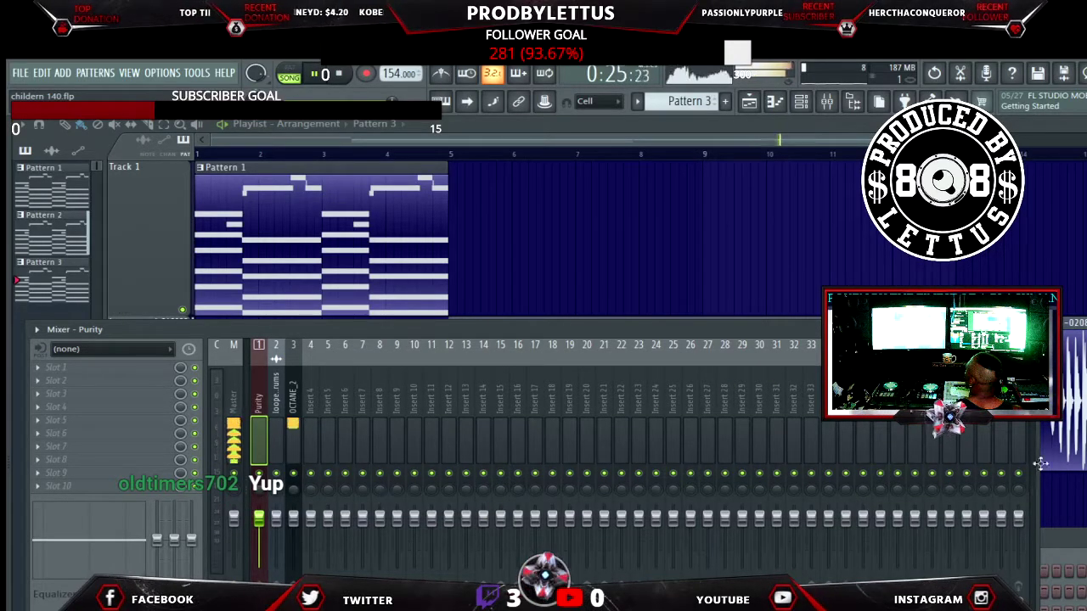
click(1075, 544)
click(813, 314)
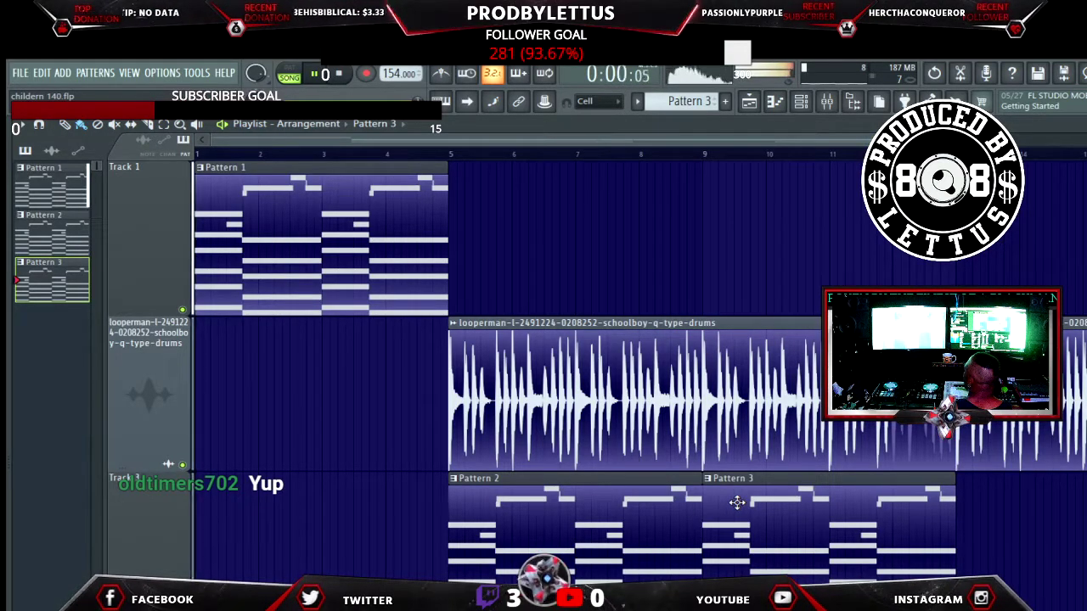
click(802, 103)
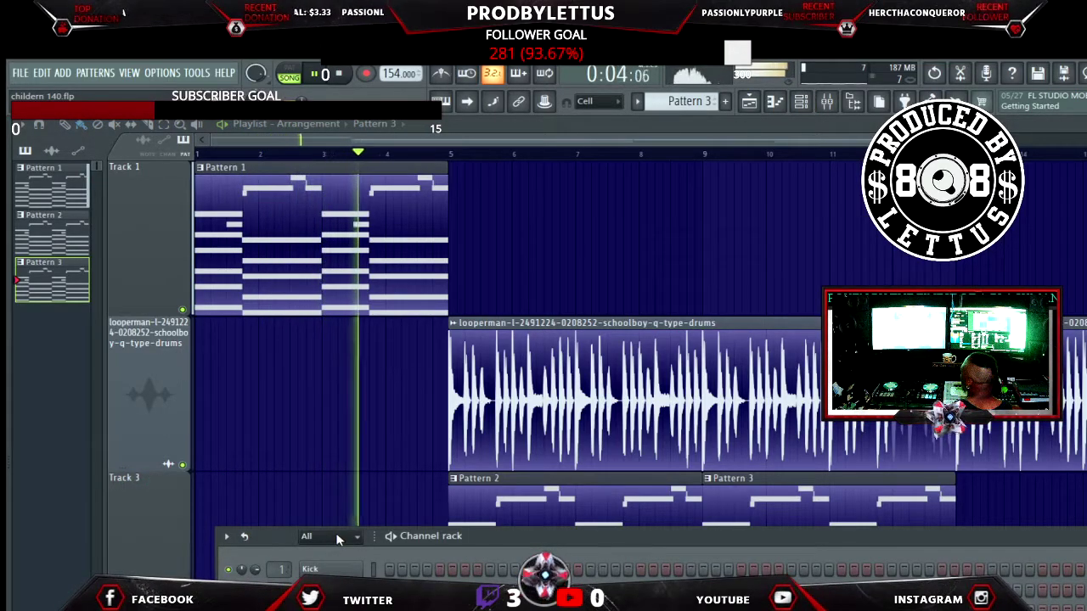
scroll(337, 538, down, 1)
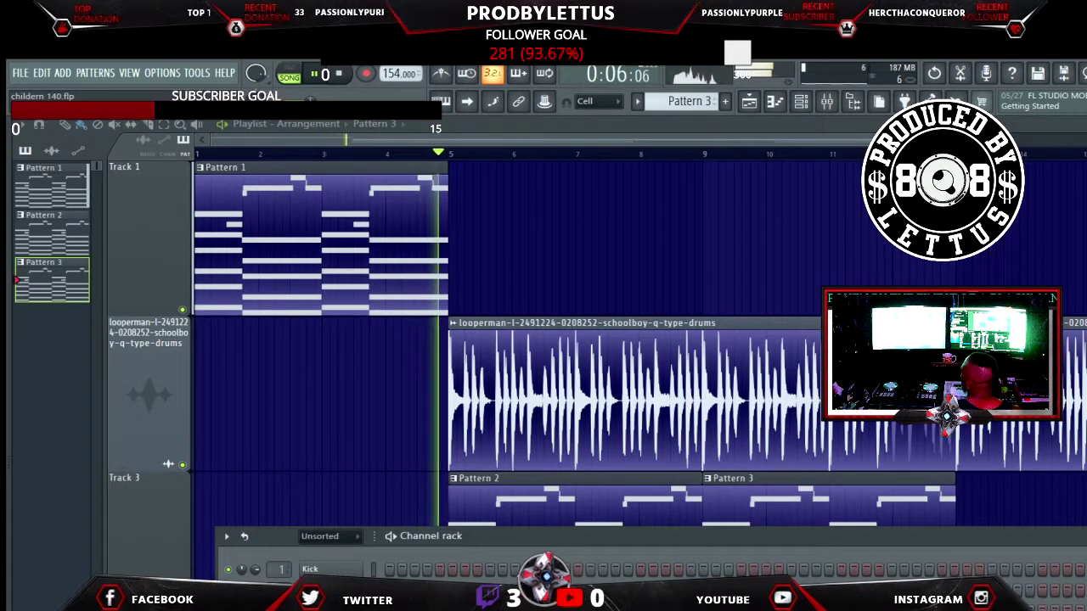
scroll(337, 537, up, 1)
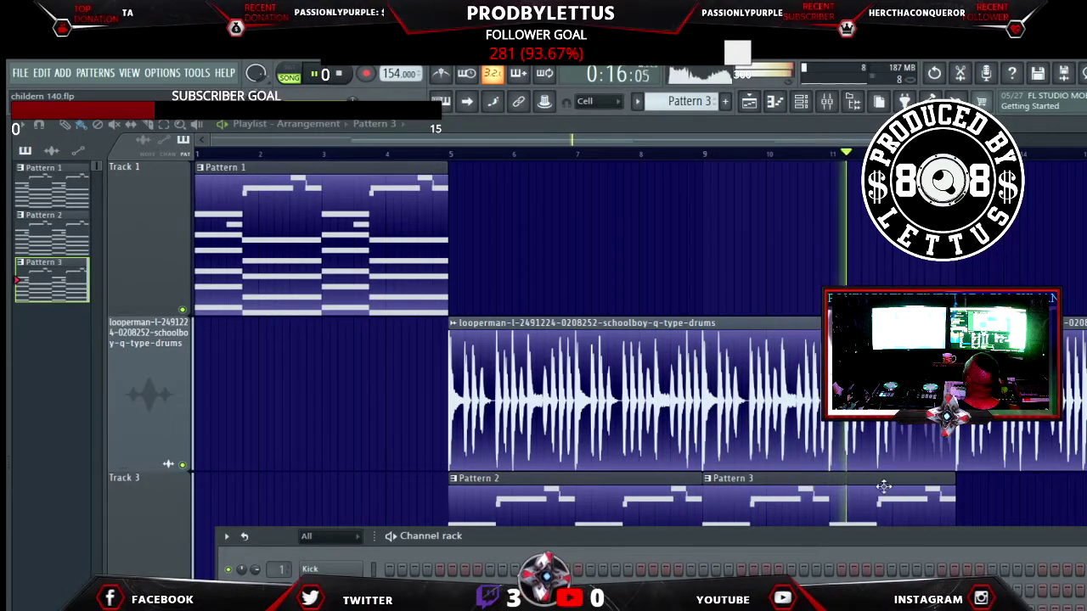
key(F6)
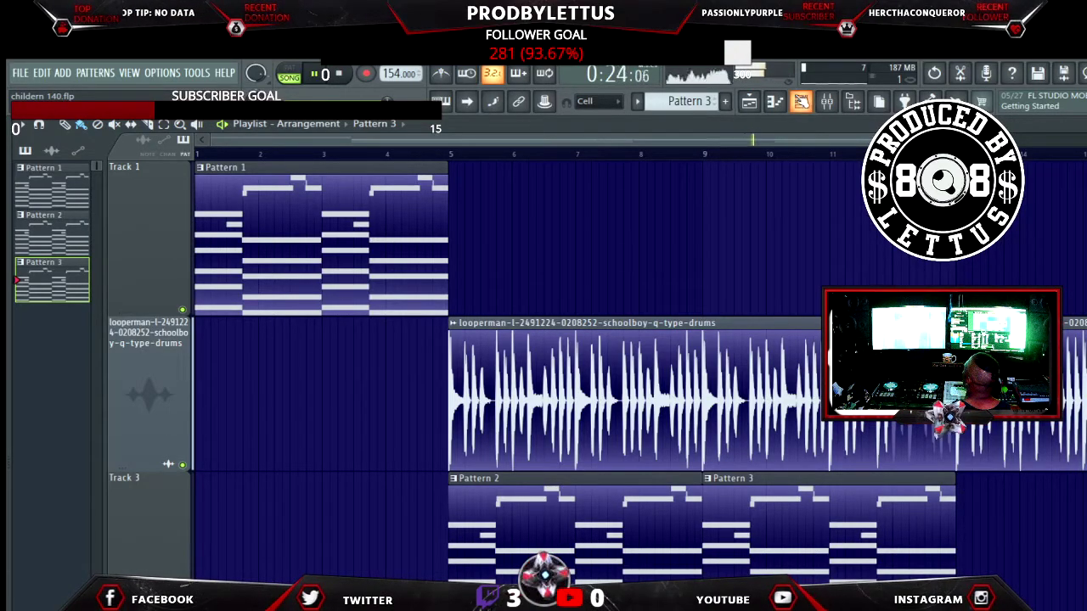
Lower the OCTANE_2 mixer track's volume slightly and load Gross Beat in its effect slot 2 while the song plays
click(826, 101)
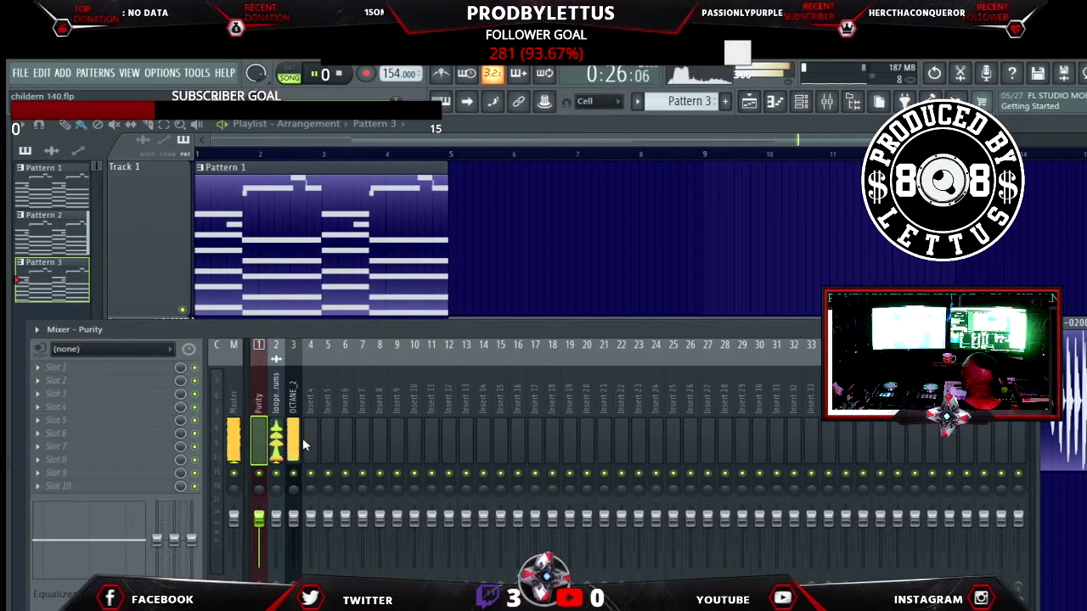
click(296, 509)
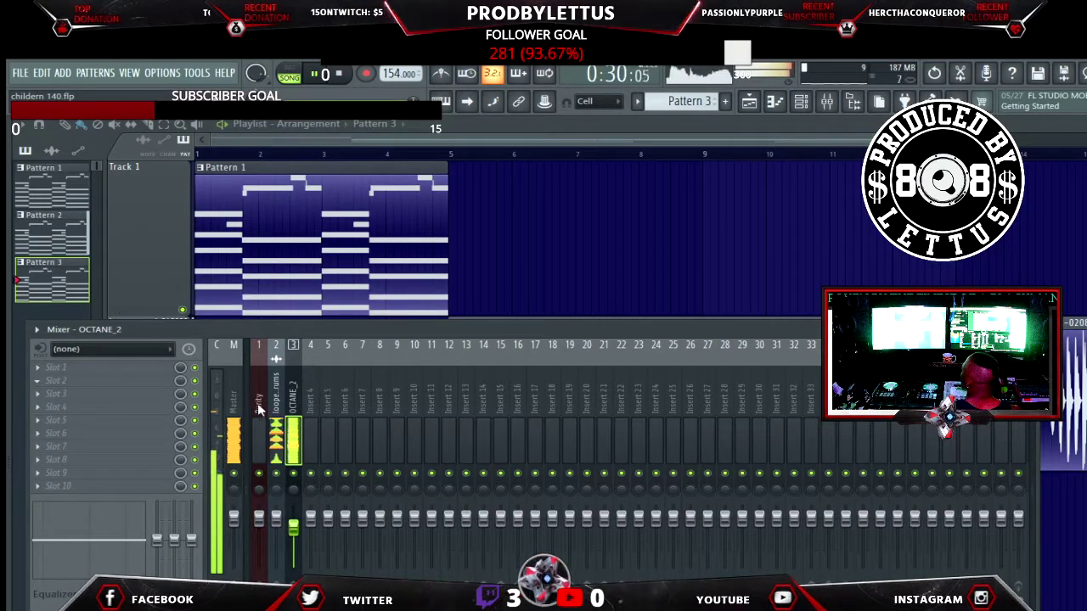
key(space)
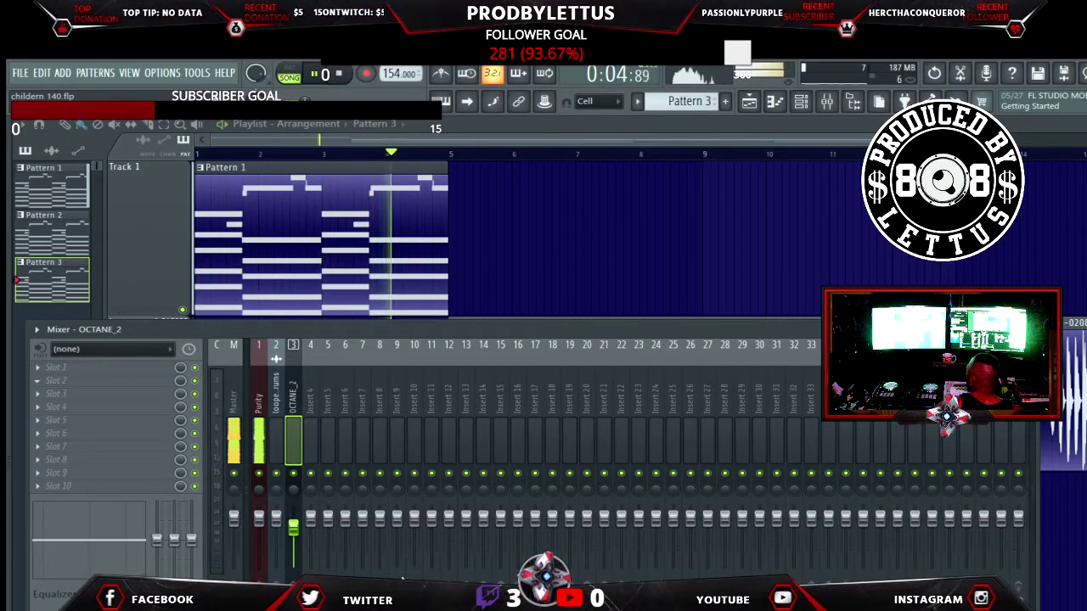
click(55, 381)
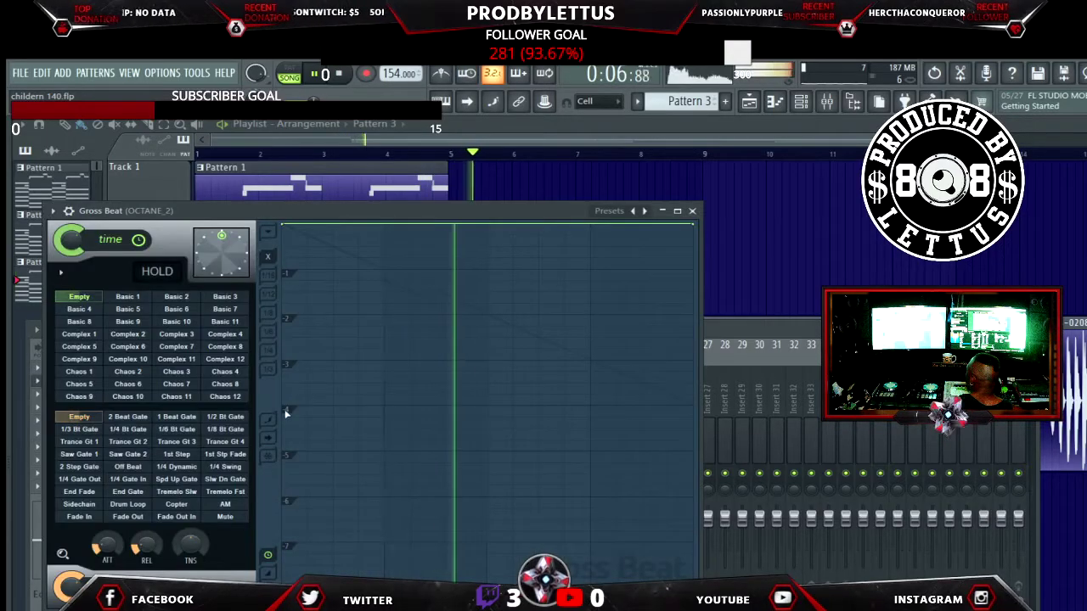
Audition Gross Beat's 1/3, 1/4 and 2 Beat volume gates on OCTANE_2 and settle on 1 Beat Gate
click(176, 417)
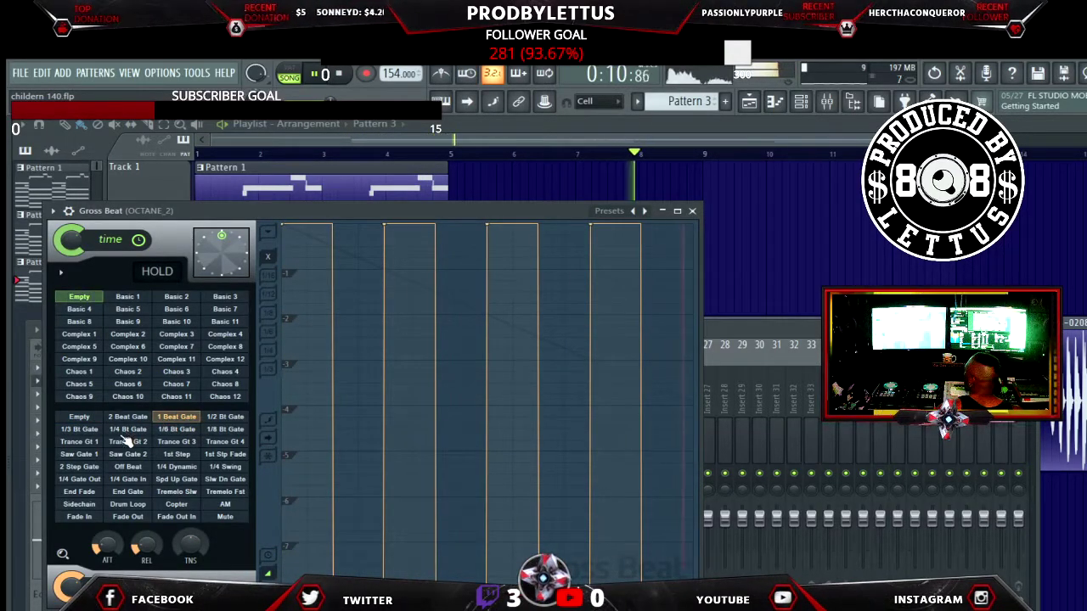
click(79, 428)
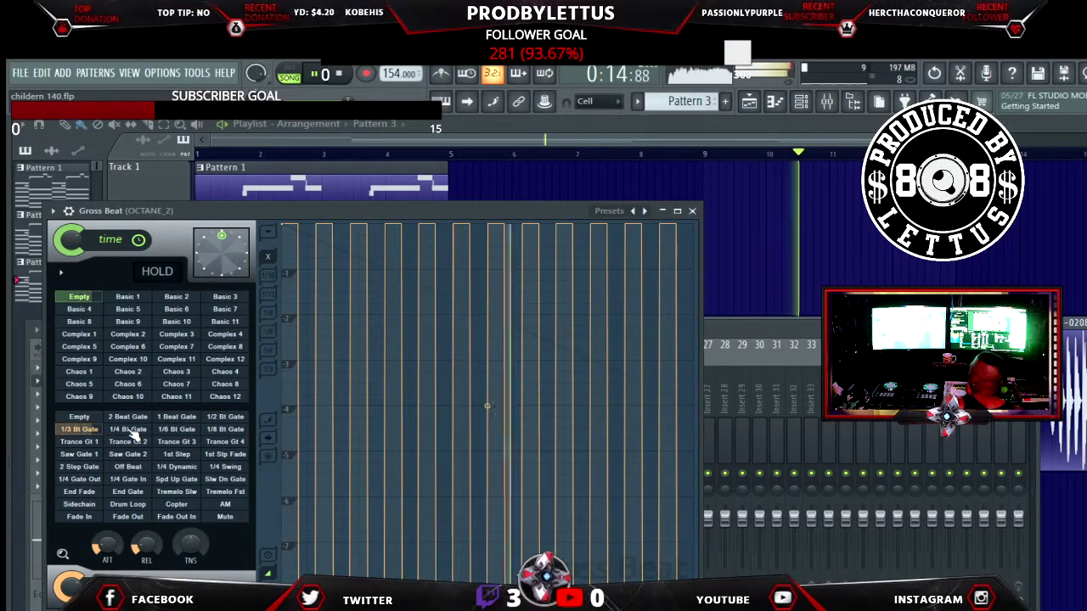
click(129, 430)
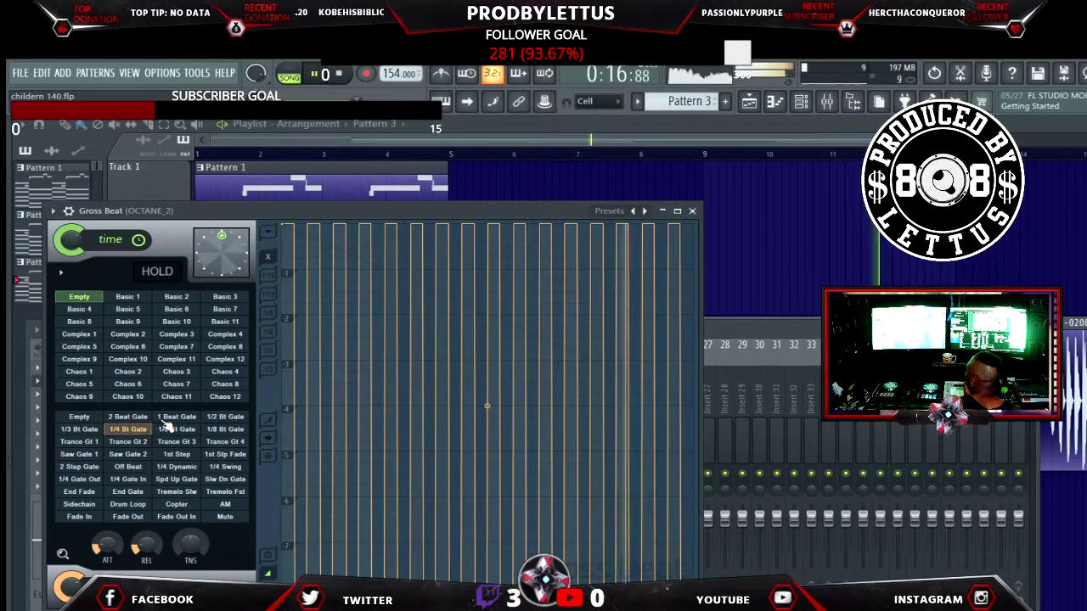
click(134, 417)
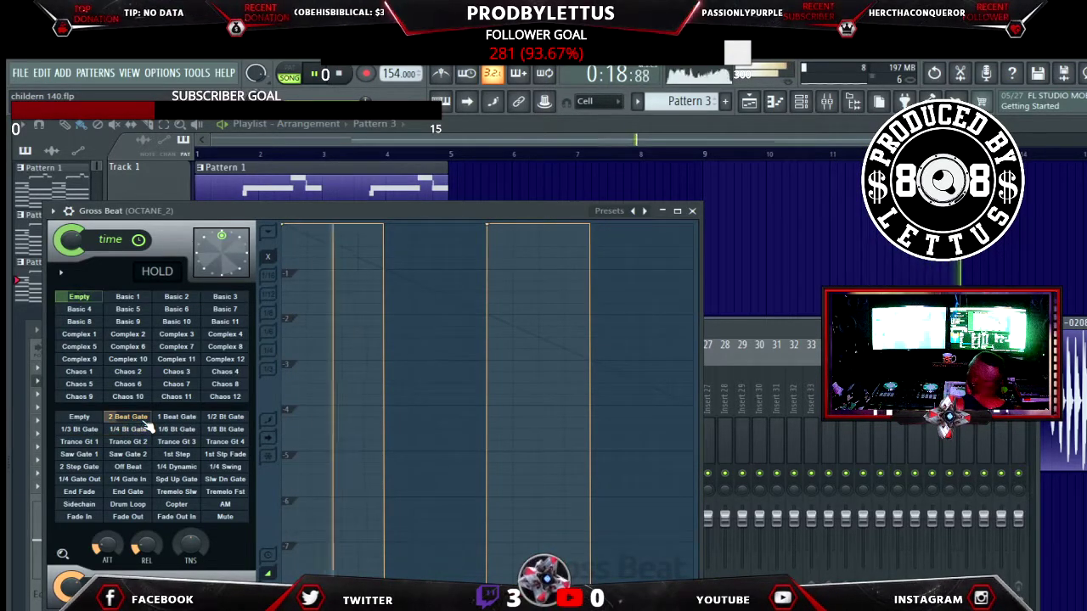
click(180, 417)
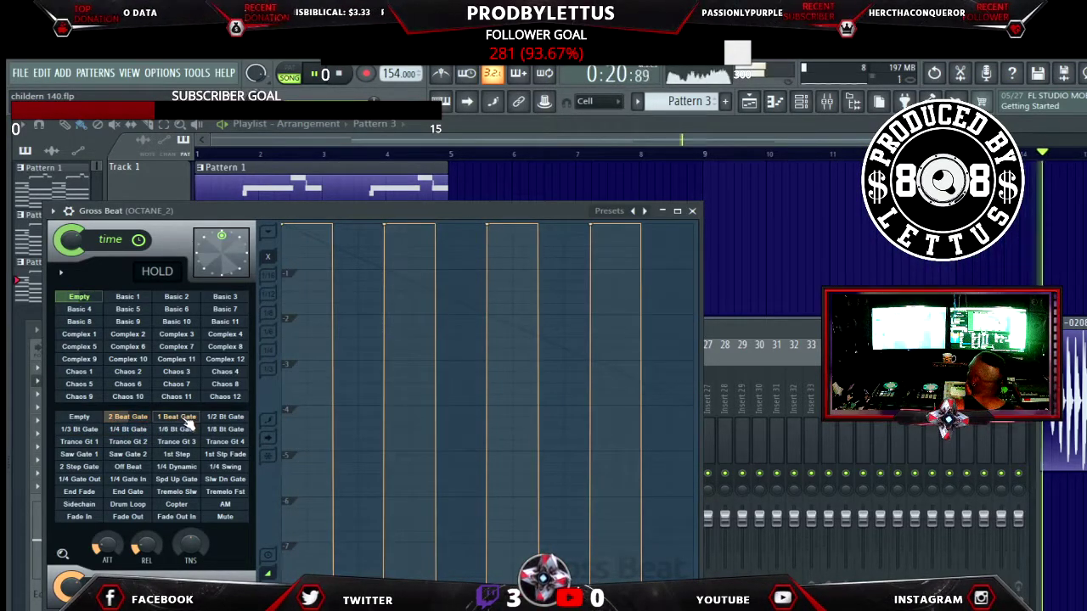
key(F5)
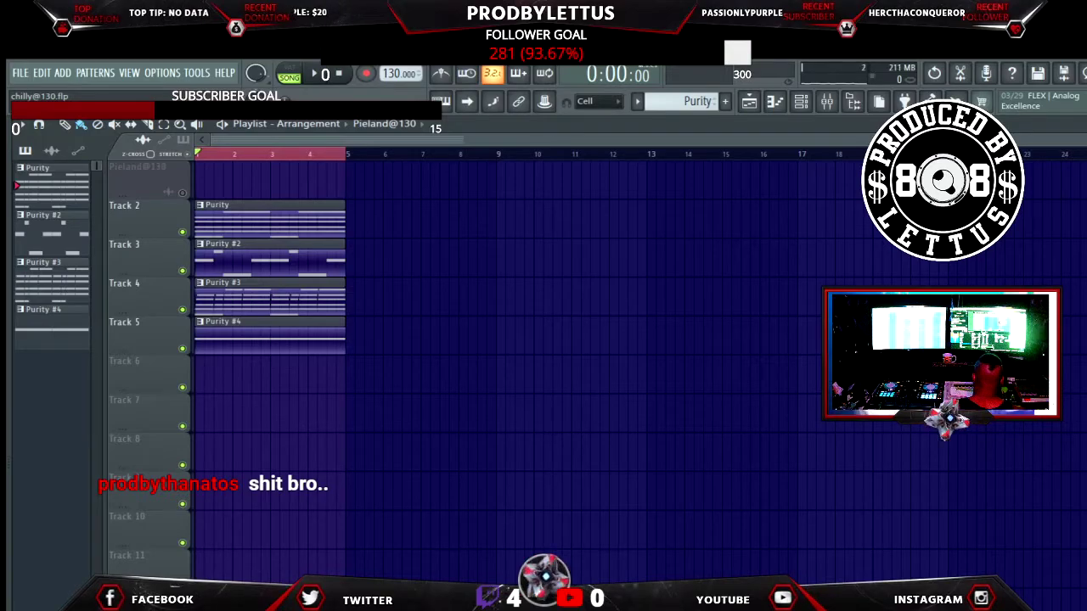
Play the song, move the Purity clip to bar 5 and the Purity #3 clip to bar 9, and extend the loop over all clips
scroll(934, 437, up, 5)
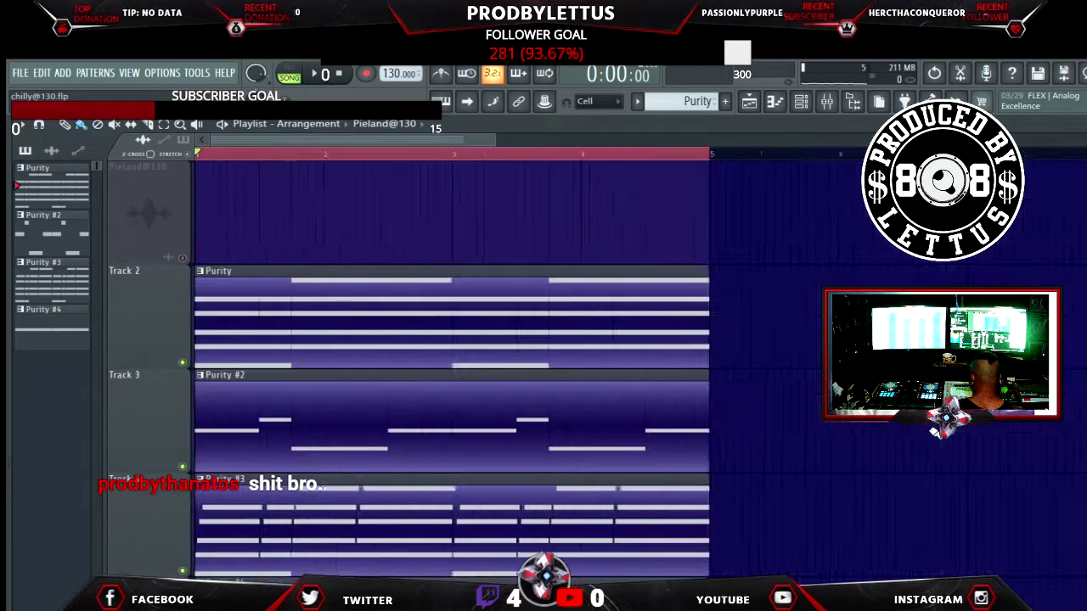
key(space)
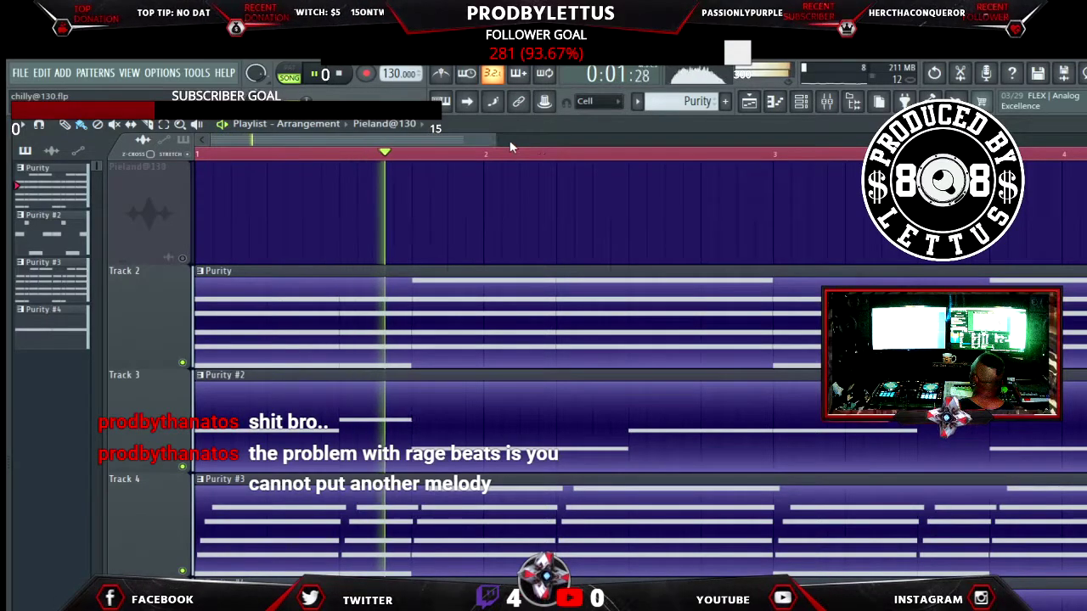
drag(496, 139, 874, 136)
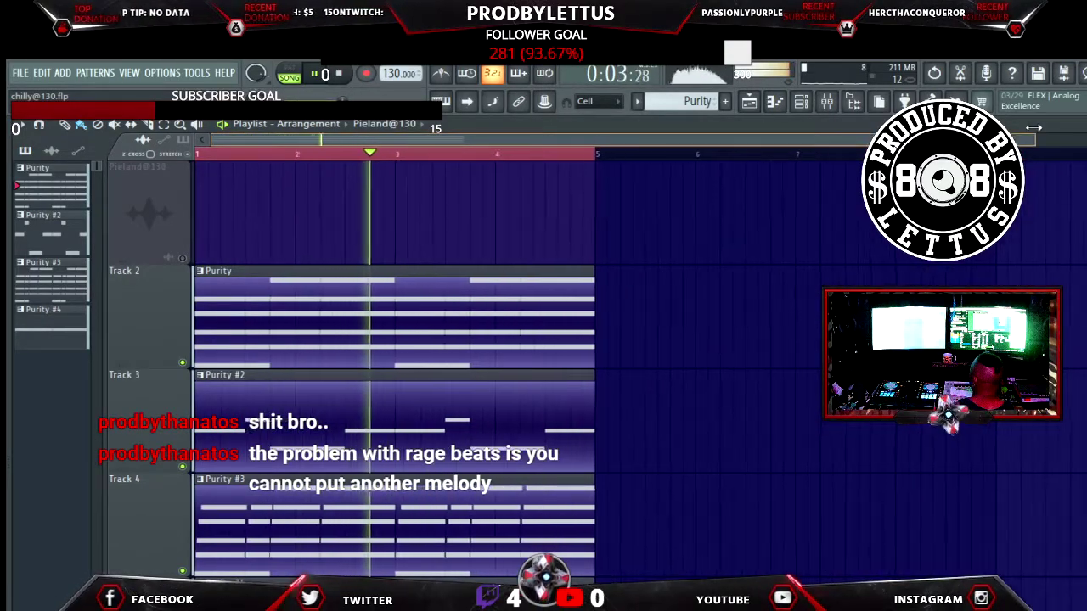
drag(347, 335, 741, 307)
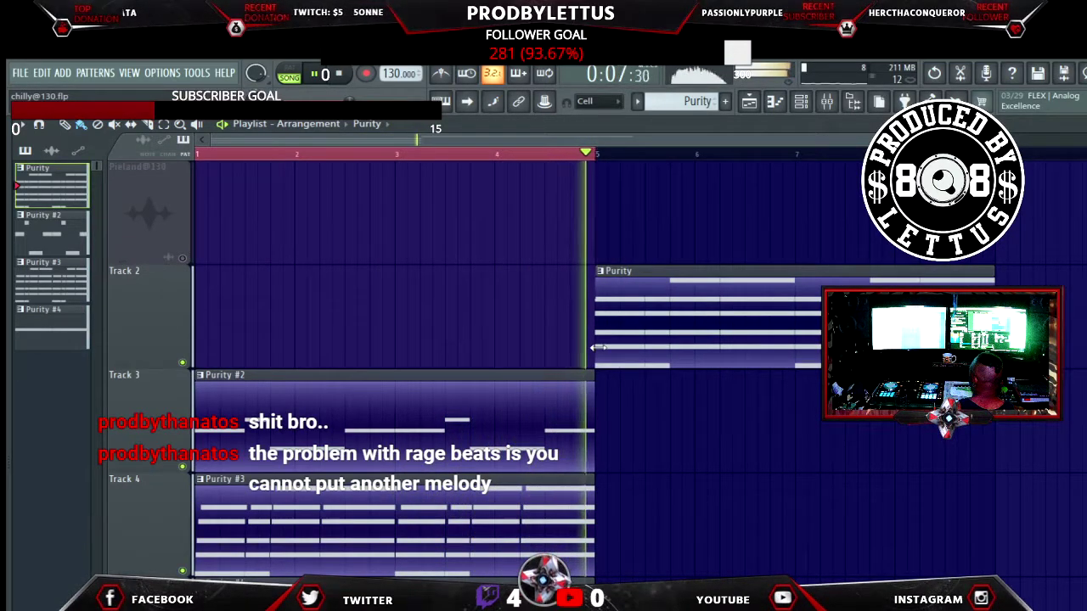
drag(495, 520, 1086, 520)
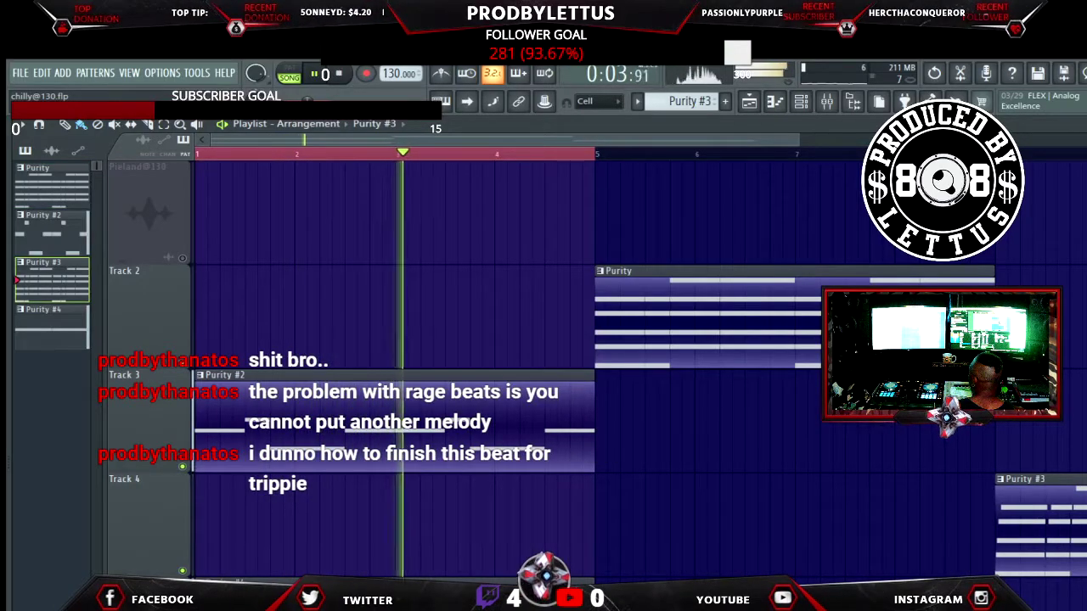
mouse_move(447, 436)
mouse_down()
mouse_move(883, 428)
mouse_move(435, 424)
mouse_up()
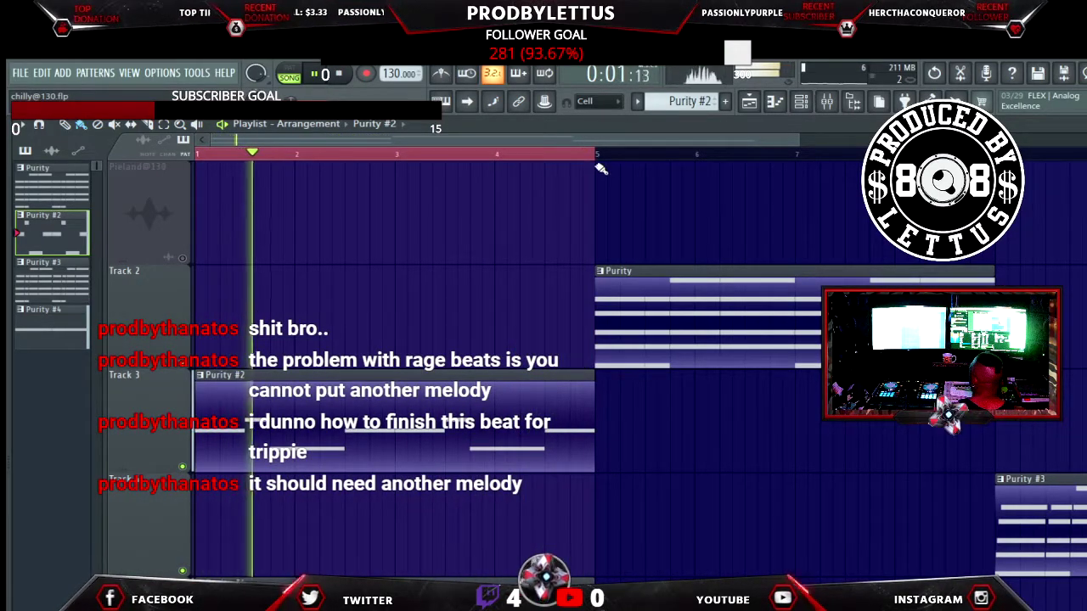
drag(595, 154, 977, 161)
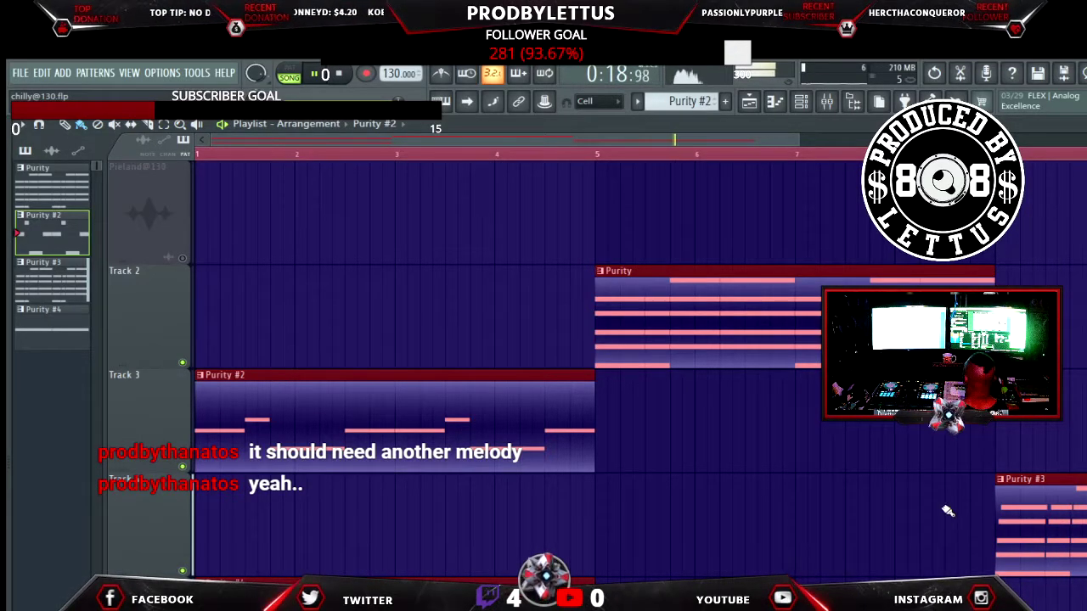
Move the Purity clip to bar 9, place Purity #3 clips at bars 5 and 9 on Track 4, and select the whole arrangement
drag(611, 322, 1050, 322)
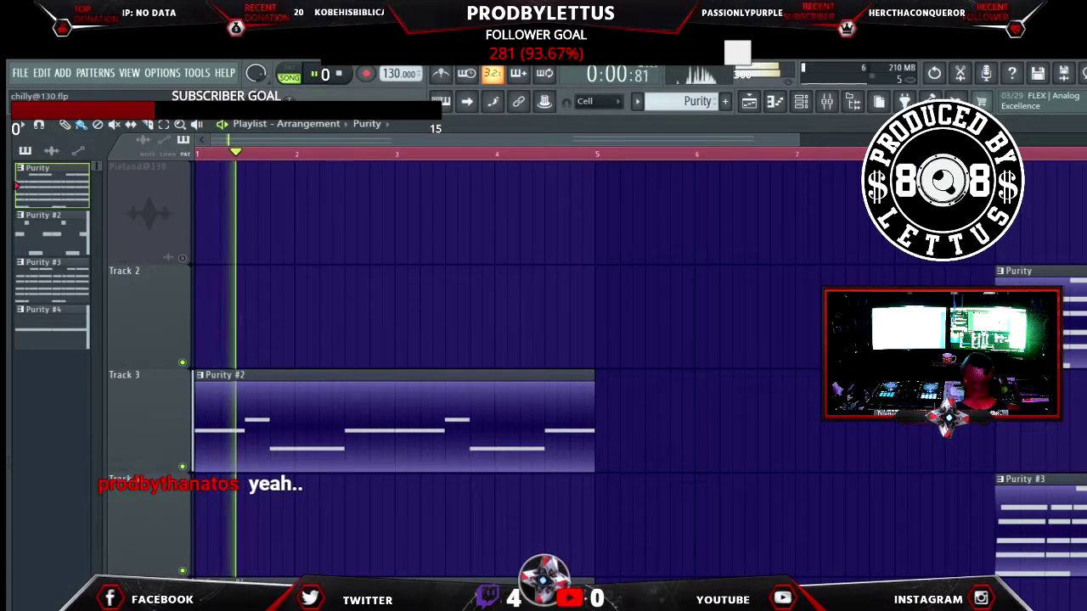
drag(1031, 514, 844, 528)
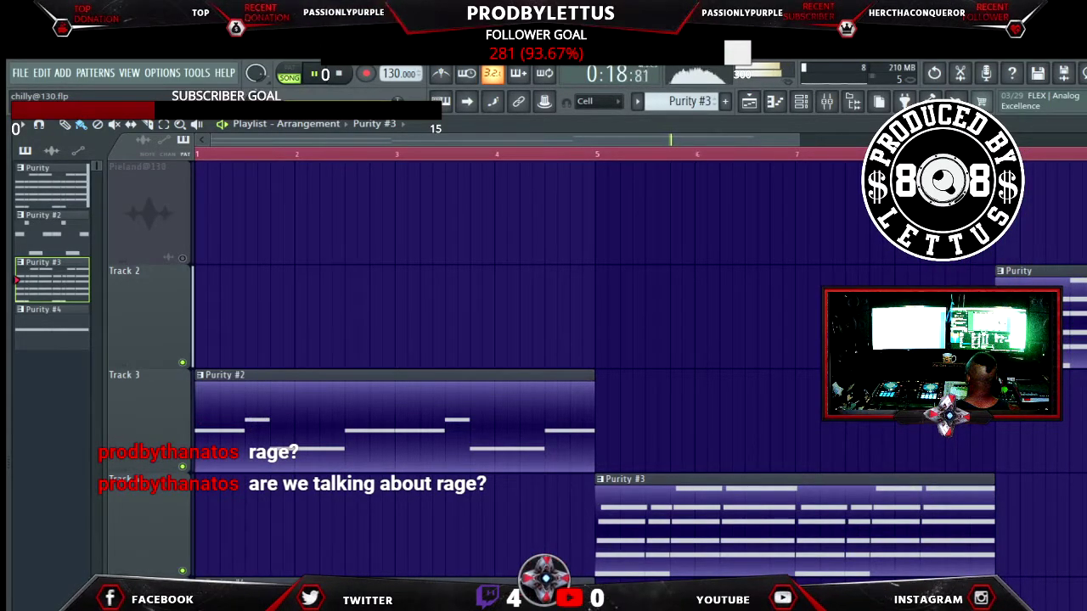
click(1006, 550)
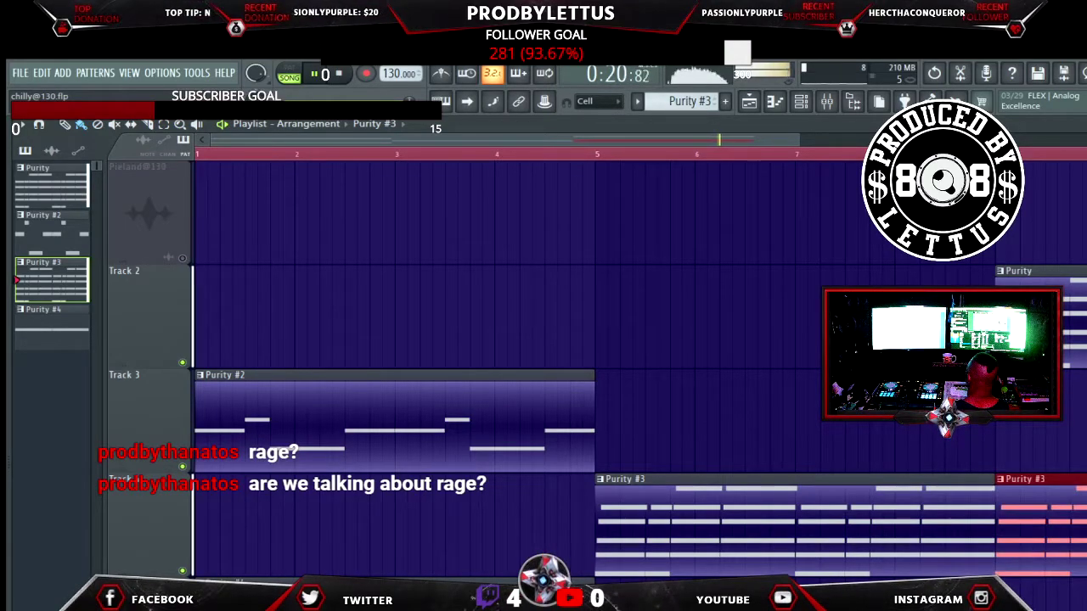
click(51, 185)
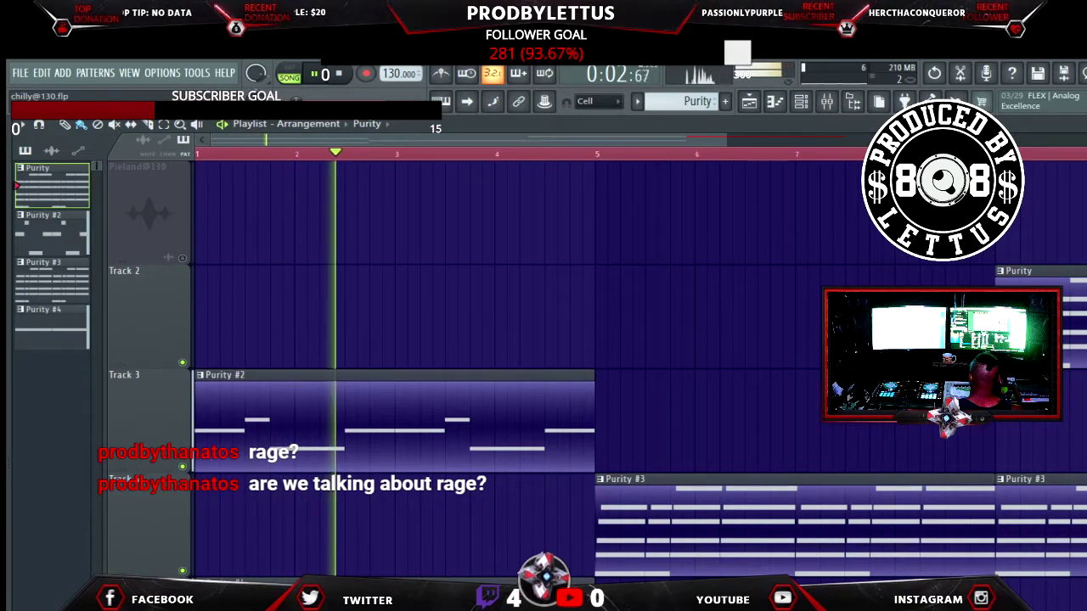
key(ctrl+a)
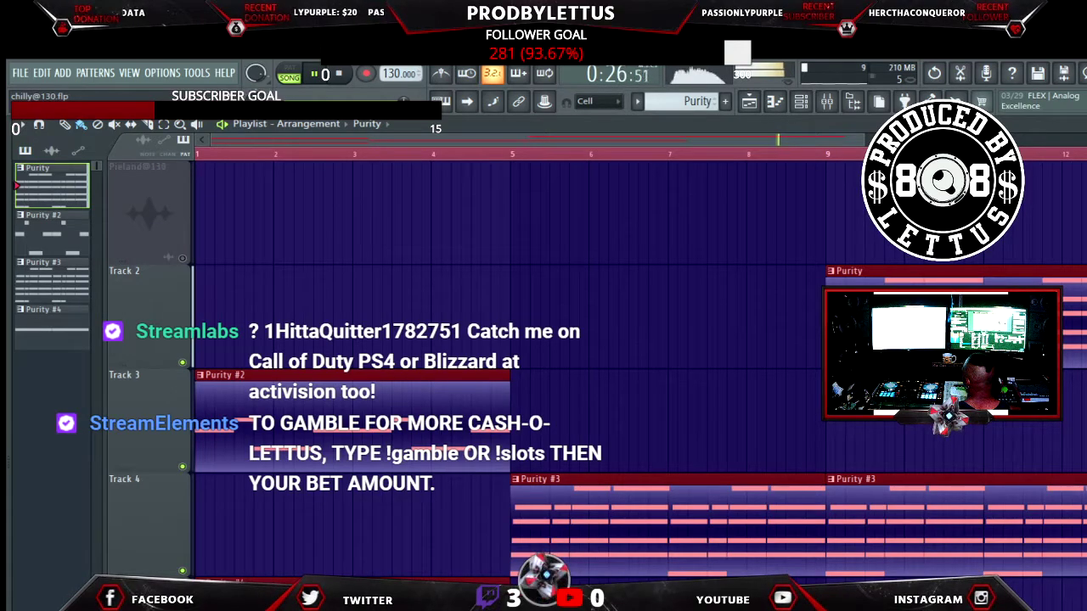
Browse the sample folders for drum sounds and open the hats folder of the Murda Beatz Drum Kit
key(alt+F8)
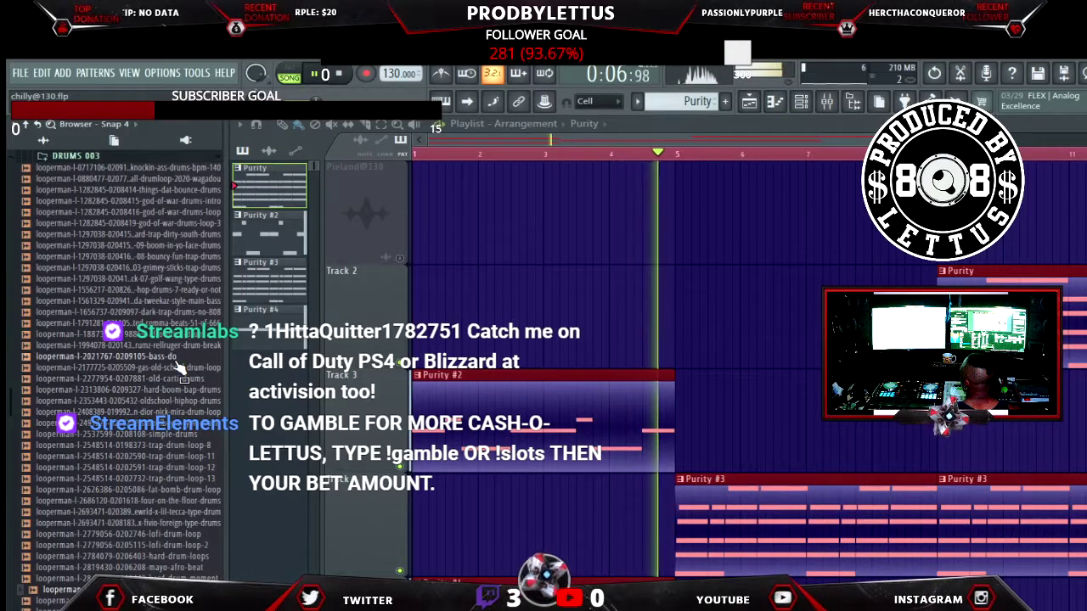
scroll(161, 406, up, 5)
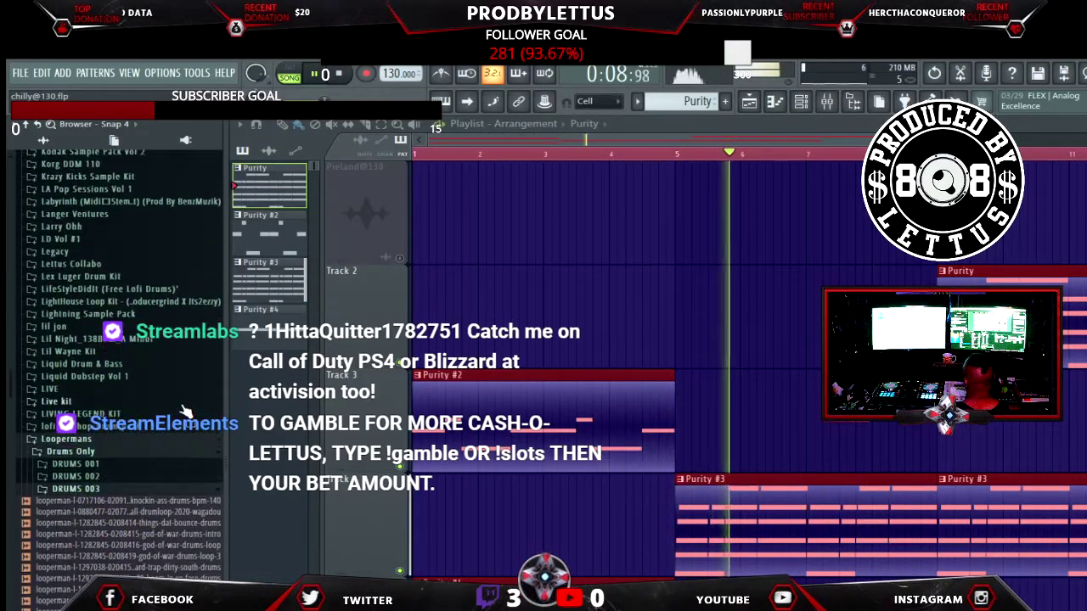
scroll(170, 405, down, 5)
scroll(178, 404, up, 10)
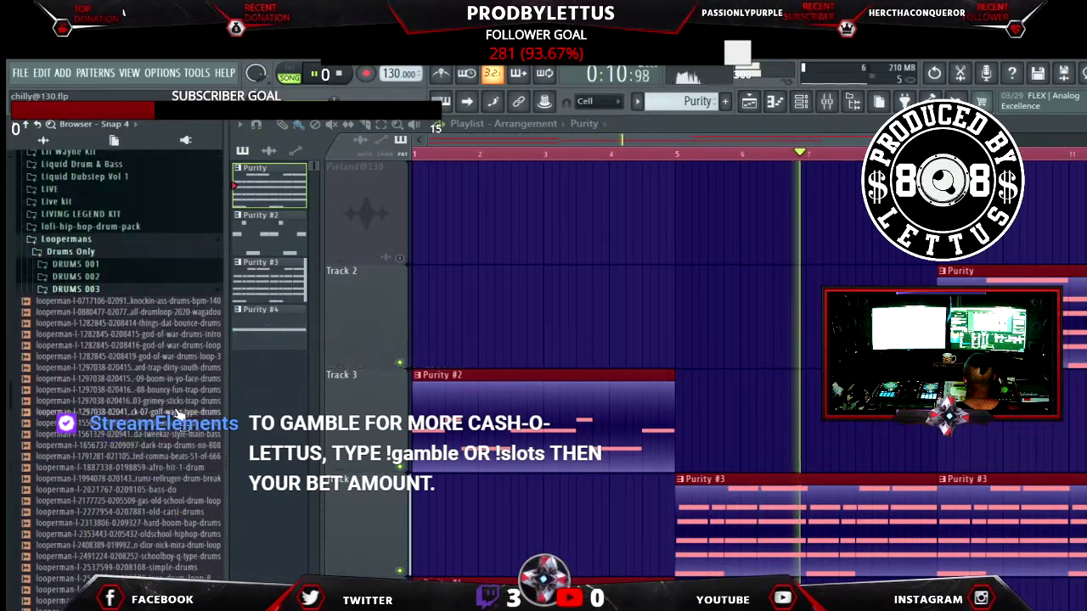
scroll(96, 434, up, 15)
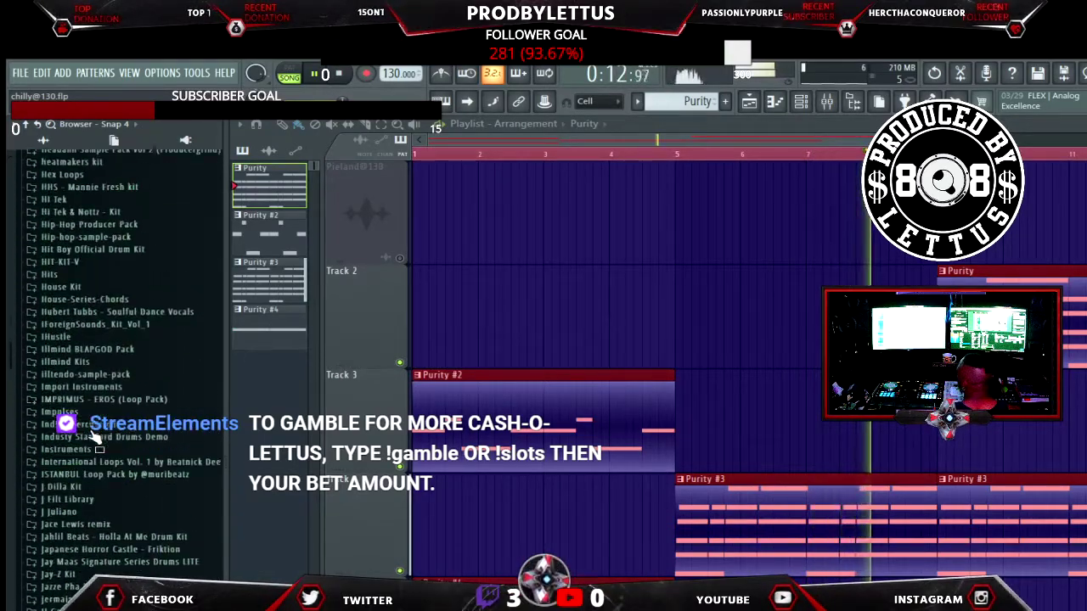
click(89, 455)
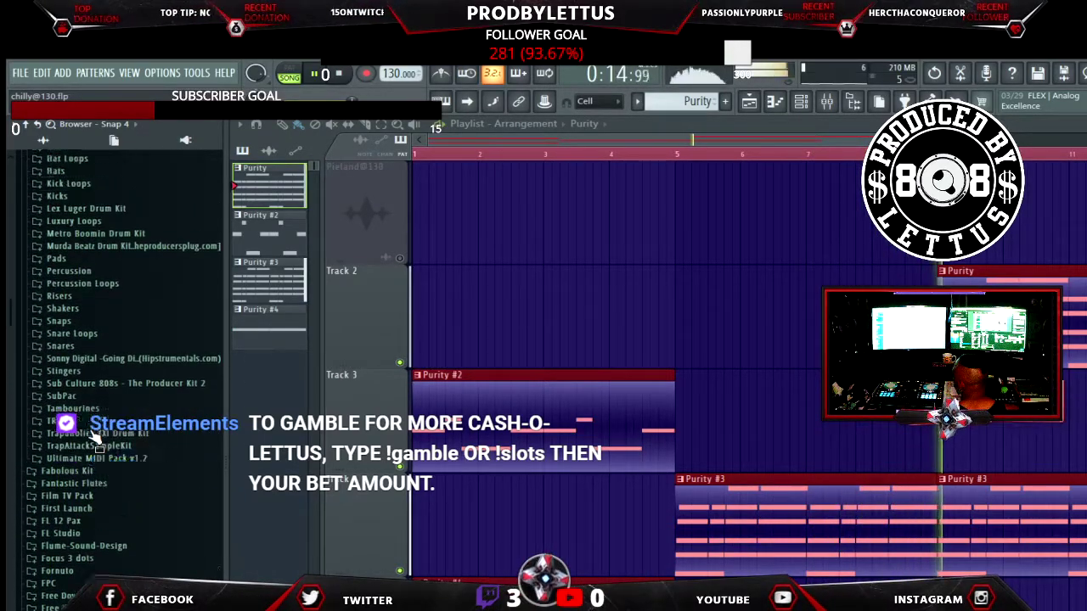
scroll(105, 429, up, 8)
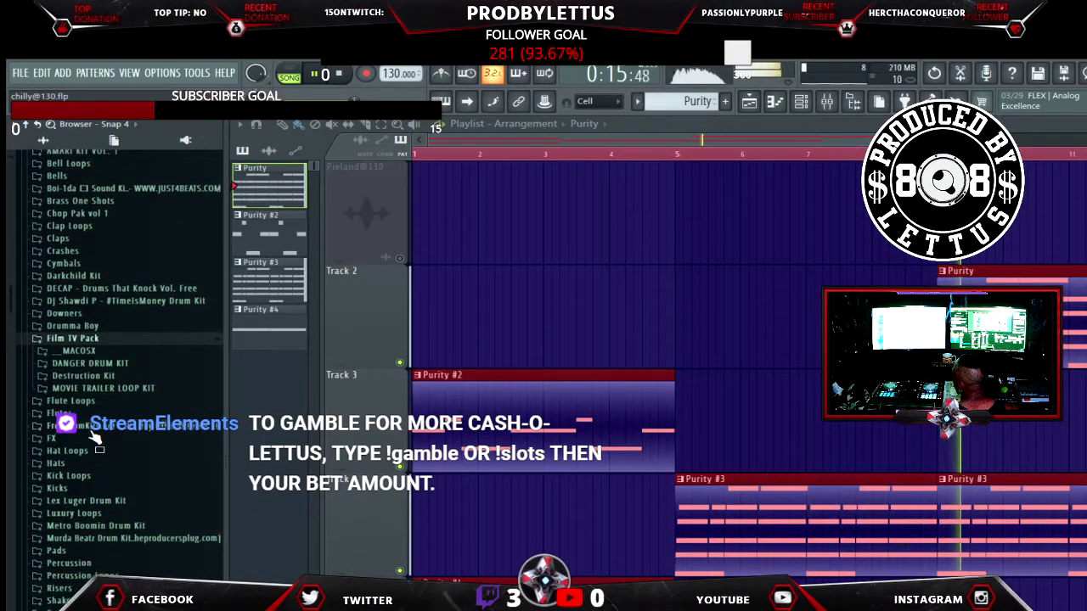
click(89, 339)
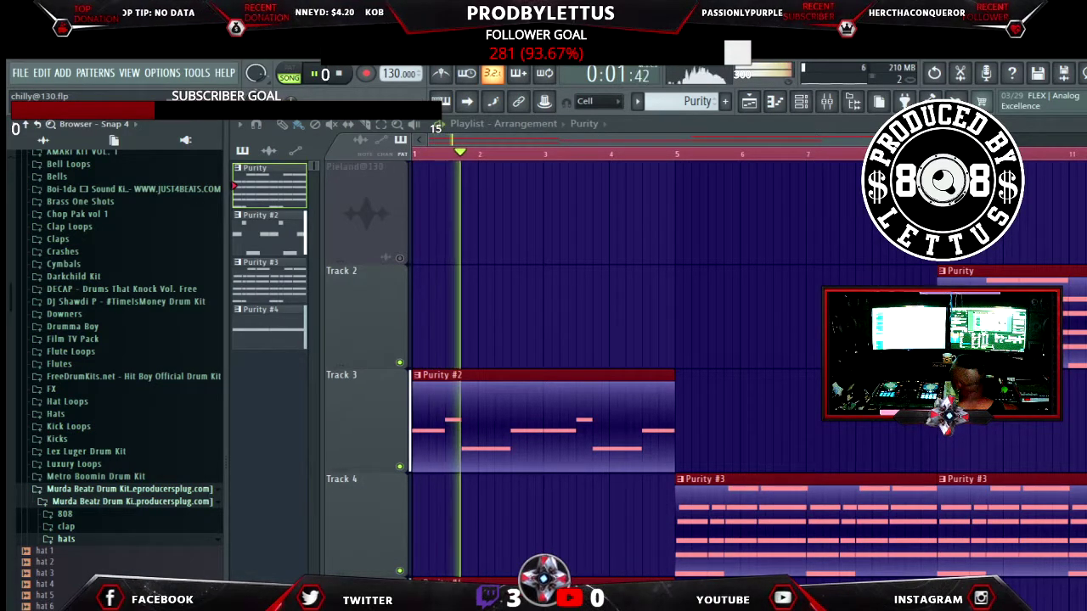
Add the hat 7 sample to the playlist and create a new empty pattern for the hats
key(alt+F8)
click(801, 101)
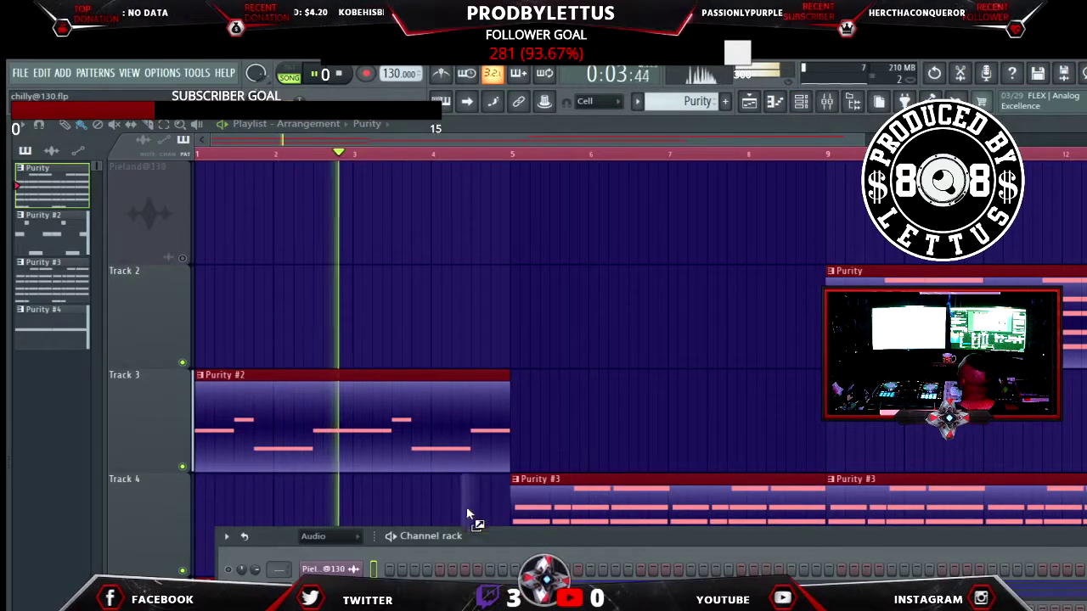
key(F6)
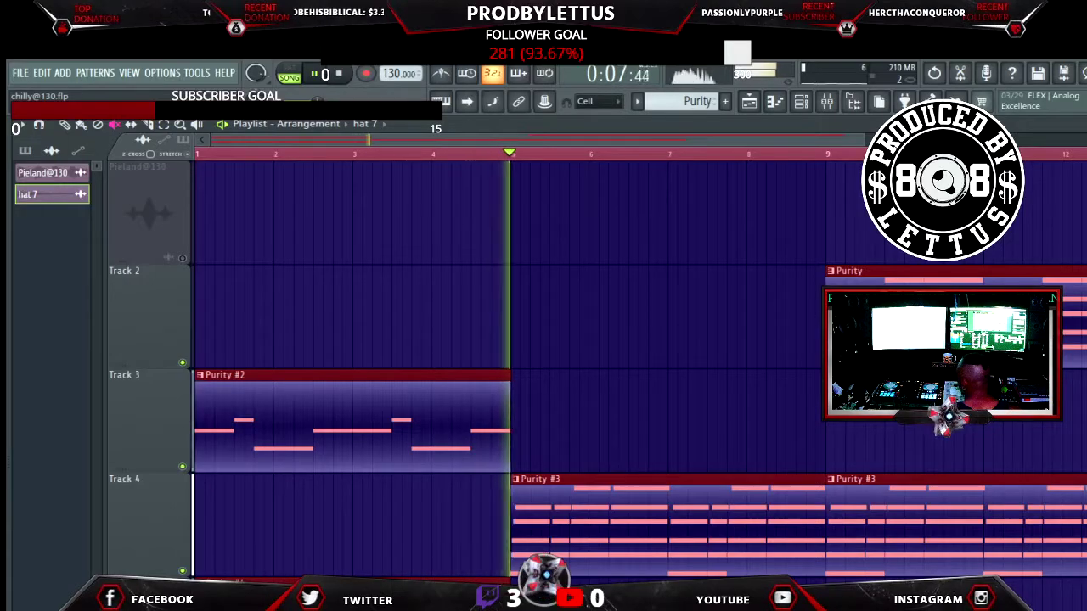
key(t)
key(b)
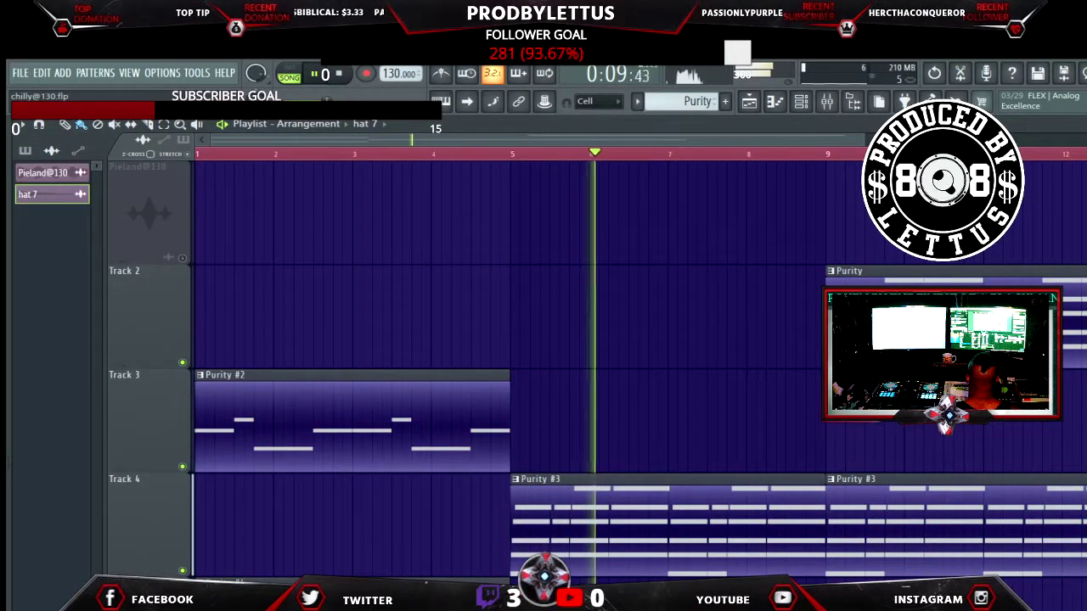
scroll(681, 111, down, 3)
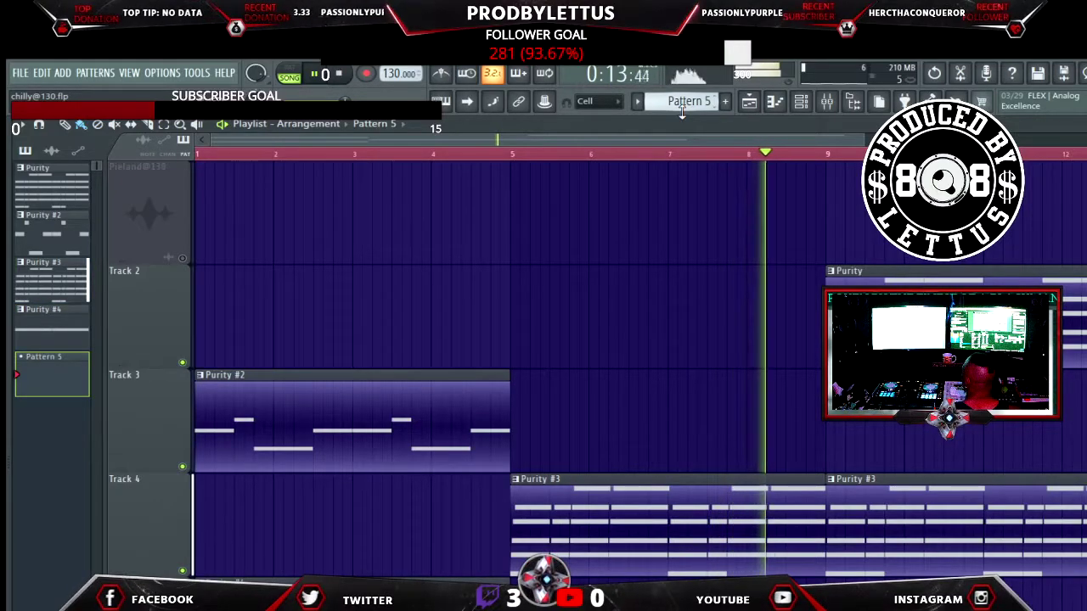
scroll(682, 107, down, 1)
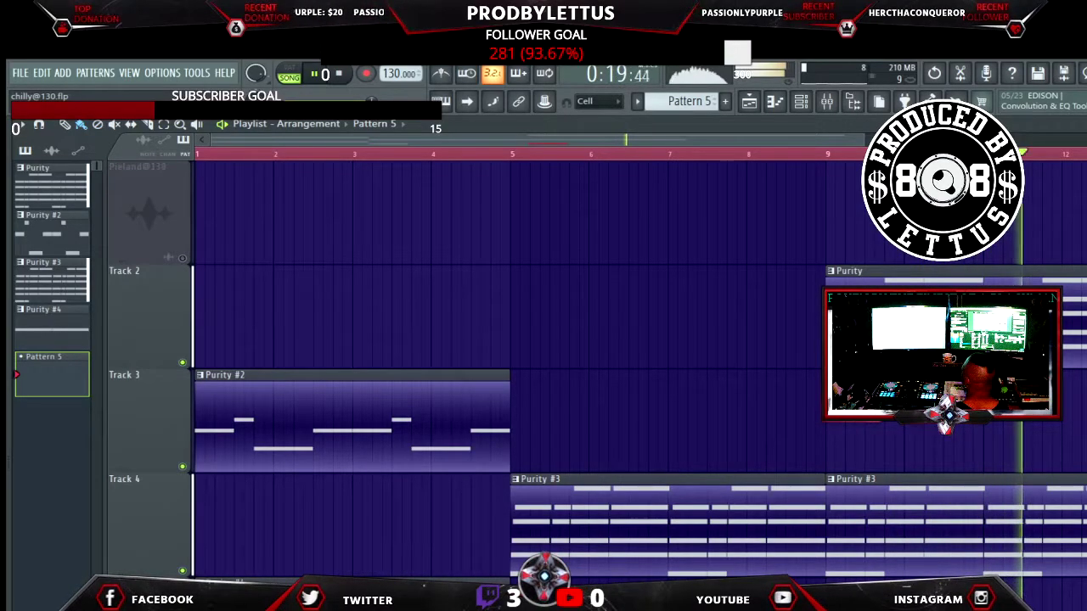
Fill four bars with evenly alternating C5 notes on hat 7 and hat 7 #2 and set the tempo to 166 BPM
click(803, 103)
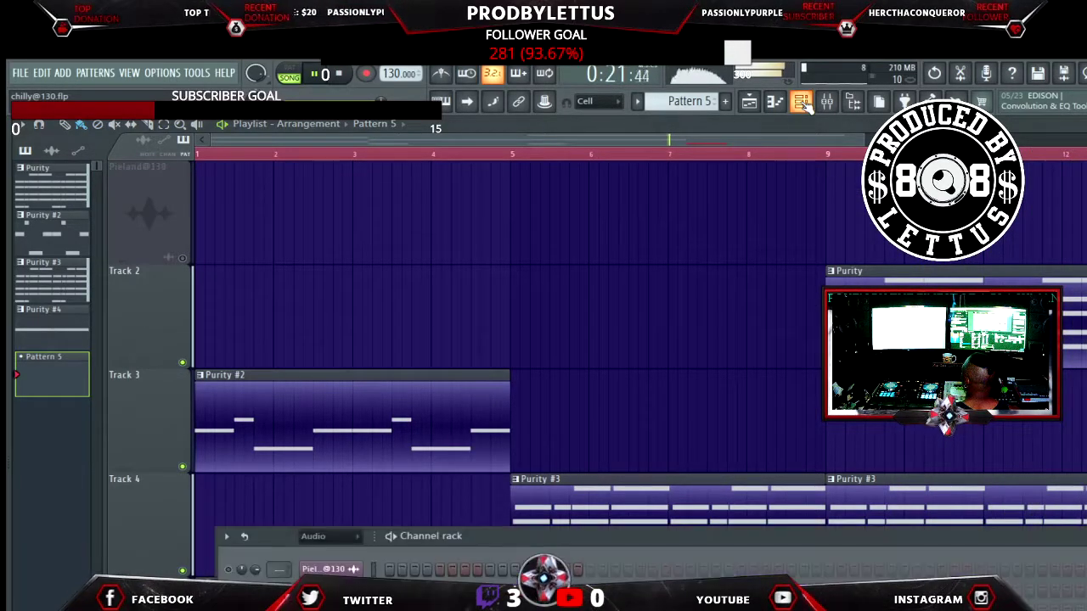
click(51, 151)
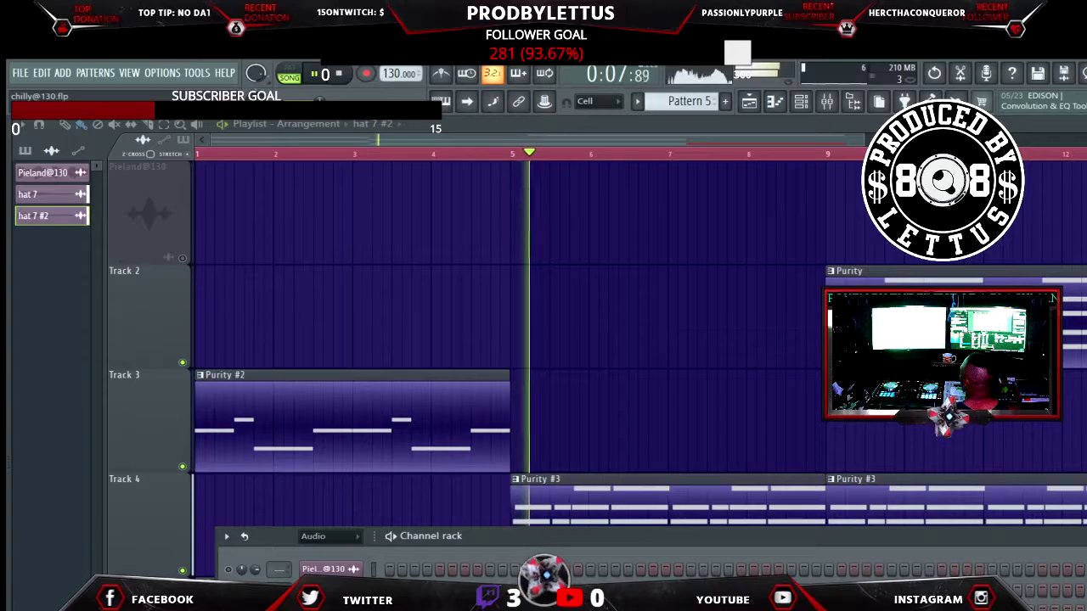
key(F7)
key(shift+Right)
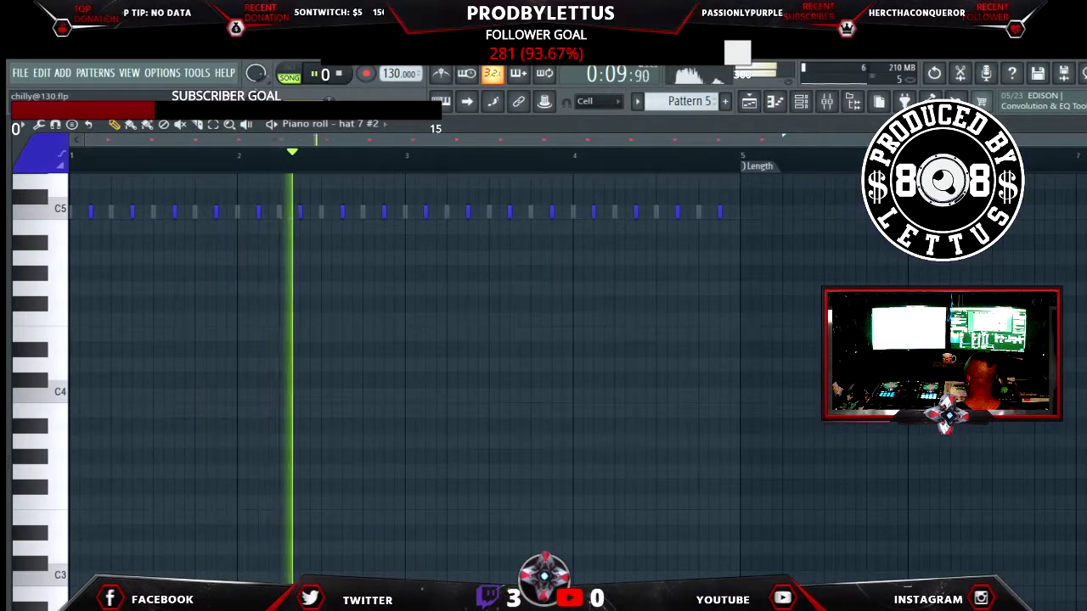
key(F5)
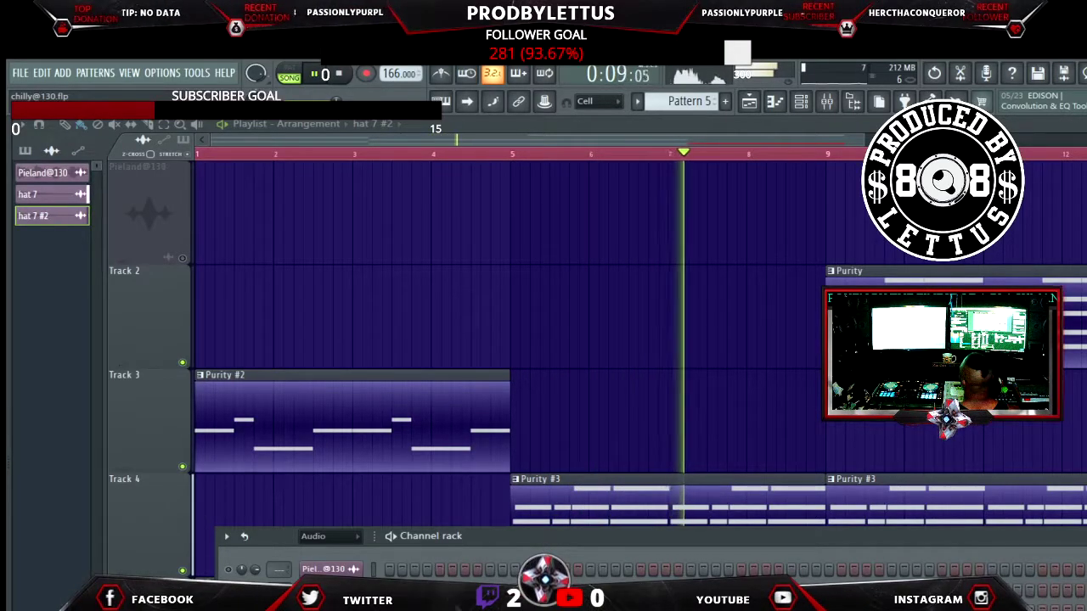
Add clap 4 from the Murda Beatz Drum Kit to the track below hat 7 and create a new empty pattern
key(alt+F8)
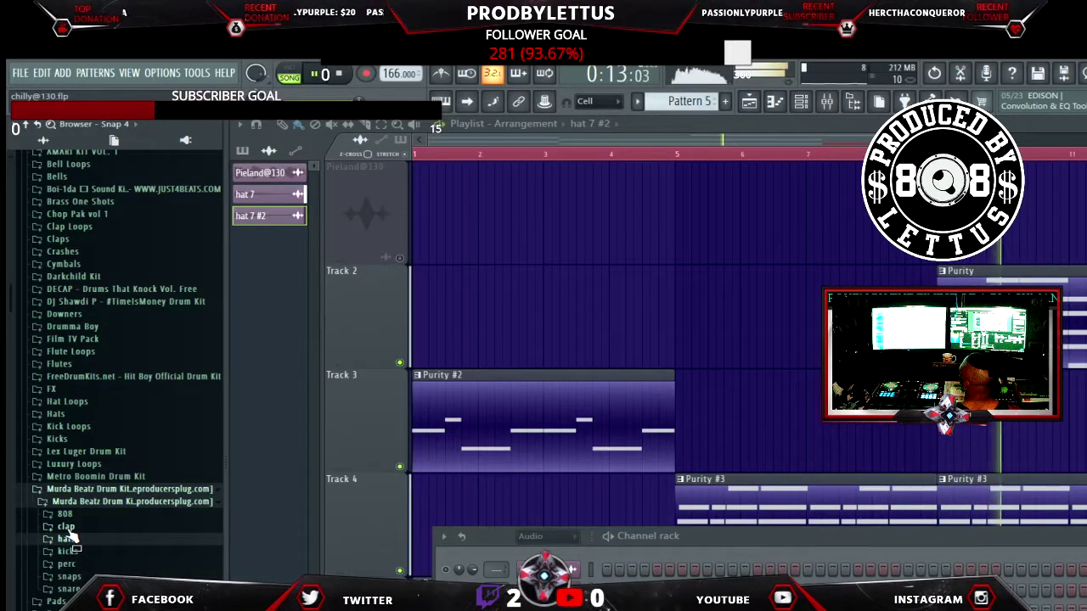
click(68, 527)
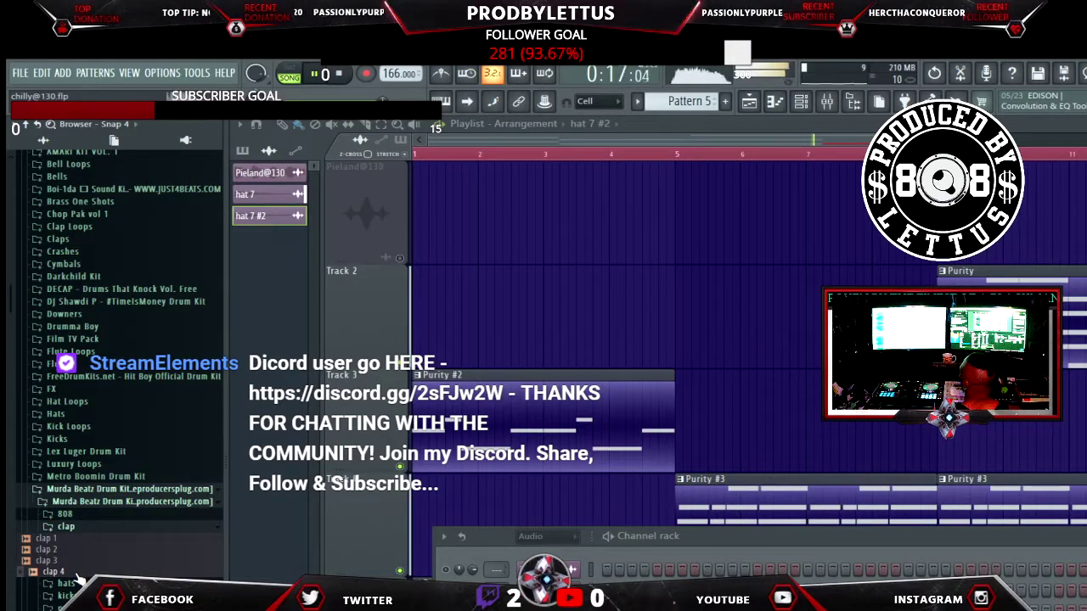
key(alt+F8)
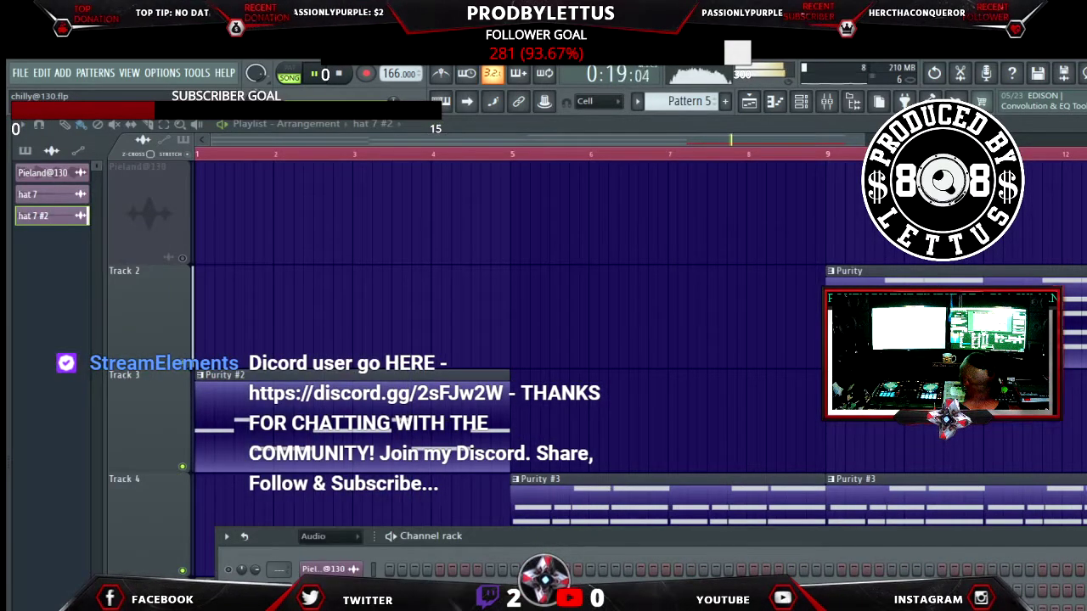
key(F6)
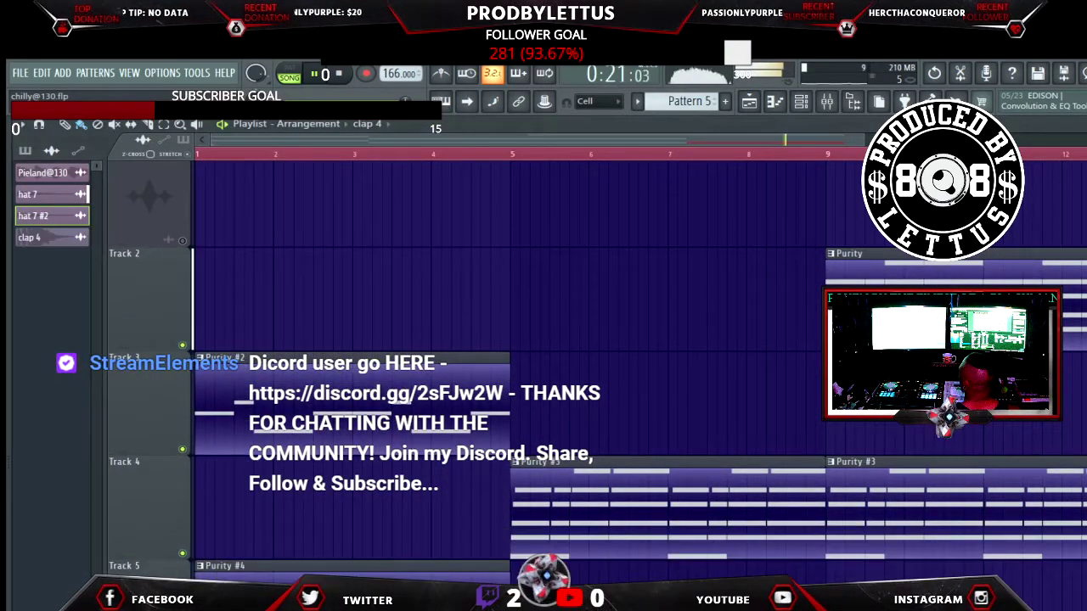
scroll(543, 340, down, 2)
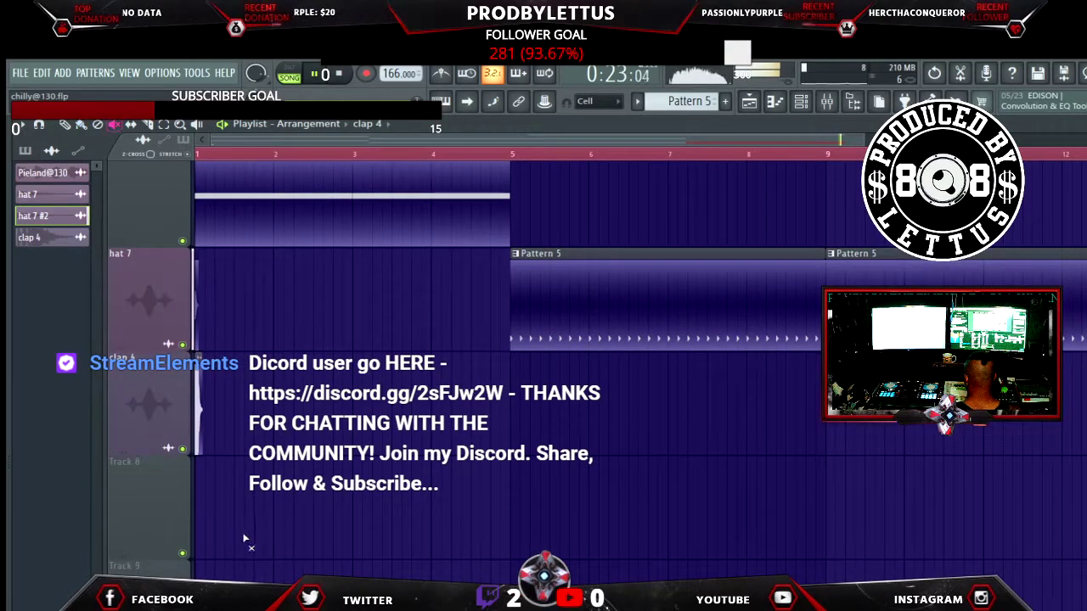
click(785, 102)
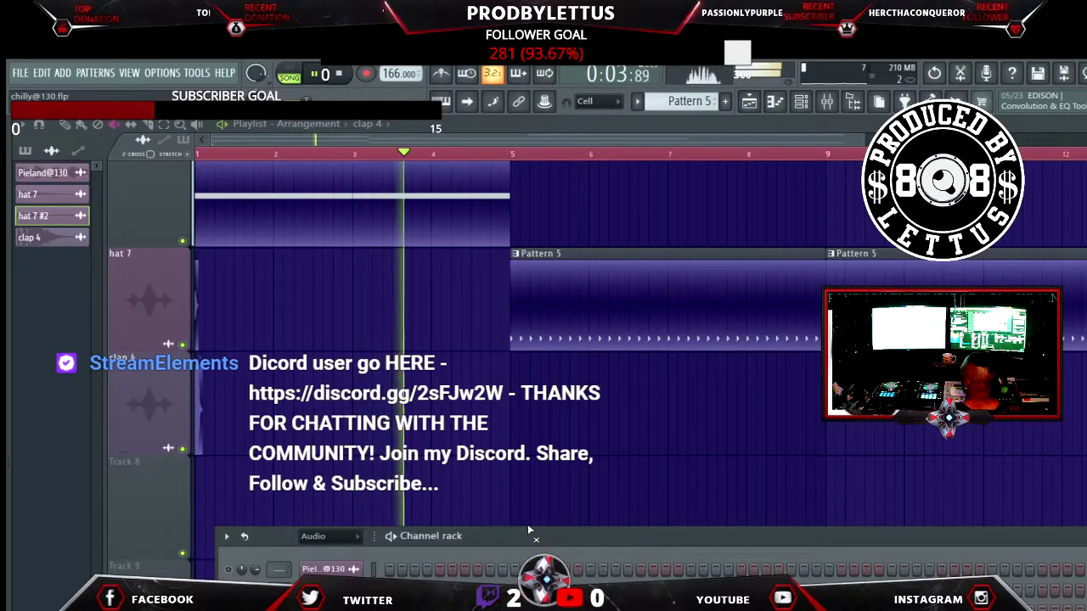
key(F4)
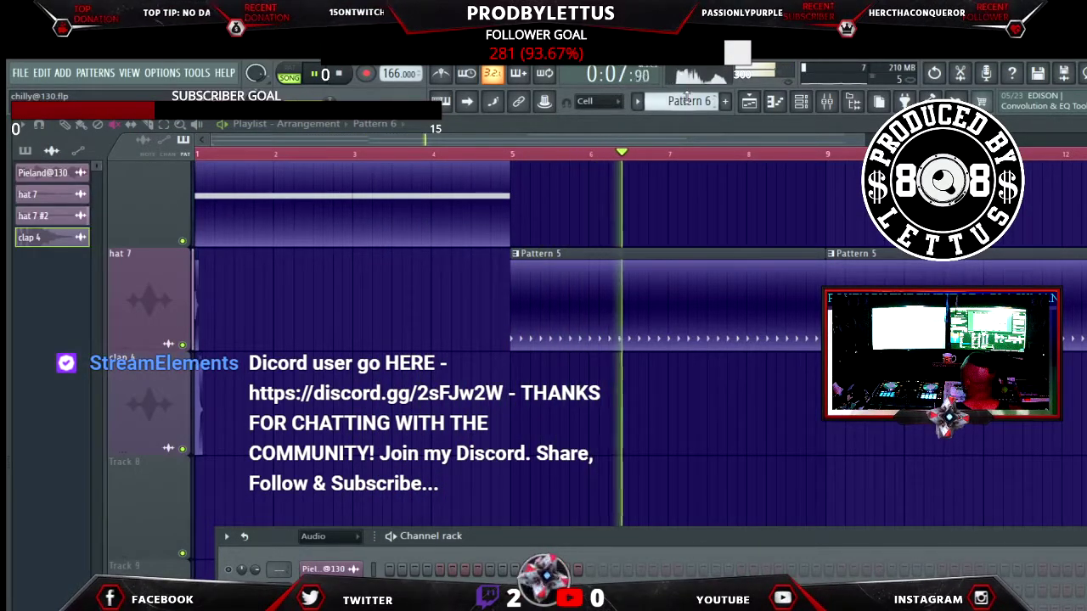
Create a new pattern for the claps and place it at bars 5 and 9 on the clap 4 track
key(F4)
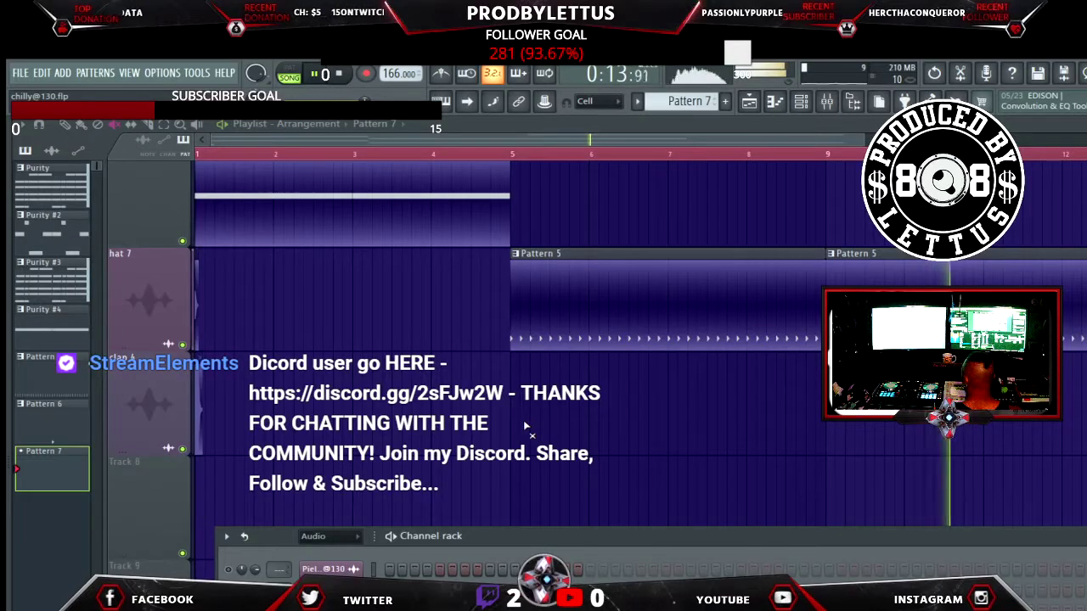
key(F6)
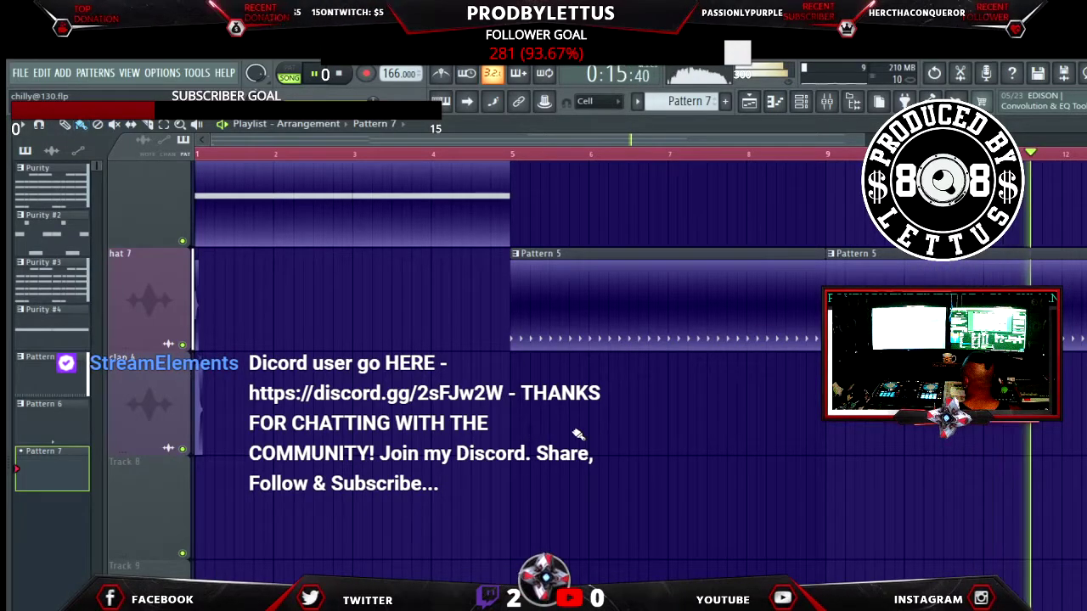
click(526, 434)
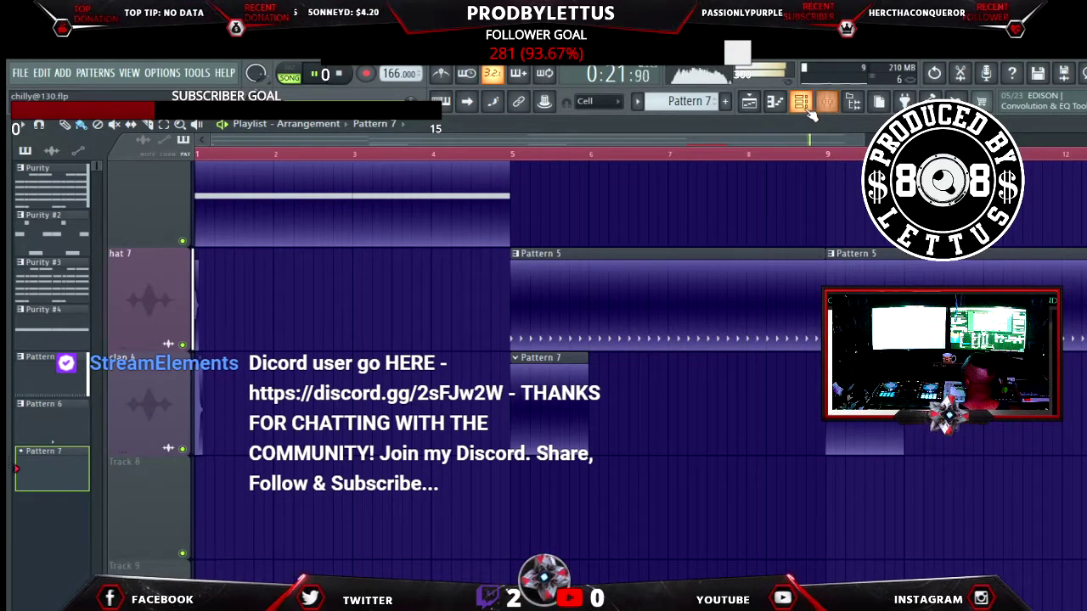
key(F6)
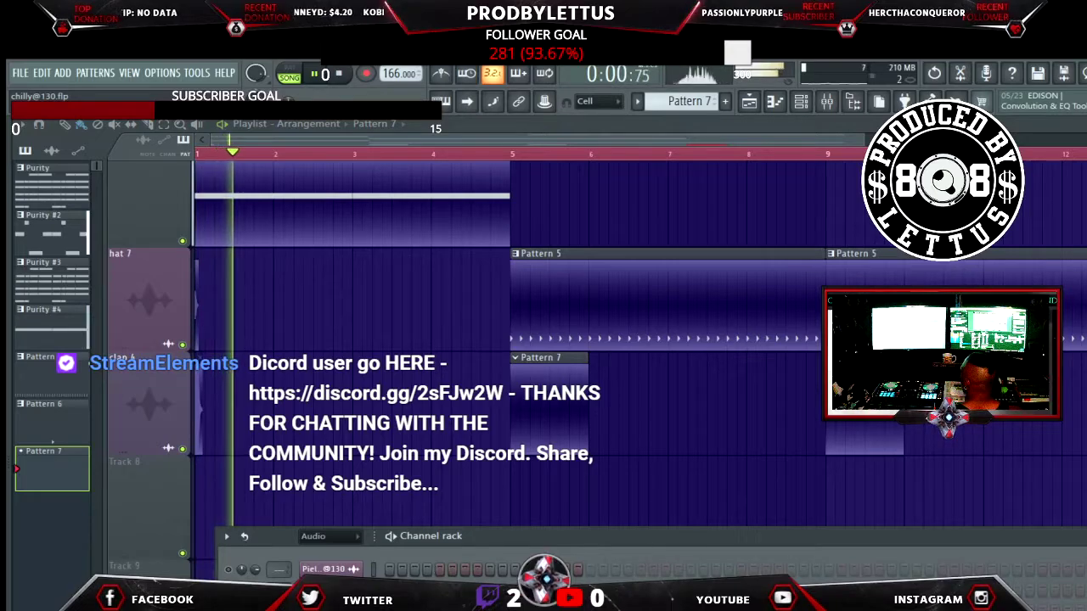
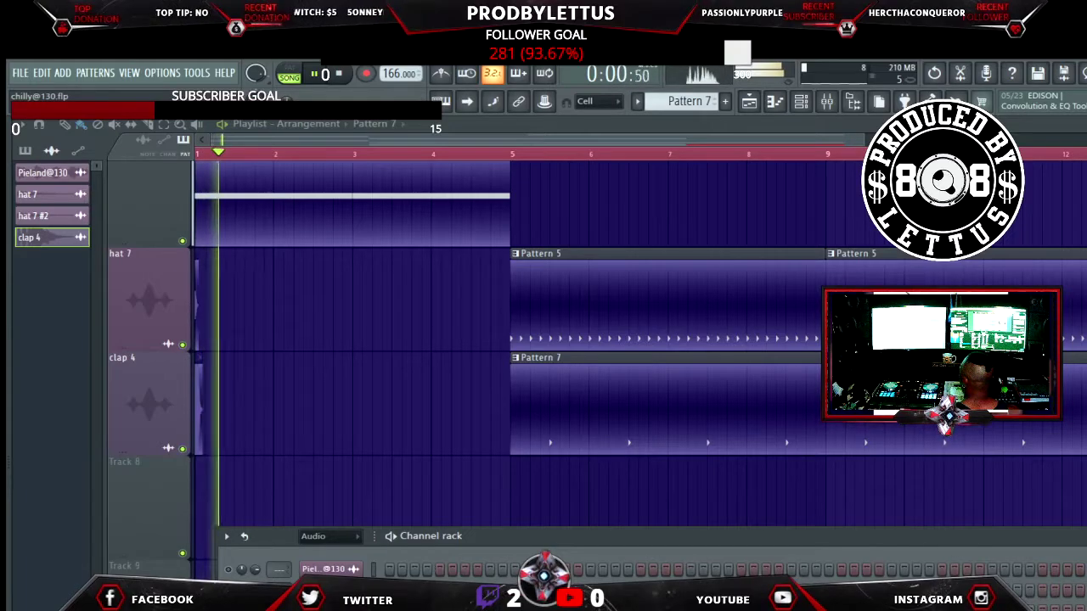
Add snare 1 from the Murda Beatz Drum Kit to the track below clap 4 and create a new empty pattern
key(alt+F8)
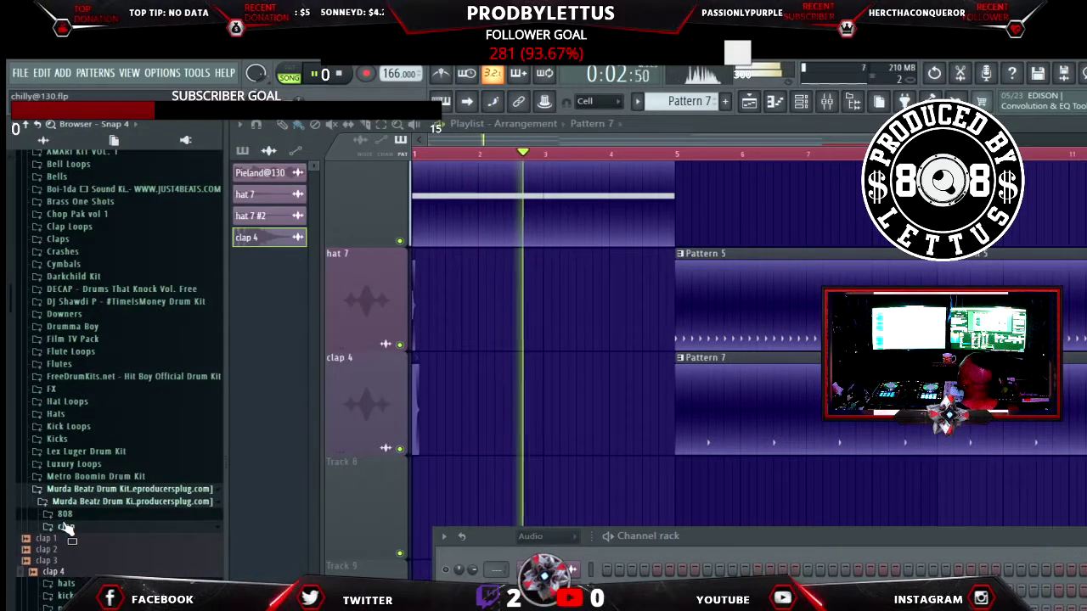
click(67, 564)
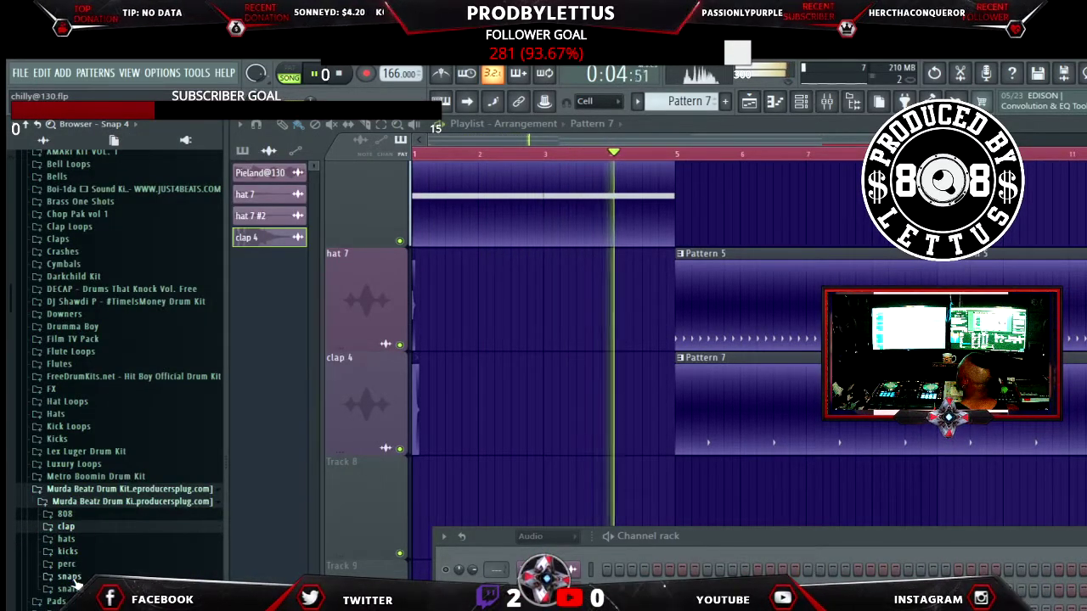
click(69, 589)
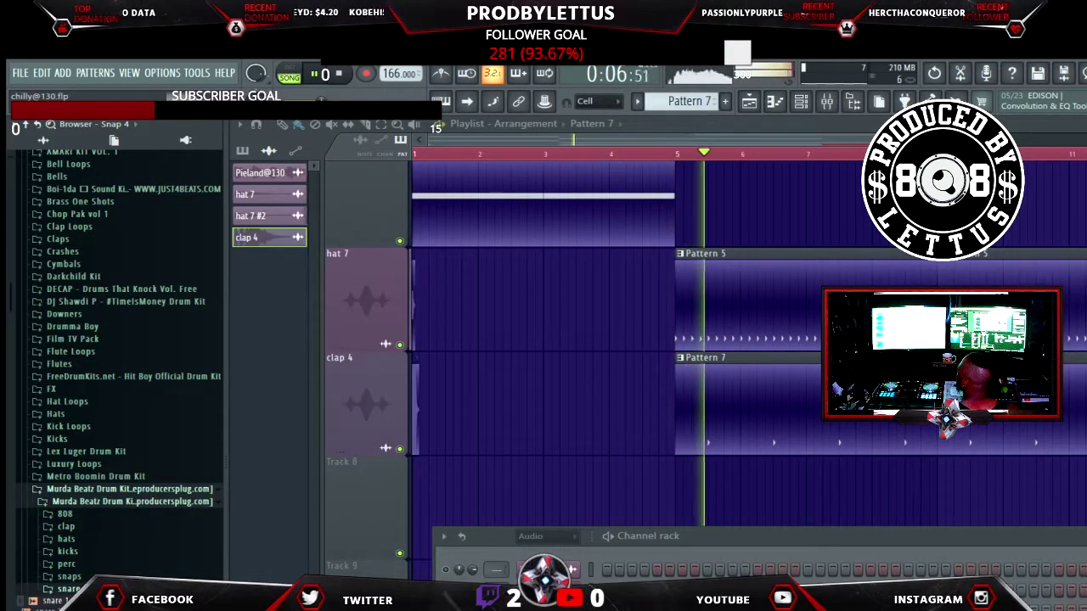
key(alt+F8)
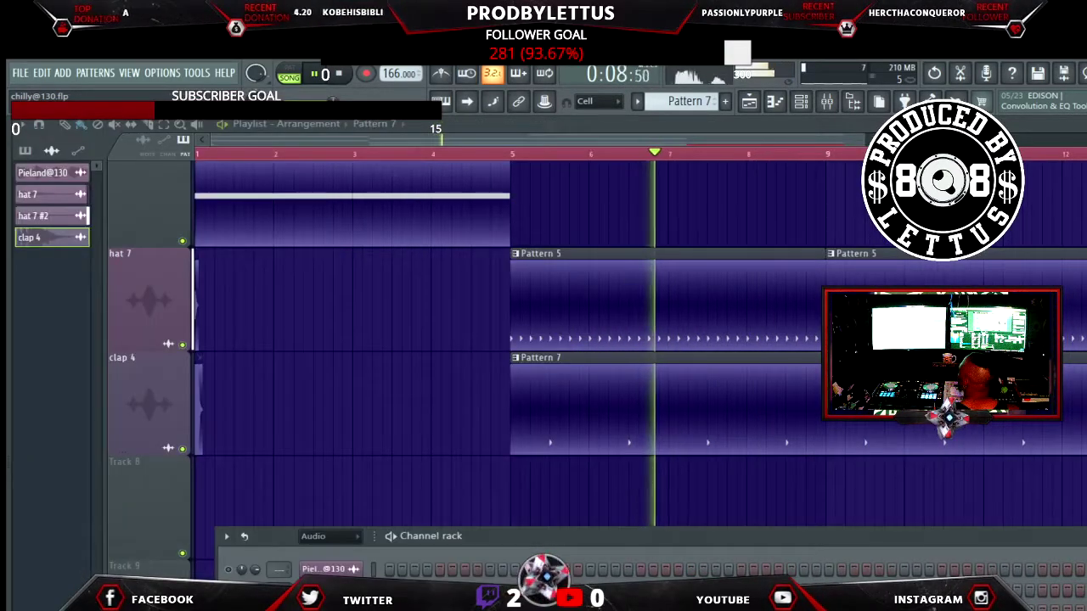
drag(155, 526, 154, 521)
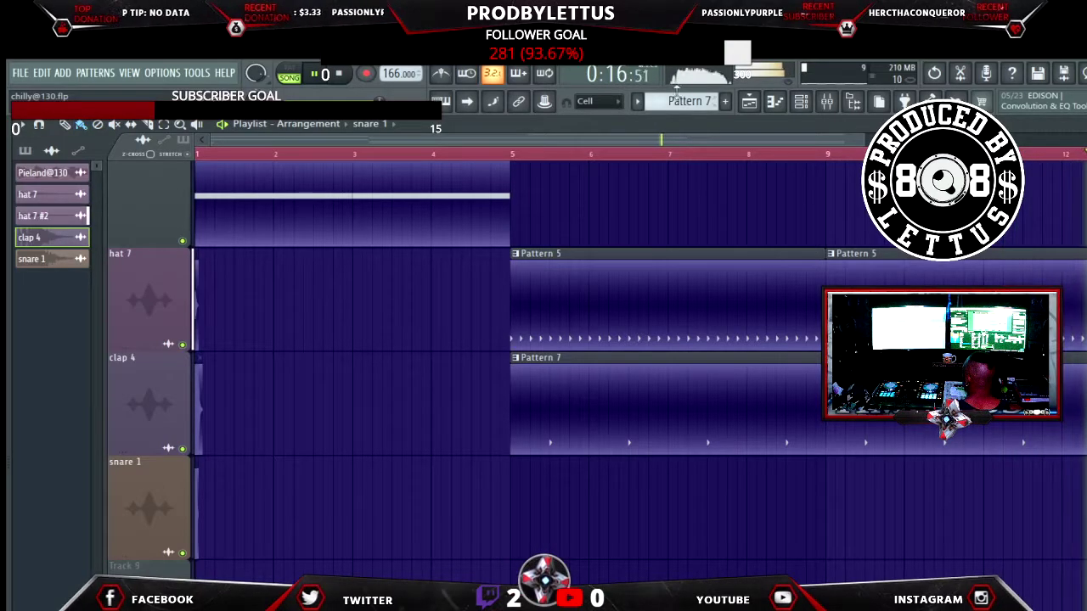
scroll(671, 102, up, 1)
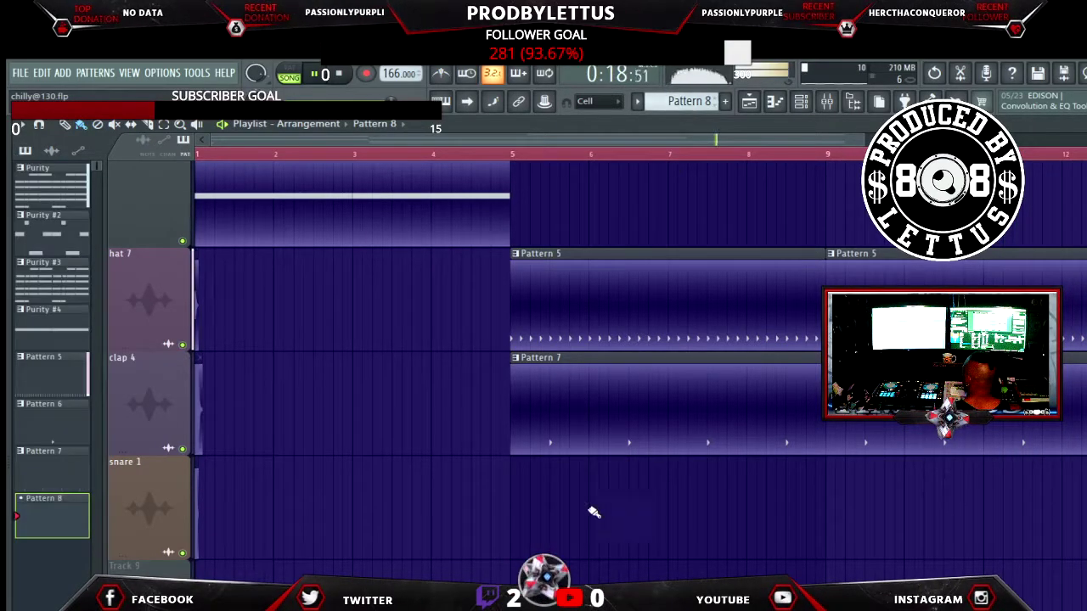
Place Pattern 8 at bars 5 and 9 on the snare 1 track and bring up the channel rack
click(530, 537)
click(834, 522)
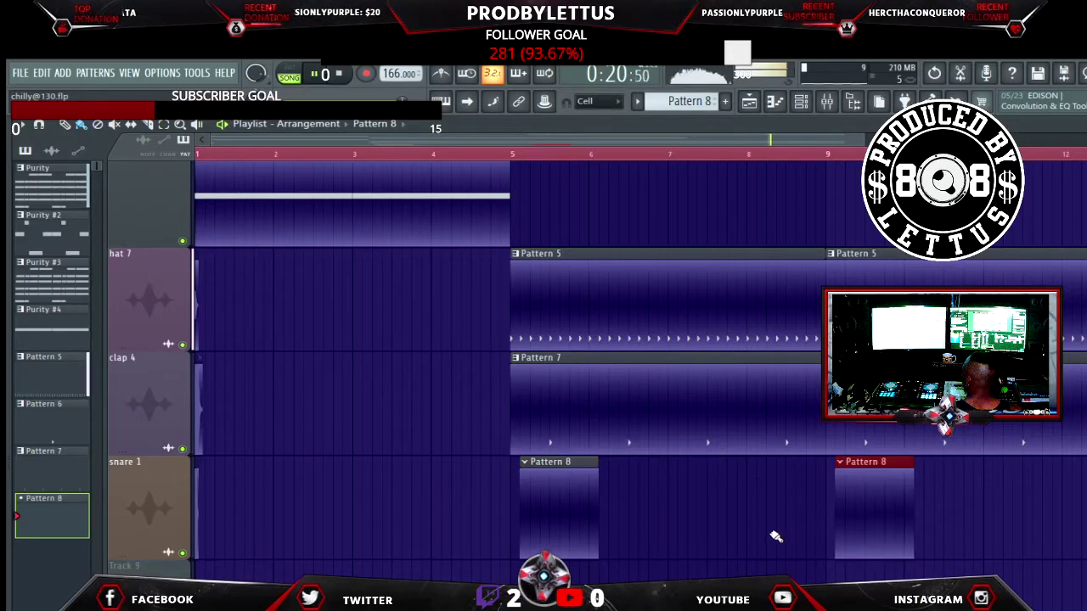
drag(543, 515, 523, 515)
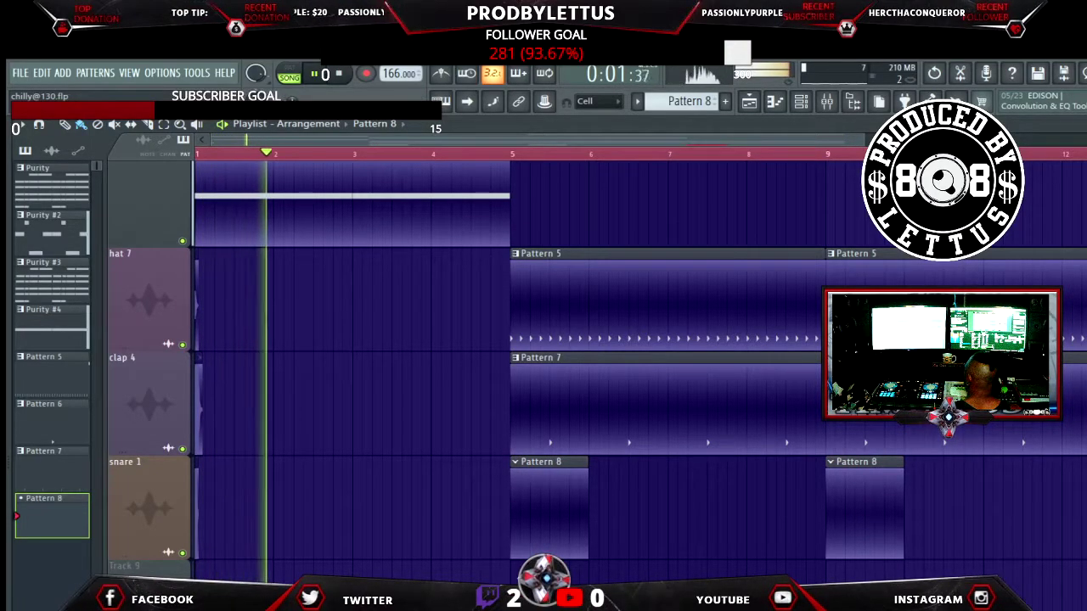
click(825, 105)
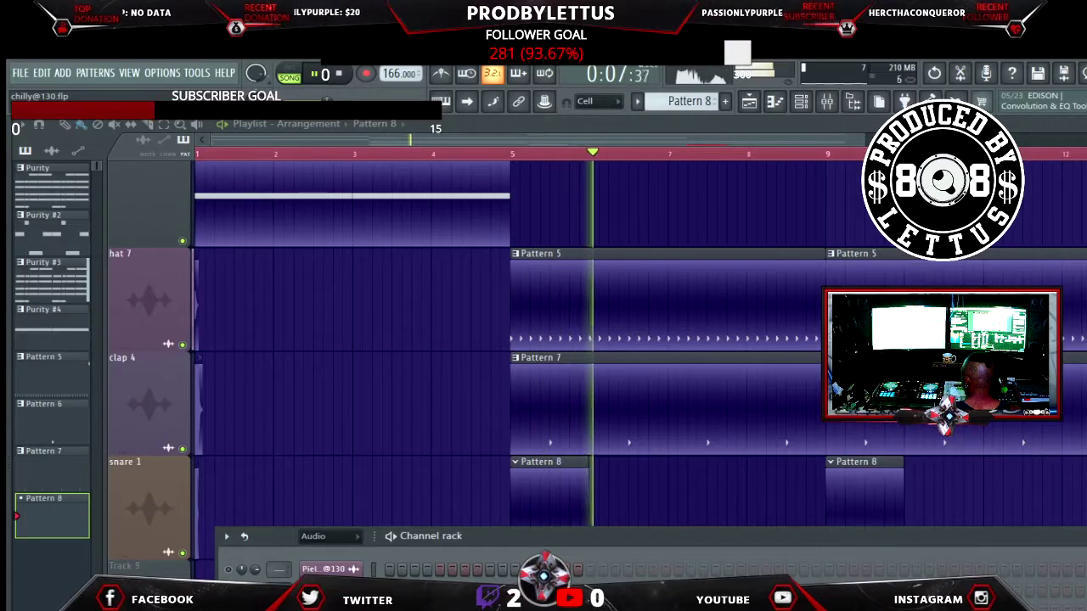
Stop playback, undo the last snare 1 edit in Pattern 8, and restart playback
key(space)
click(52, 151)
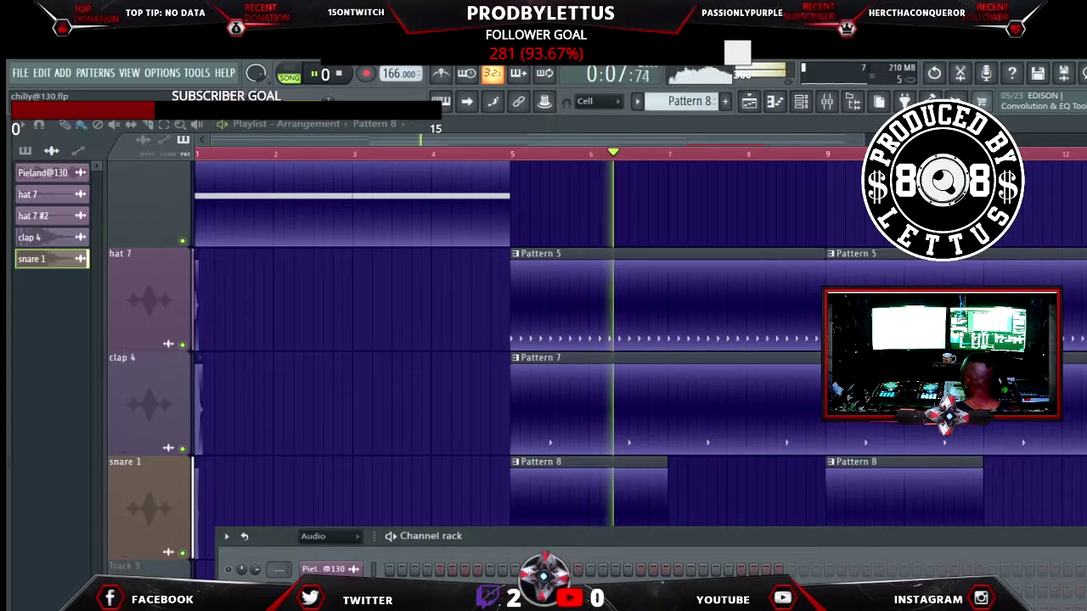
key(space)
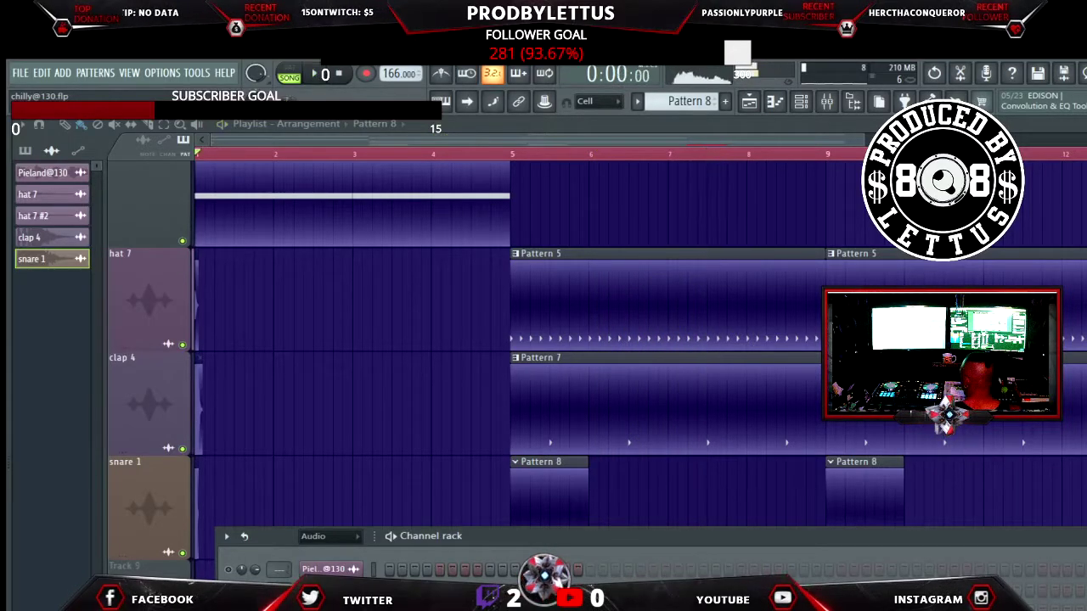
key(ctrl+z)
key(space)
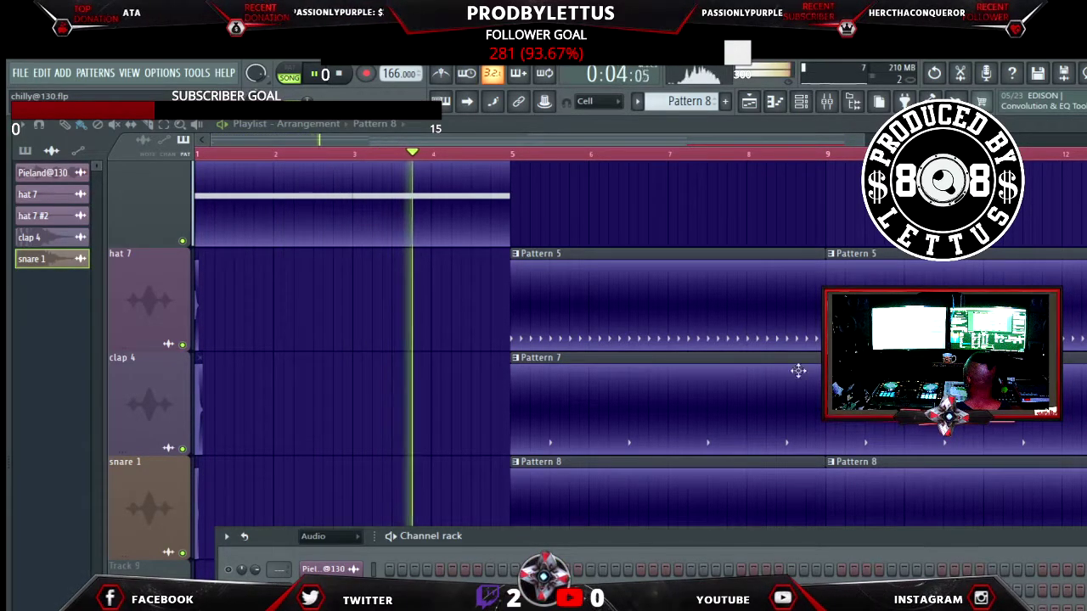
Select the playlist section starting at bar 5 for looped playback and bring up the channel rack
click(451, 165)
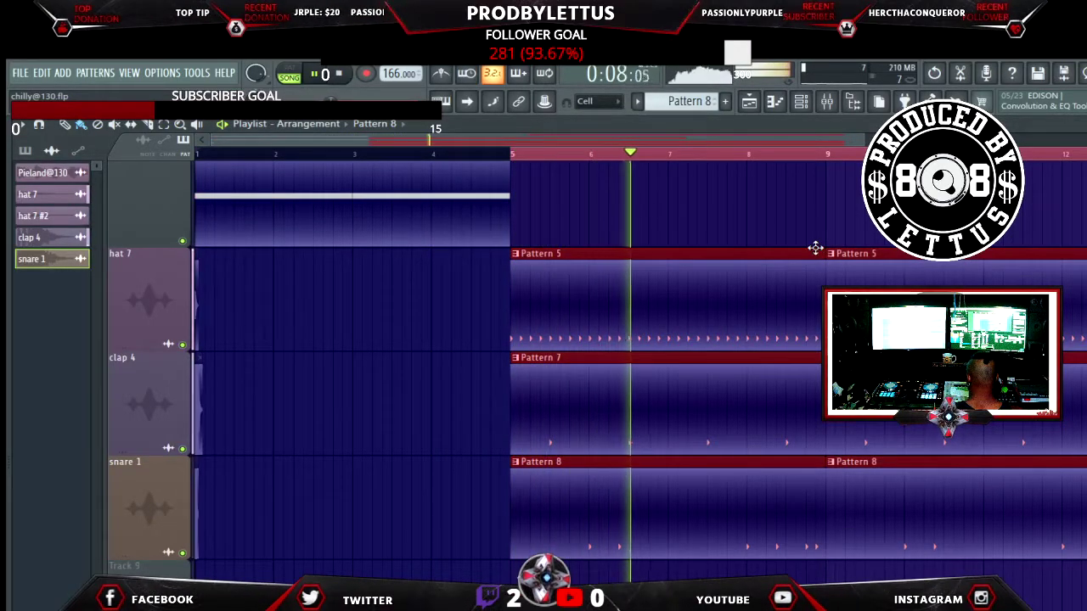
scroll(815, 248, up, 3)
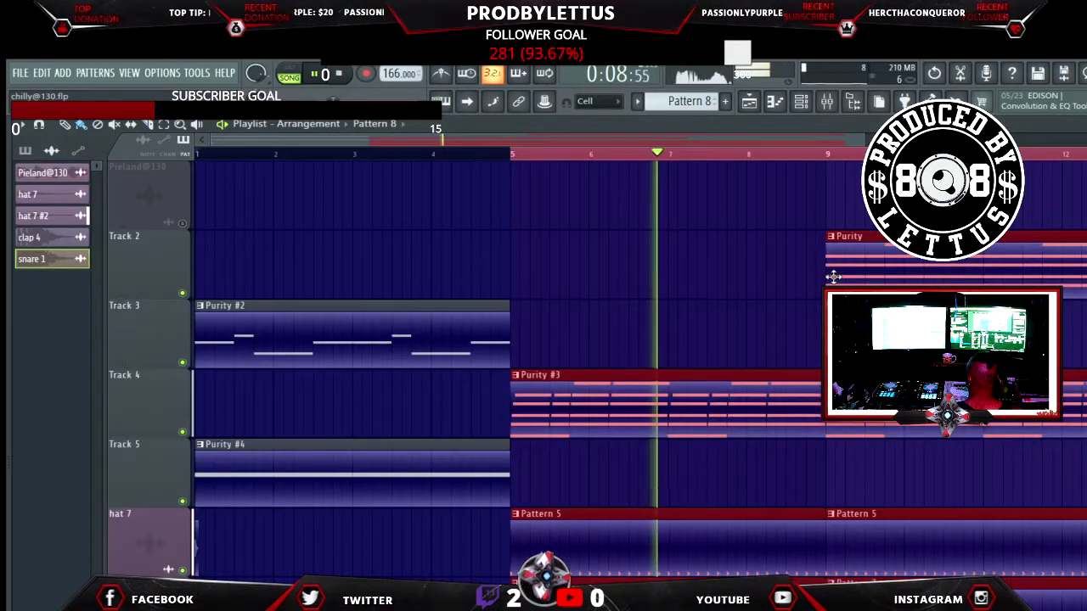
click(801, 102)
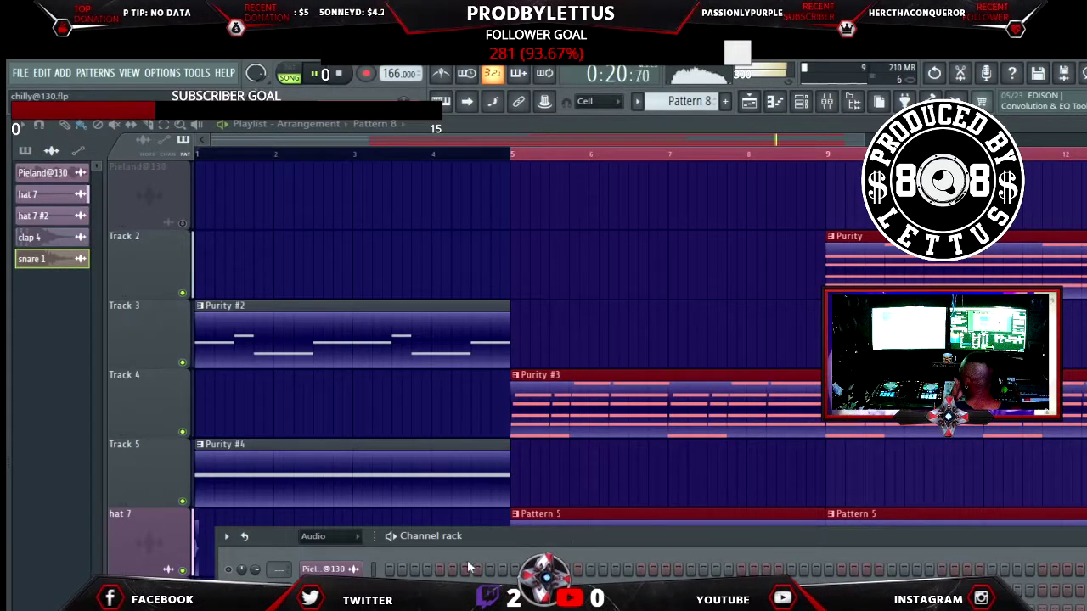
Browse the 808 and kicks folders of the Murda Beatz Drum Kit, add the kick 4 sample, and create a new empty pattern
key(alt+F8)
click(79, 519)
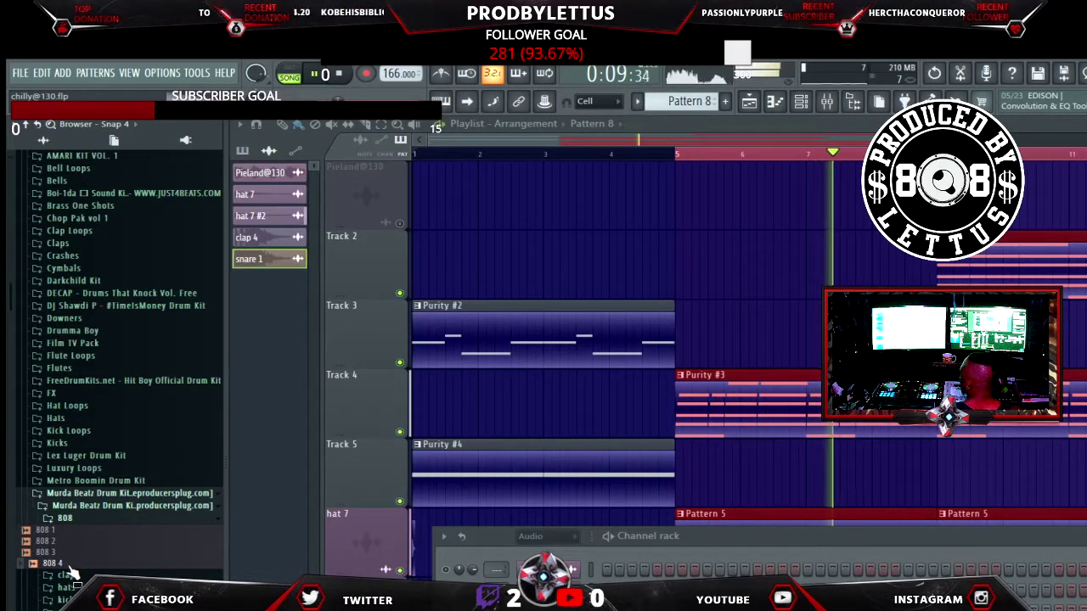
click(63, 517)
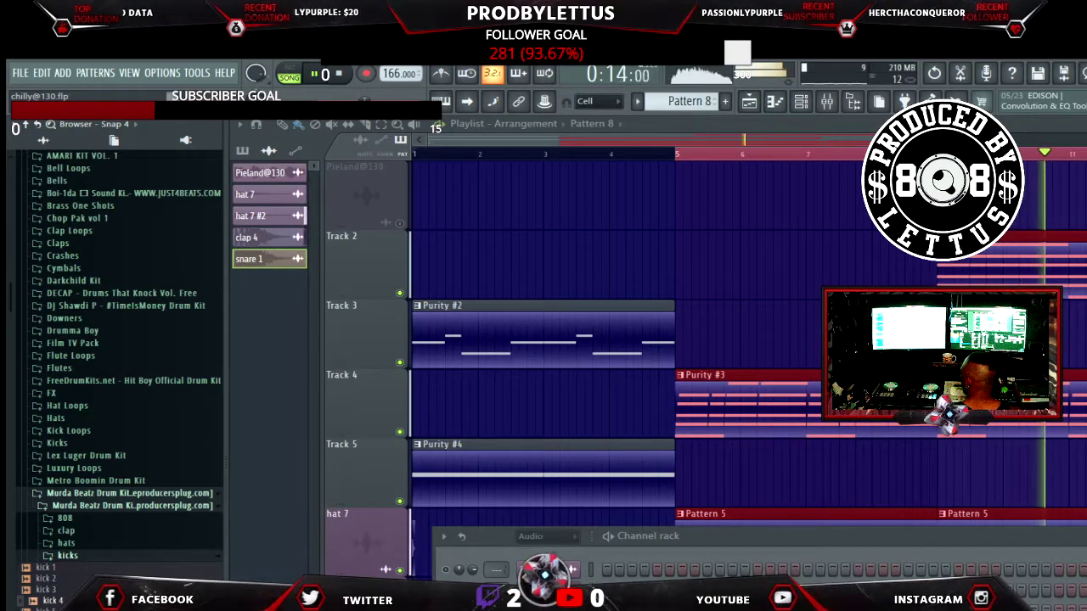
key(alt+F8)
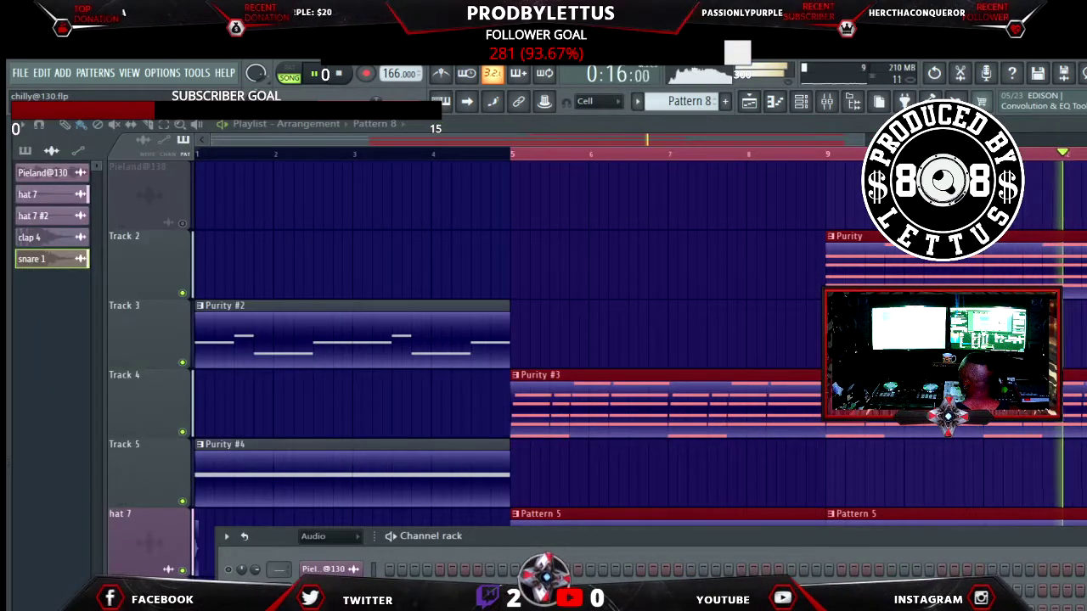
key(F6)
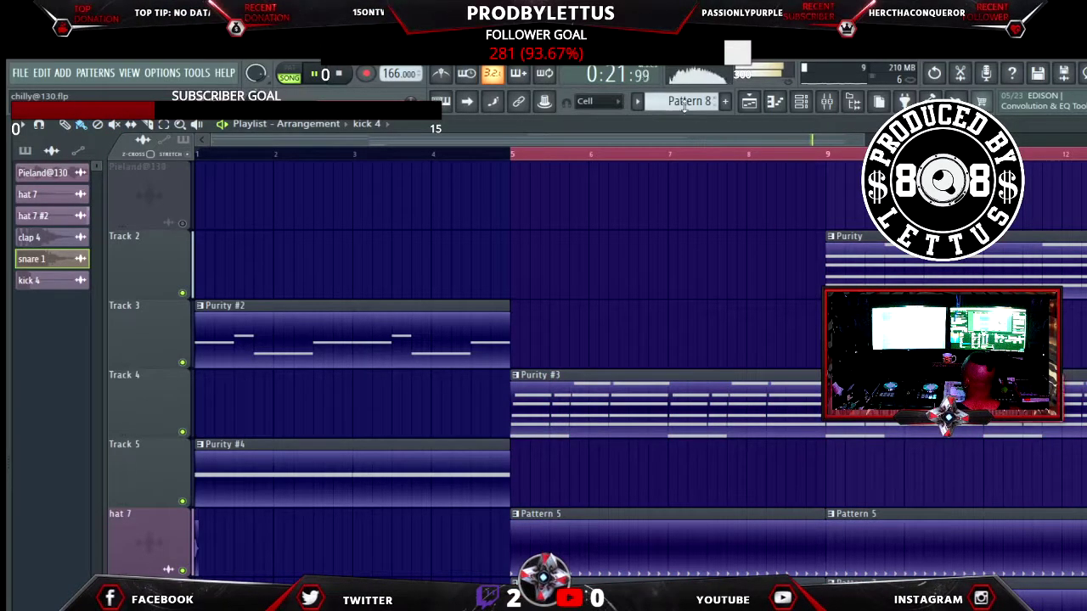
scroll(682, 100, down, 1)
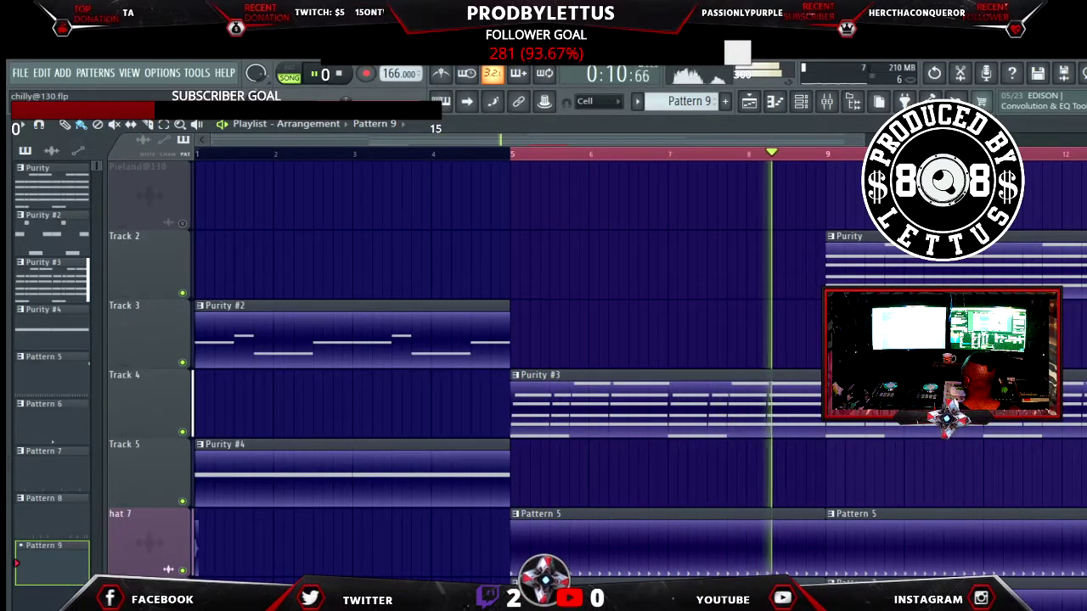
Program kick 4 hits in Pattern 9 on steps 1, 11, 31, 33, 39, 47 and 49 of the channel rack
key(F6)
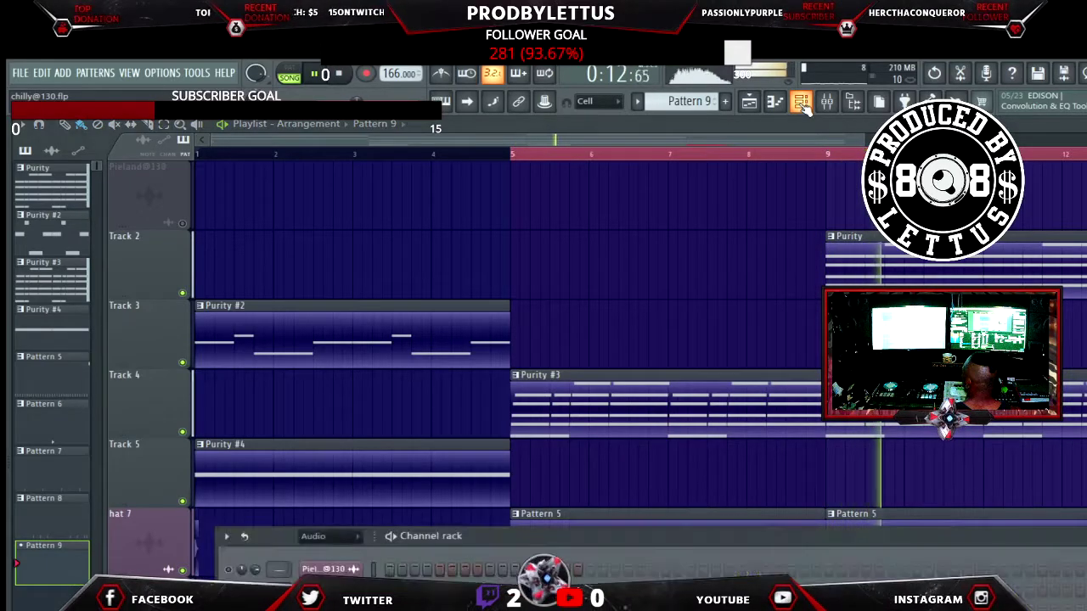
drag(575, 537, 669, 258)
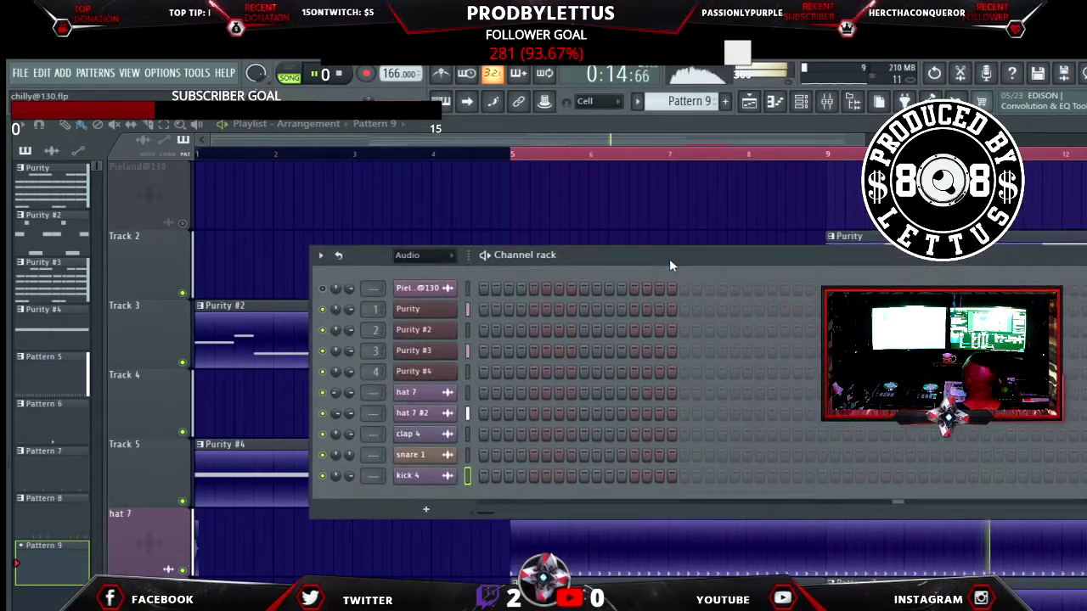
click(483, 476)
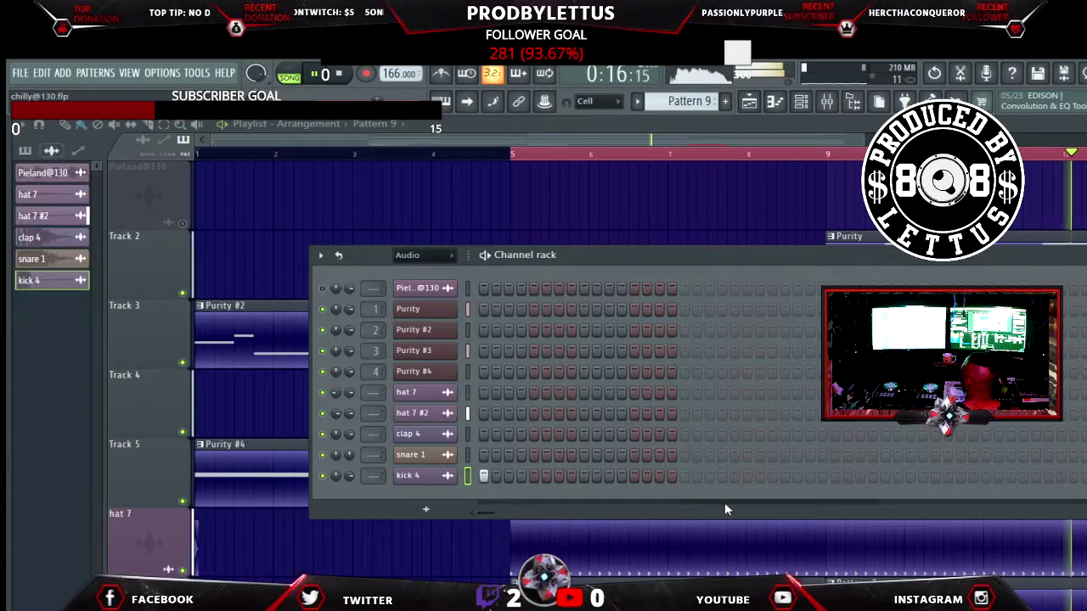
click(883, 477)
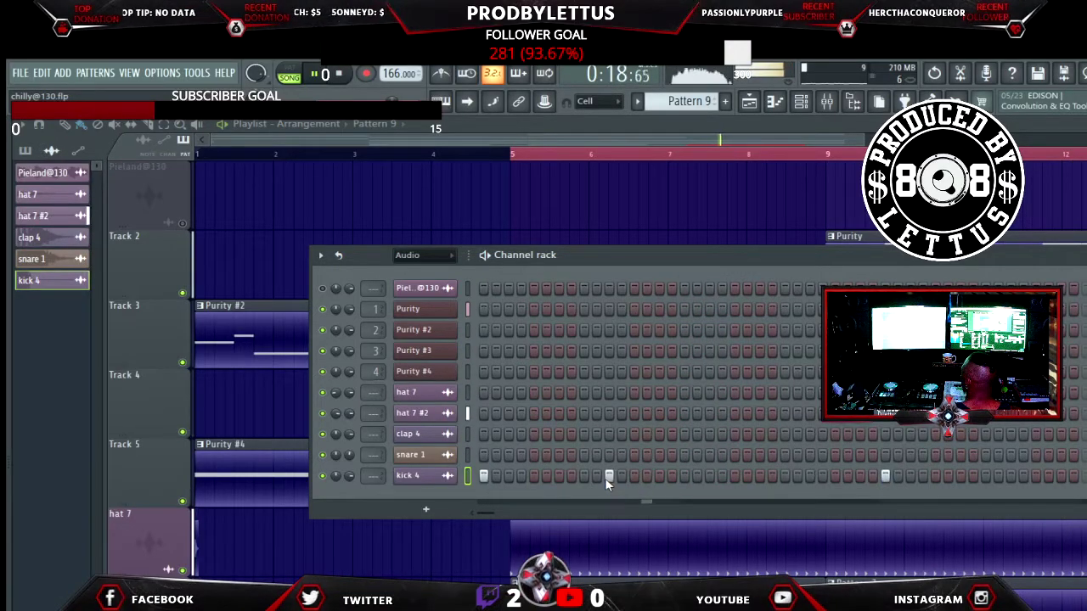
click(860, 476)
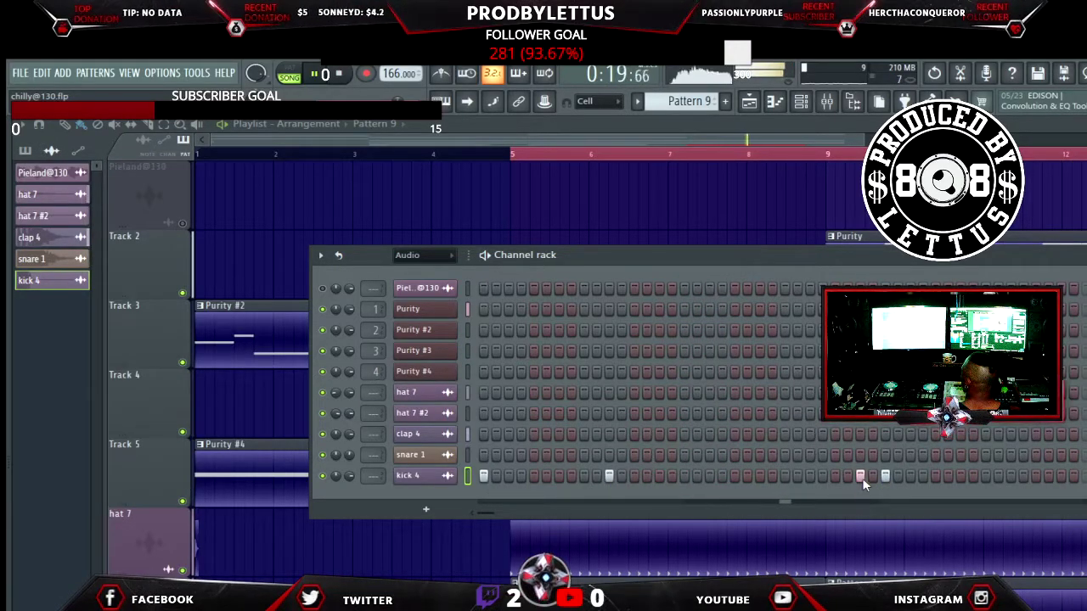
click(960, 476)
click(1060, 477)
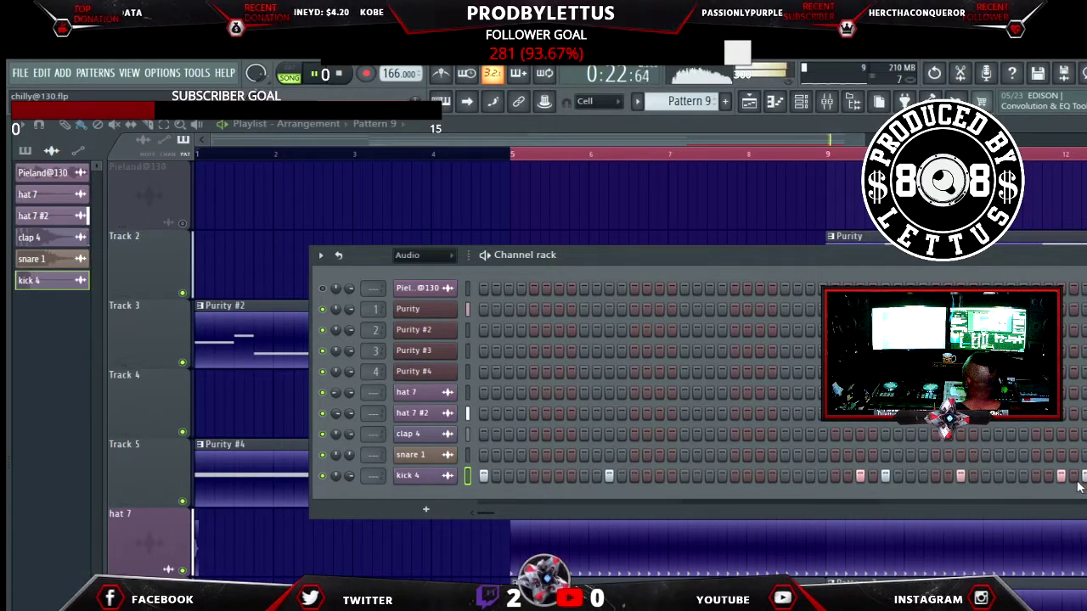
Move the kick 4 hit on step 47 to step 45 and add another hit on step 19
click(1072, 476)
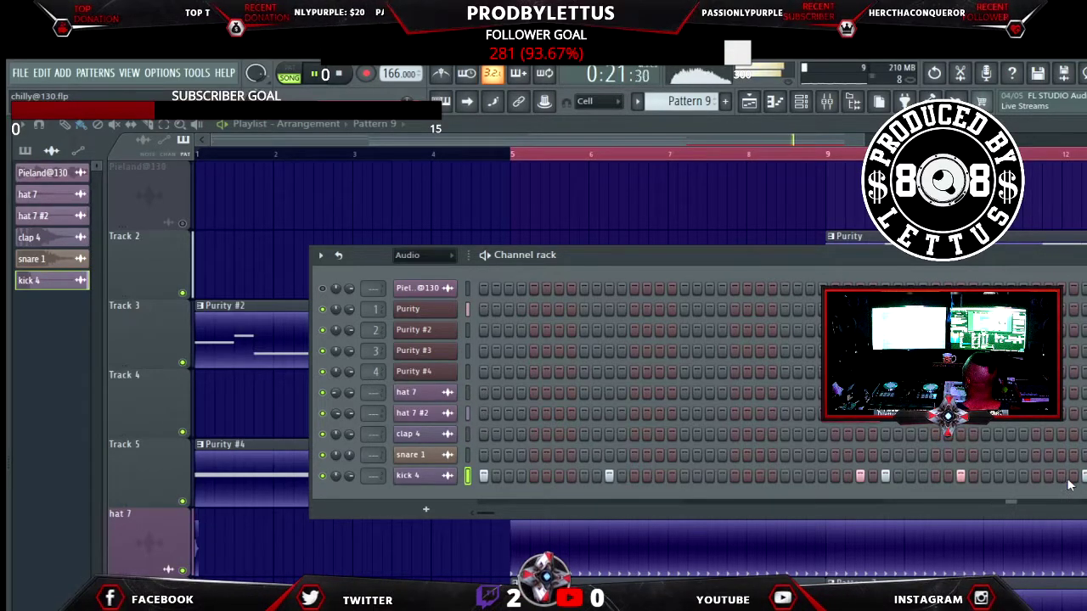
click(1035, 476)
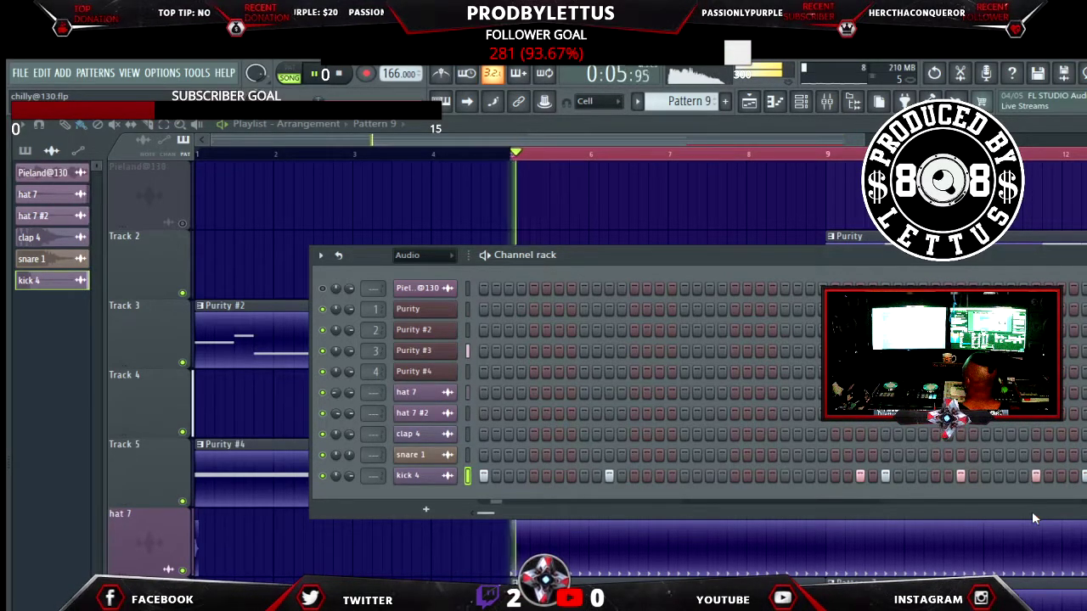
click(697, 476)
click(697, 476)
click(723, 476)
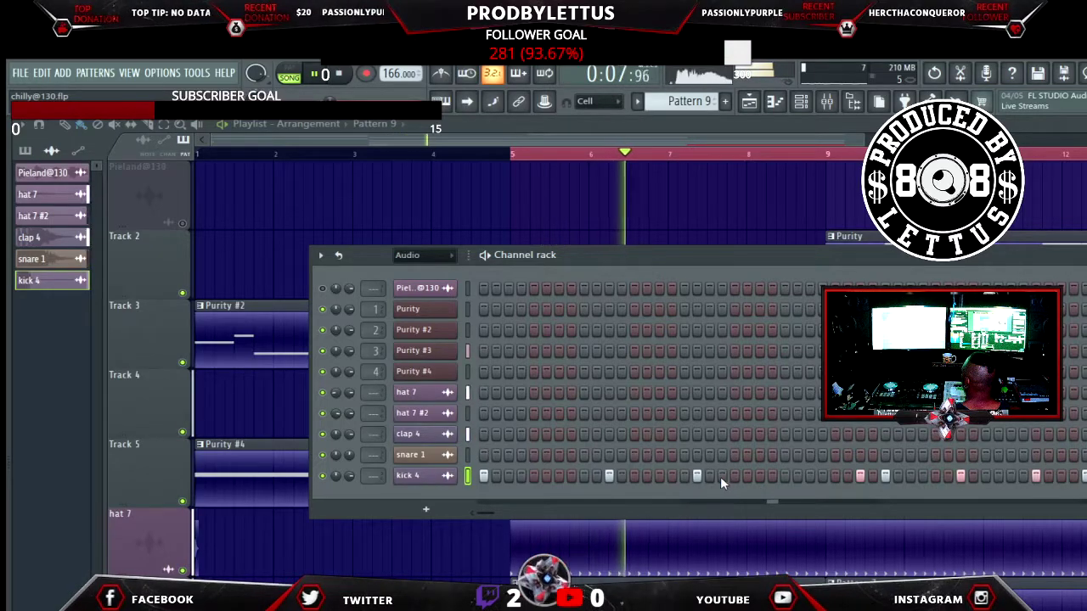
click(710, 476)
click(722, 476)
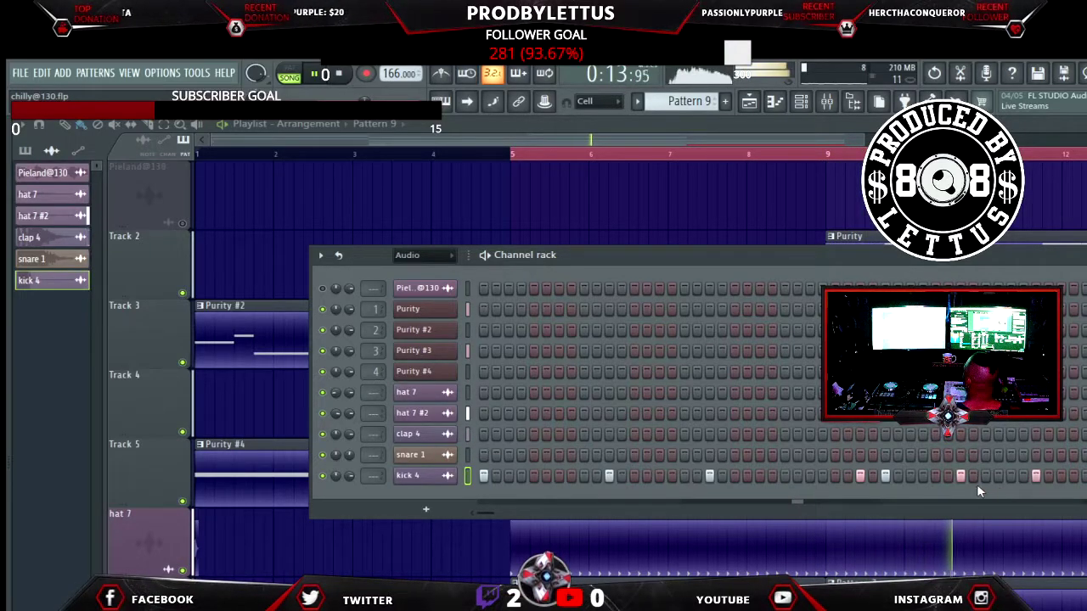
Add kick 4 hits on steps 27 and 37 of Pattern 9 in the channel rack
click(810, 476)
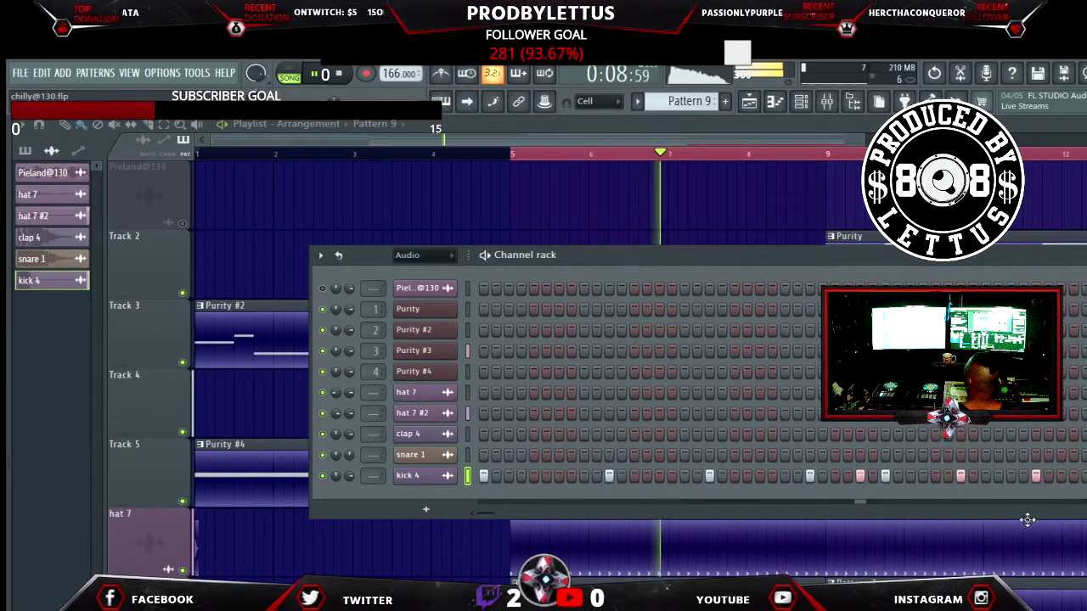
click(923, 475)
click(932, 475)
click(926, 475)
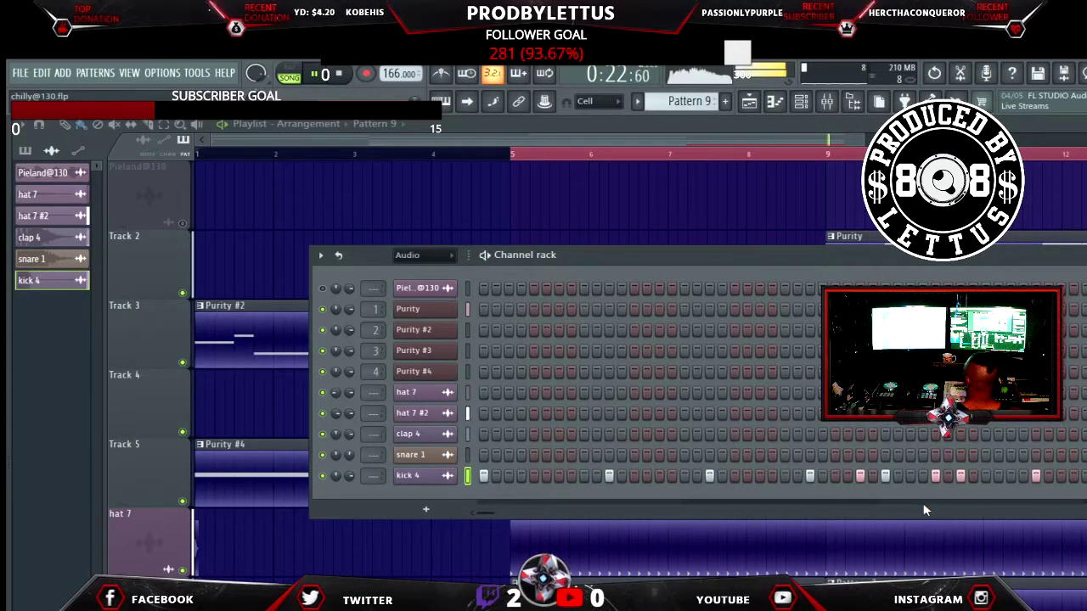
Look through the DECAP - Drums That Knock Vol. Free 808s + Bass folder and the Darkchild Kit for an 808 sample
mouse_move(8, 568)
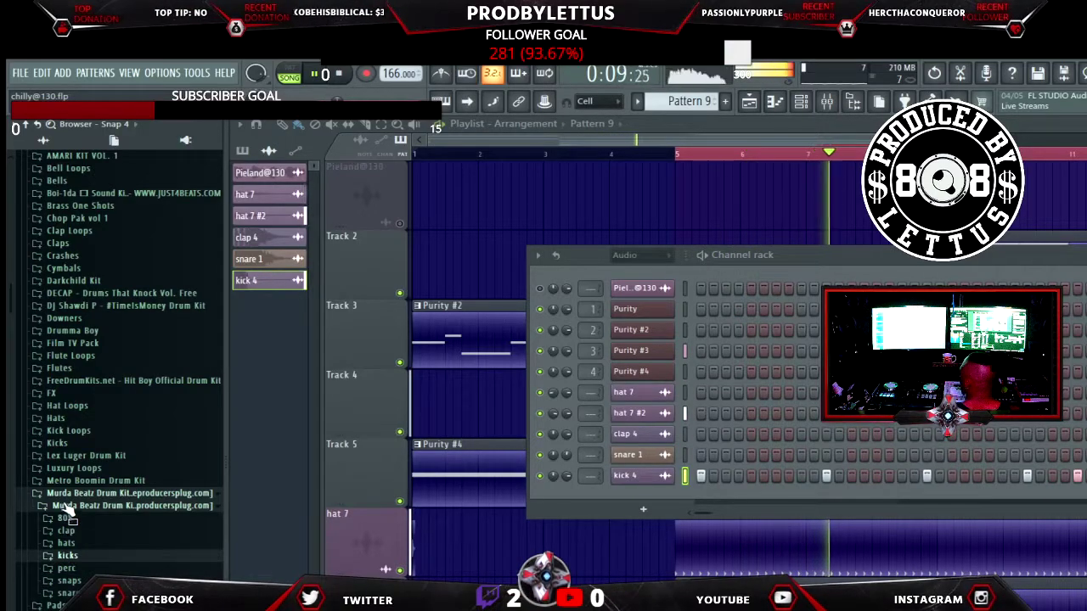
click(61, 492)
scroll(61, 494, up, 3)
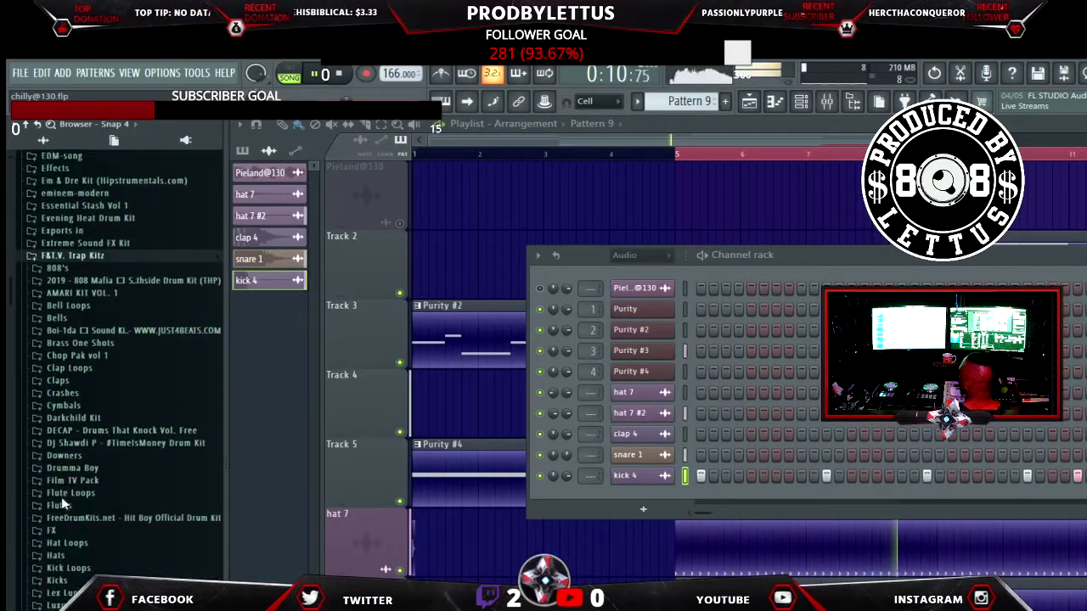
click(84, 428)
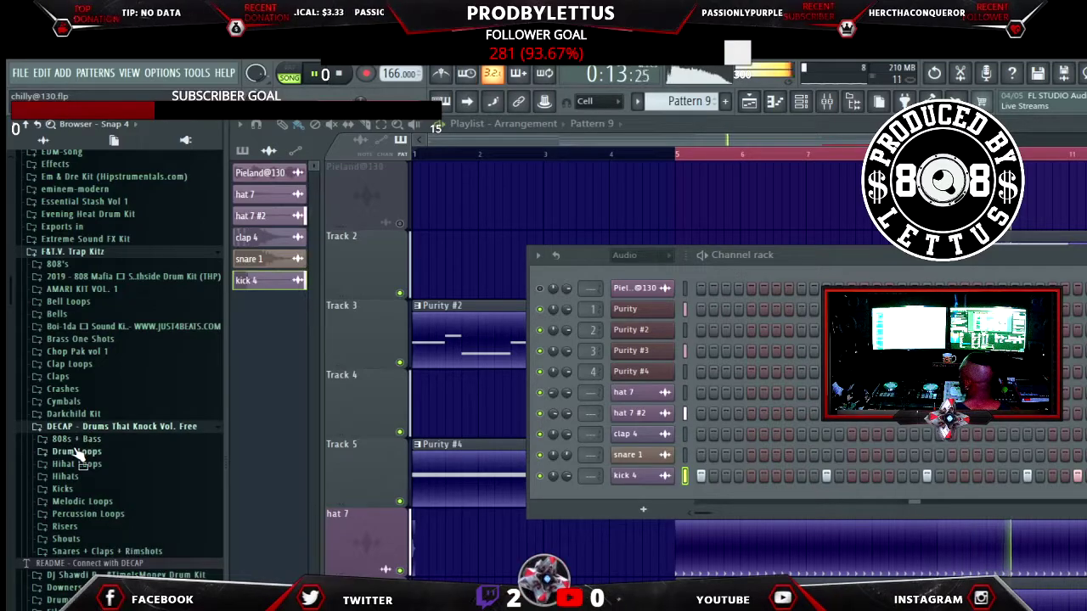
click(88, 441)
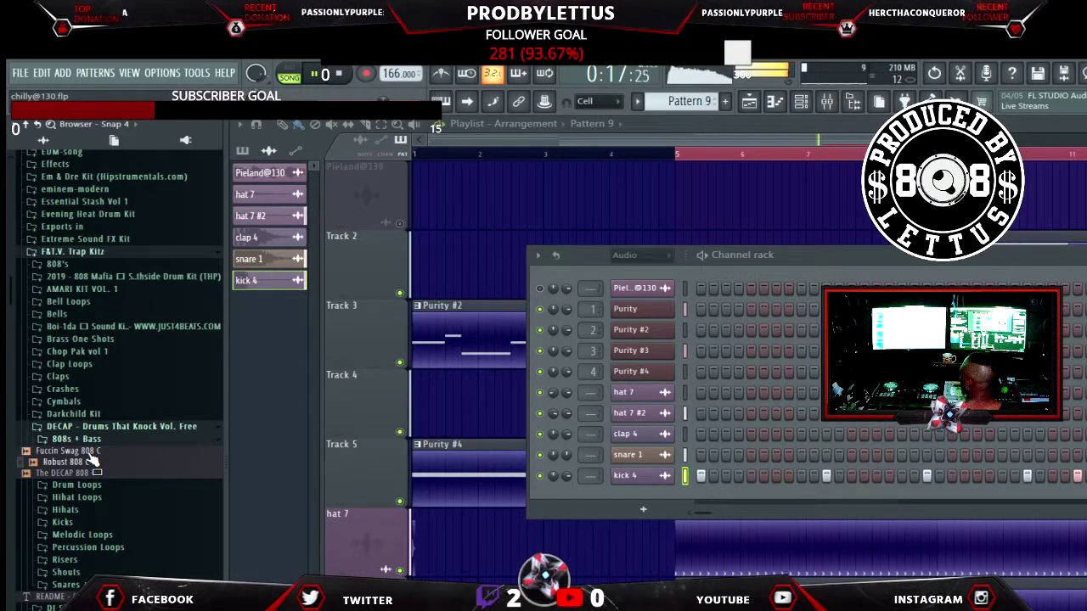
click(89, 438)
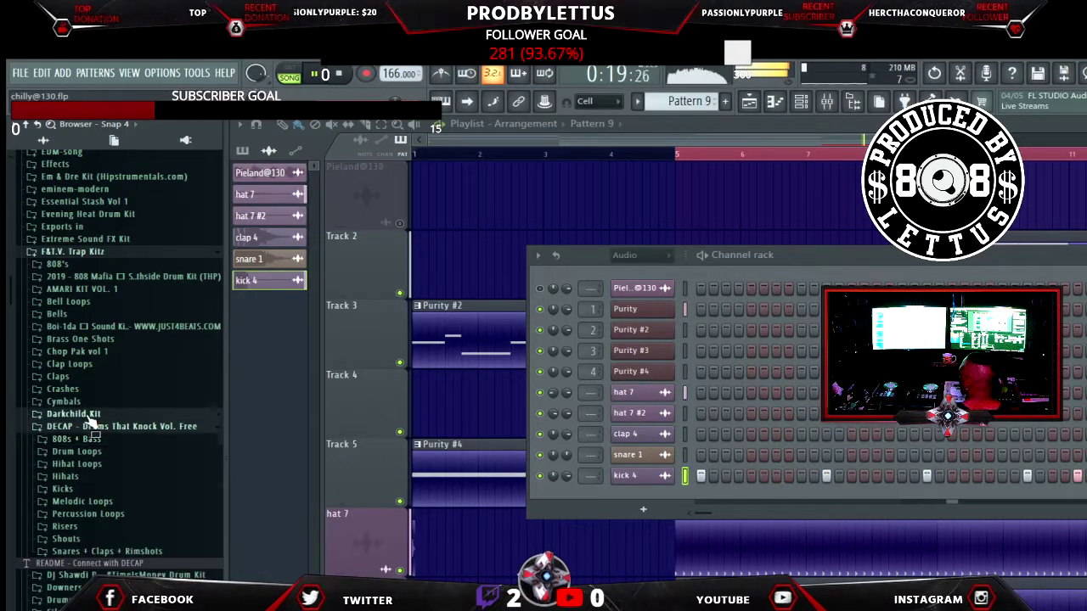
click(73, 413)
double_click(73, 414)
click(73, 414)
click(85, 418)
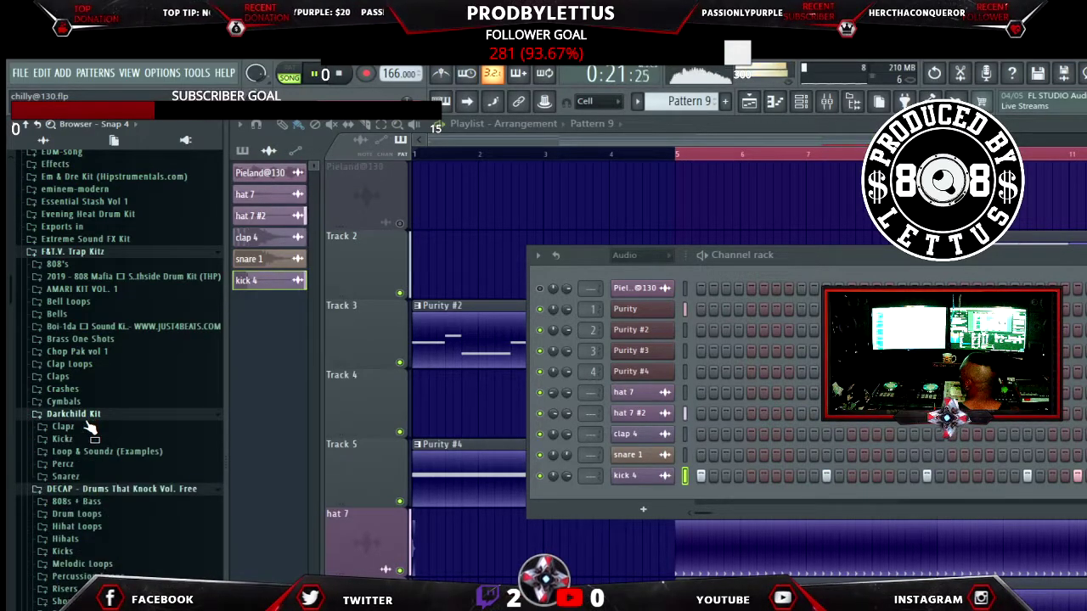
click(84, 415)
click(88, 427)
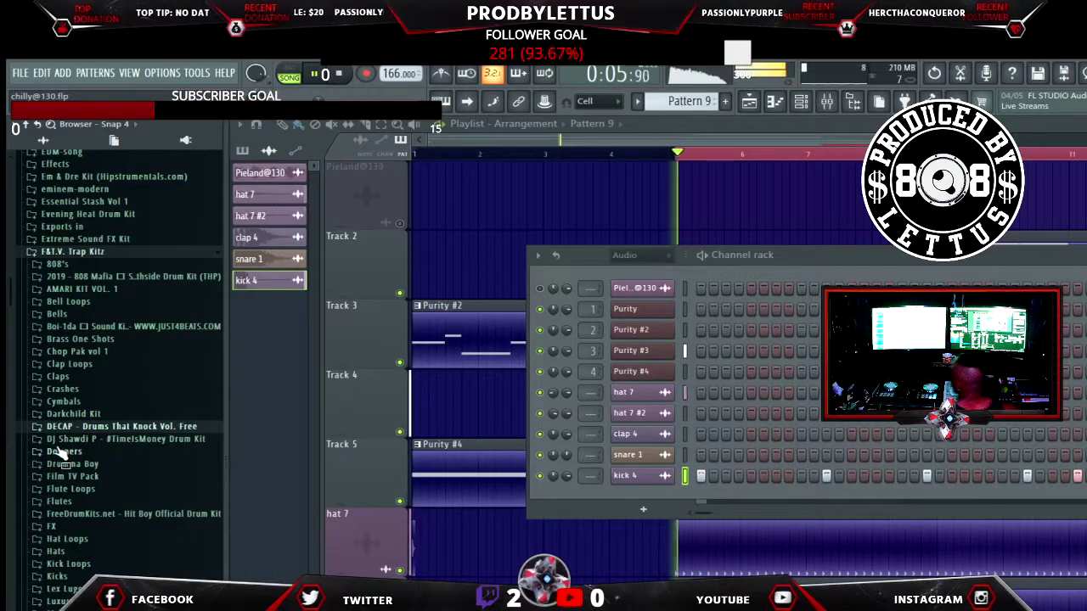
Place LexLuger808 from the DJ LETT US Pack's 808's folder at bar 5 on the track below kick 4 and mute the clip
scroll(56, 450, up, 5)
scroll(56, 450, up, 8)
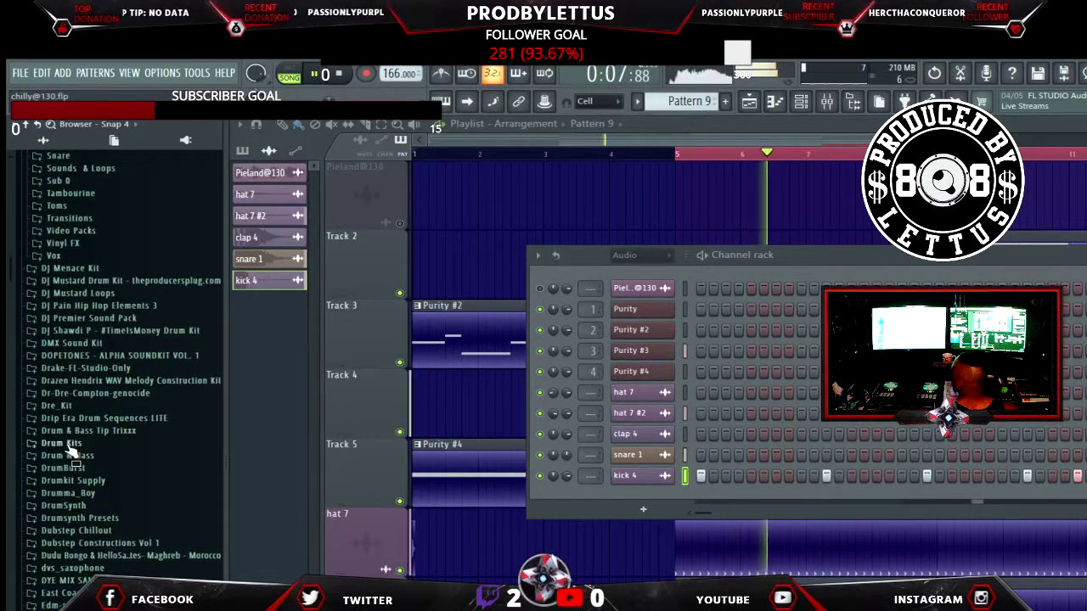
scroll(72, 454, up, 9)
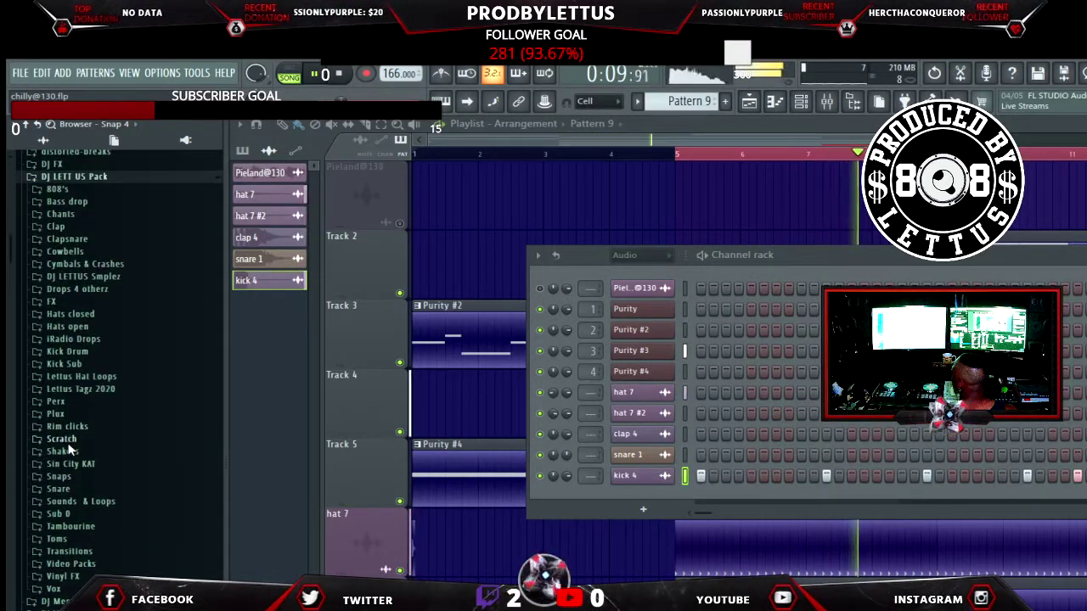
scroll(70, 450, up, 1)
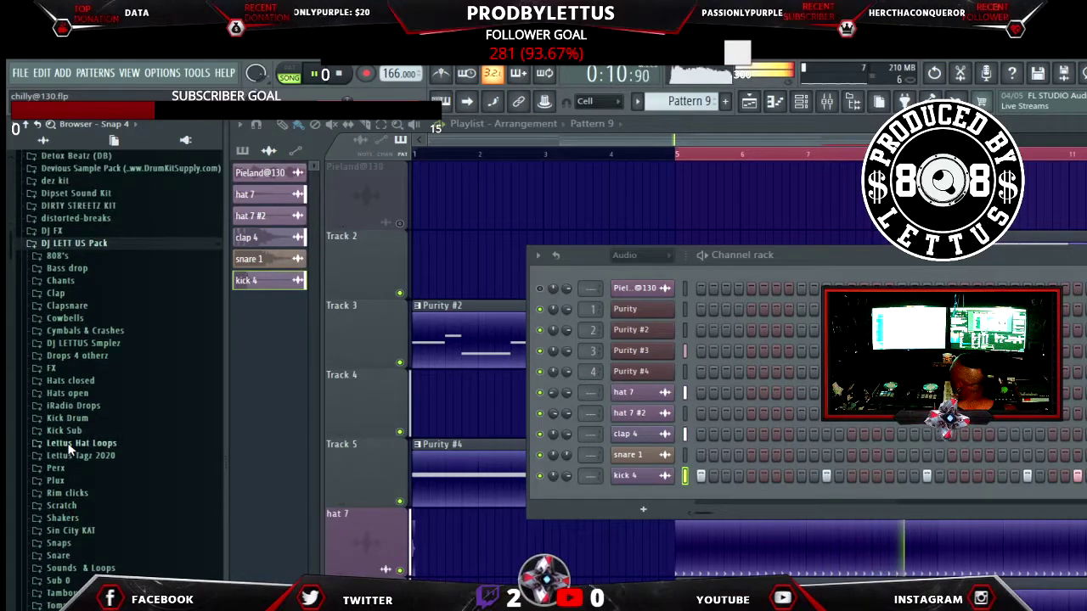
click(88, 257)
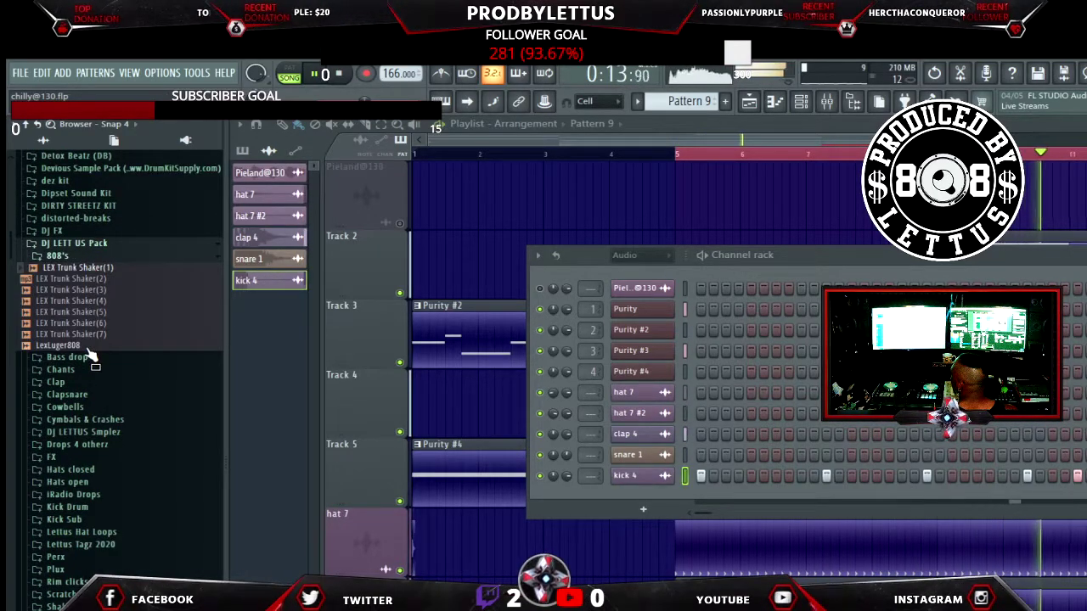
key(alt+F8)
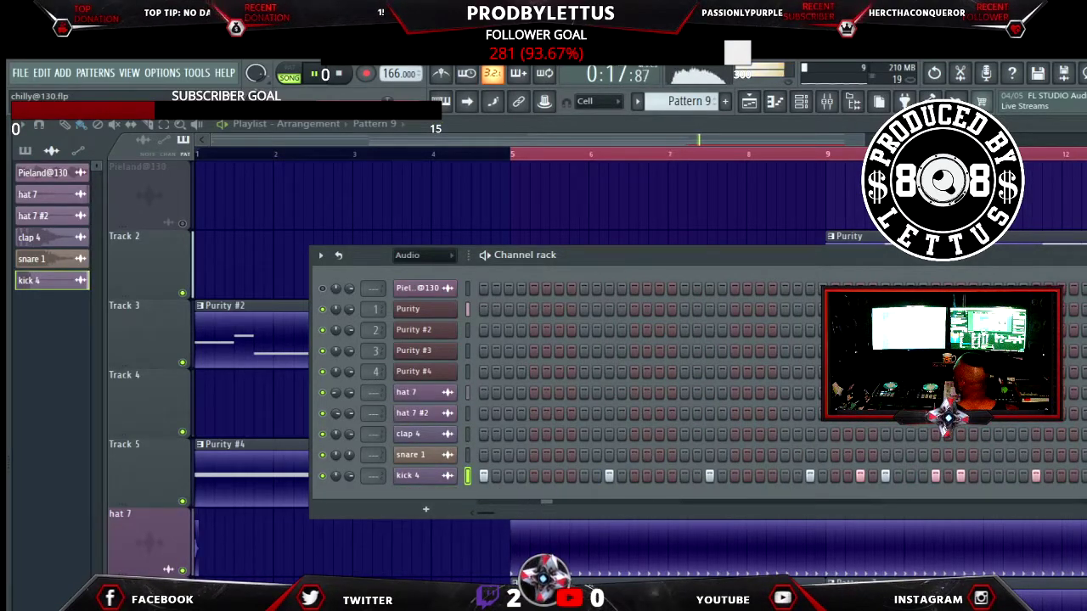
key(F6)
scroll(176, 527, down, 5)
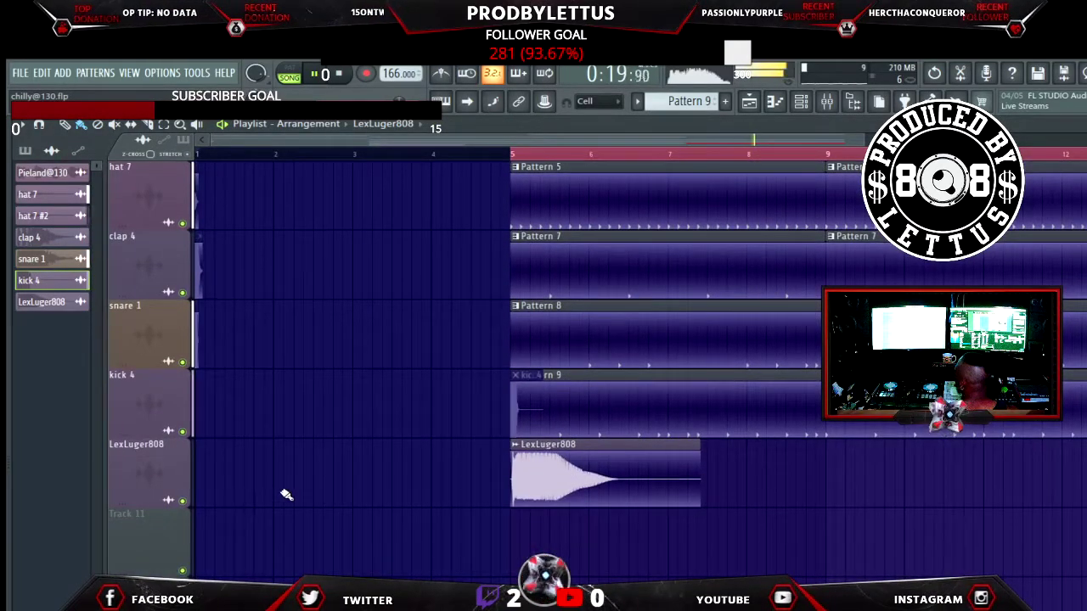
click(553, 490)
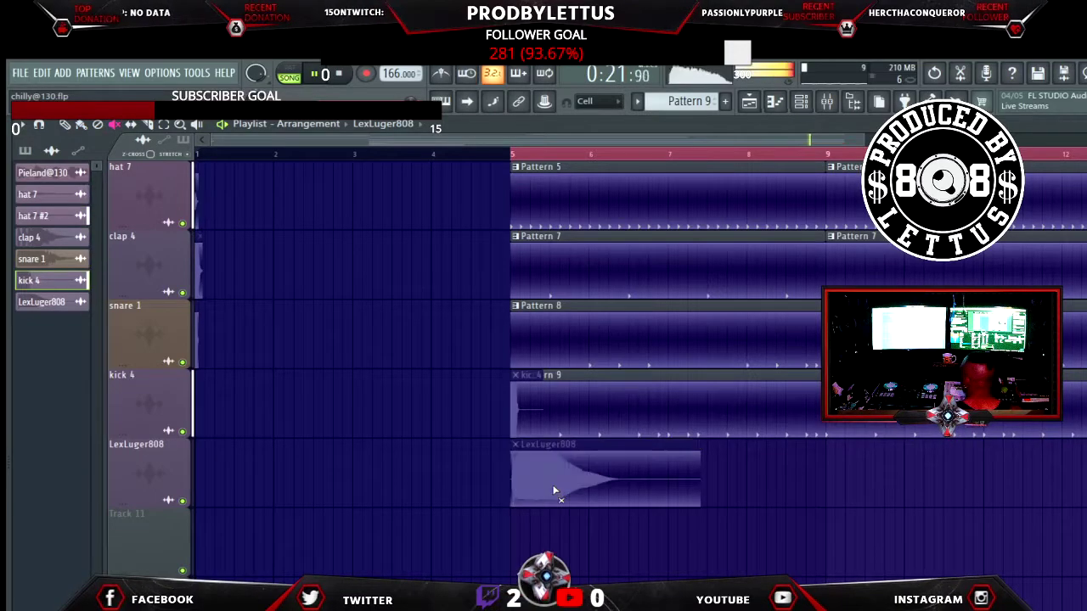
Create a new empty pattern and place it at bars 5 and 9 on the LexLuger808 playlist track
key(F4)
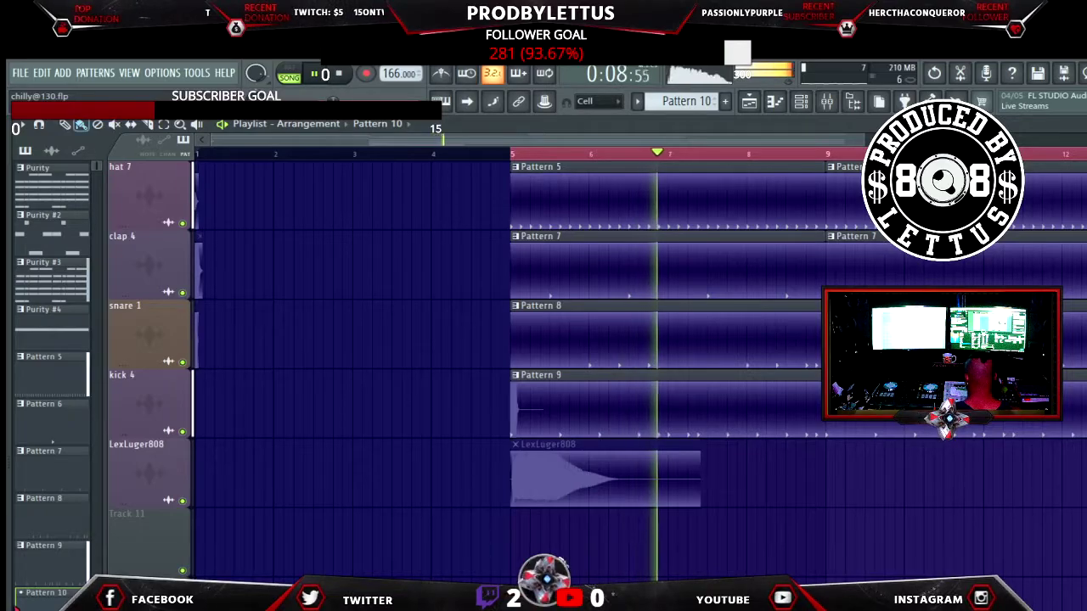
key(b)
click(832, 493)
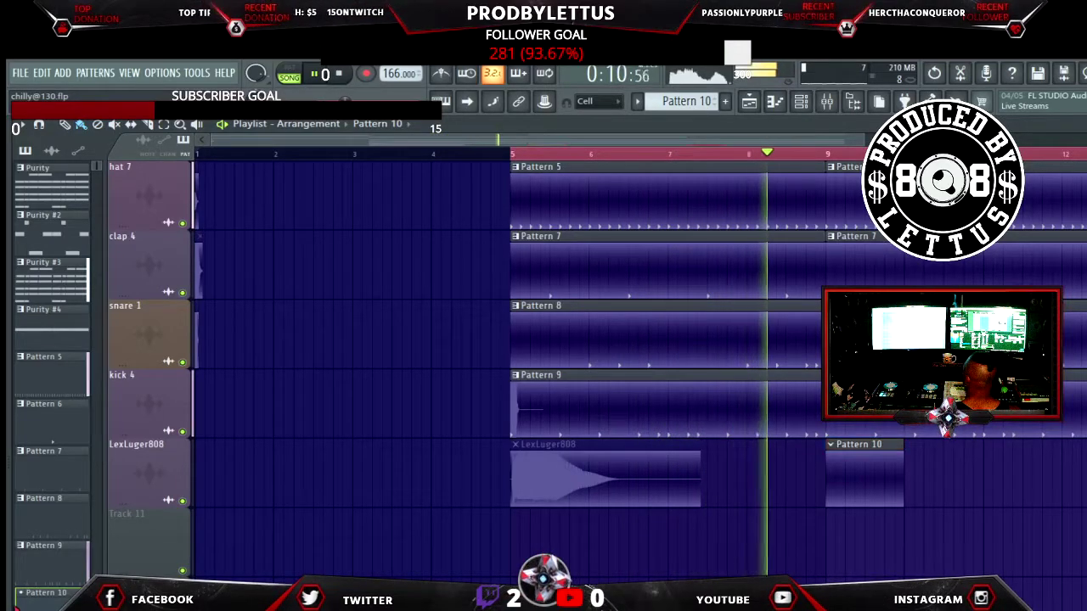
click(516, 562)
drag(550, 535, 542, 462)
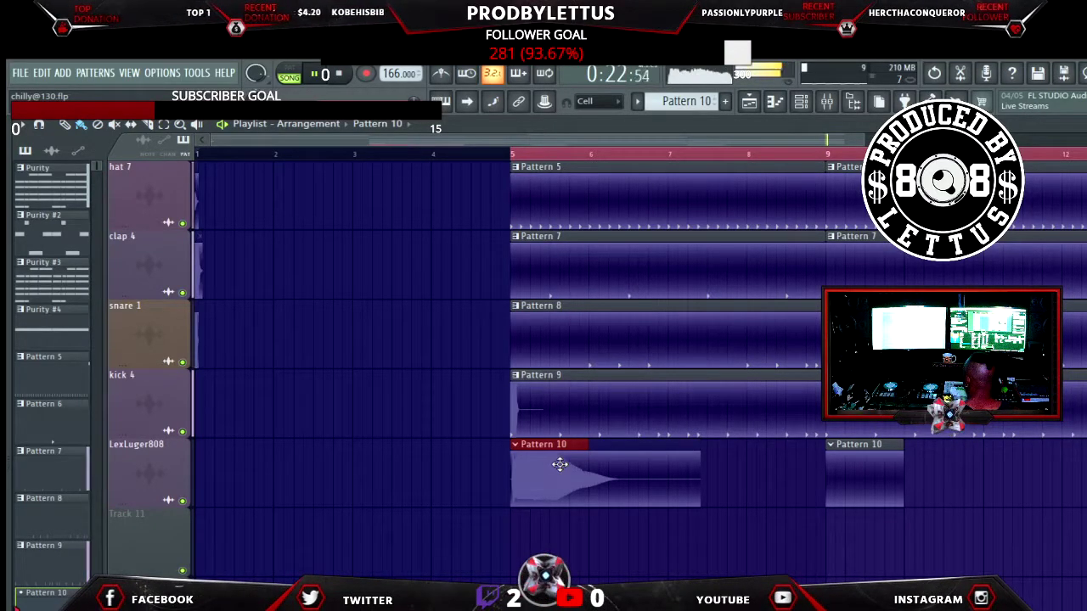
key(space)
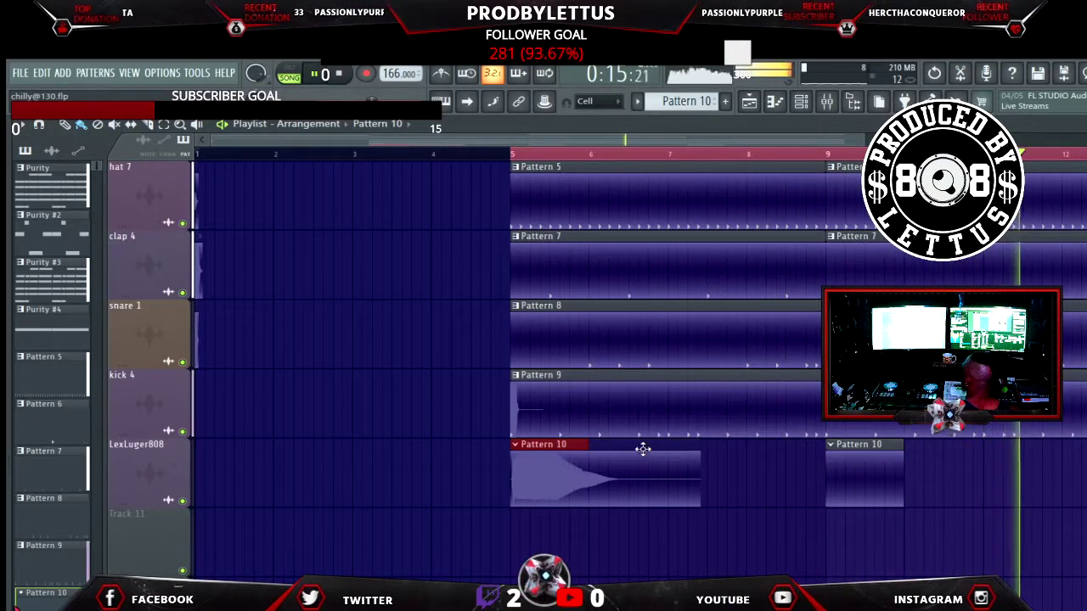
Program LexLuger808 hits on steps 1, 11 and 33 of Pattern 10 in the channel rack
click(800, 101)
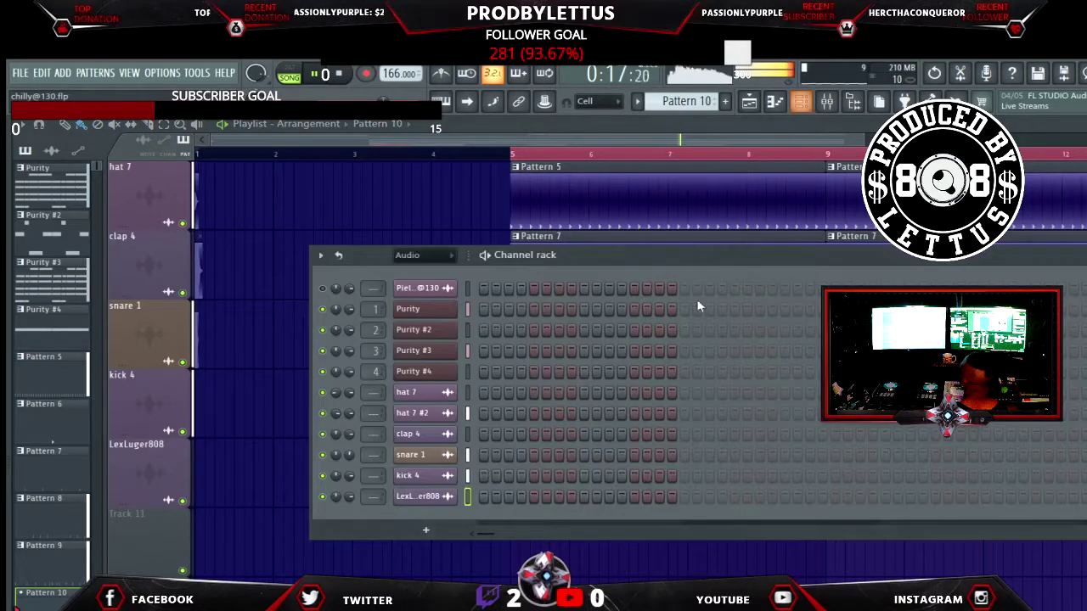
click(485, 500)
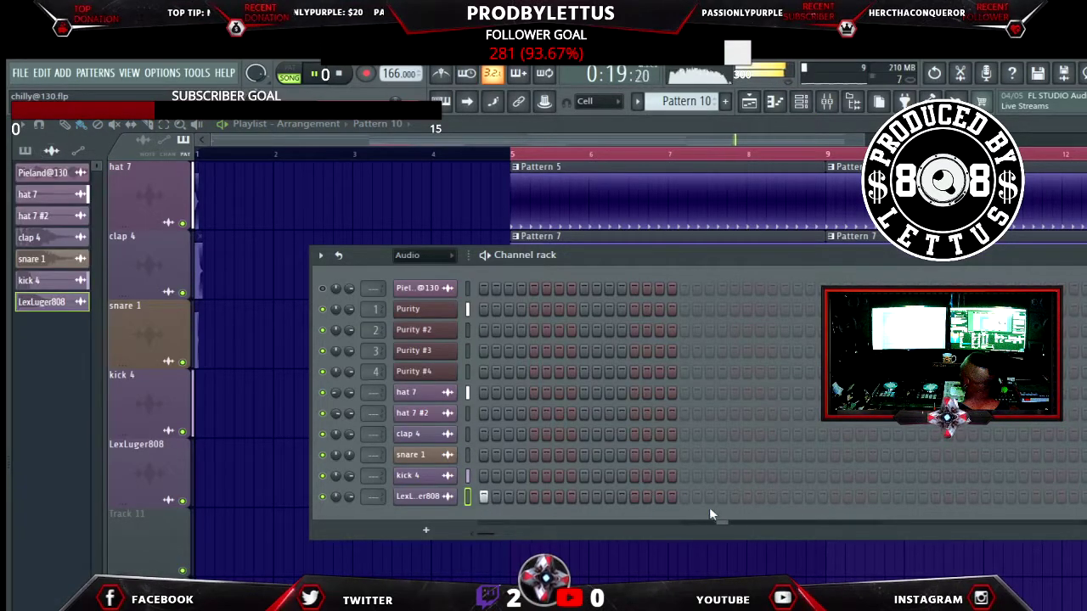
click(884, 496)
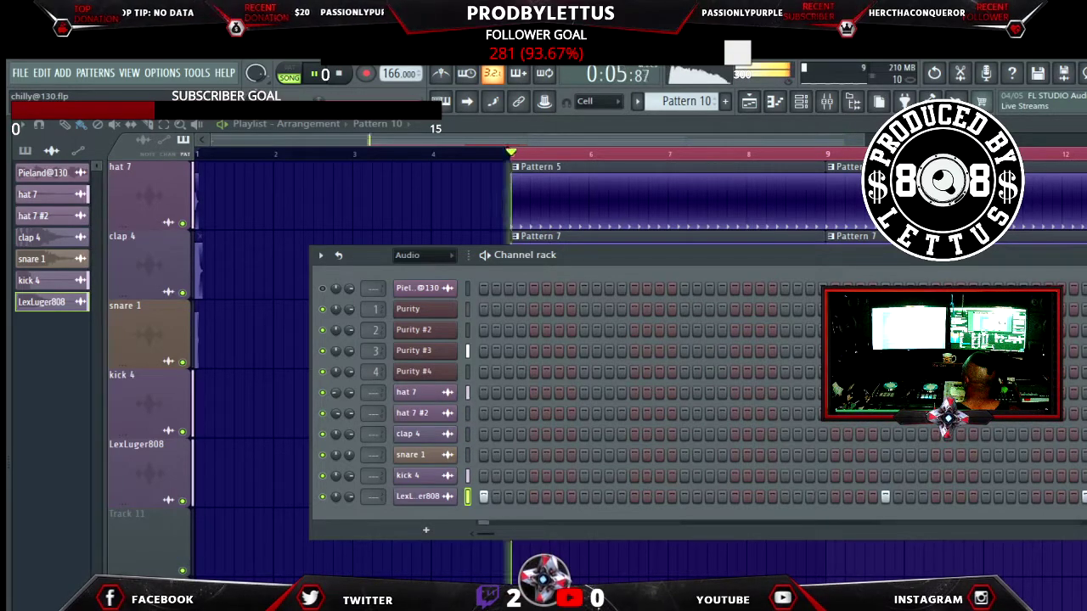
click(788, 497)
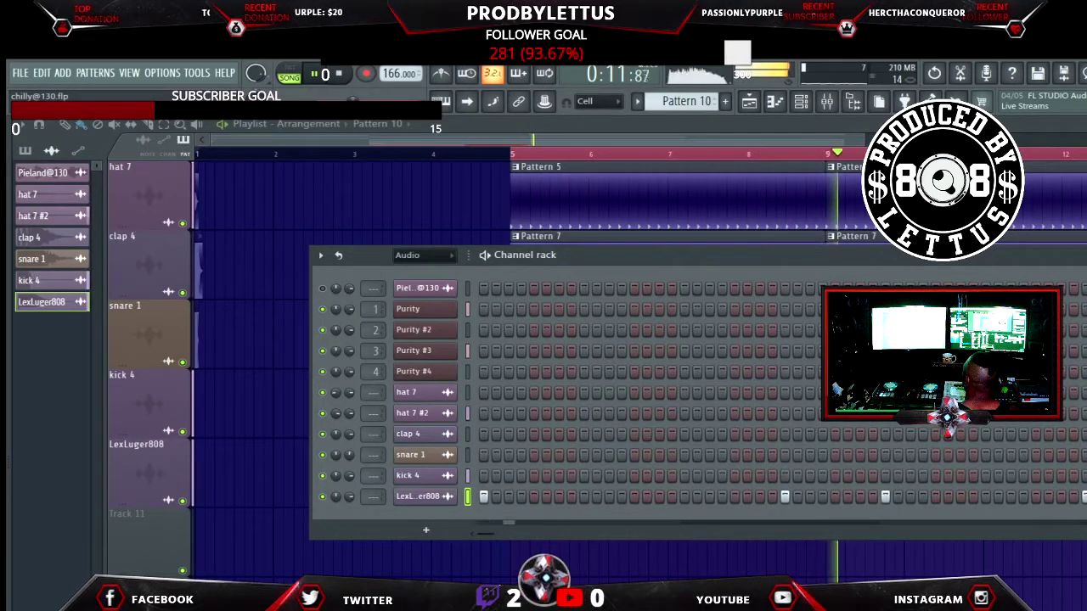
click(608, 496)
click(784, 497)
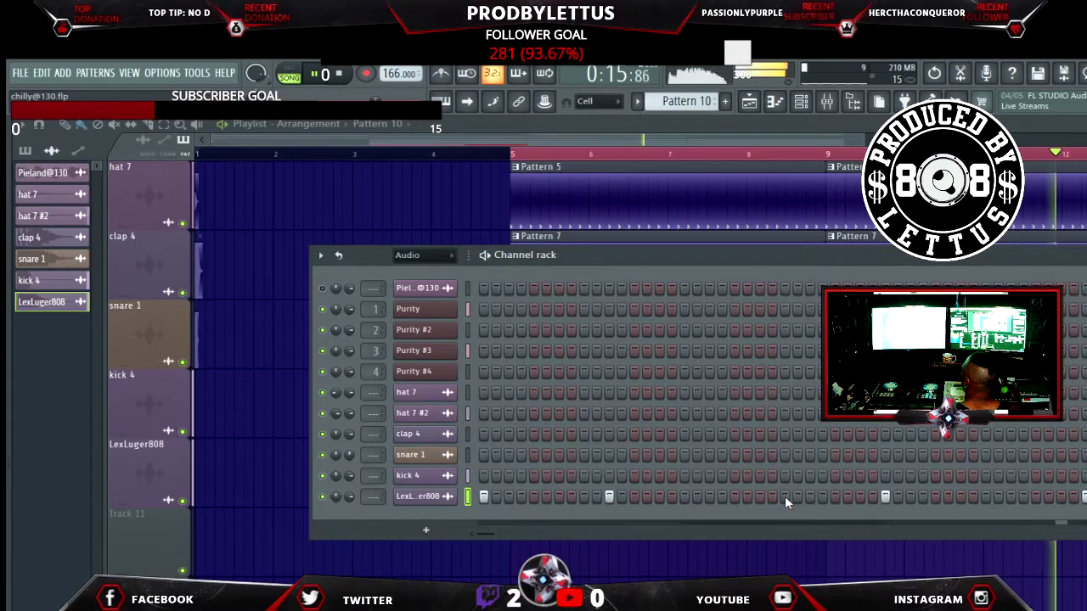
Compare with the kick 4 hits in Pattern 9 and add a LexLuger808 hit on step 27 of Pattern 10
key(KP_Subtract)
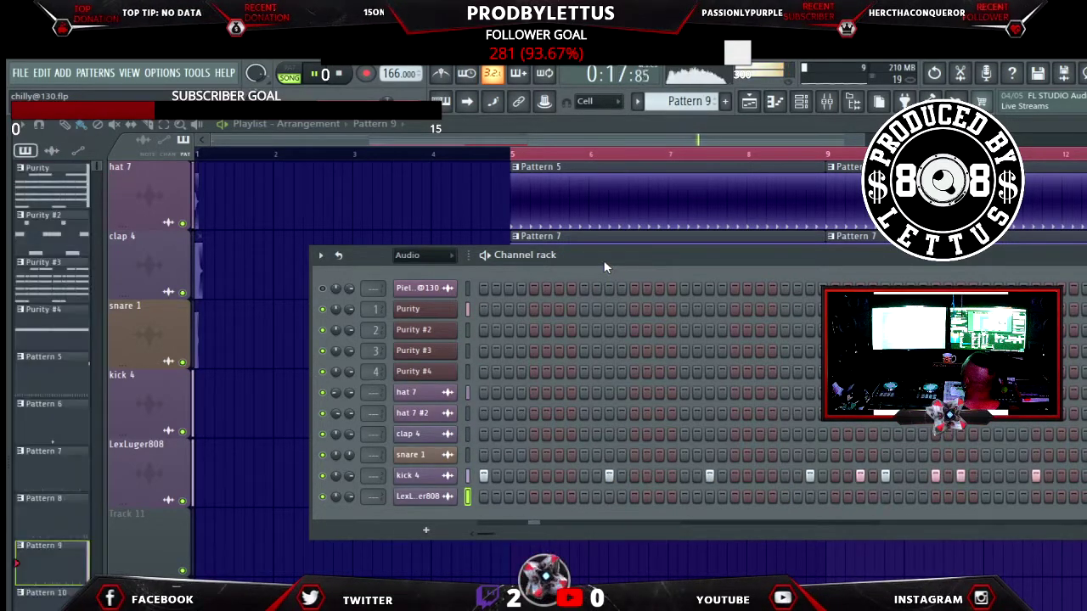
key(KP_Add)
click(809, 497)
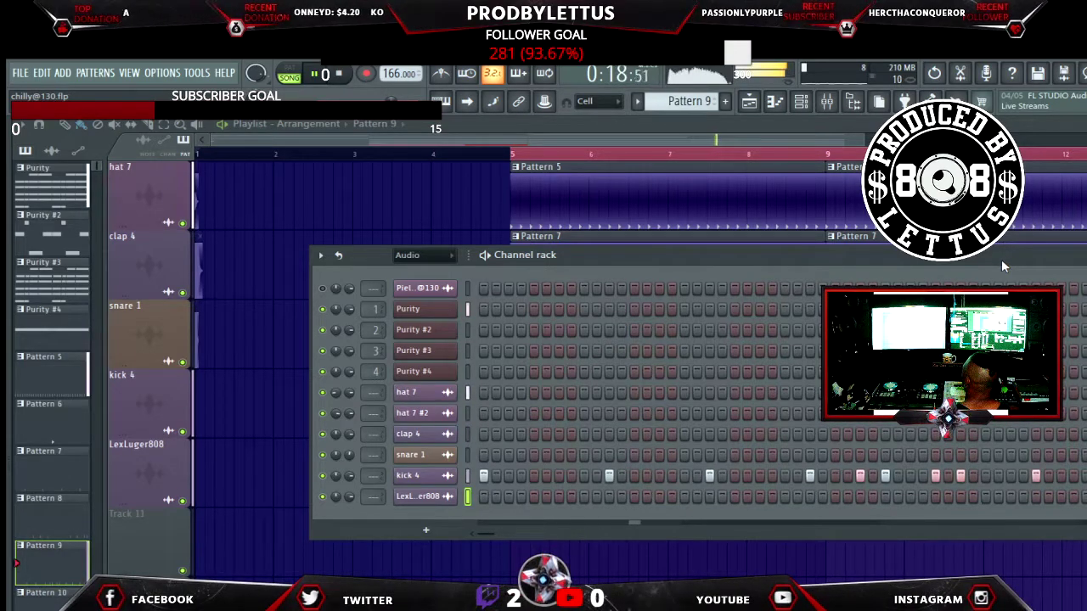
key(KP_Subtract)
key(KP_Add)
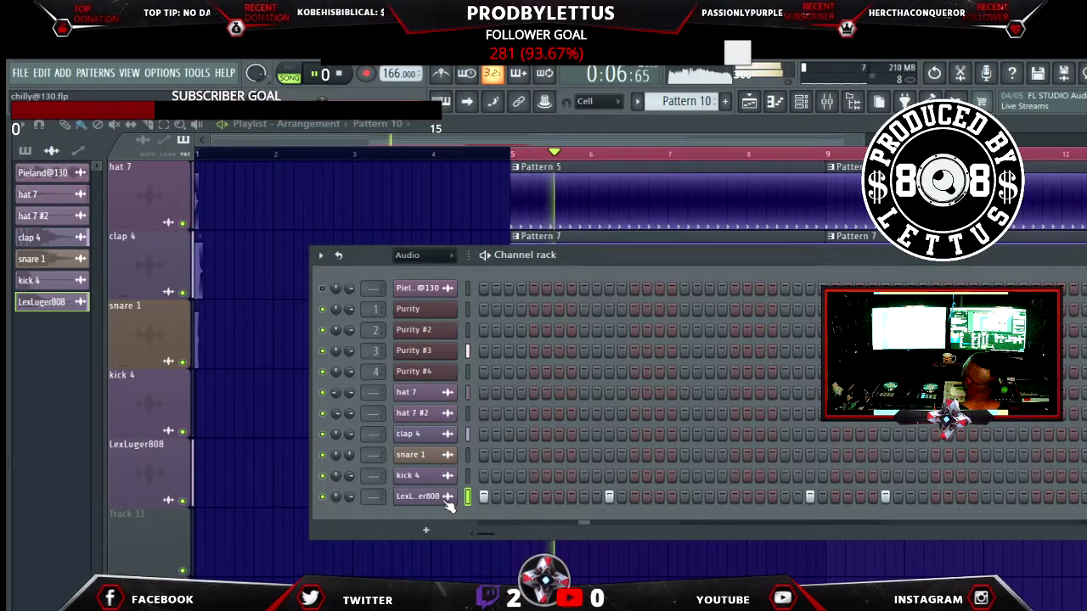
Enable Keep on disk for the LexLuger808 sample and trim the silent tail off its end
click(445, 499)
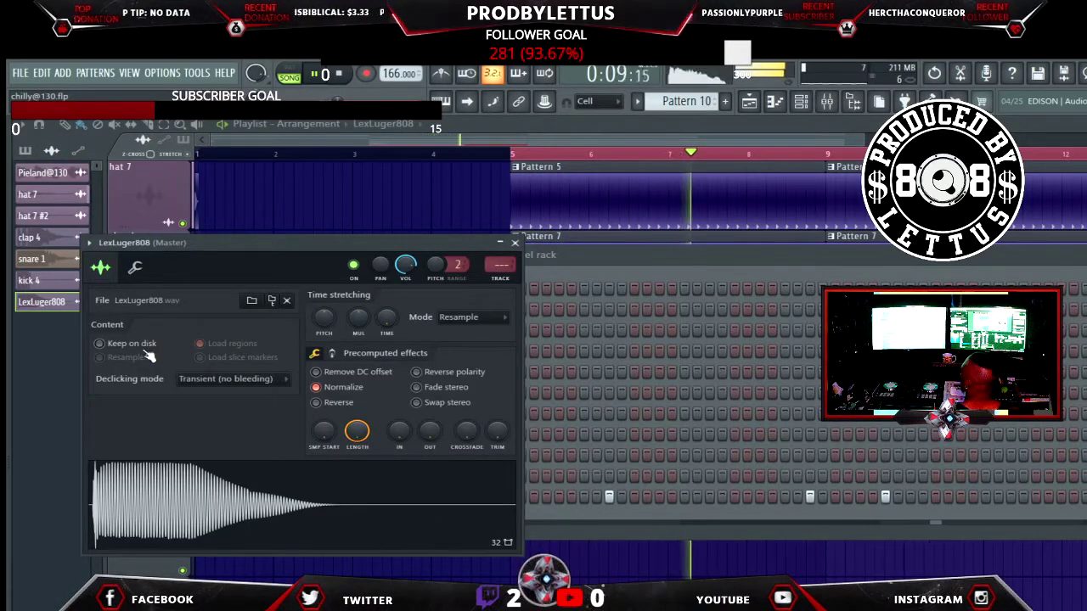
click(134, 268)
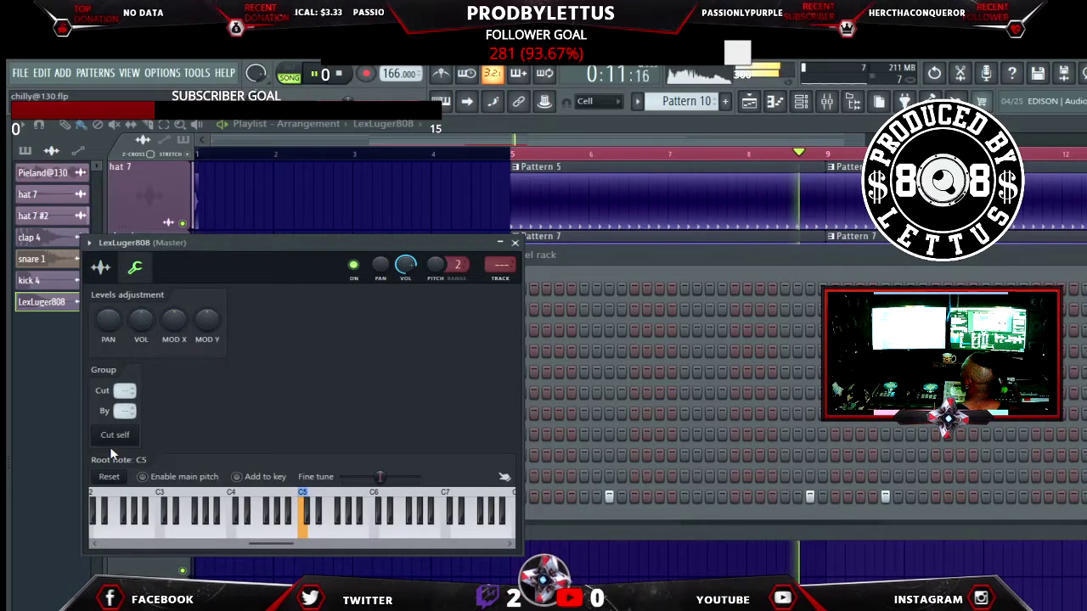
click(101, 269)
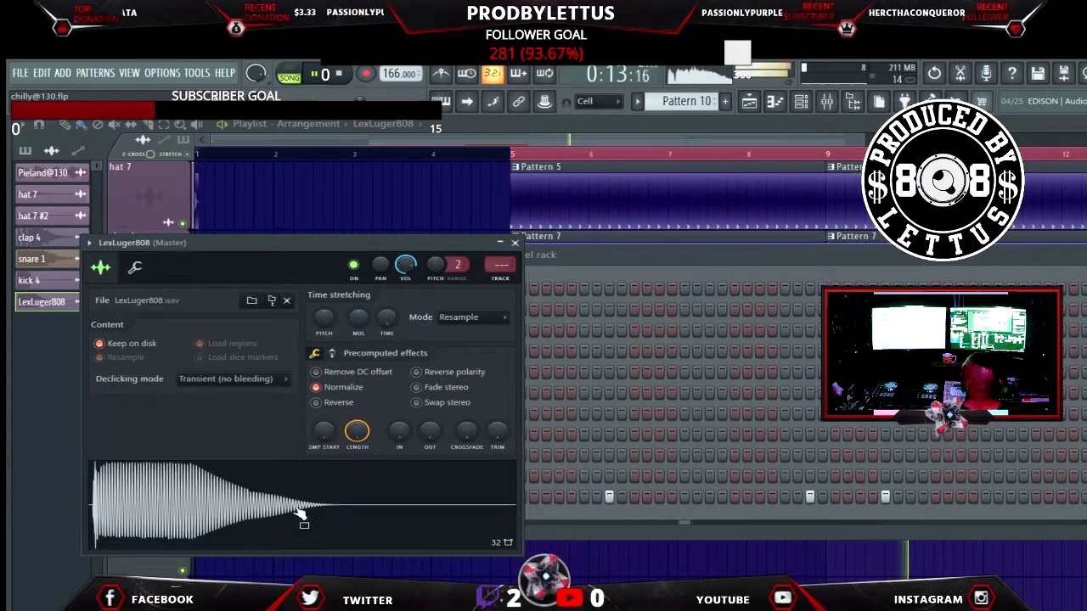
mouse_move(496, 430)
mouse_down()
mouse_move(488, 415)
mouse_move(499, 439)
mouse_up()
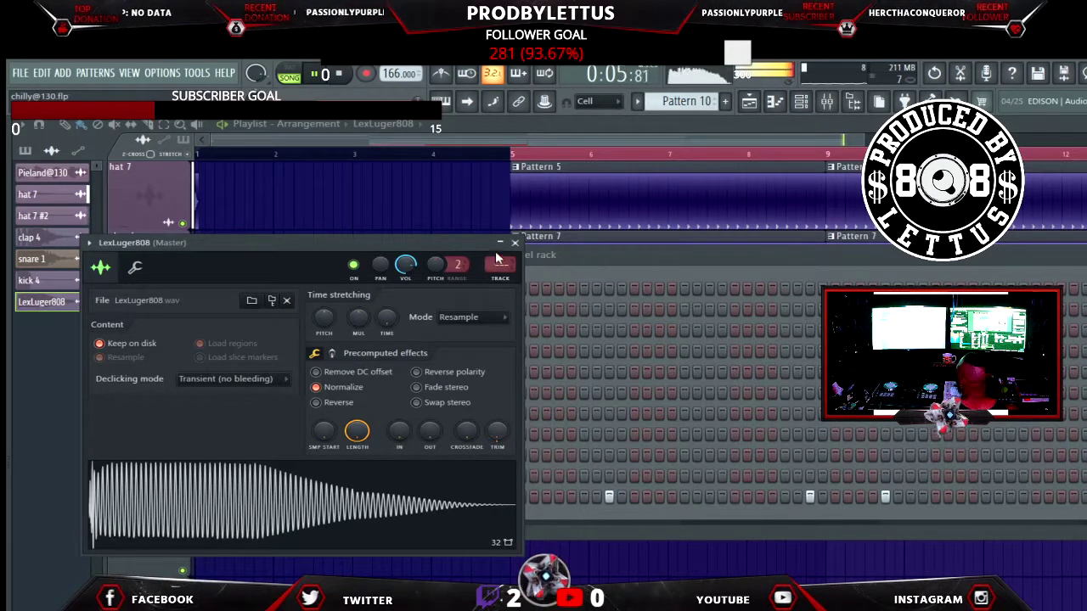
click(514, 242)
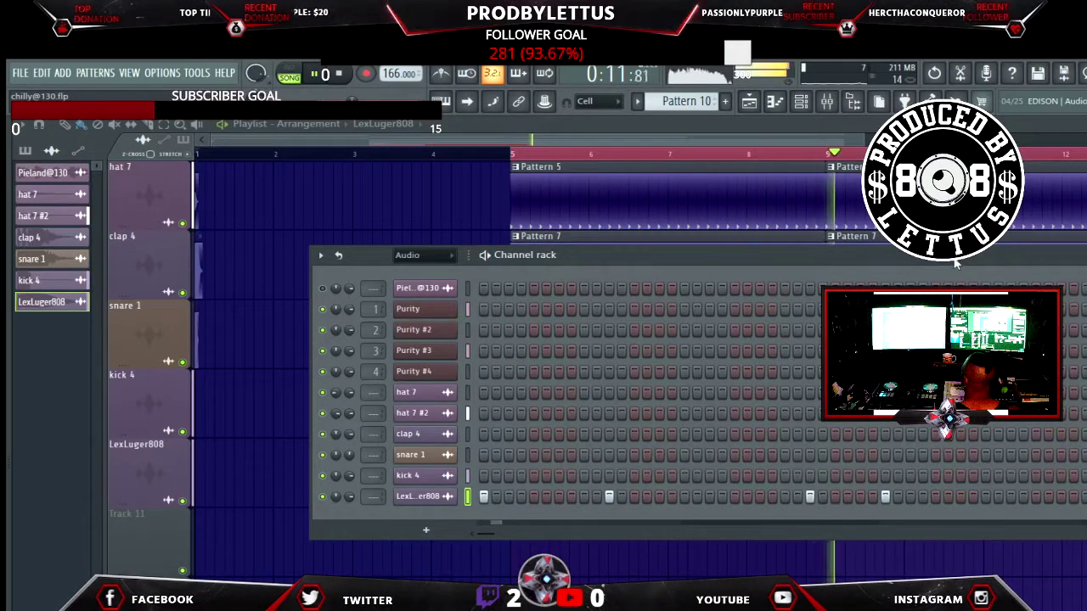
Move the channel rack lower to uncover the Purity tracks in the playlist
drag(954, 260, 973, 478)
scroll(907, 269, up, 3)
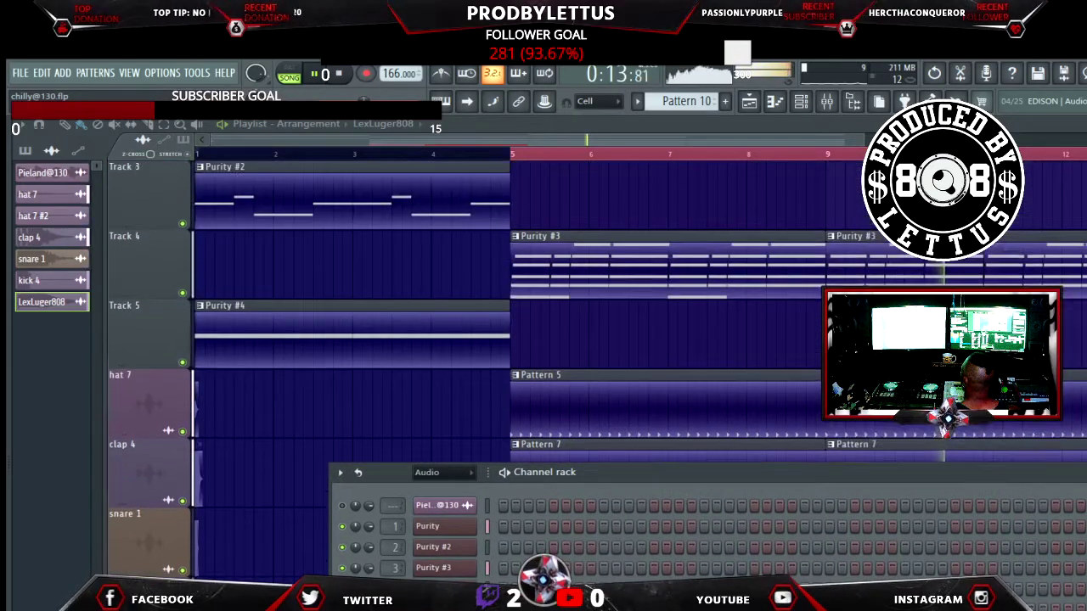
scroll(906, 269, up, 2)
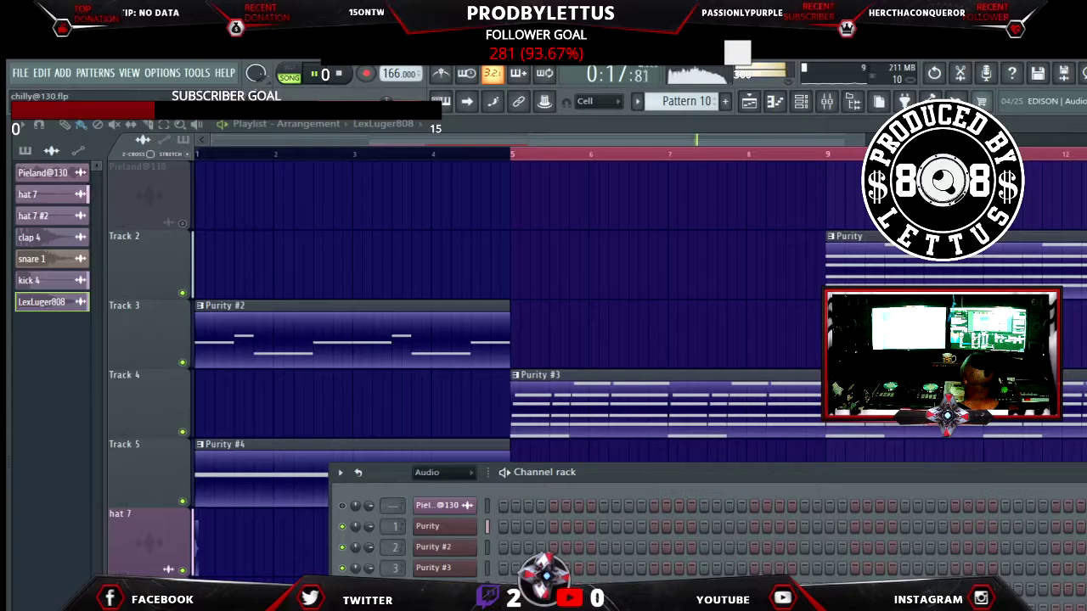
Hide the channel rack and place a Purity #4 clip on Track 5 starting at bar 9
key(F6)
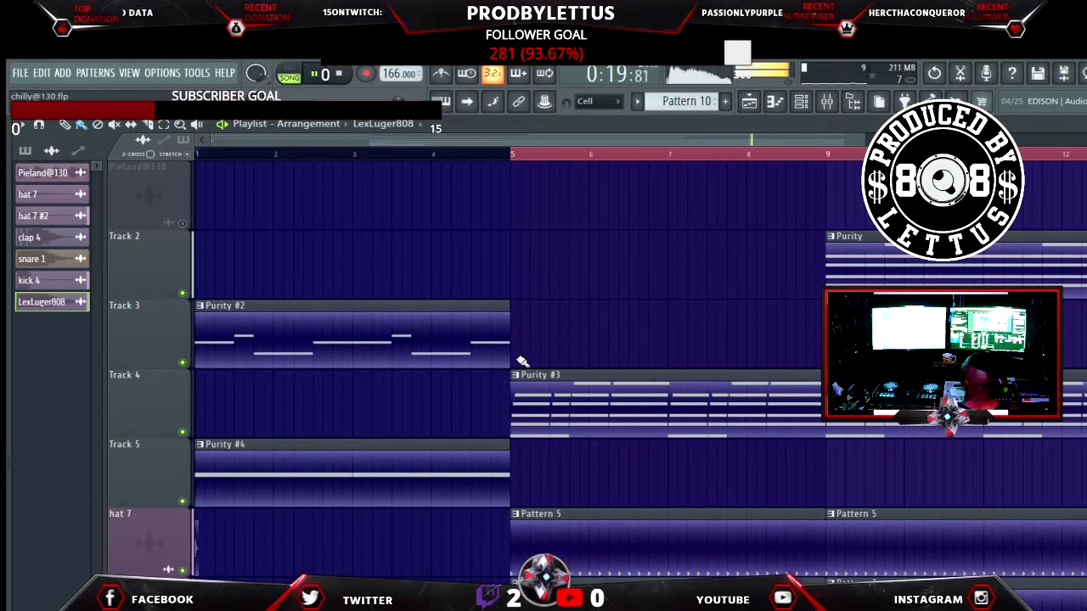
click(448, 343)
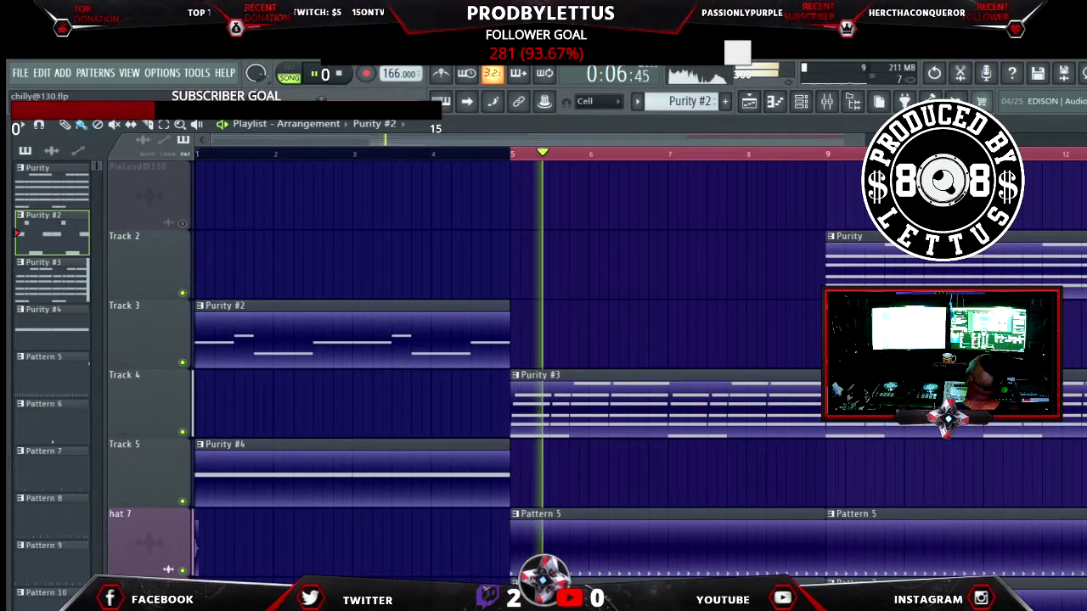
key(ctrl+a)
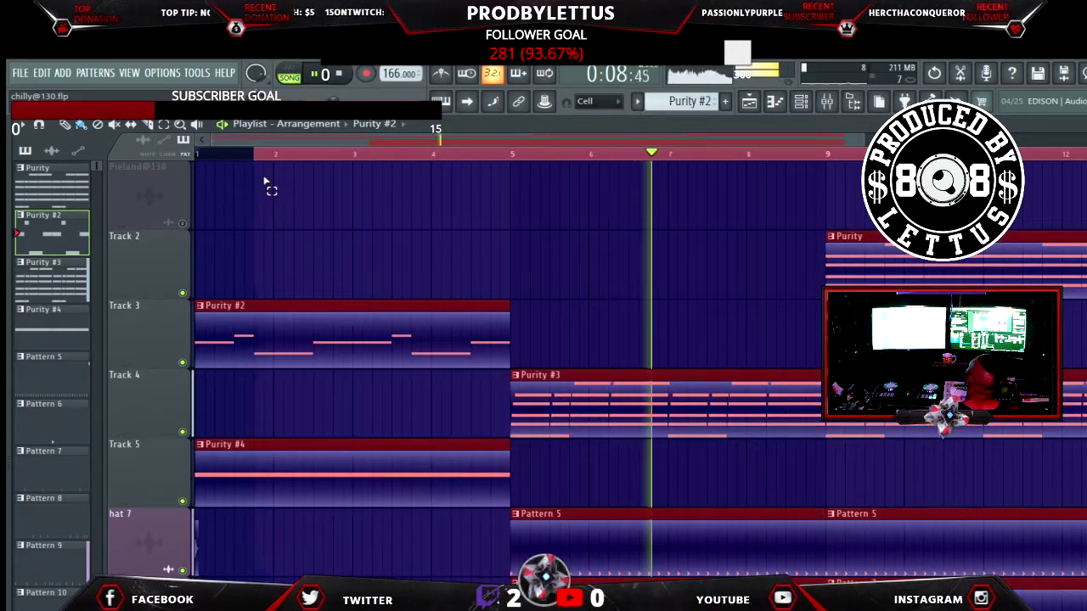
click(315, 487)
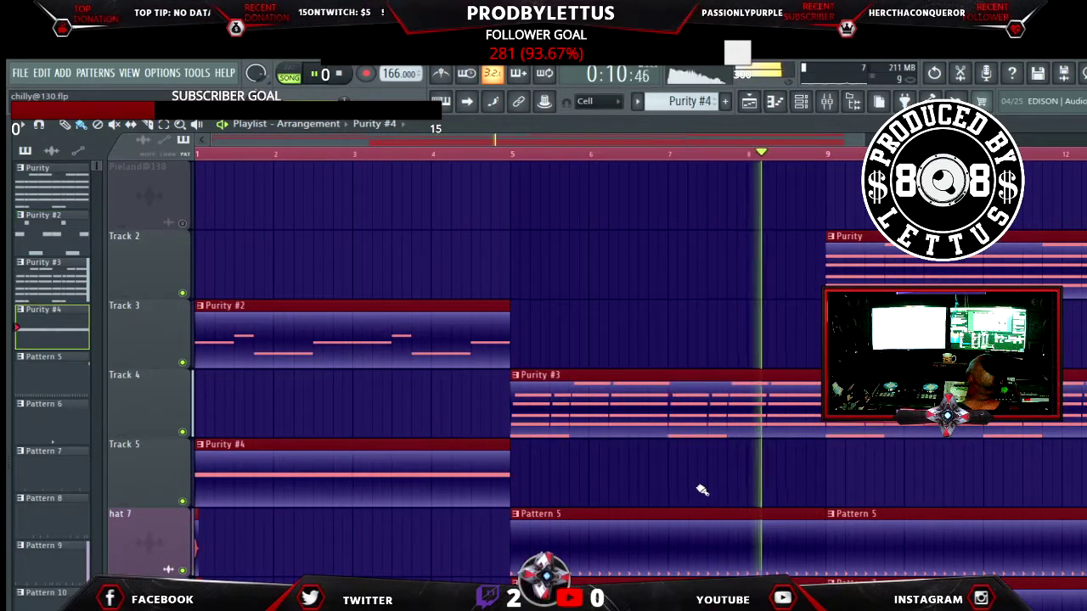
click(825, 492)
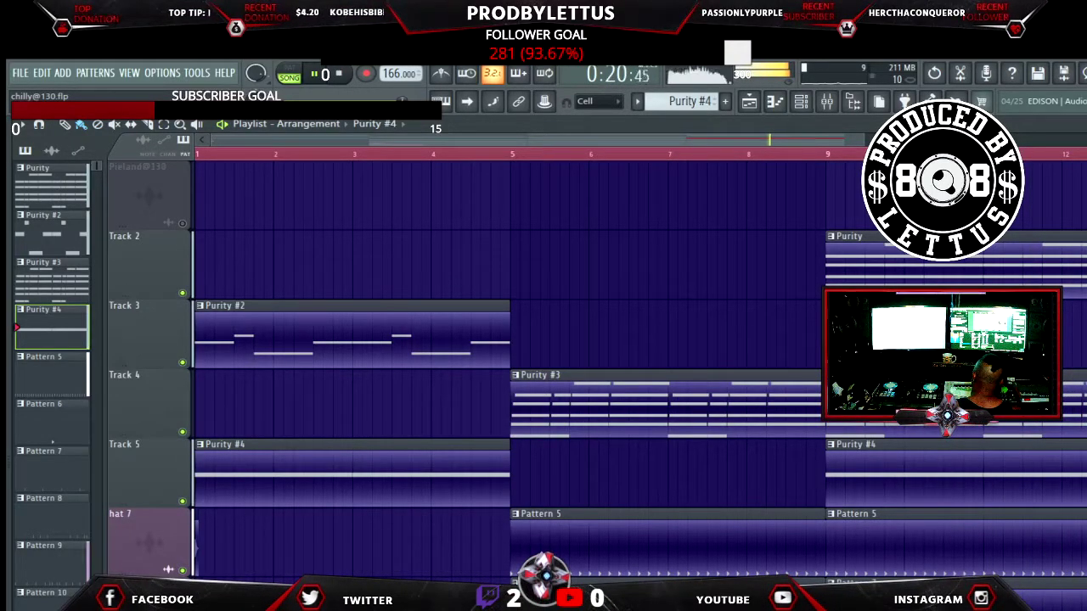
scroll(544, 382, down, 1)
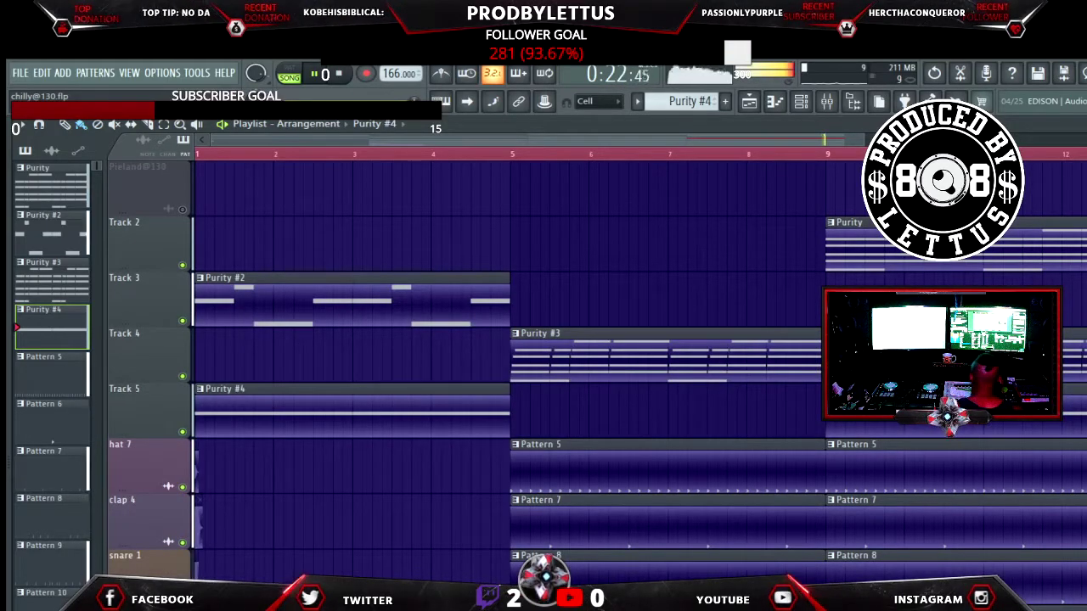
Restart playback with only Track 4 soloed, and bring Tracks 5, 3 and 2 back in one at a time
key(space)
key(space)
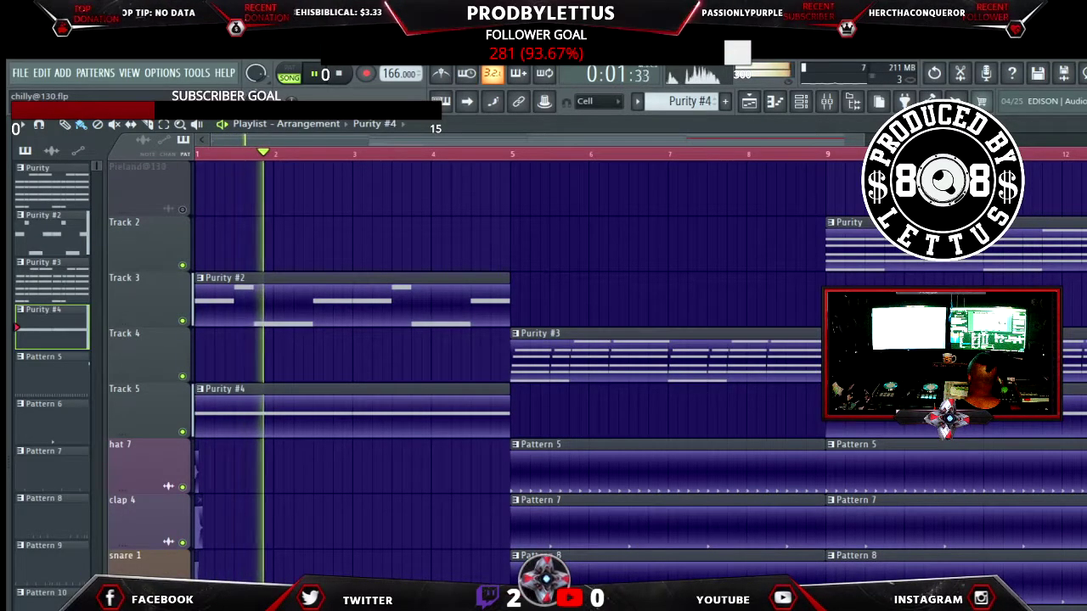
right_click(182, 376)
click(182, 431)
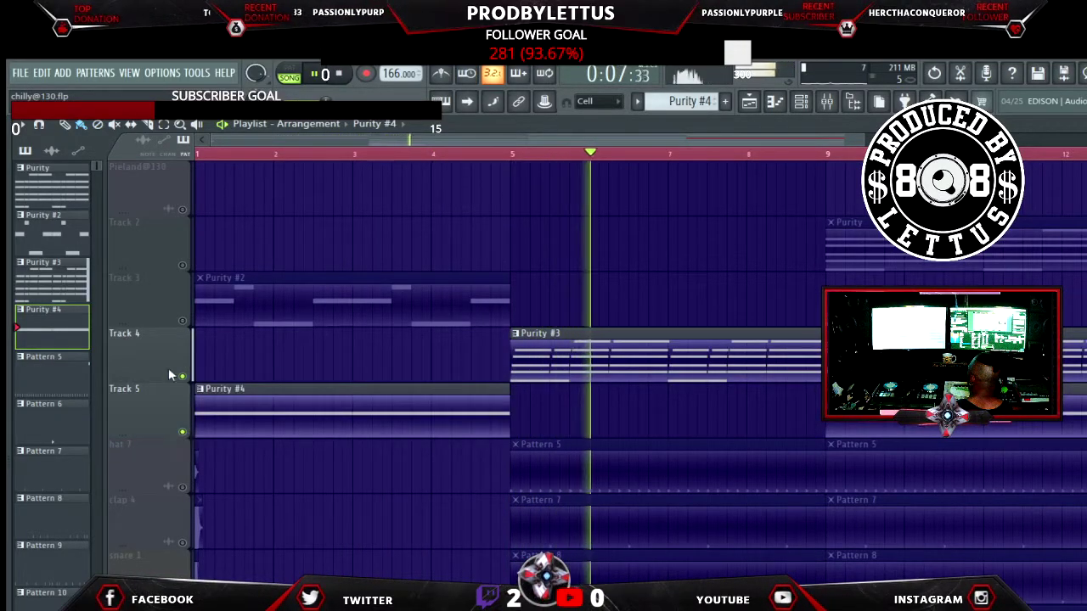
click(183, 321)
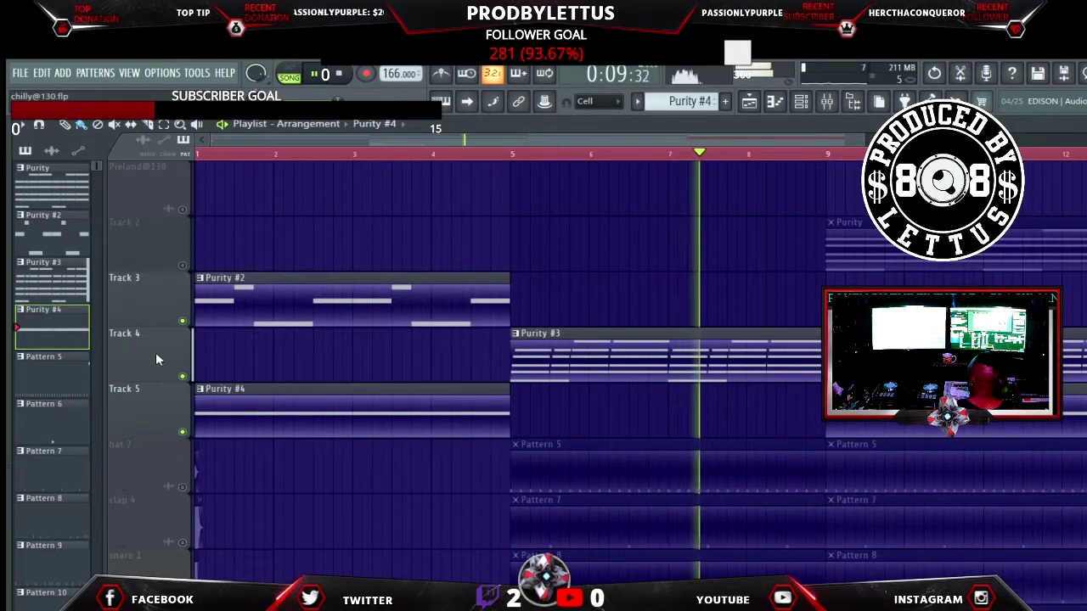
click(183, 265)
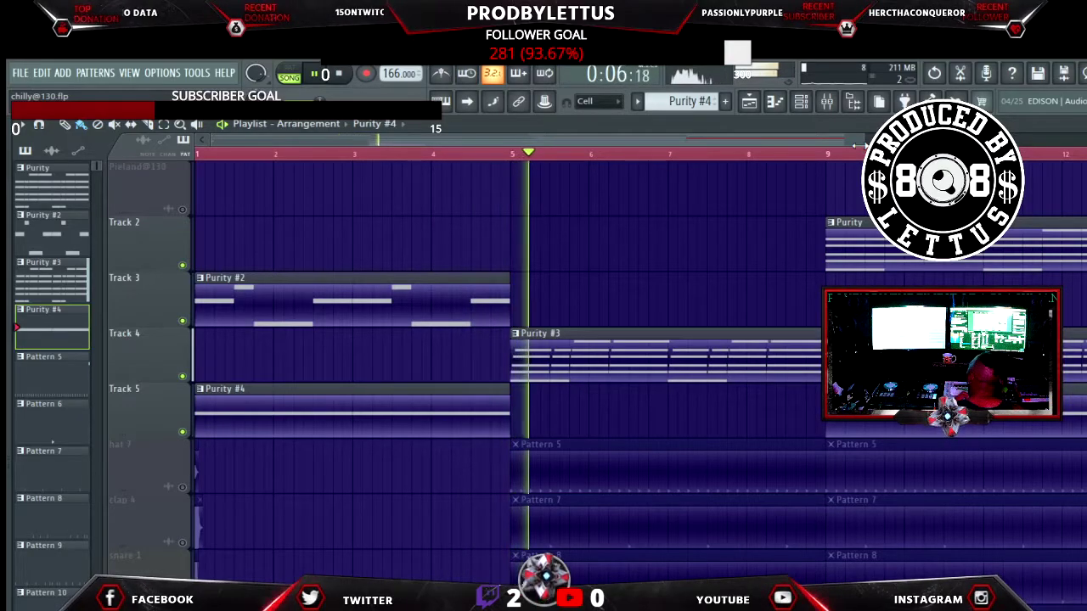
Unmute the hat 7, clap 4 and snare 1 tracks one by one during playback
click(181, 486)
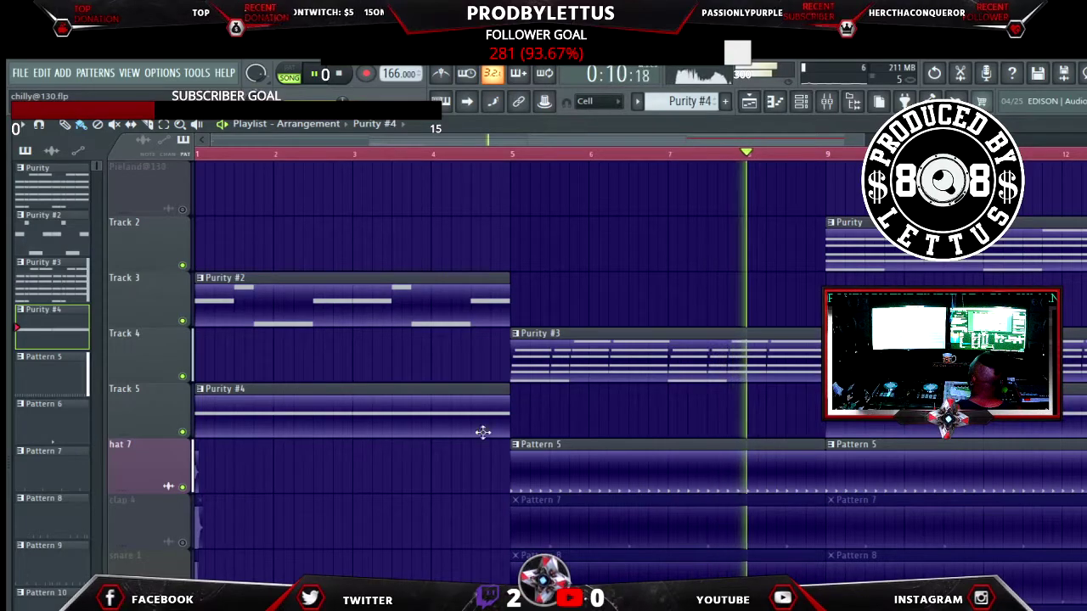
click(182, 542)
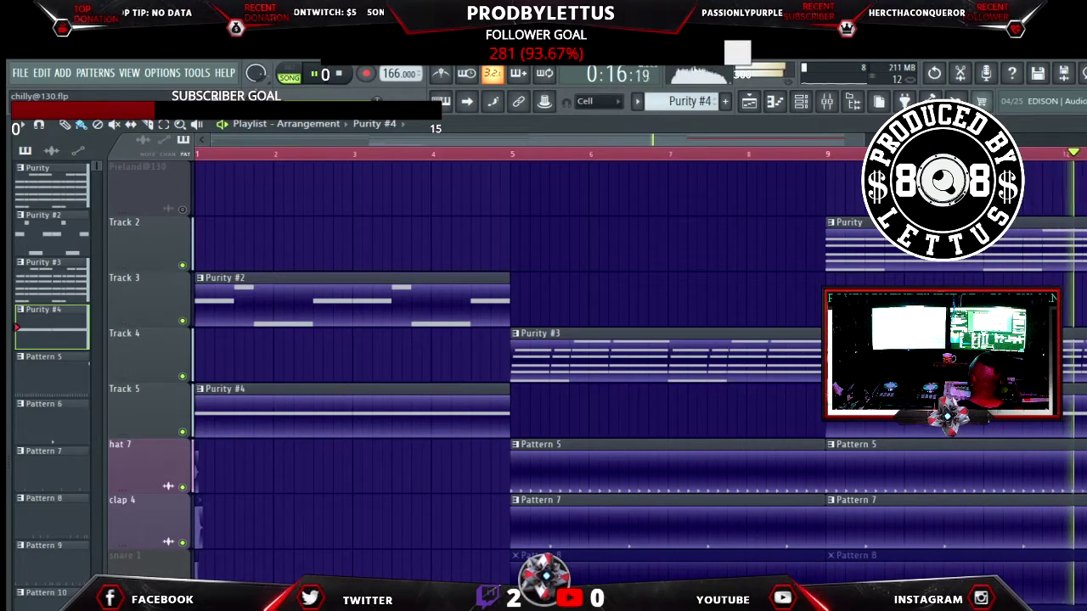
click(182, 597)
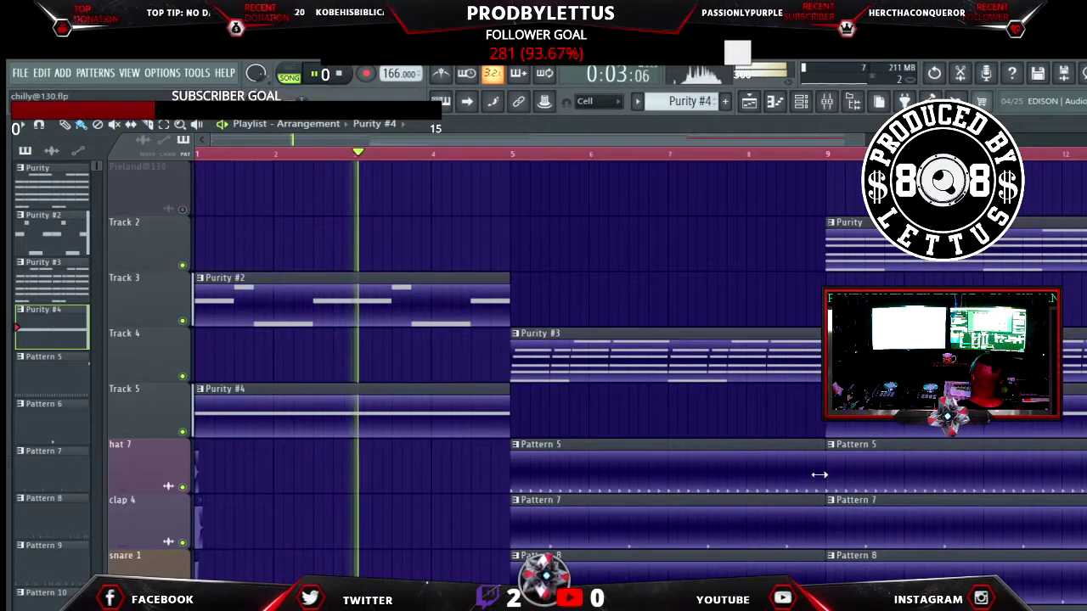
Trim the ends of the Pattern 5 and Pattern 8 clips at bar 5 to just before bar 9, and select Pattern 10
drag(822, 461, 798, 460)
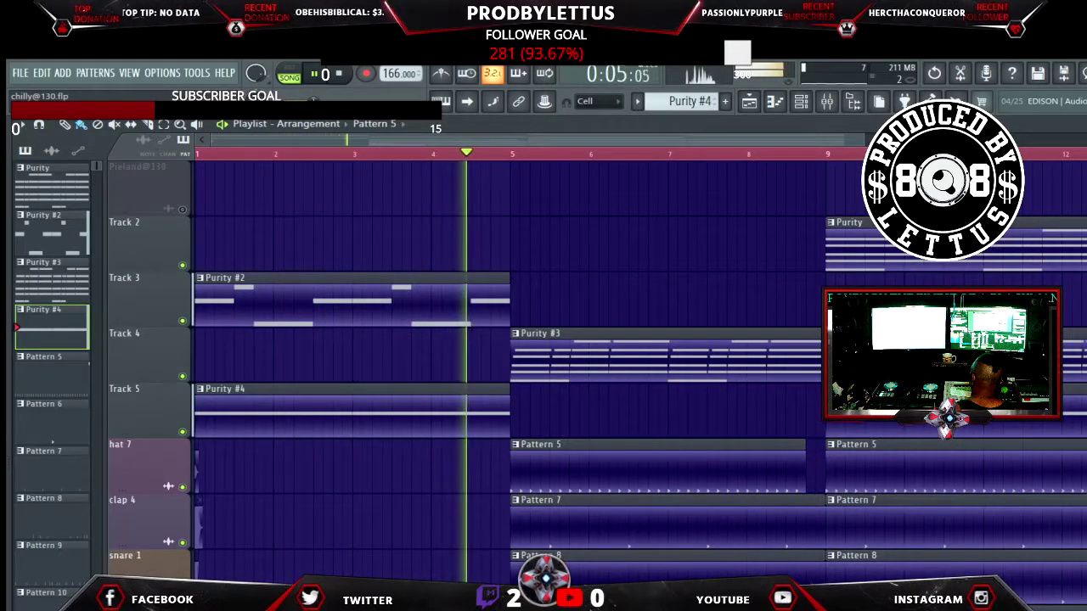
click(802, 565)
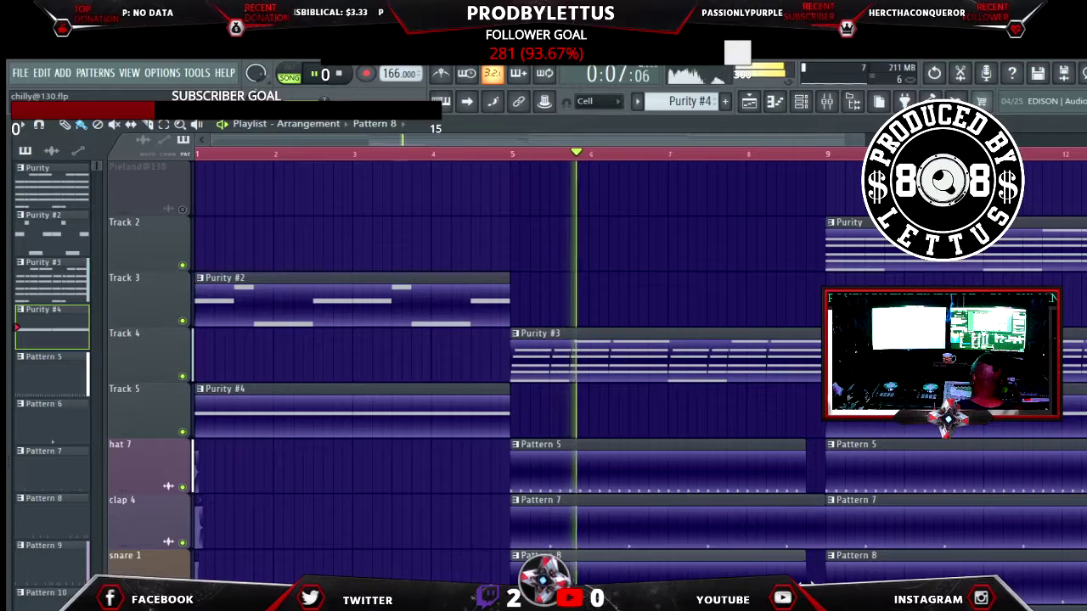
key(KP_Add)
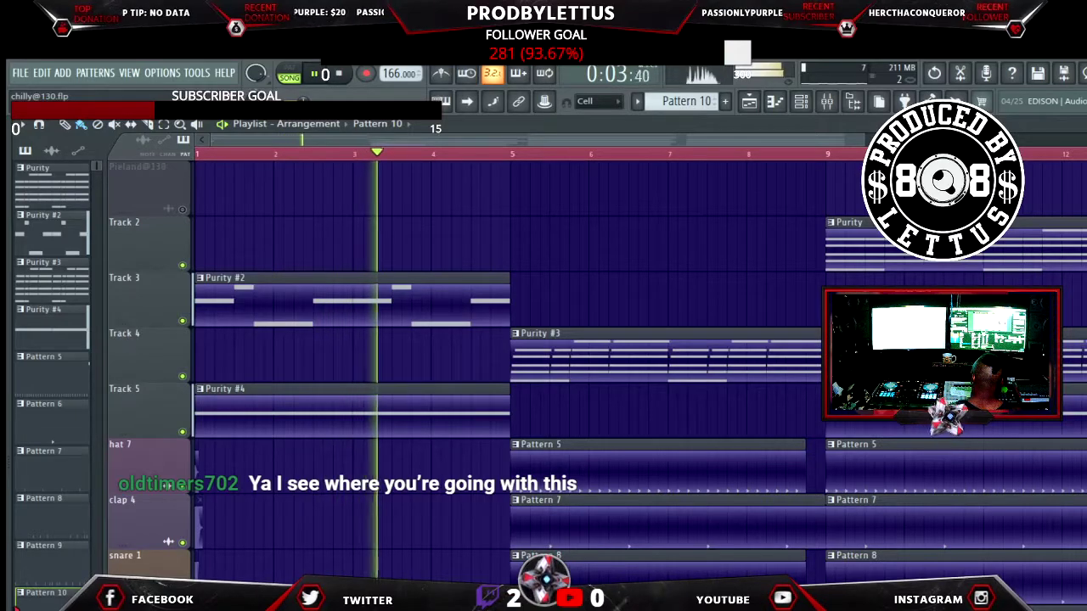
Solo Track 3 and layer Tracks 4, 5 and 2 back in while auditioning the Purity melodies
ctrl+click(182, 320)
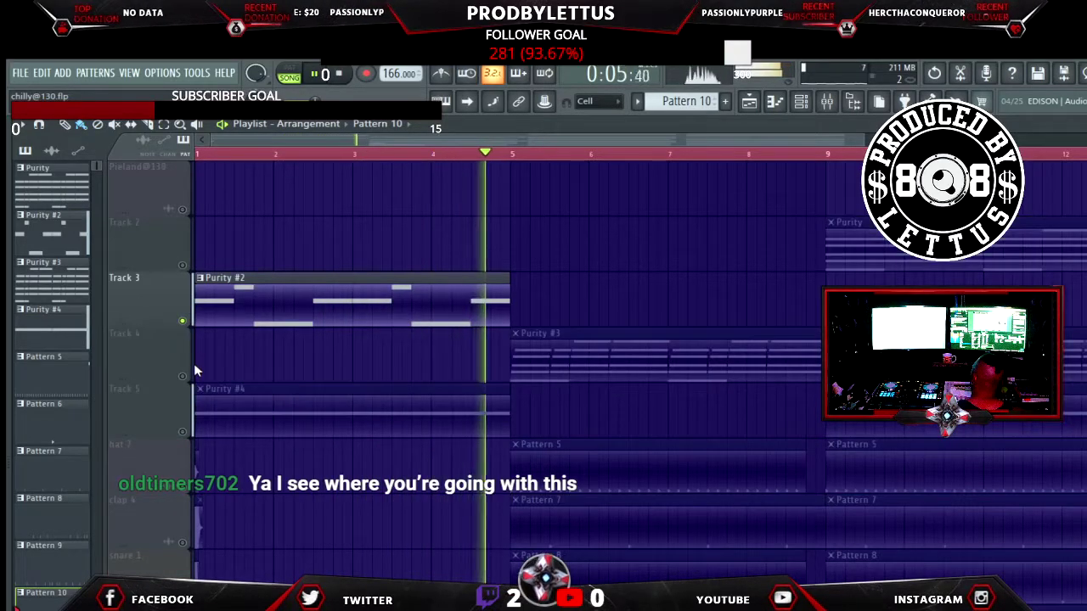
click(182, 376)
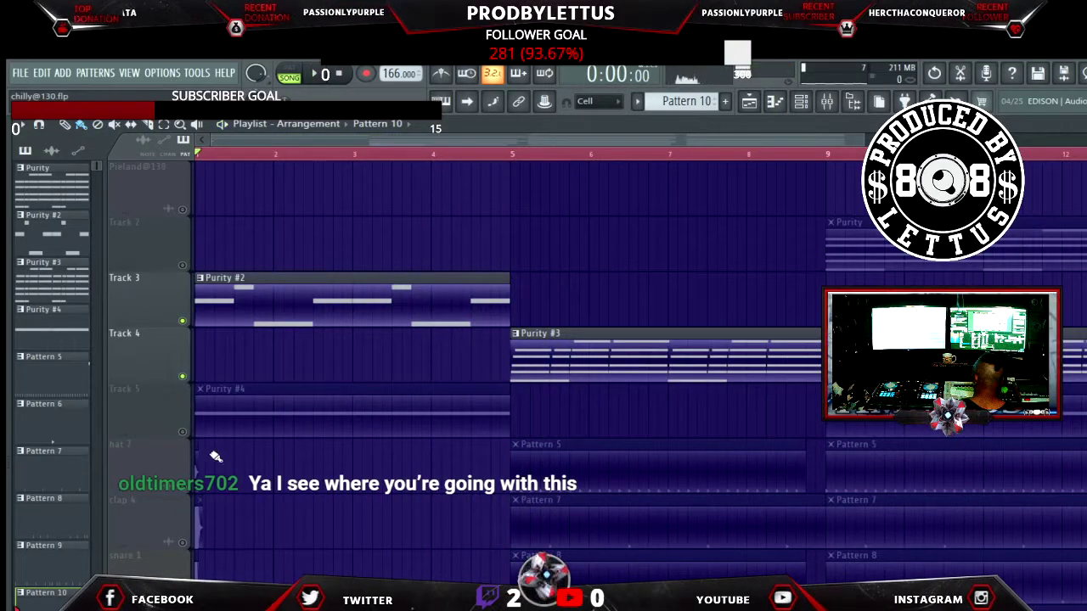
key(space)
click(185, 433)
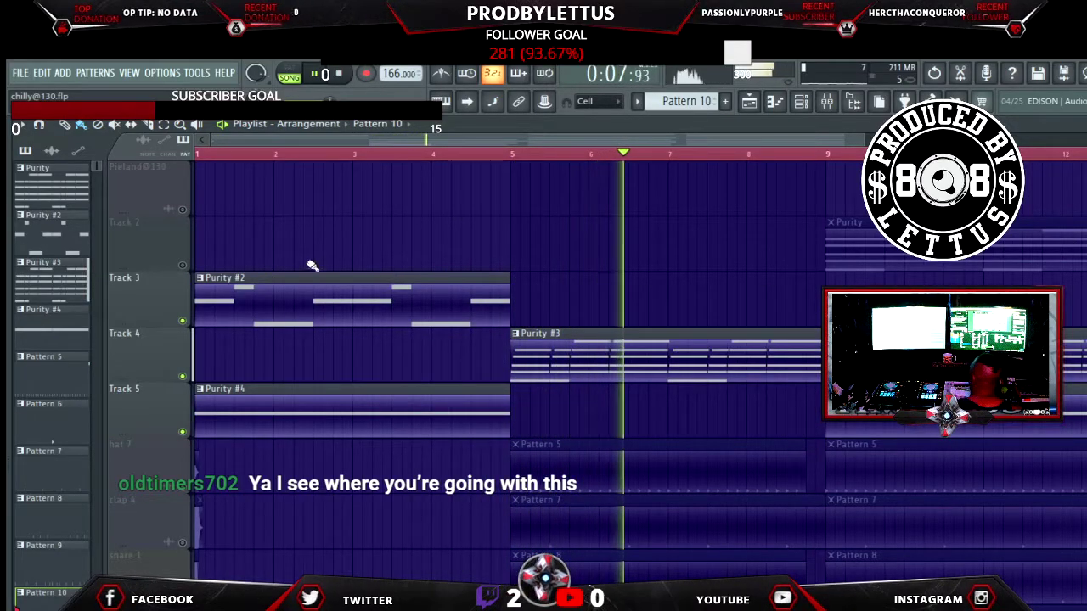
click(181, 265)
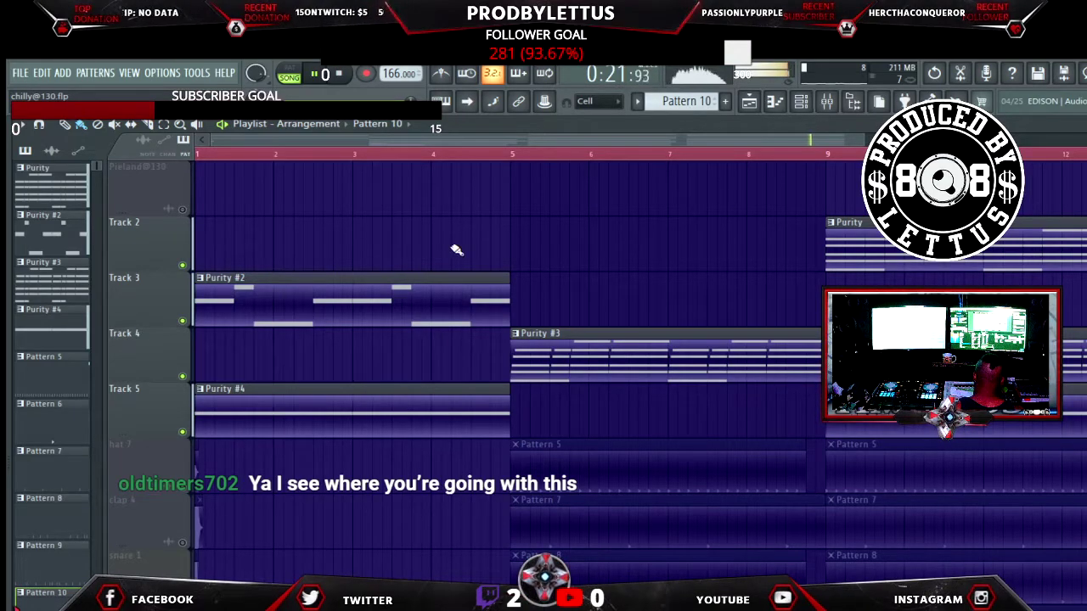
Bring the muted hat 7, clap 4 and snare 1 tracks back into the full 16-bar arrangement
scroll(856, 149, down, 3)
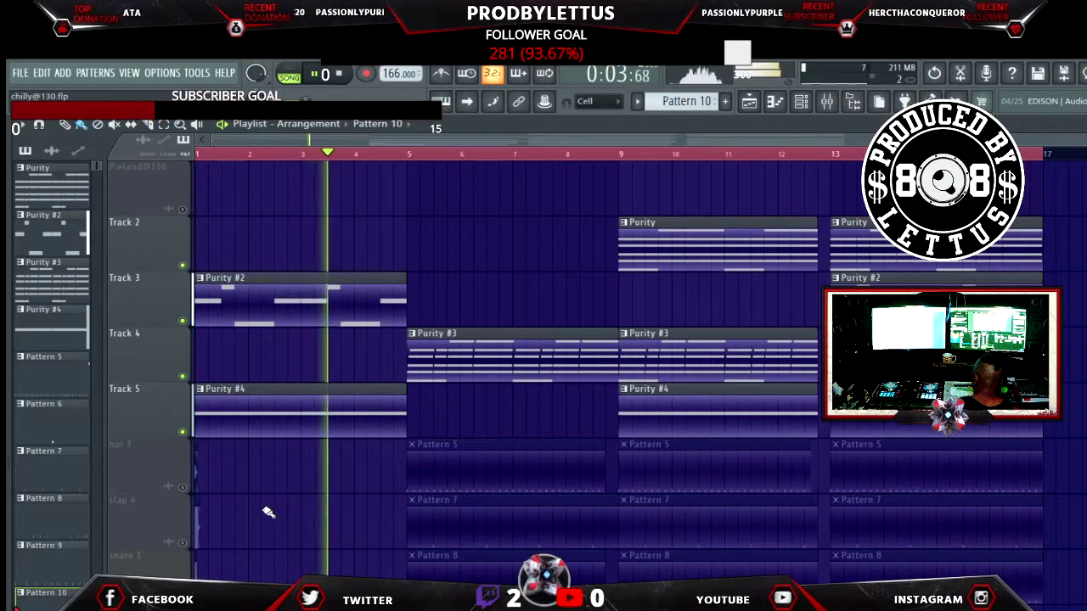
click(181, 487)
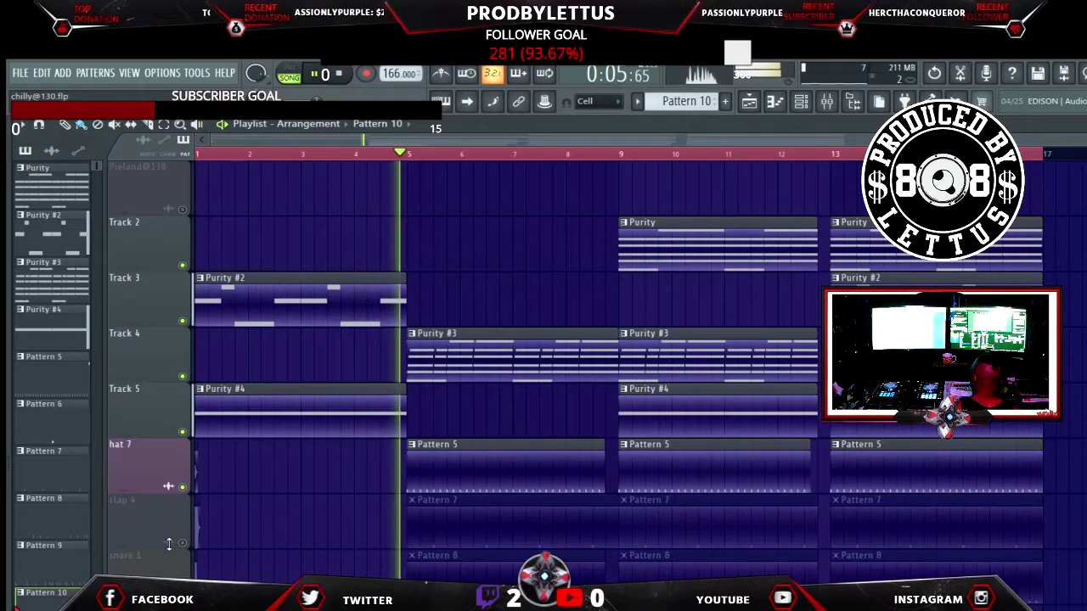
click(182, 541)
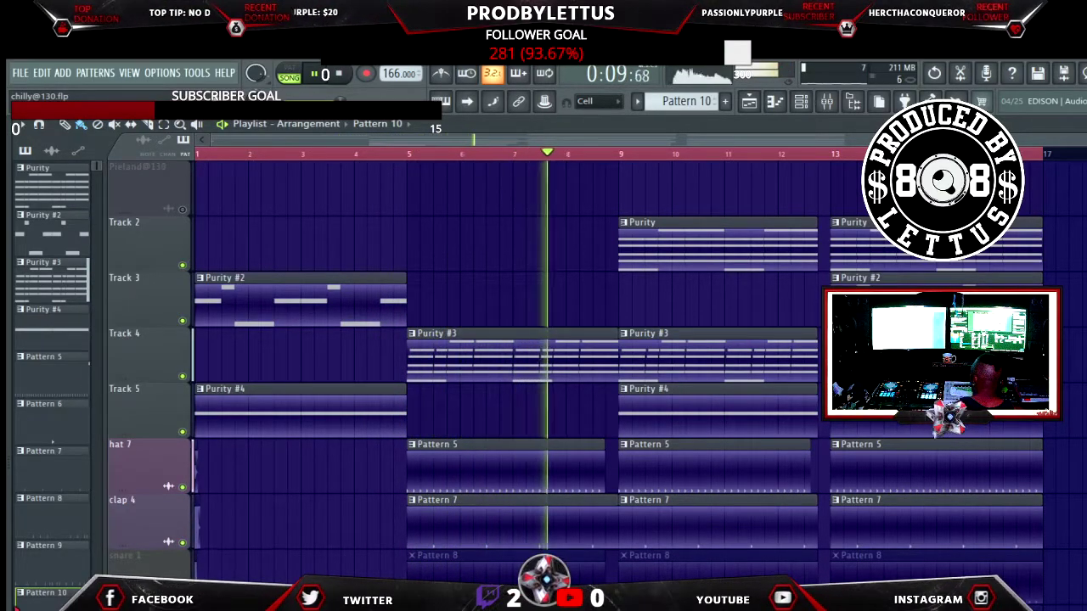
click(182, 597)
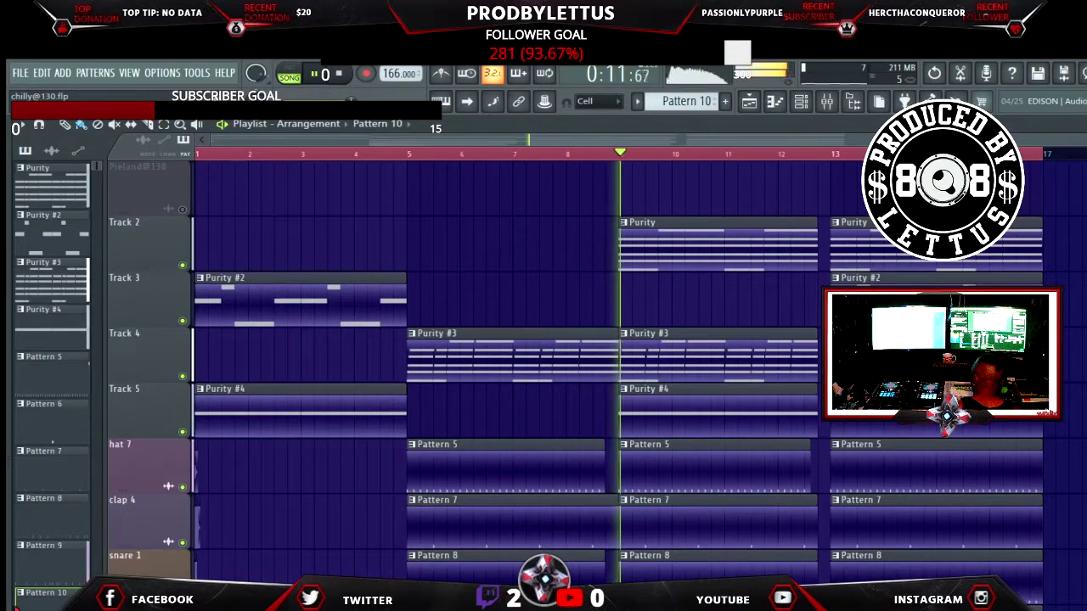
Delete the Pattern 5 clip at bar 5 and trim the first Pattern 7 clip to start at about bar 6.25 and Pattern 8 at bar 7
right_click(441, 474)
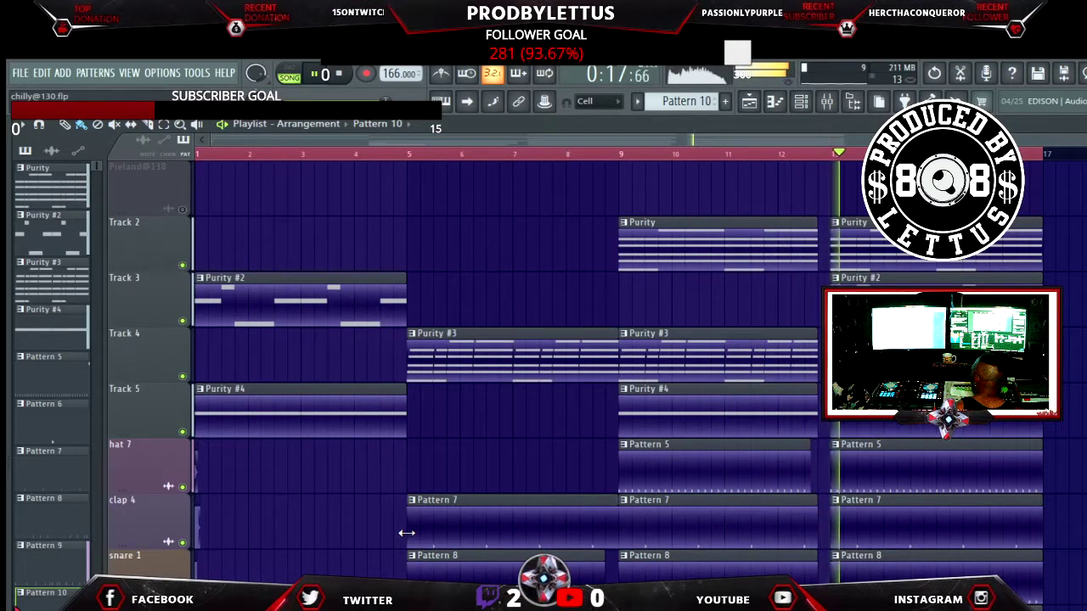
drag(406, 534, 499, 532)
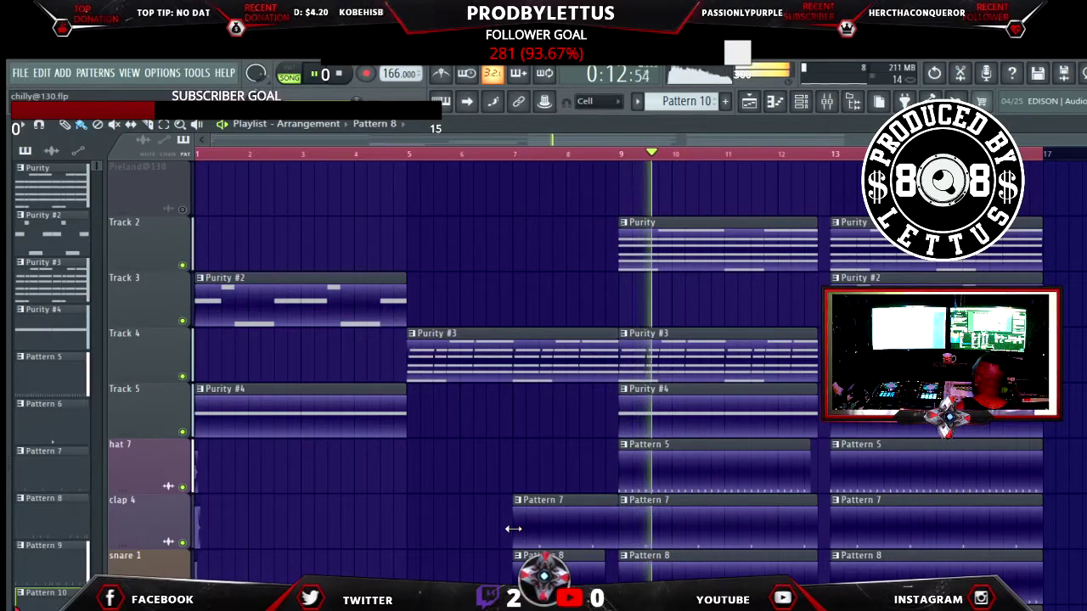
drag(512, 528, 481, 529)
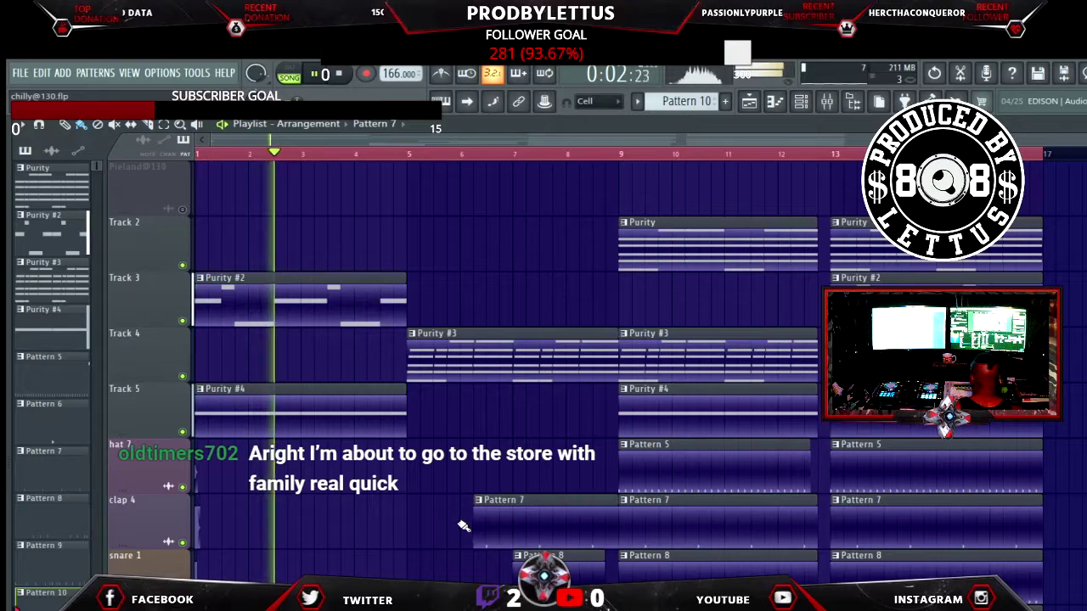
Trim the last Pattern 5 clip to span bars 14 to 16 and shorten the last Pattern 8 clip to end at about bar 16.5
drag(831, 481, 892, 477)
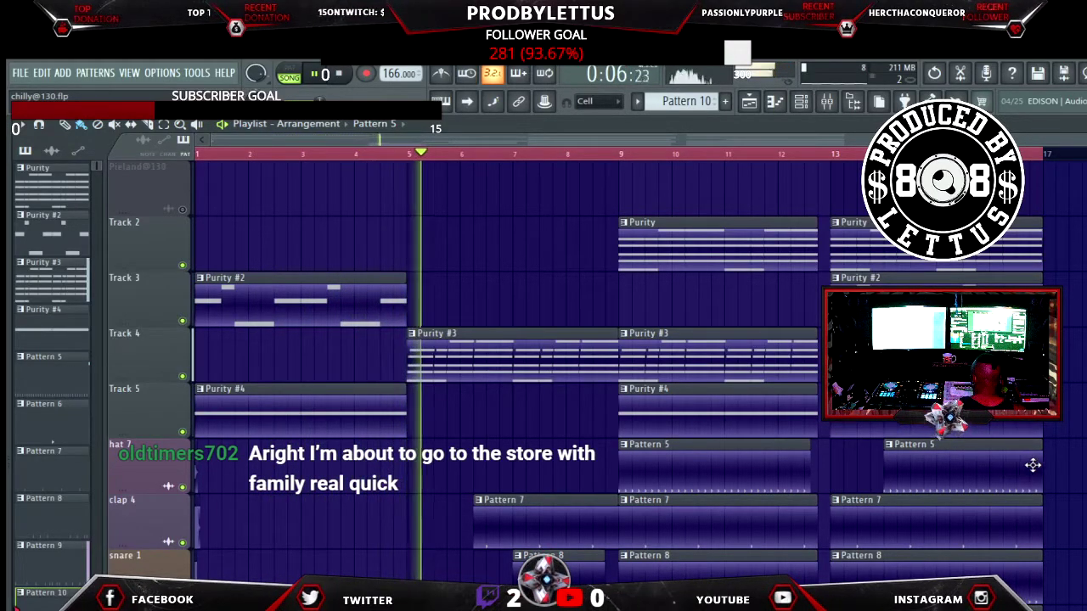
drag(1039, 465, 989, 466)
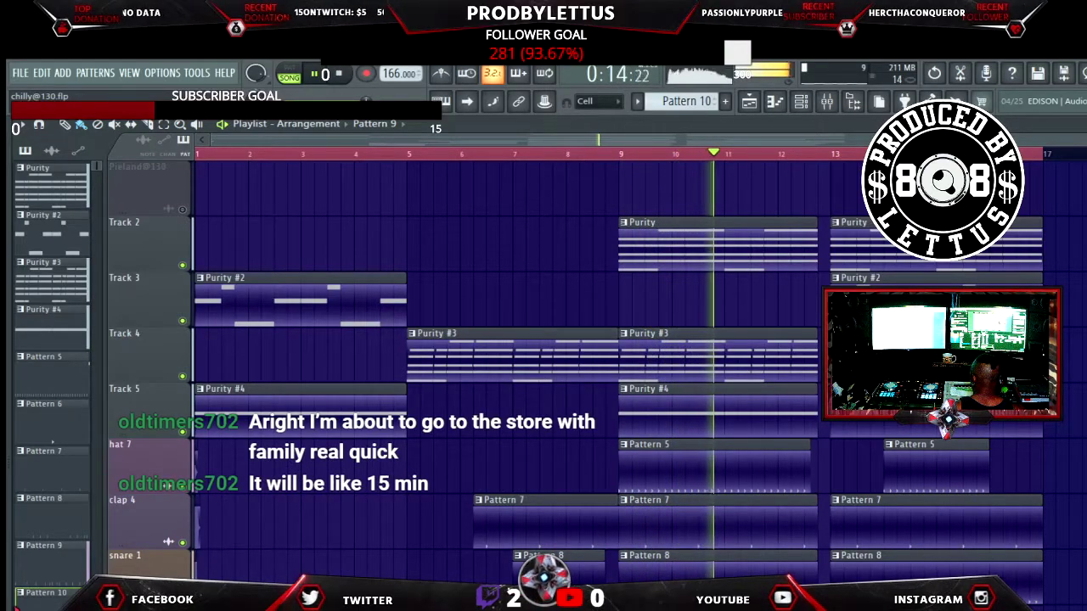
drag(1040, 588, 1017, 589)
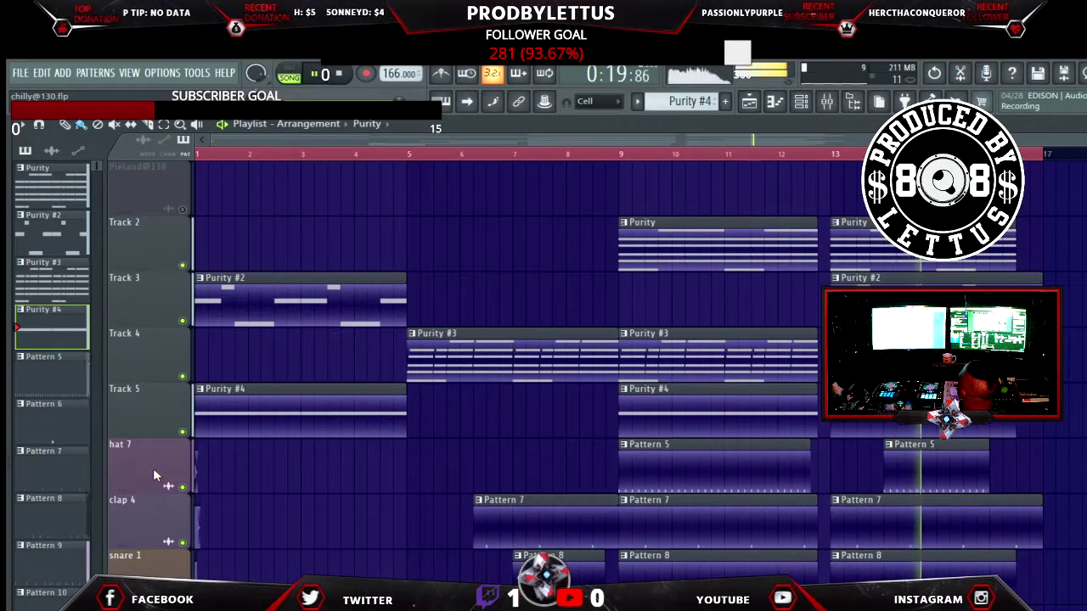
Select the audio channels from Pieland@130 to LexLuger808 and route them to consecutive mixer tracks starting at insert 5
click(800, 102)
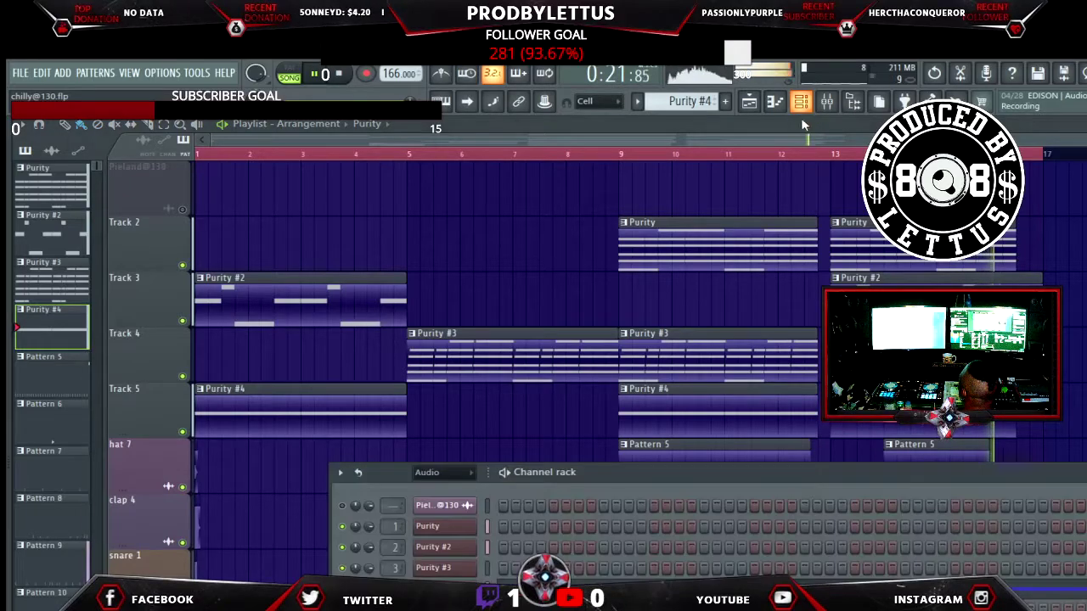
click(486, 506)
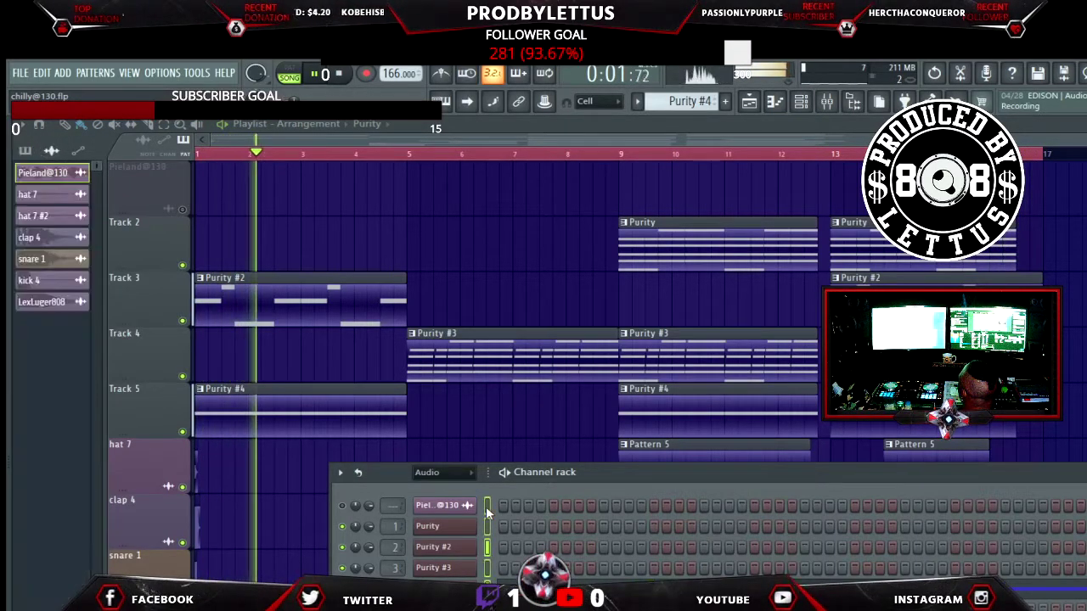
click(826, 102)
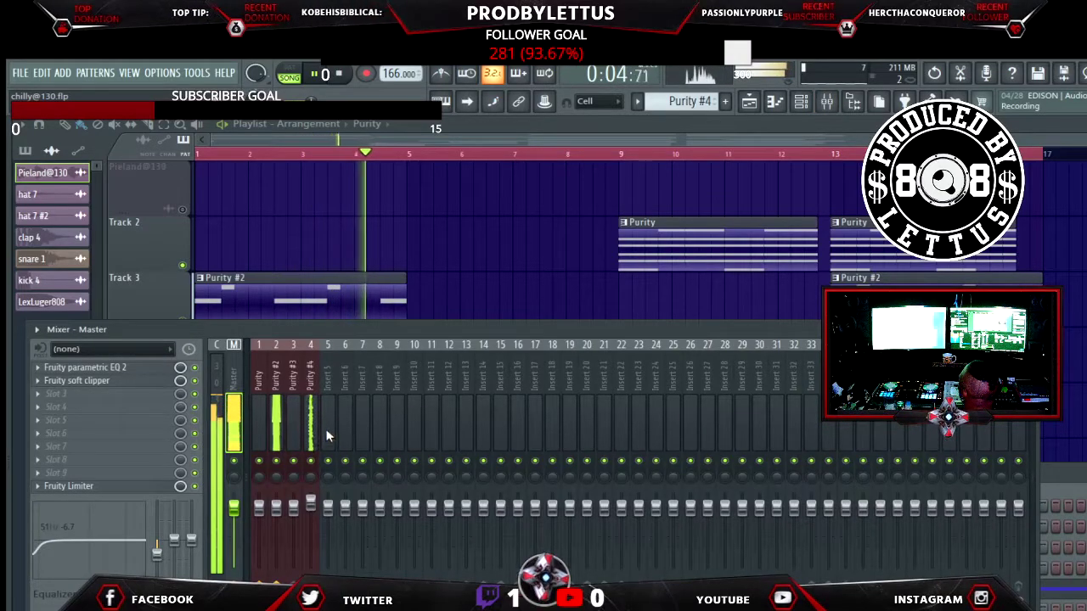
key(F9)
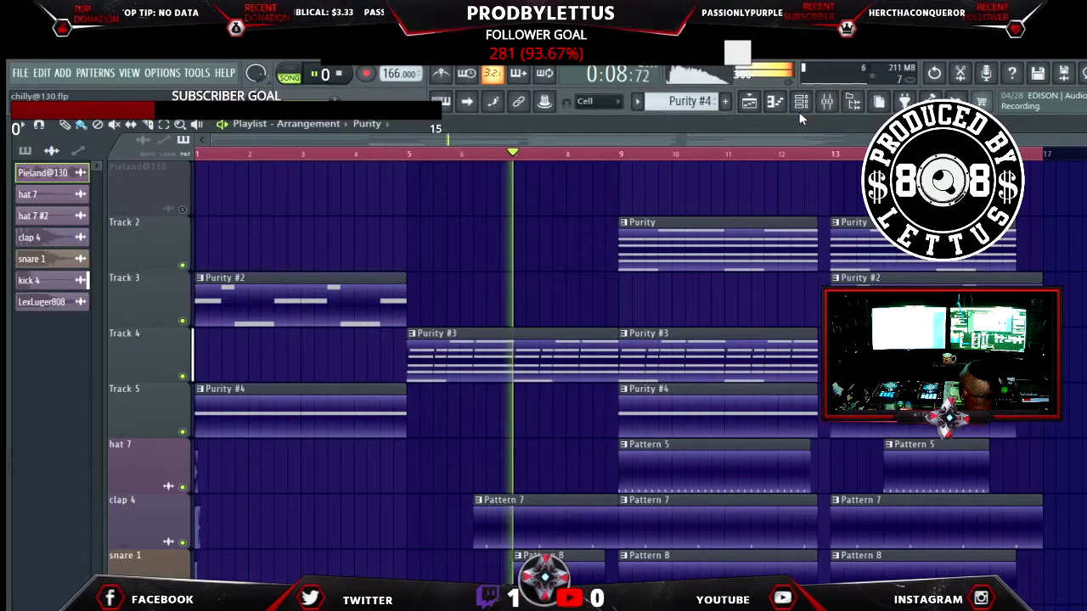
key(F6)
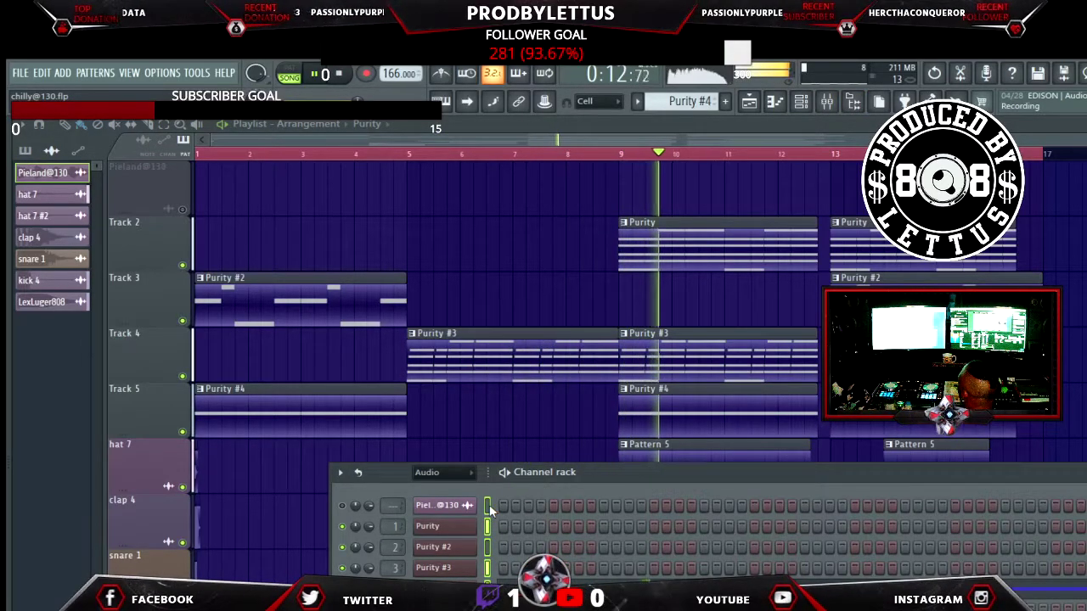
click(437, 505)
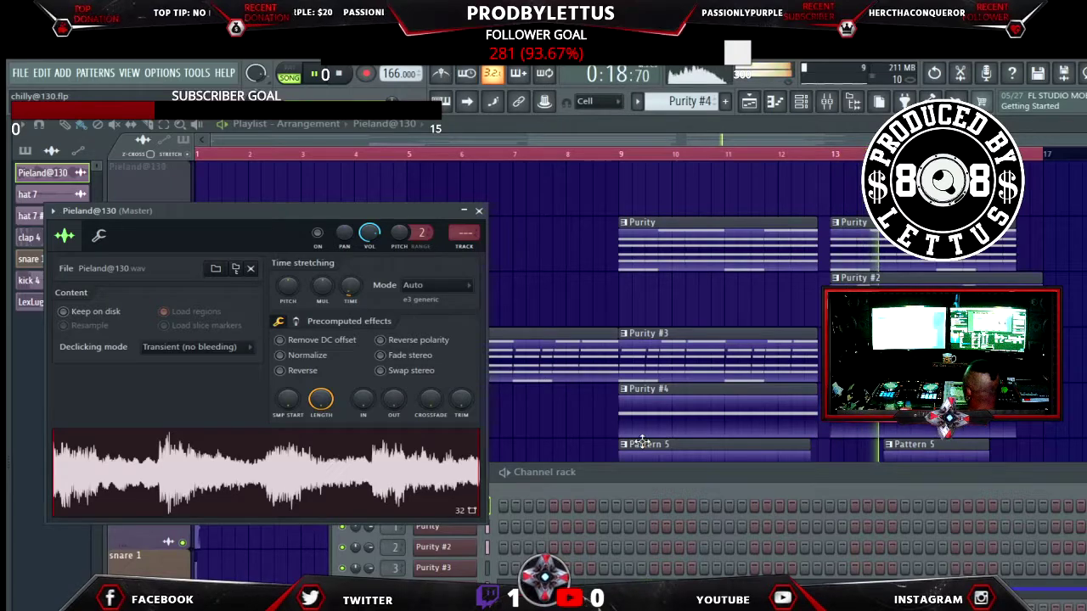
click(479, 211)
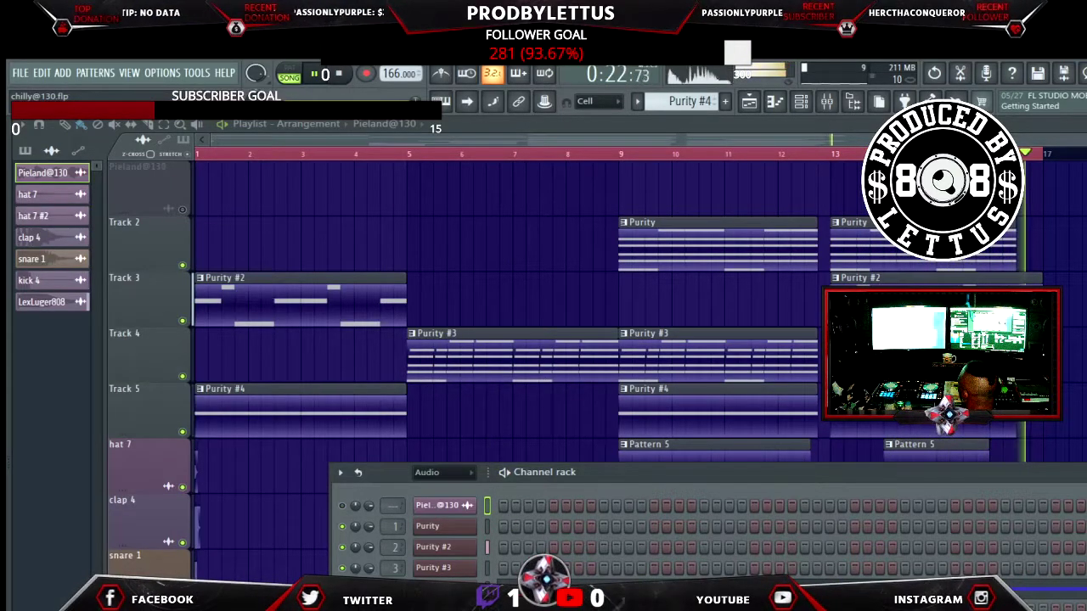
key(space)
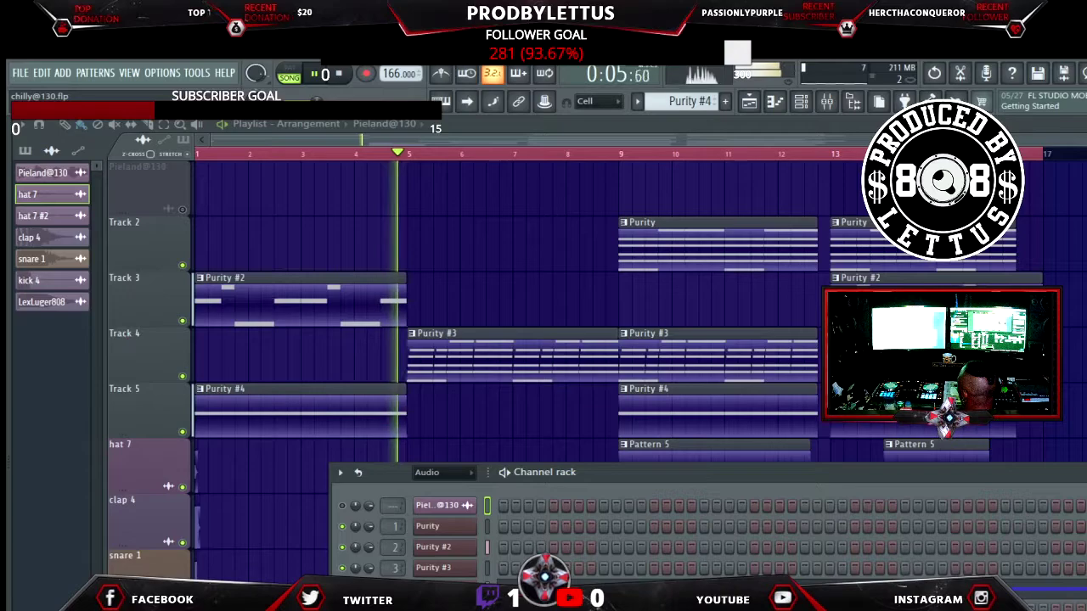
key(F9)
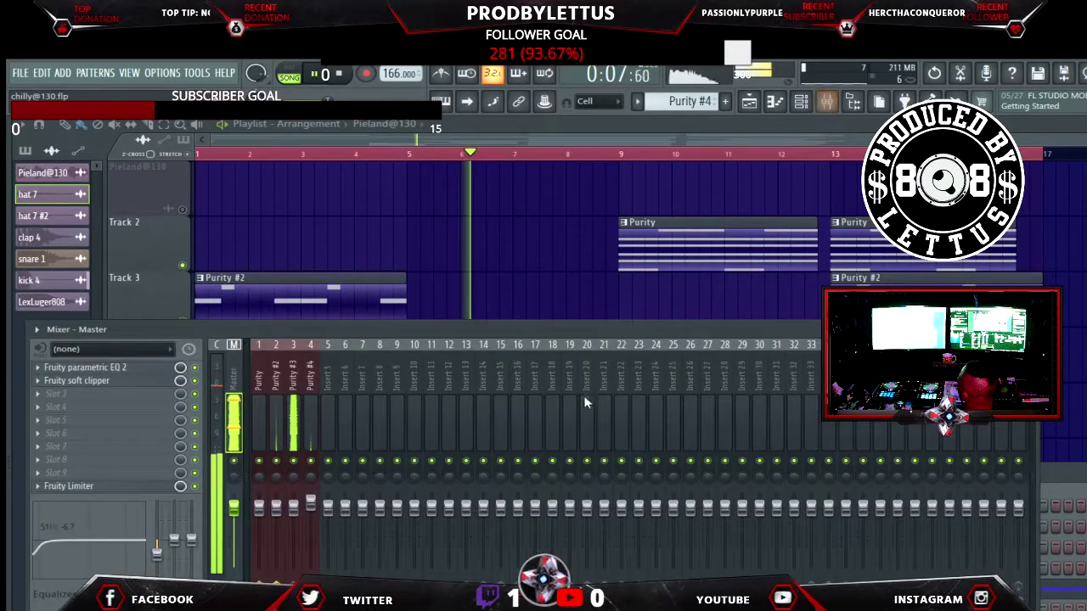
click(327, 440)
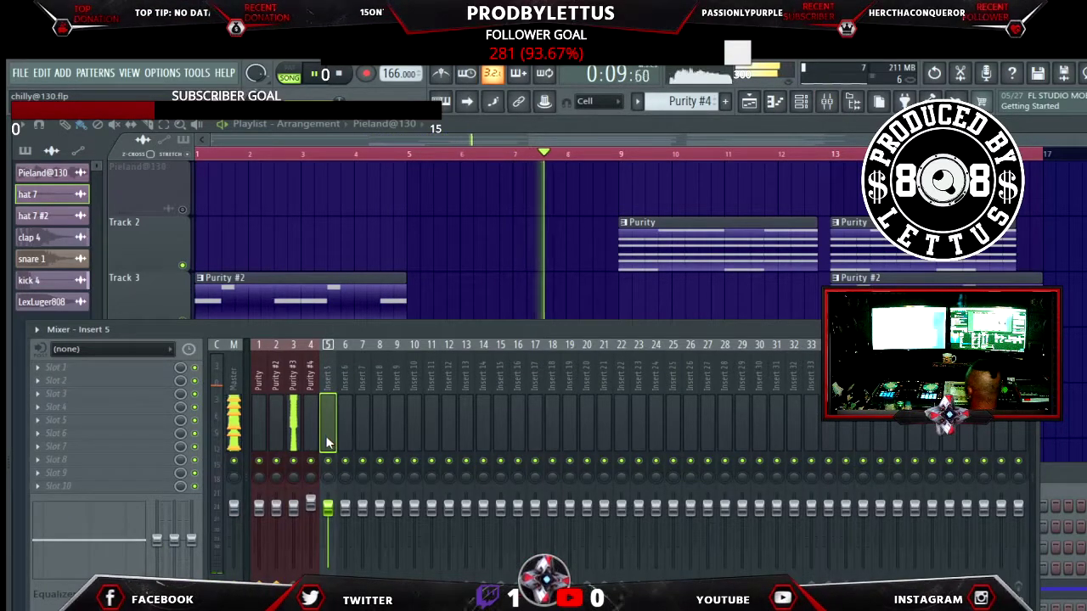
key(ctrl+l)
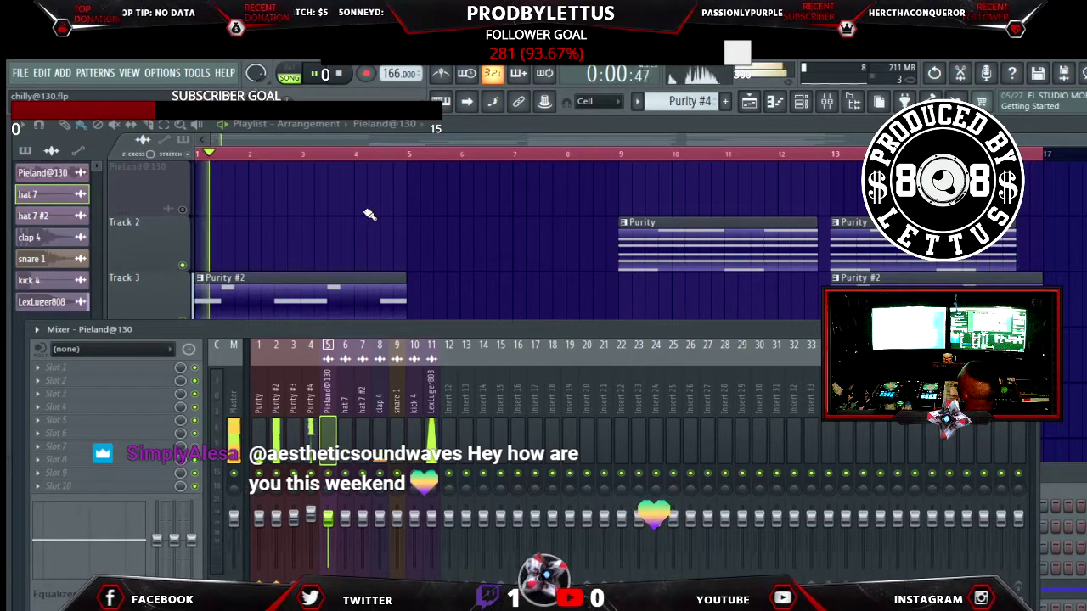
Place the Pieland@130 sample as a clip at bar 1 on the top playlist track and unmute that track
click(802, 103)
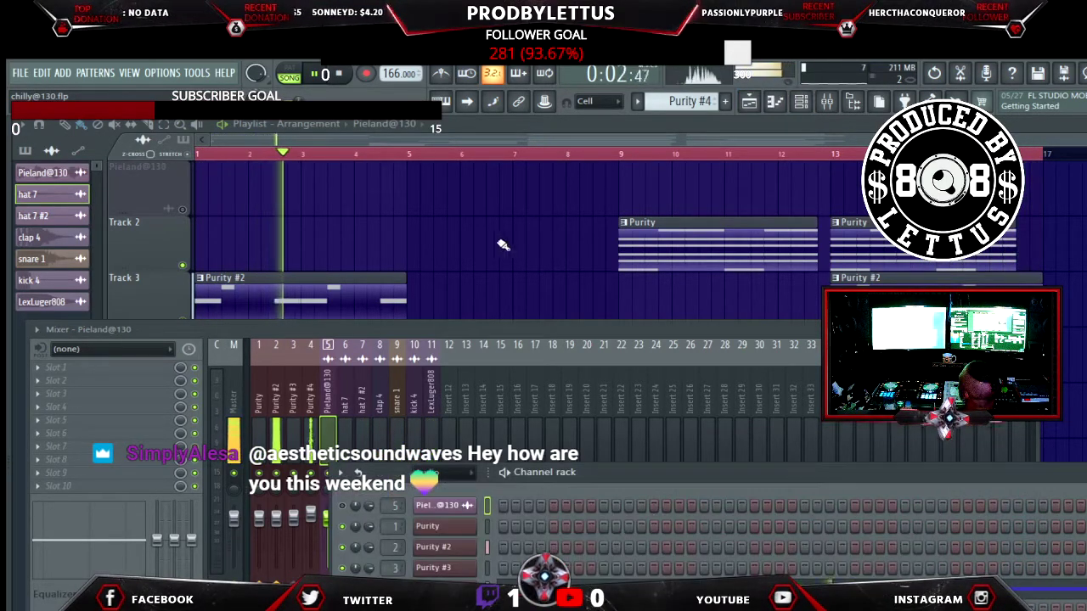
click(467, 507)
drag(459, 509, 202, 186)
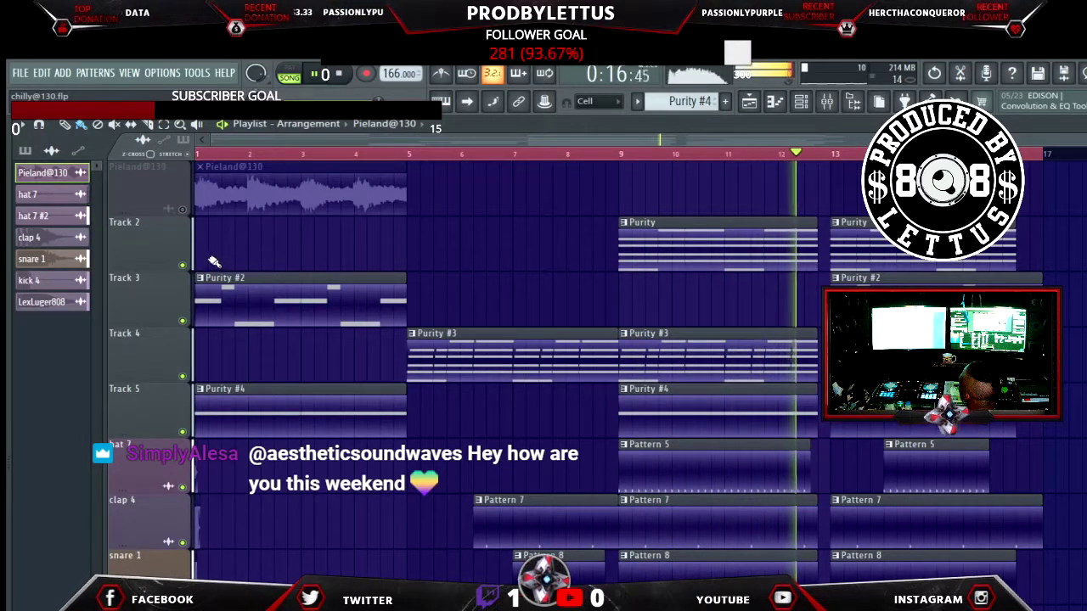
click(182, 209)
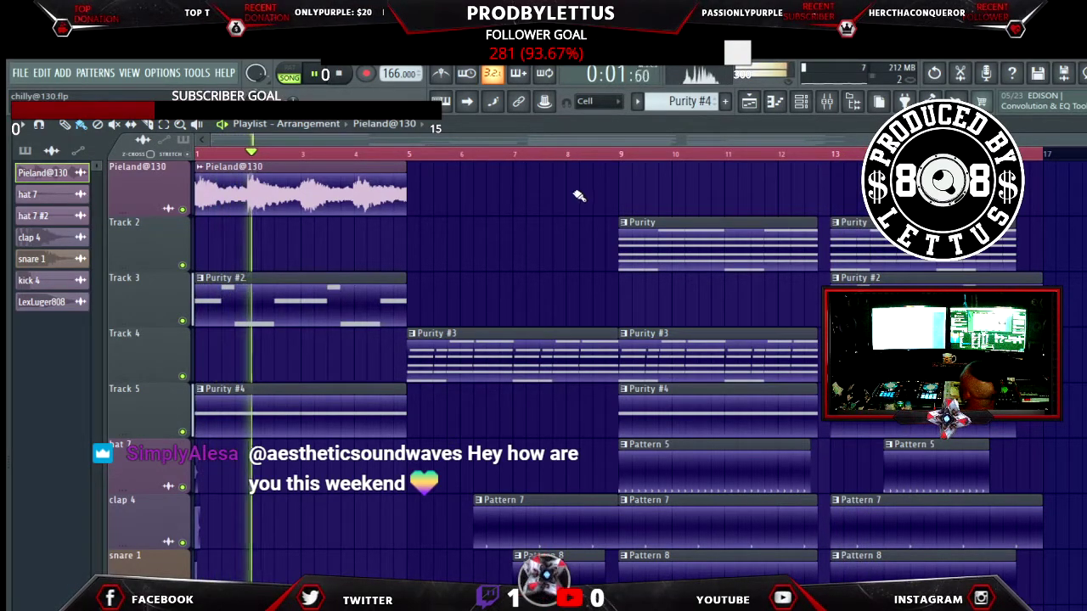
Turn on the Pieland@130 channel and move it four places down in the channel rack, below Purity #4
click(801, 101)
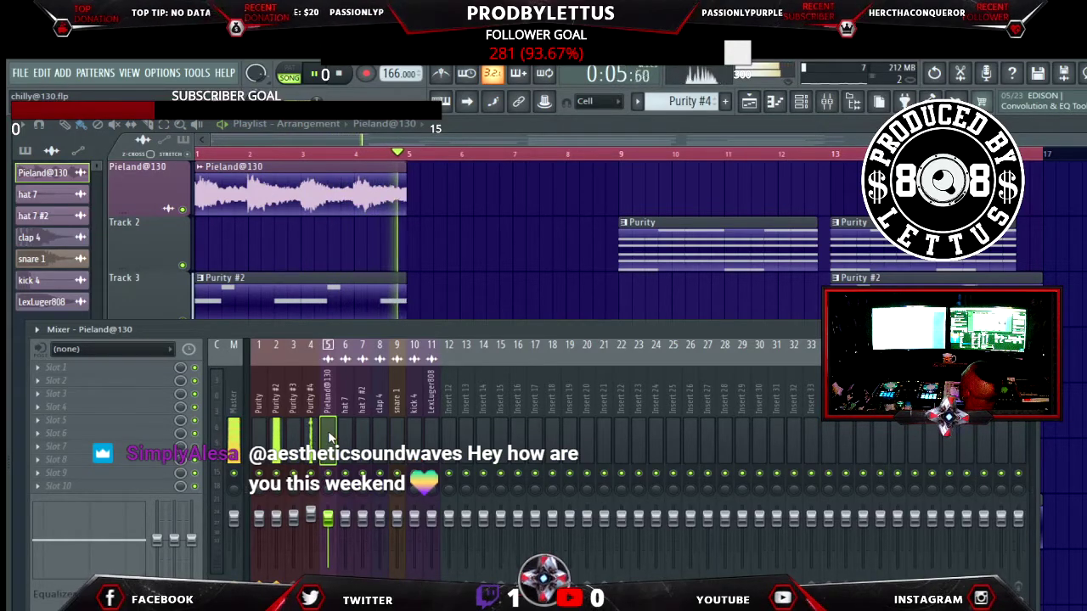
click(748, 102)
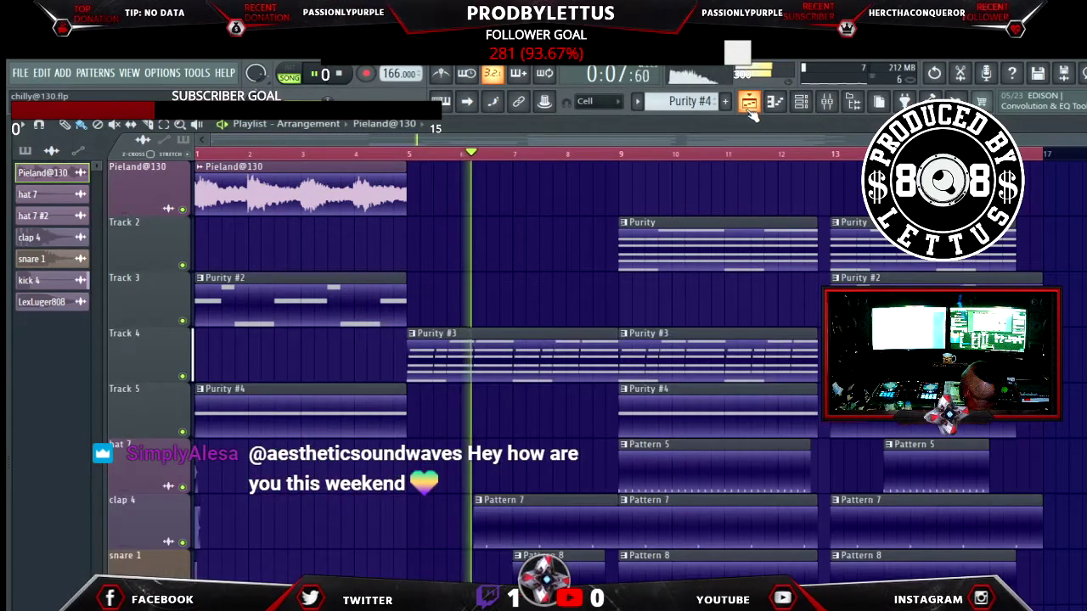
click(749, 102)
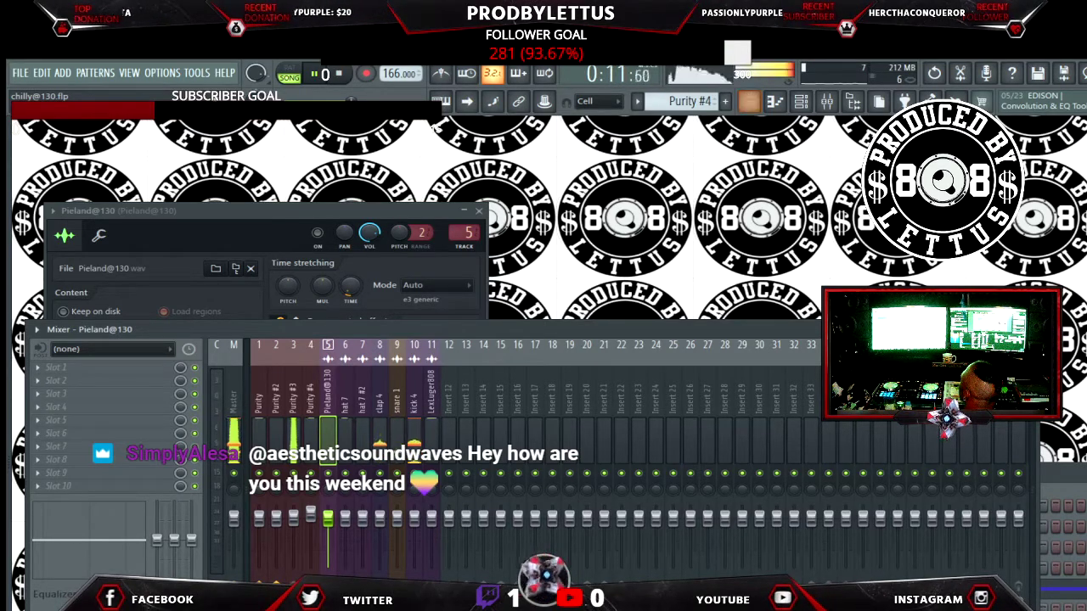
key(F6)
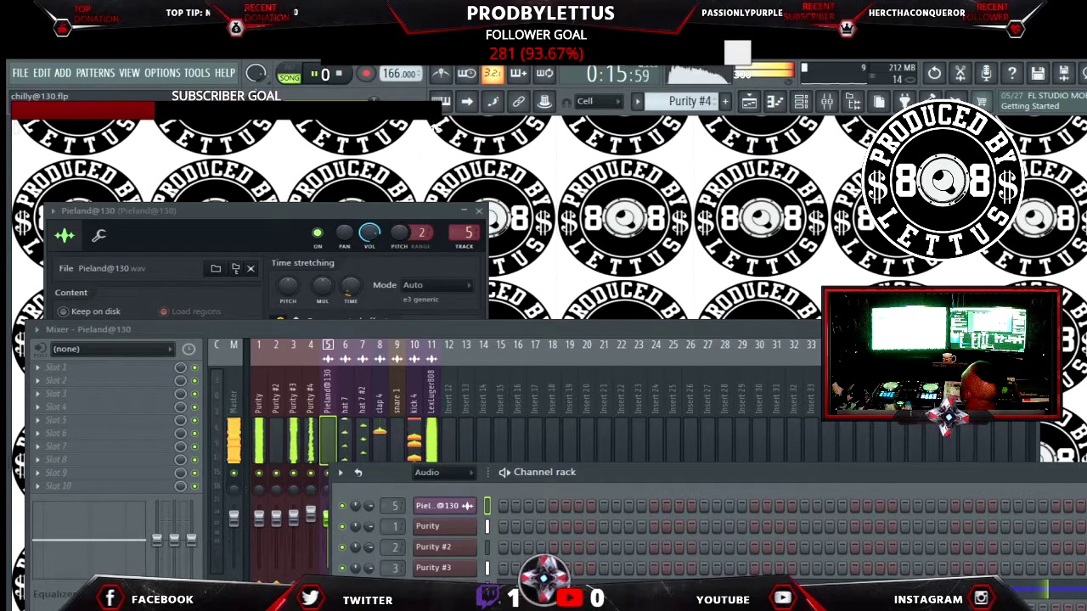
key(alt+Down)
key(alt+Down)
key(alt+Down)
key(alt+Down)
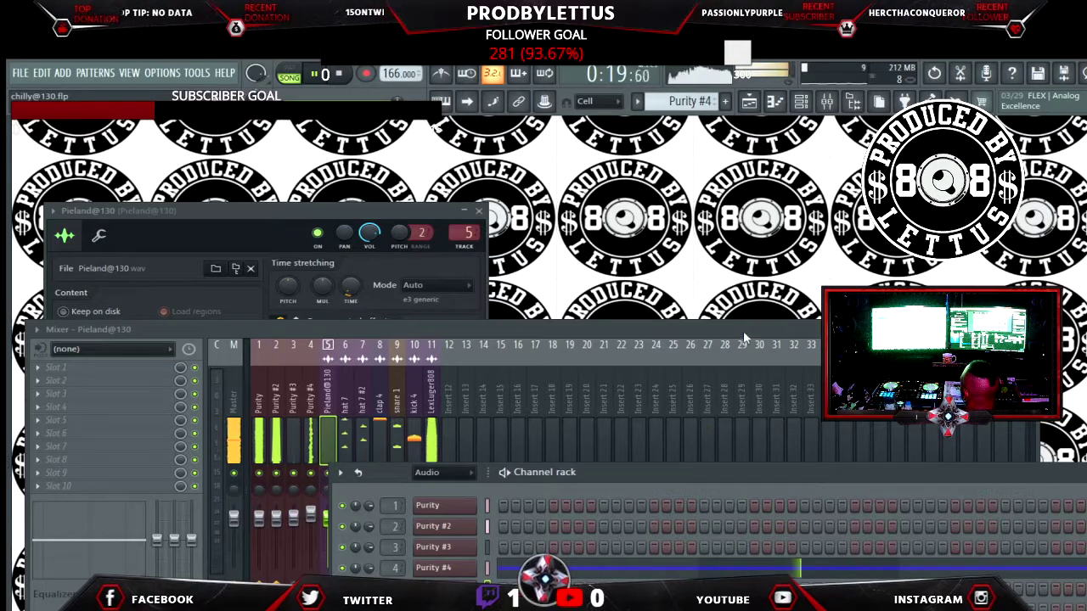
Add a second Pieland@130 clip at bar 5 on the top playlist track
click(748, 102)
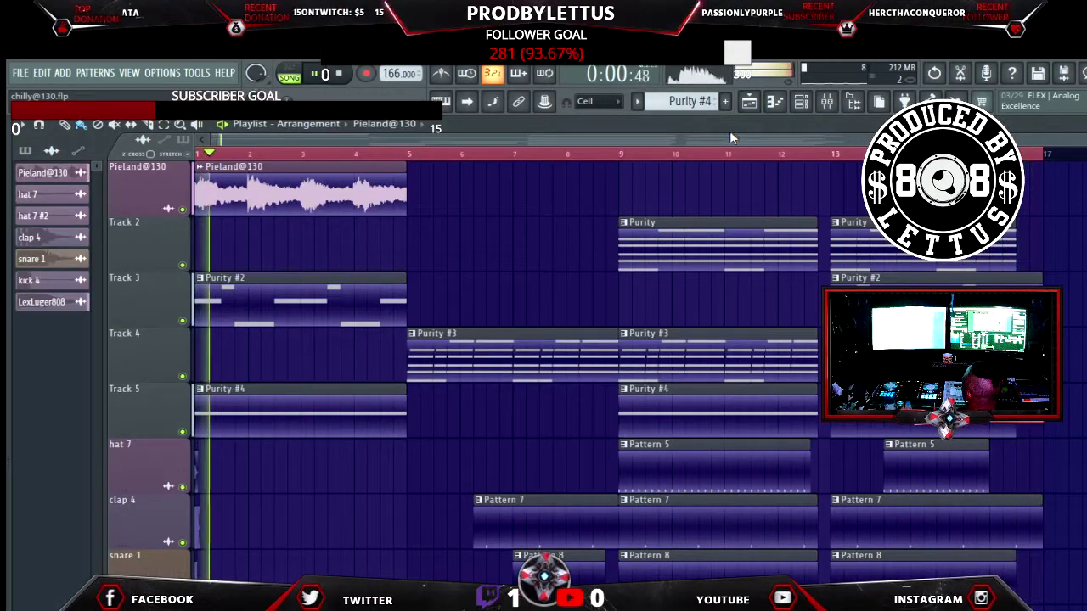
ctrl+scroll(712, 288, up, 2)
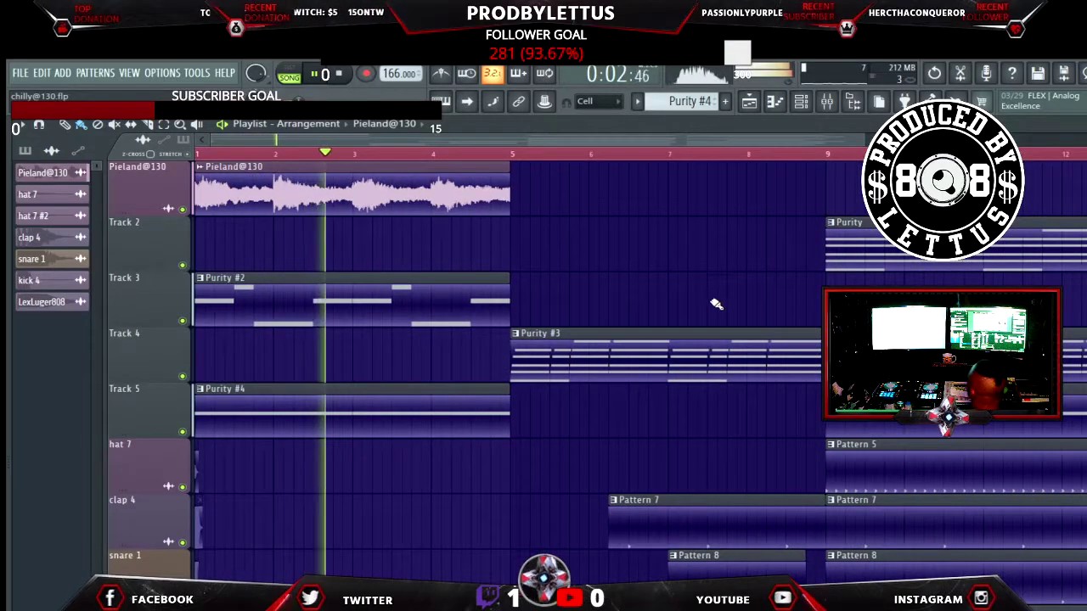
click(517, 195)
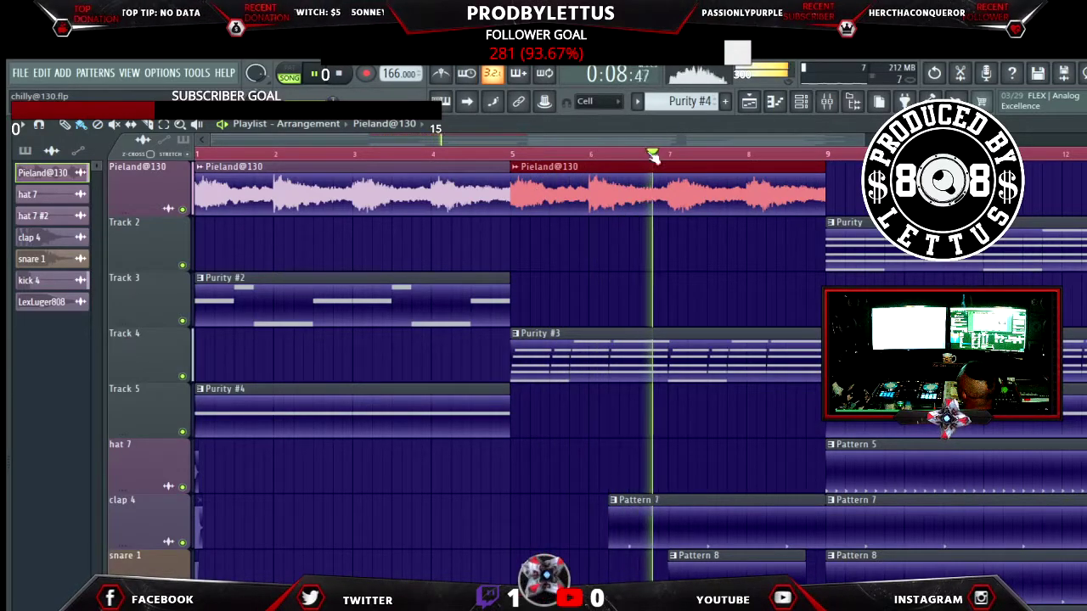
Lower the mixer volume of the Pieland@130 track
key(F9)
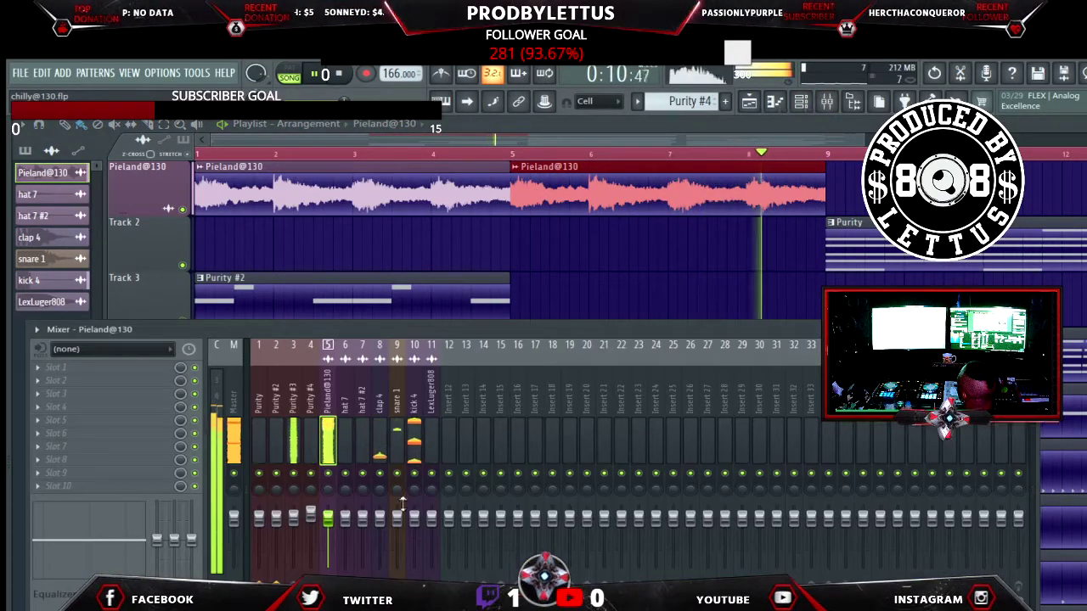
drag(327, 517, 327, 533)
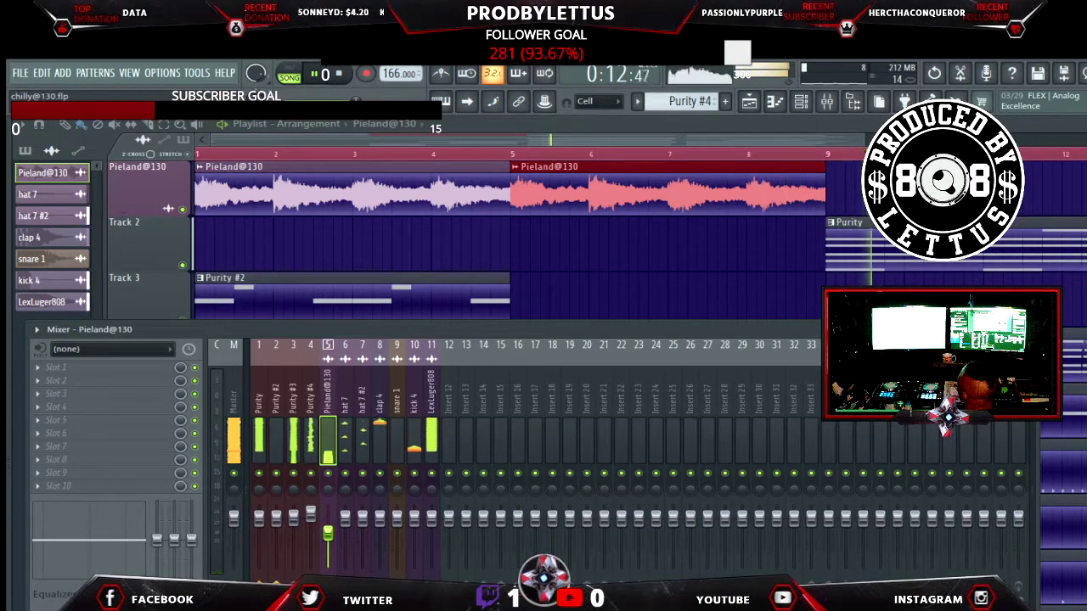
key(F9)
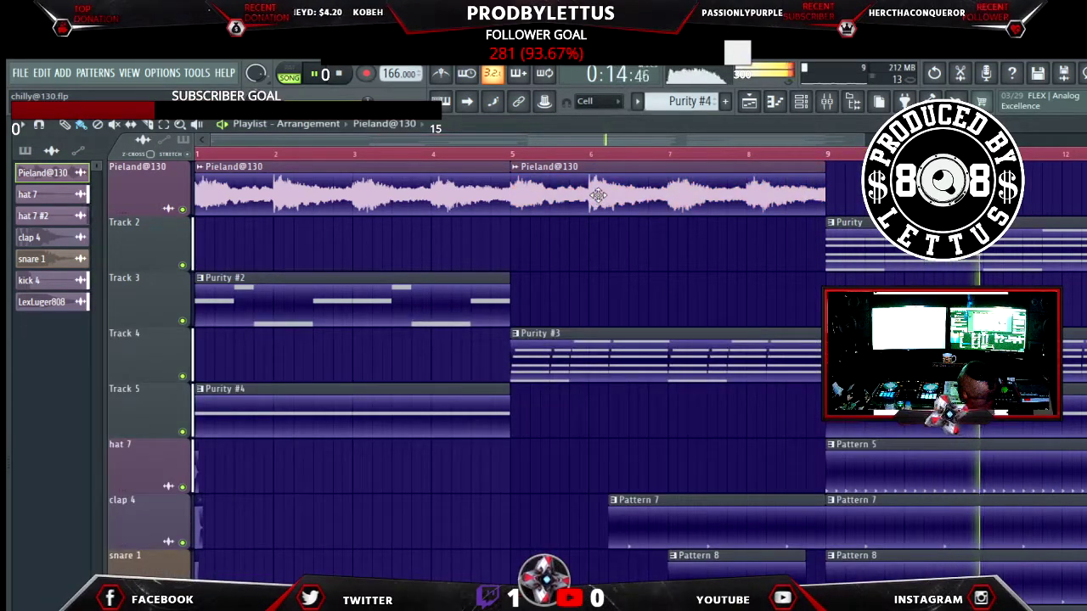
Add a third Pieland@130 clip at bar 9 and restart playback of the arrangement from the beginning
click(832, 194)
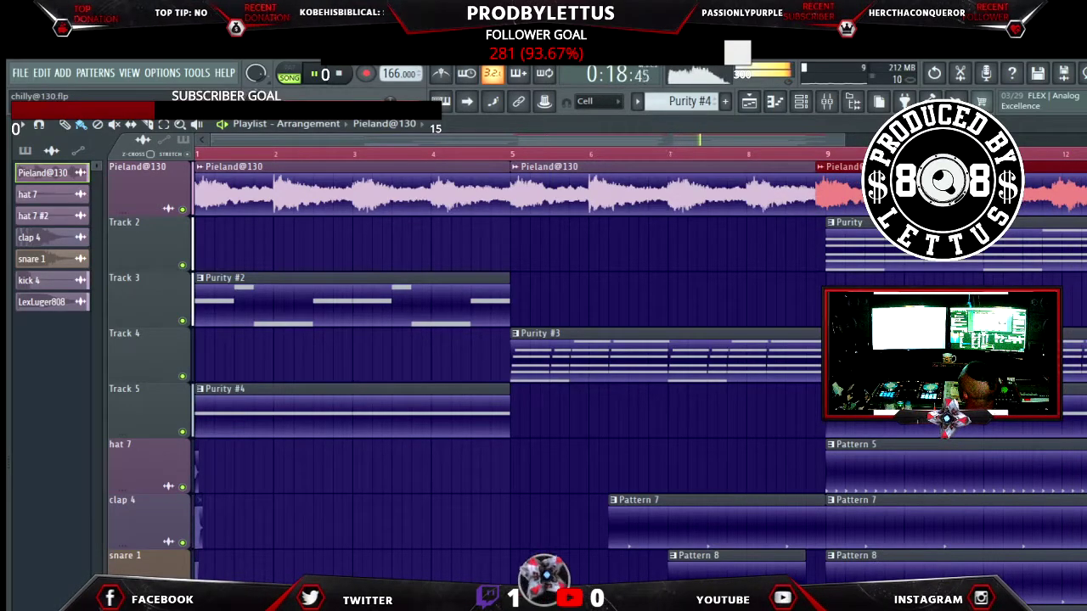
key(ctrl+d)
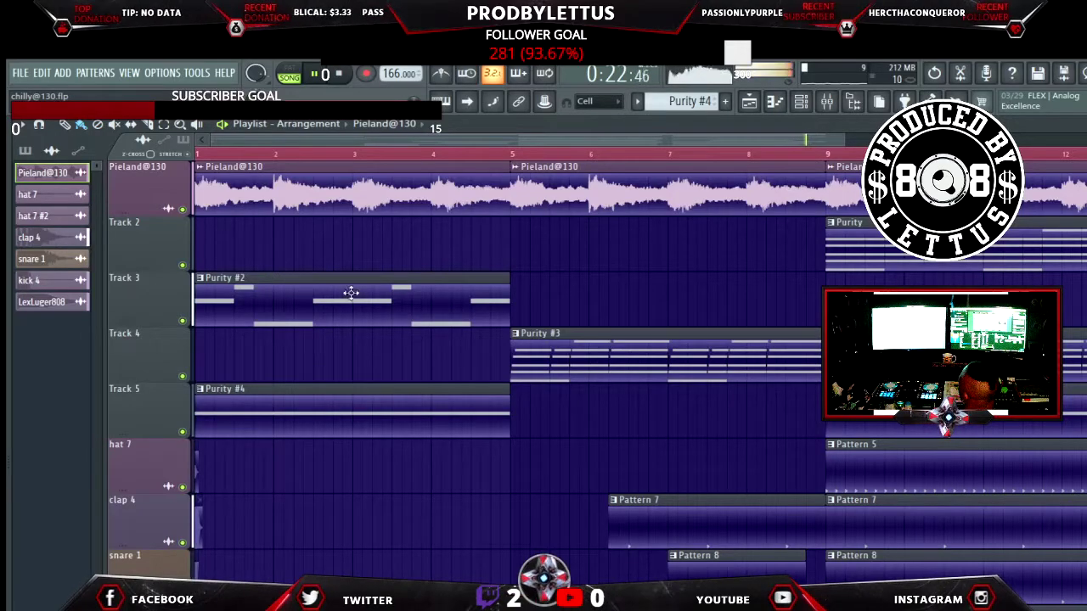
key(space)
key(space)
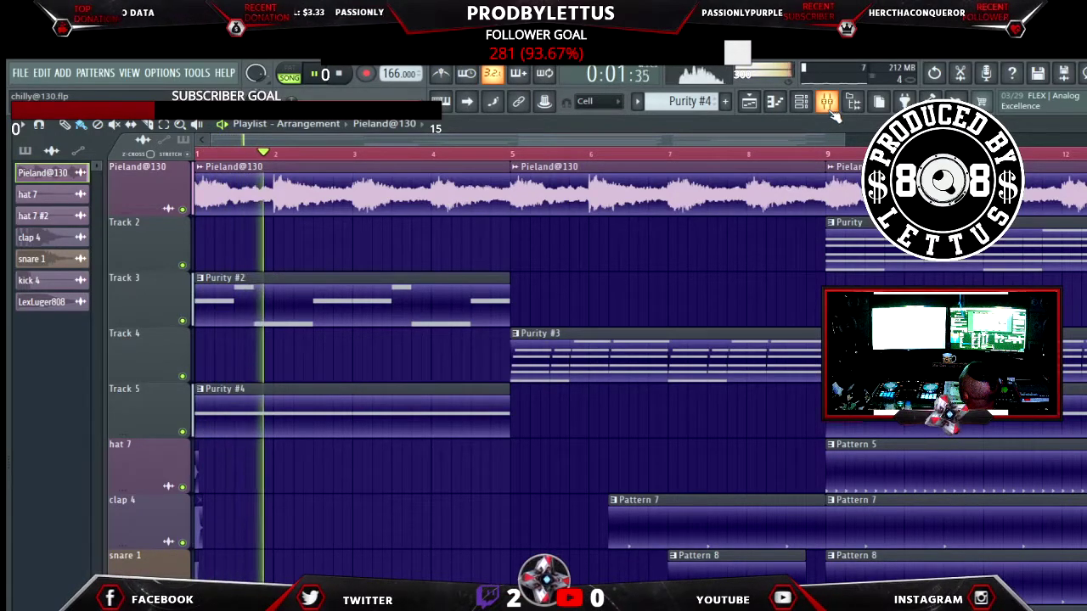
Slightly lower the mixer volumes of Purity #4, Purity #2, Purity #3, Purity and LexLuger808 during playback
key(F9)
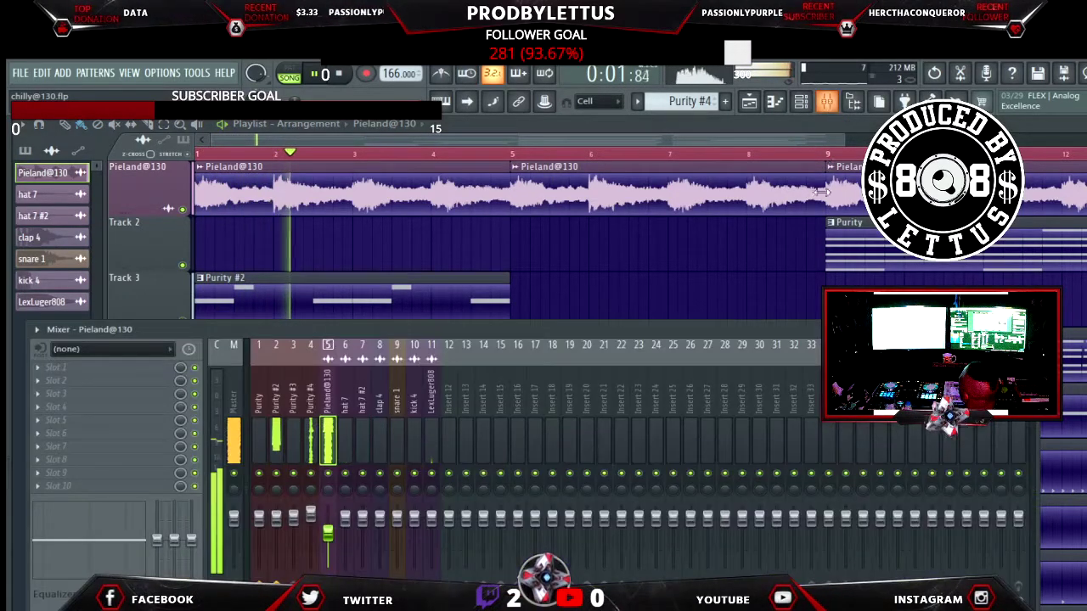
click(312, 518)
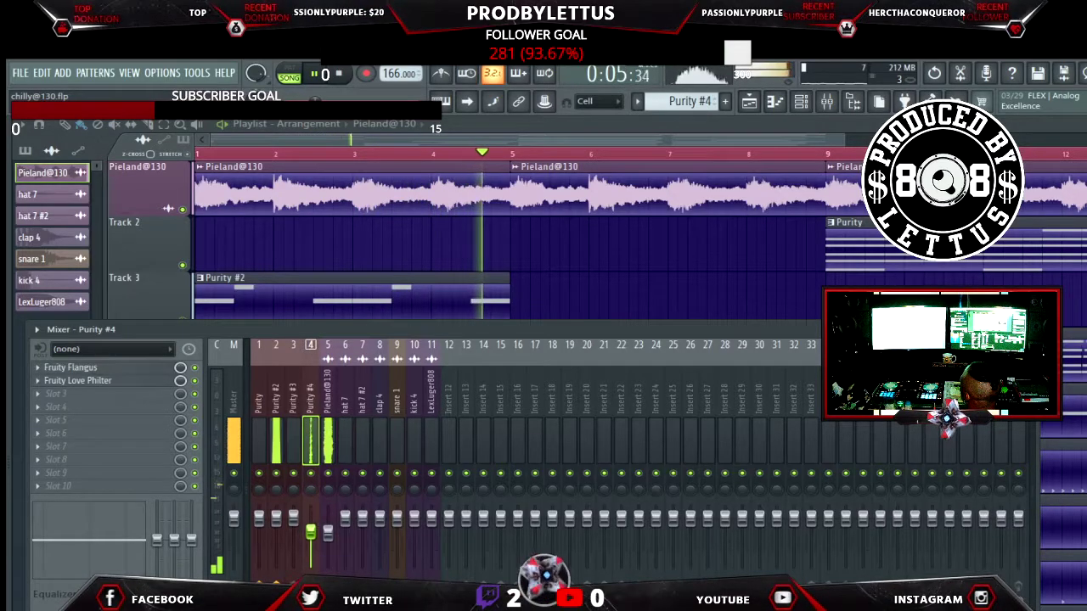
click(276, 519)
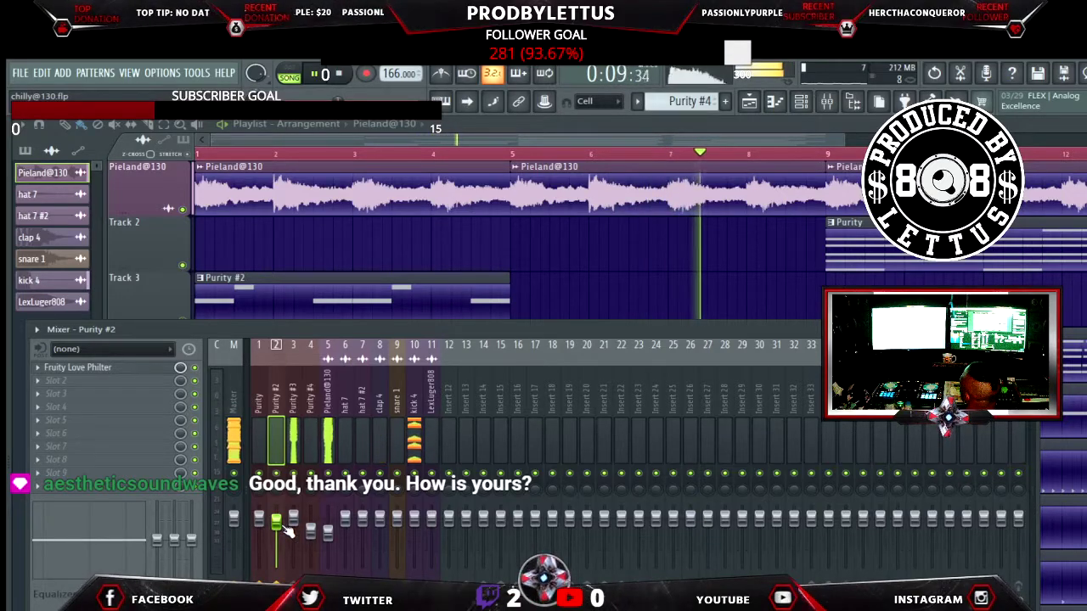
click(293, 522)
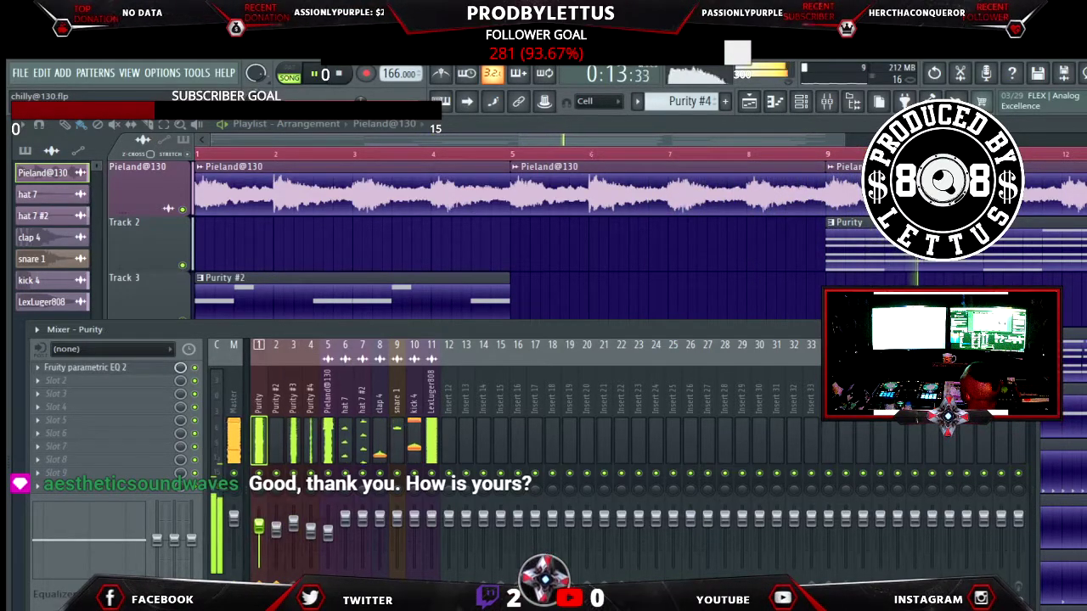
click(431, 520)
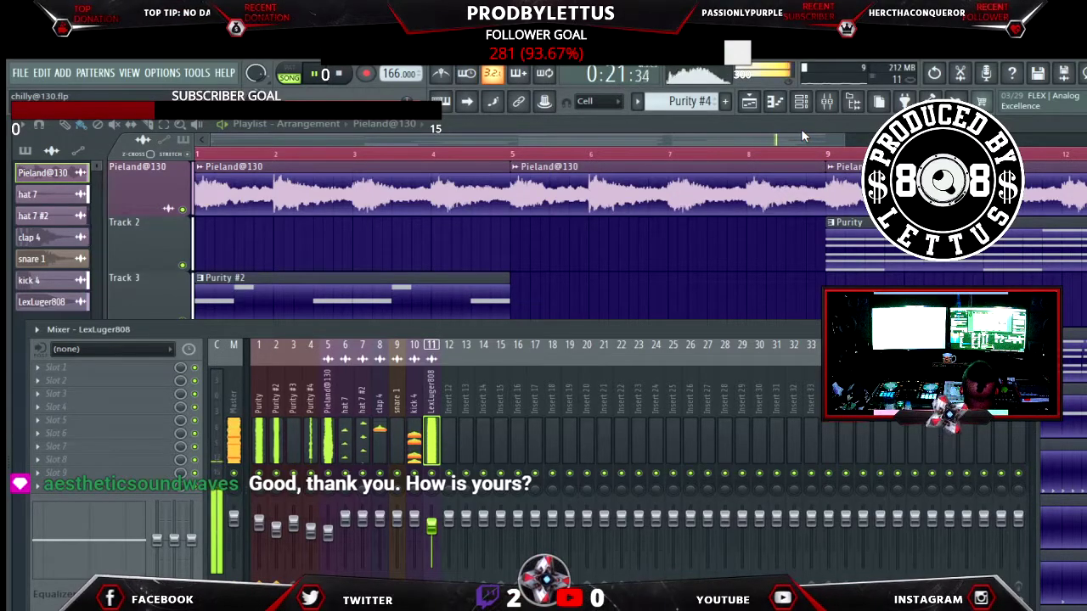
Delete the Pieland@130 clip at bar 5 from the playlist
key(F9)
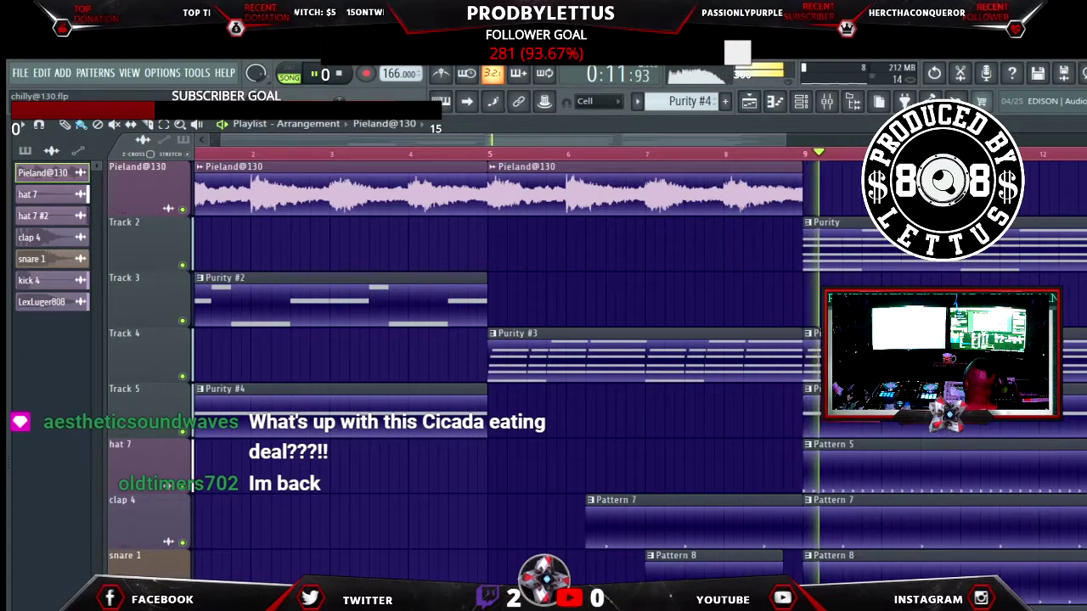
right_click(647, 197)
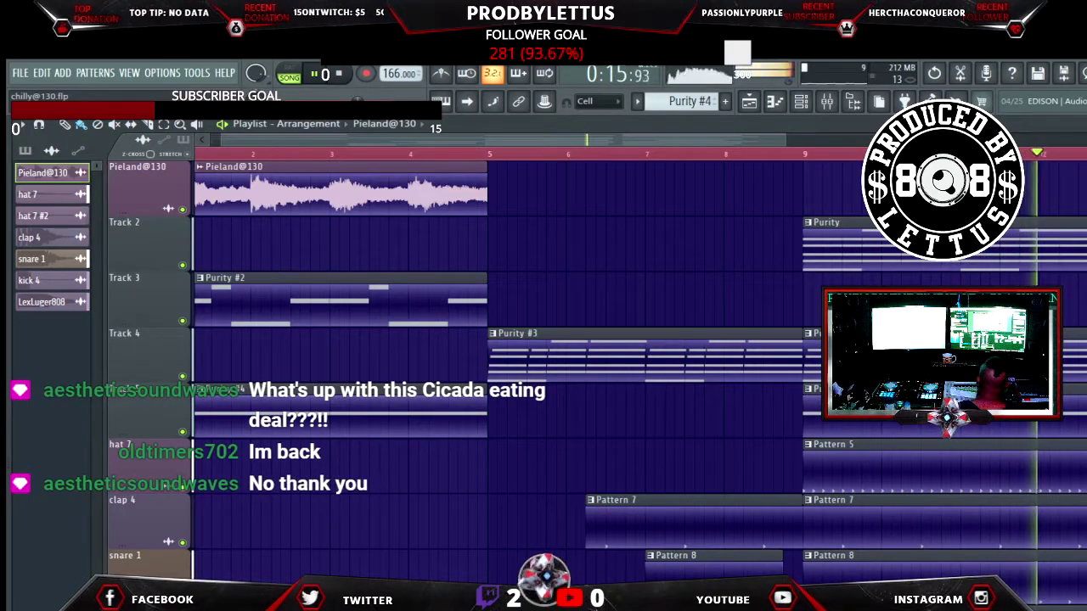